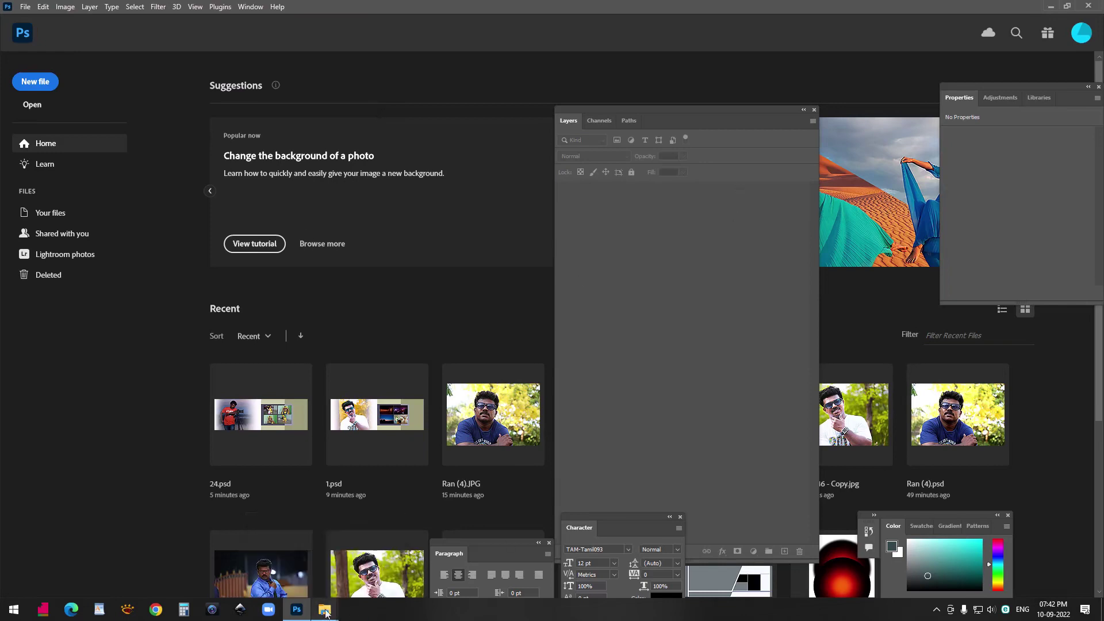
Switch to File Explorer and open template file 1 from the source files 03 folder in Photoshop
{"action": "mouse_move", "coordinate": [326, 614]}
{"action": "left_click", "coordinate": [294, 556]}
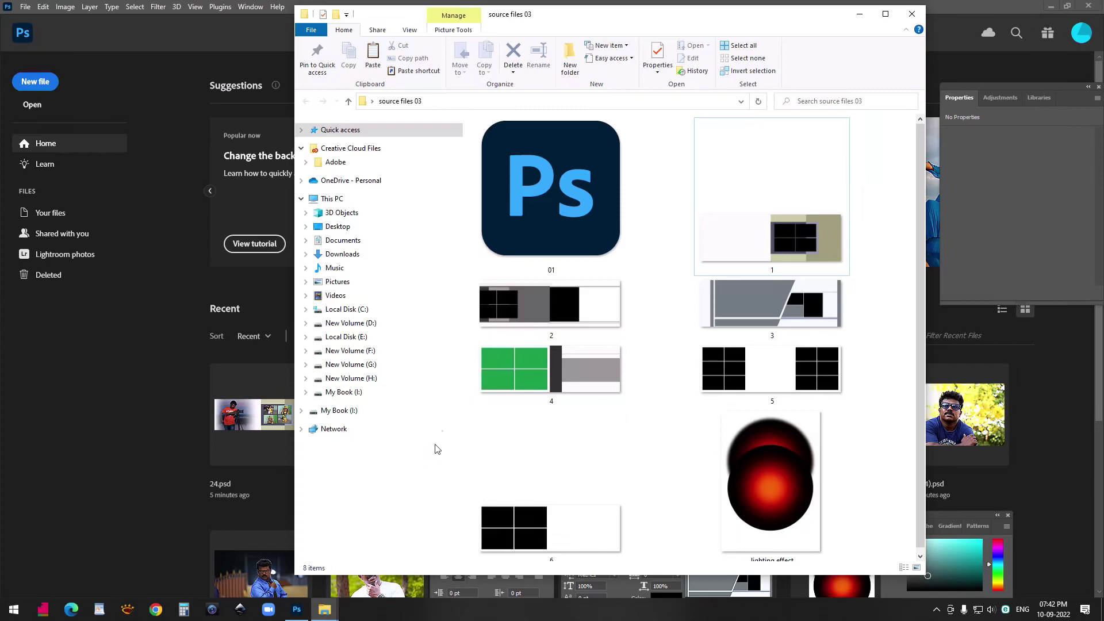
{"action": "left_click", "coordinate": [827, 262]}
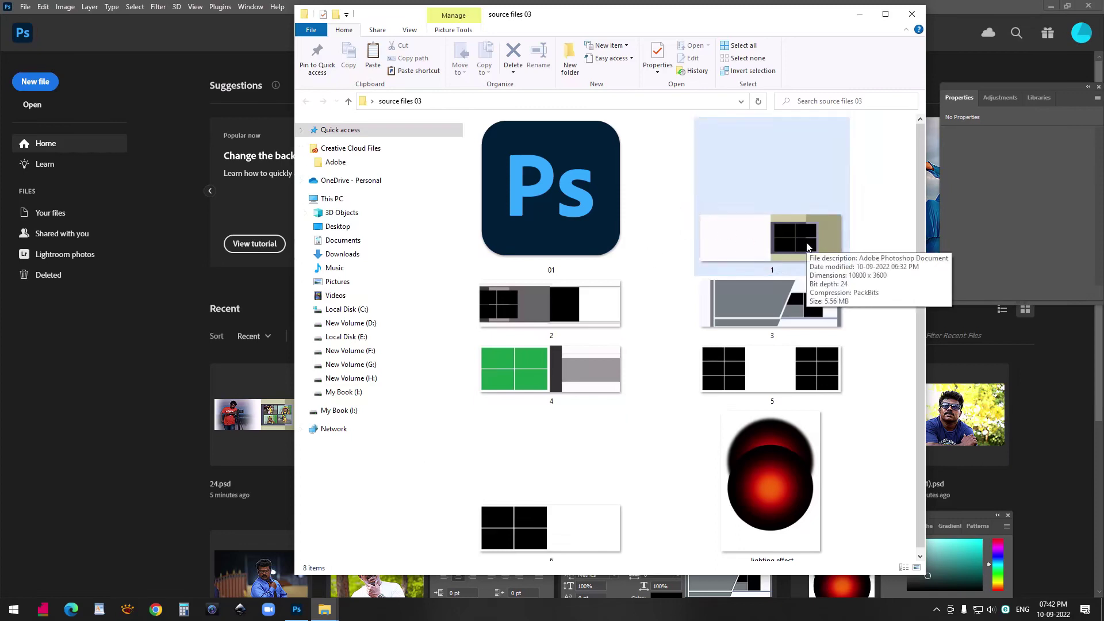
{"action": "left_click_drag", "start_coordinate": [804, 240], "coordinate": [207, 229]}
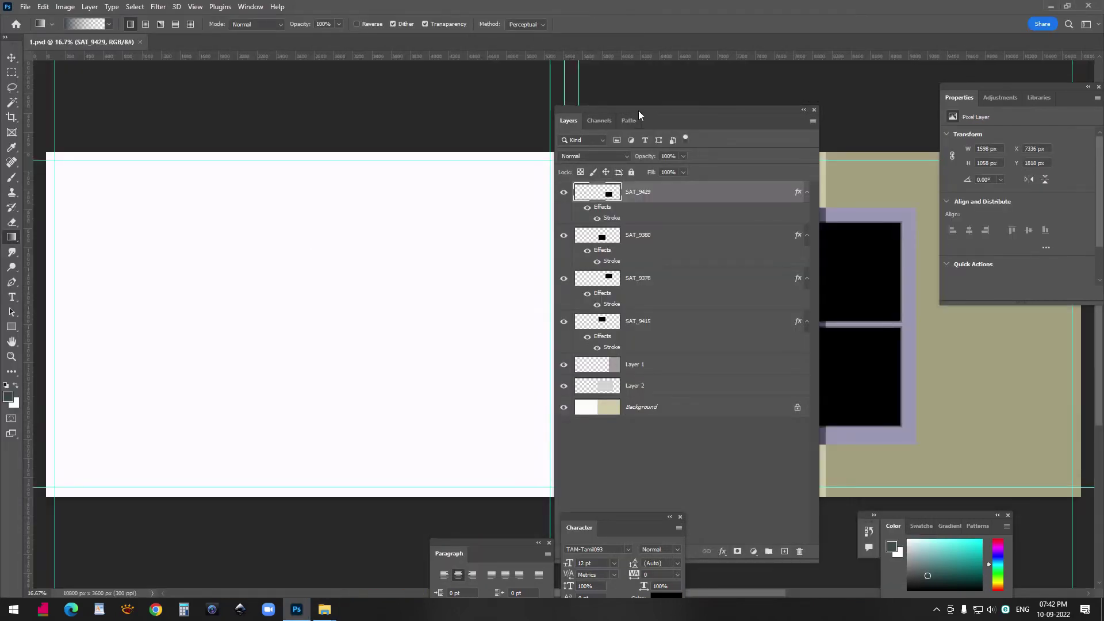
Move the Layers panel off the artwork and float the 1.psd document in its own window with the photo boxes in view
{"action": "left_click_drag", "start_coordinate": [639, 110], "coordinate": [975, 119]}
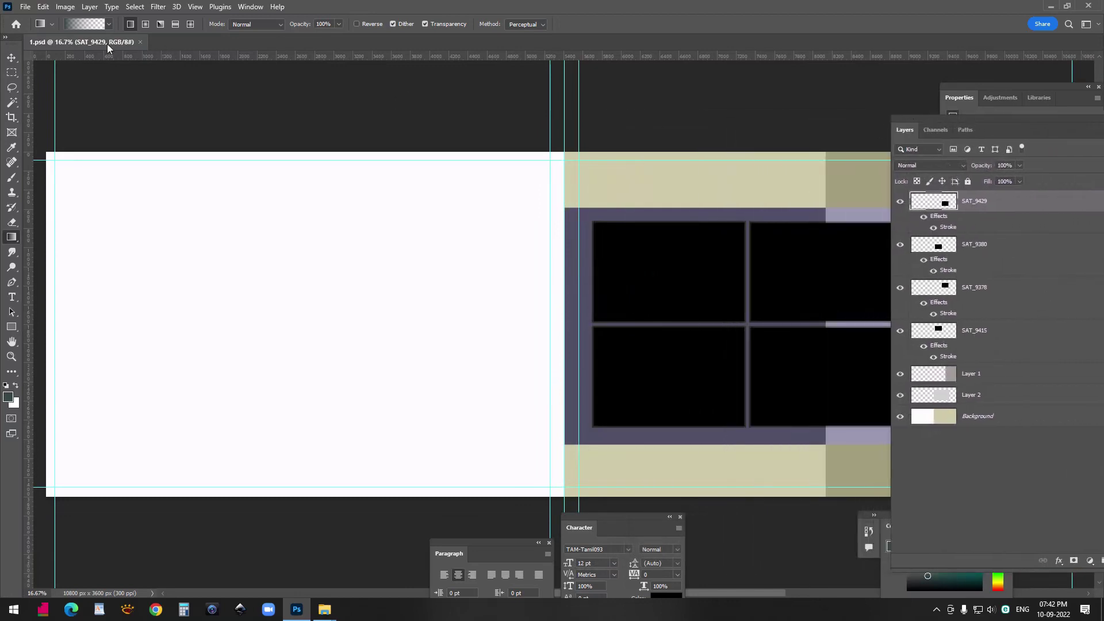
{"action": "left_click_drag", "start_coordinate": [113, 44], "coordinate": [143, 94]}
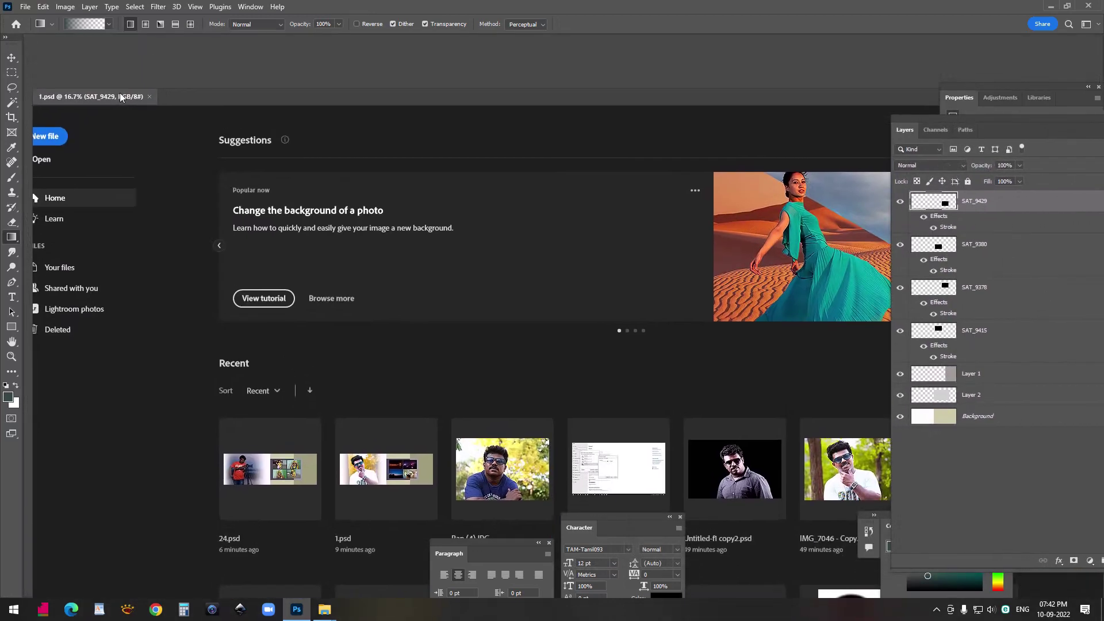
{"action": "left_click_drag", "start_coordinate": [634, 98], "coordinate": [363, 94]}
Convert the SAT_9415 layer, the upper-left black box, into a frame, accepting the default name and size
{"action": "left_click", "coordinate": [13, 59]}
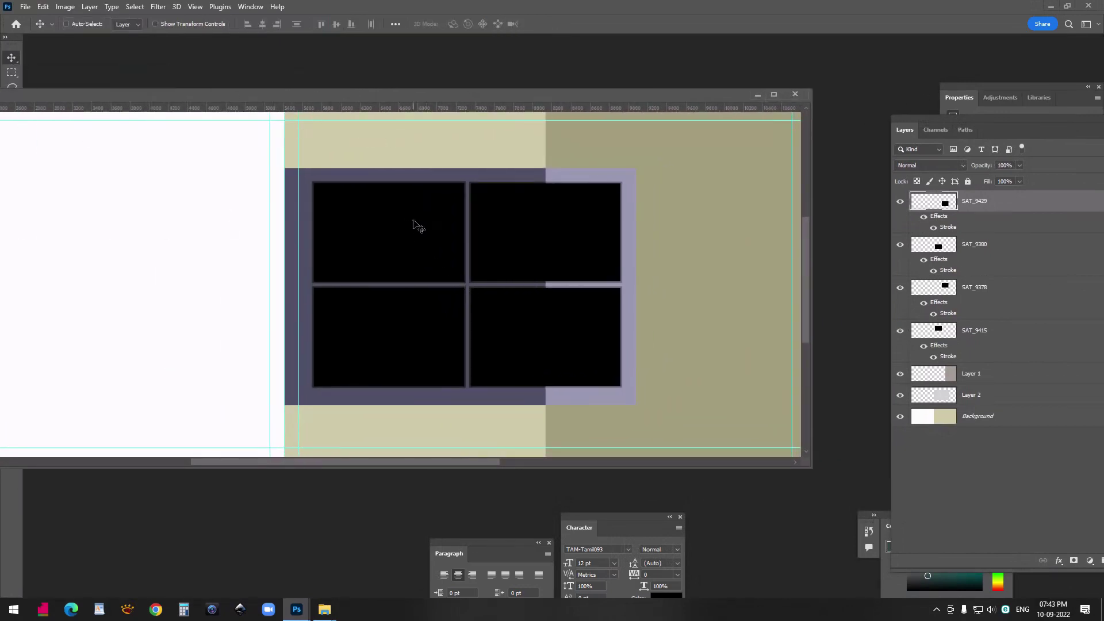
{"action": "key", "text": "ctrl"}
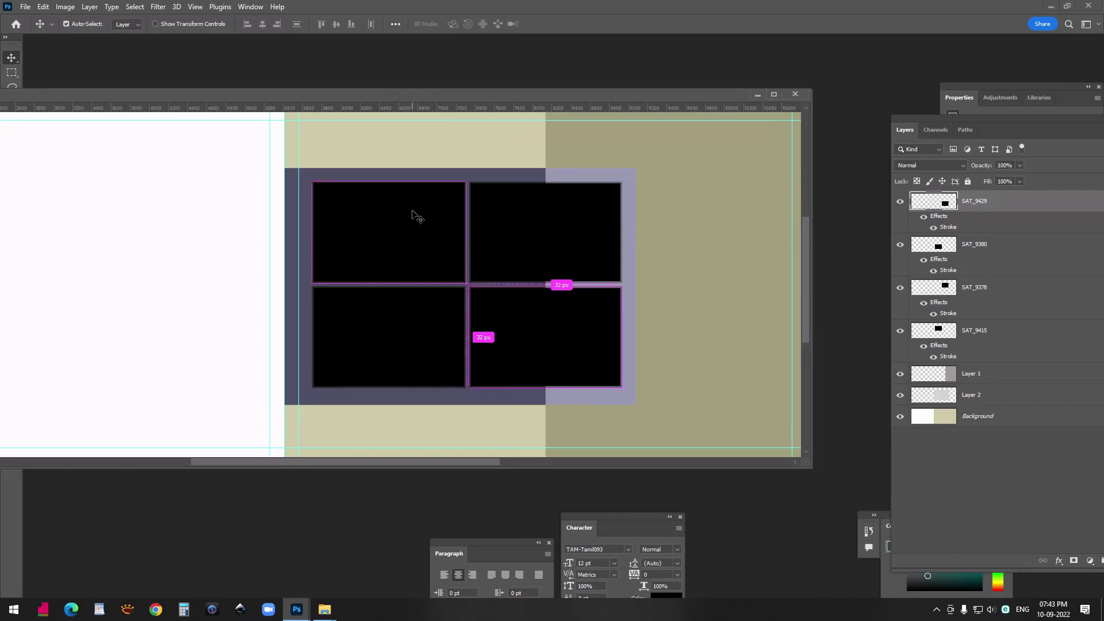
{"action": "left_click", "coordinate": [412, 215], "text": "ctrl"}
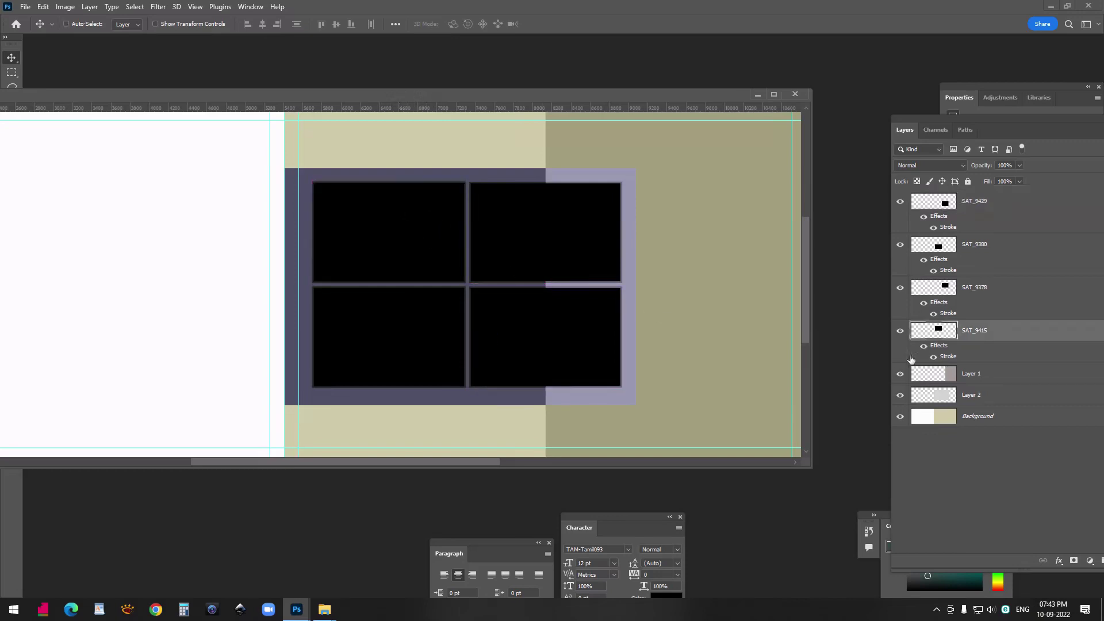
{"action": "right_click", "coordinate": [985, 335]}
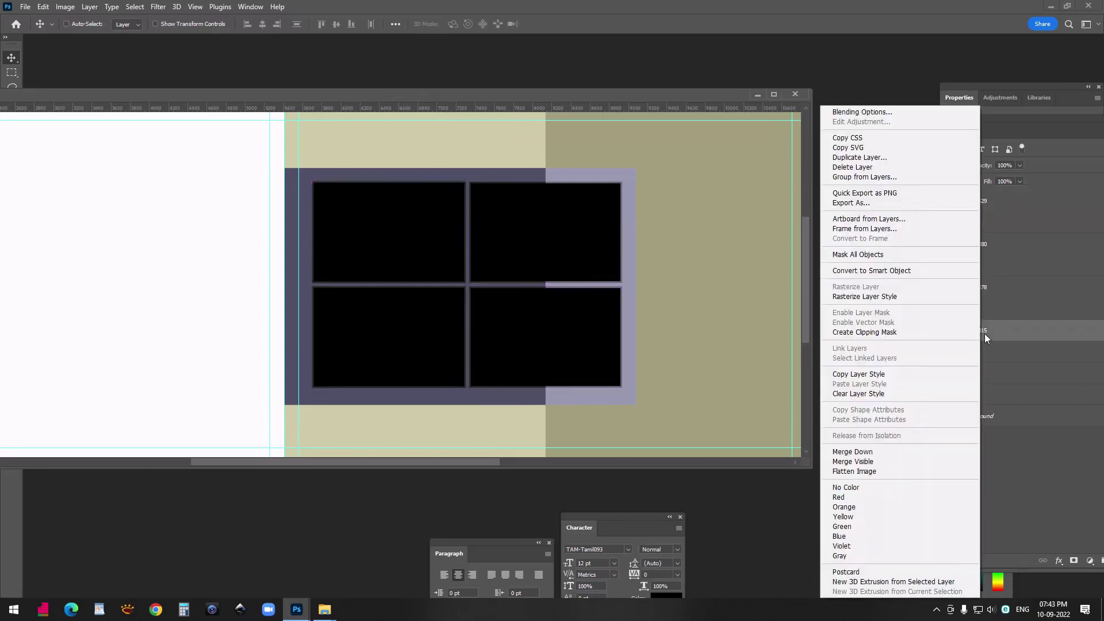
{"action": "left_click", "coordinate": [895, 230]}
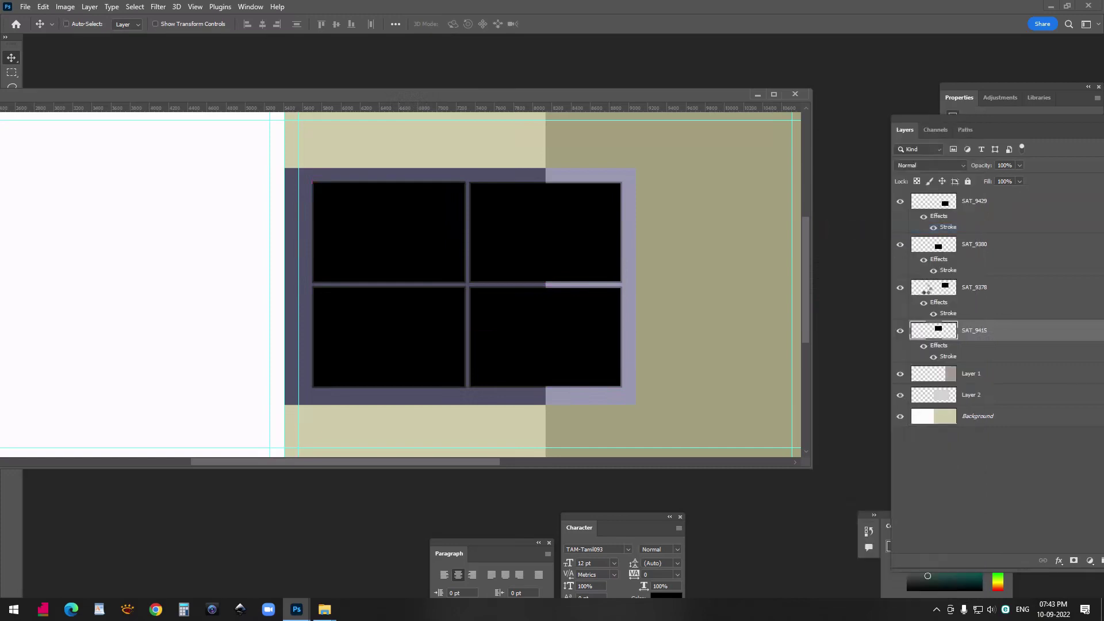
{"action": "left_click", "coordinate": [625, 189]}
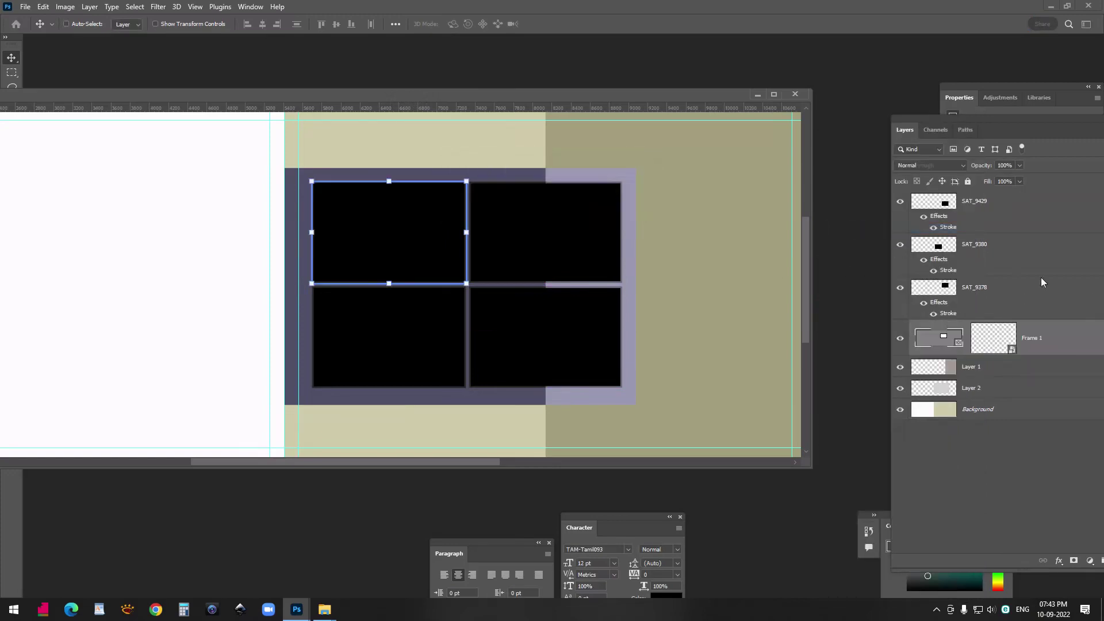
Convert the SAT_9378 layer, the upper-right black box, into a frame with the default settings
{"action": "left_click", "coordinate": [984, 292]}
{"action": "right_click", "coordinate": [998, 290]}
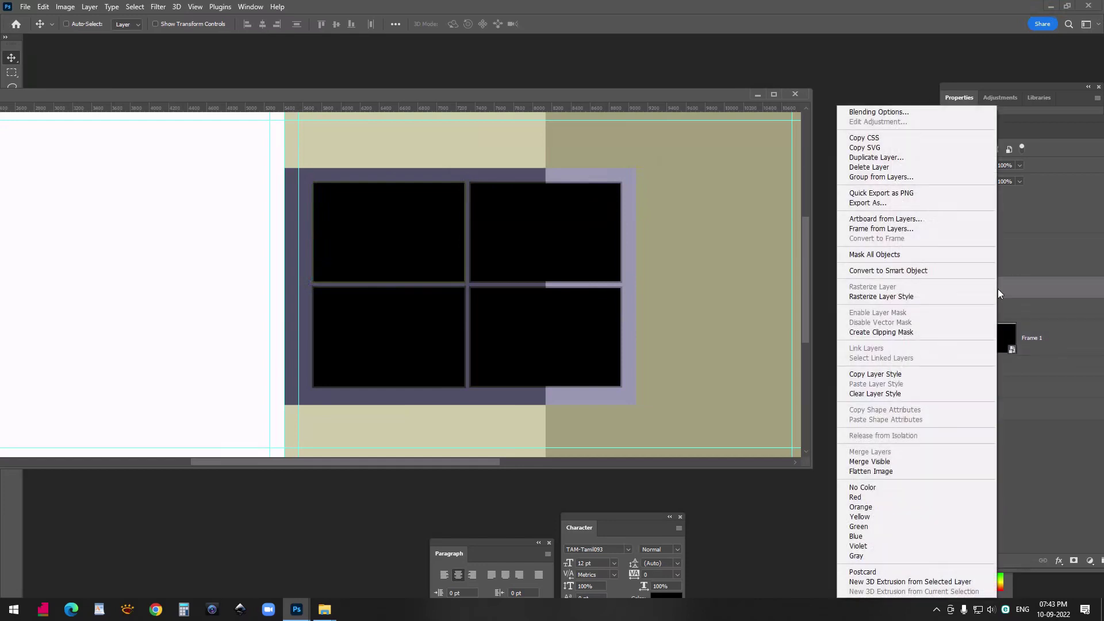
{"action": "left_click", "coordinate": [896, 230]}
{"action": "left_click", "coordinate": [624, 188]}
Convert the SAT_9380 layer, the lower-left black box, into a frame with the default settings
{"action": "left_click", "coordinate": [988, 247]}
{"action": "right_click", "coordinate": [988, 246]}
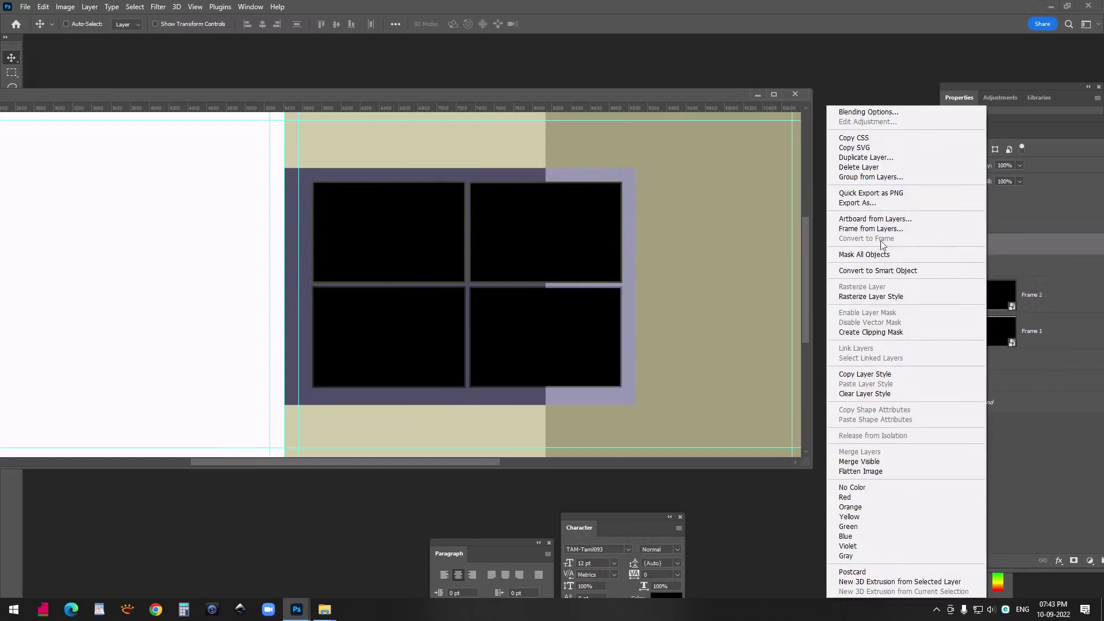
{"action": "left_click", "coordinate": [932, 230]}
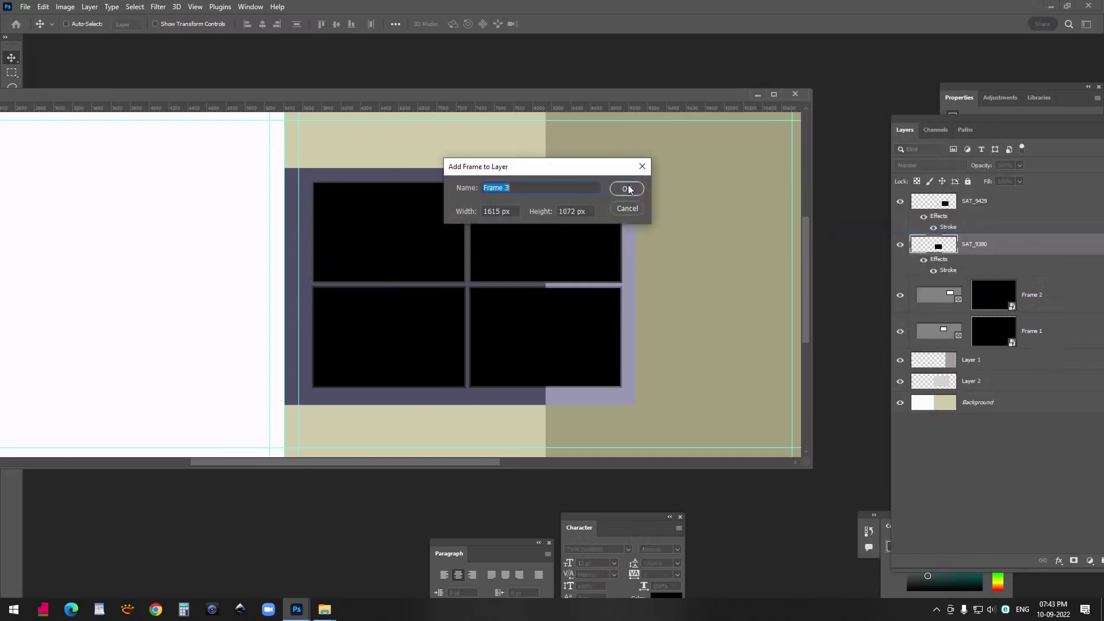
{"action": "left_click", "coordinate": [631, 188]}
Convert the SAT_9429 layer, the lower-right black box, into a frame with the default settings
{"action": "left_click", "coordinate": [974, 207]}
{"action": "right_click", "coordinate": [973, 207]}
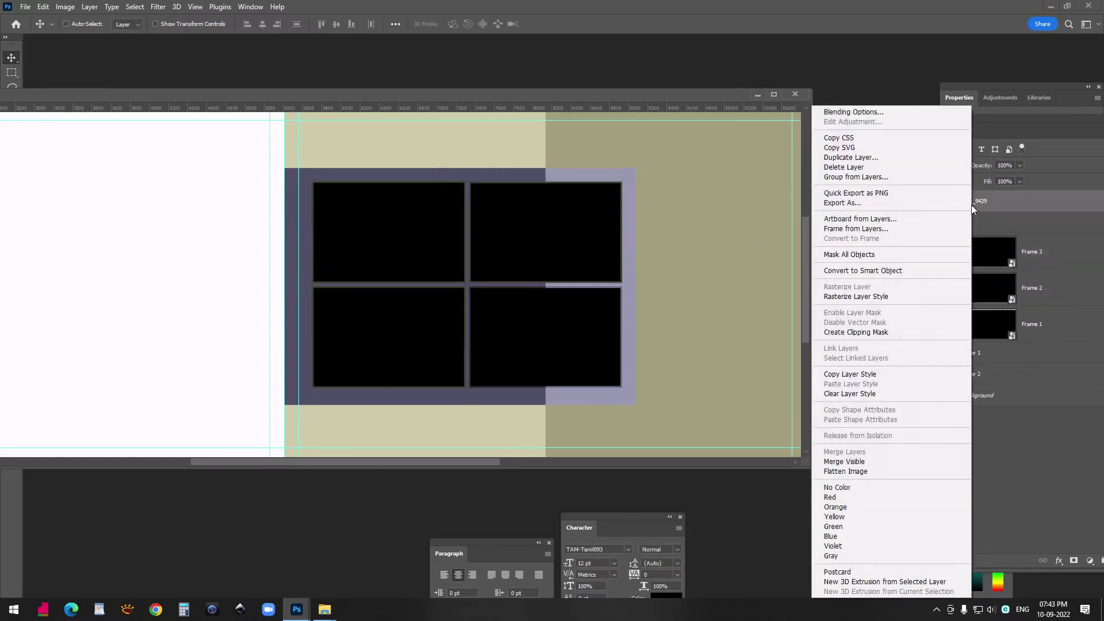
{"action": "left_click", "coordinate": [886, 229]}
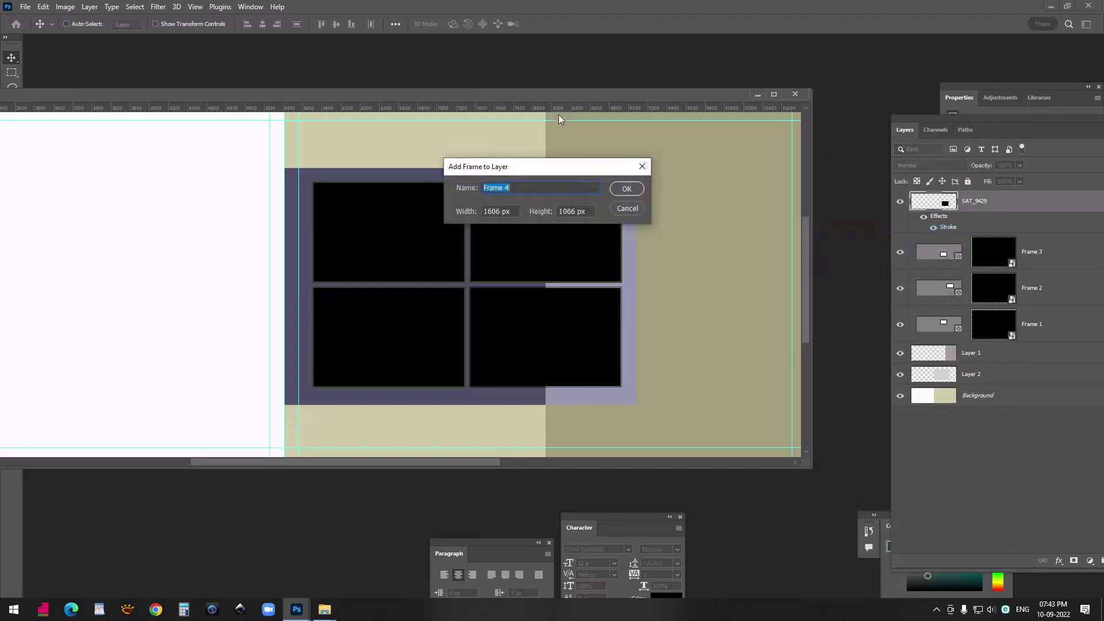
{"action": "left_click", "coordinate": [627, 189]}
Switch to the File Explorer window showing folder 00 and open its Images 02 subfolder
{"action": "left_click_drag", "start_coordinate": [518, 97], "coordinate": [644, 79]}
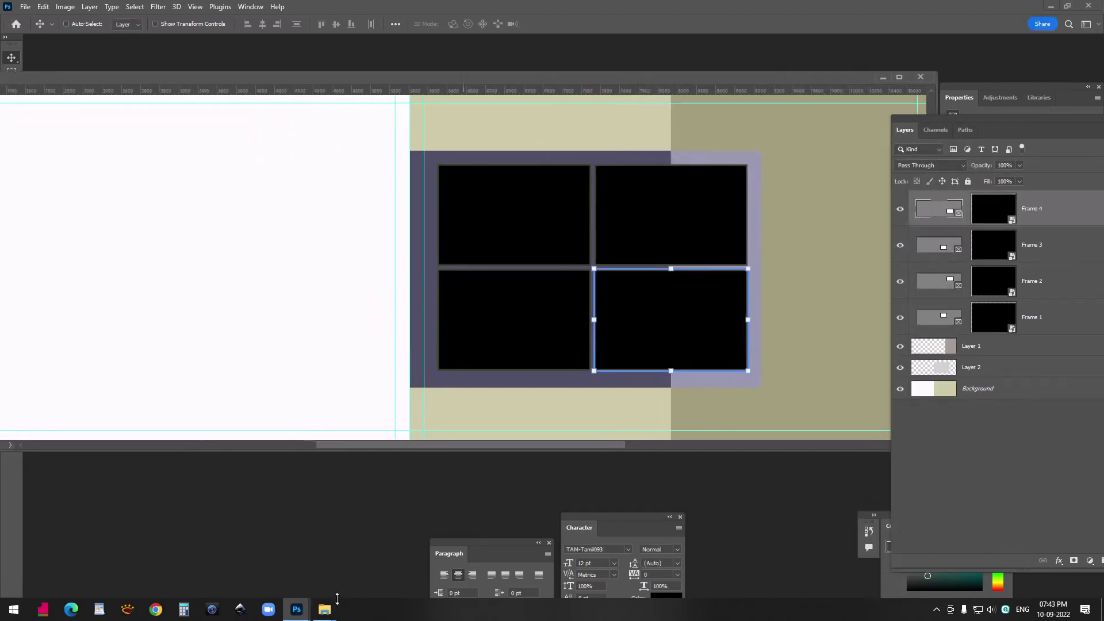
{"action": "mouse_move", "coordinate": [325, 608]}
{"action": "left_click", "coordinate": [369, 574]}
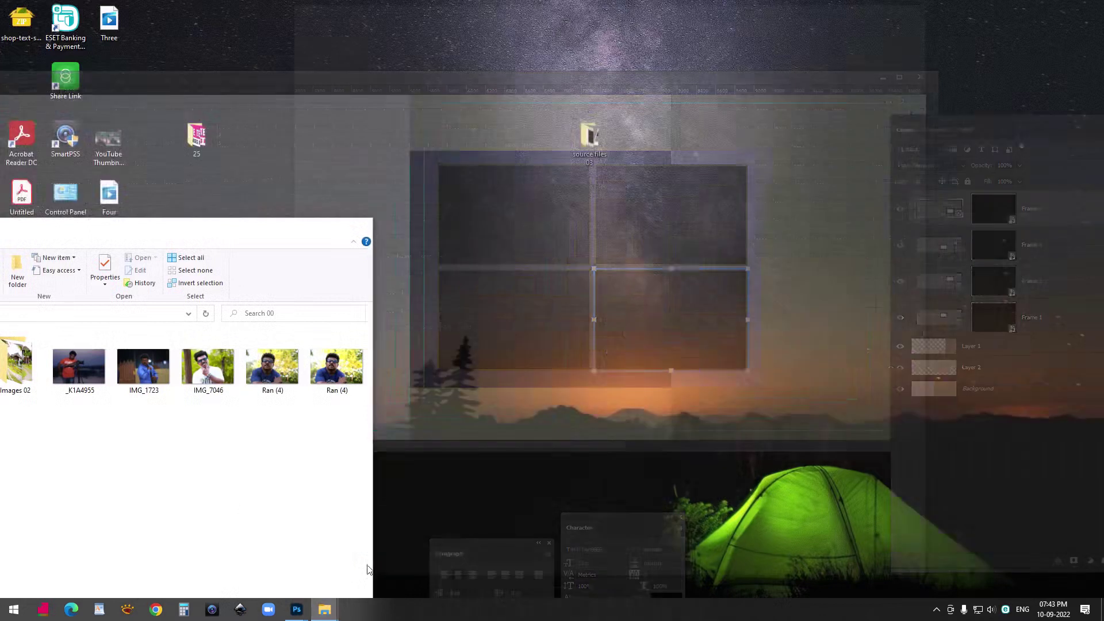
{"action": "left_click_drag", "start_coordinate": [181, 222], "coordinate": [183, 213]}
{"action": "left_click", "coordinate": [182, 209]}
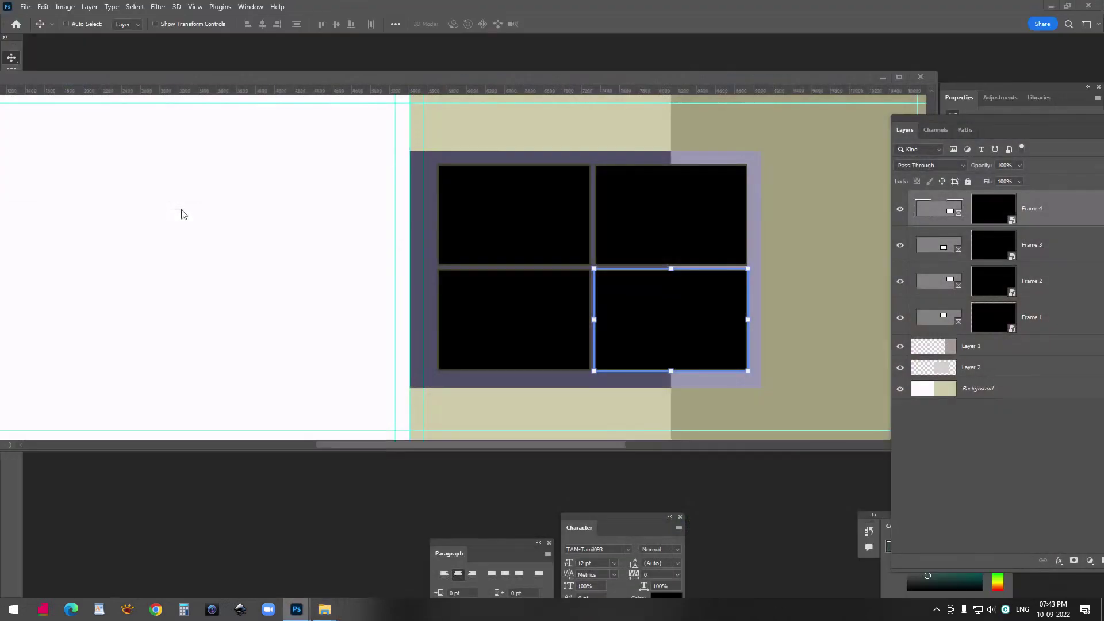
{"action": "mouse_move", "coordinate": [329, 610]}
{"action": "left_click", "coordinate": [379, 547]}
{"action": "left_click_drag", "start_coordinate": [186, 227], "coordinate": [779, 222]}
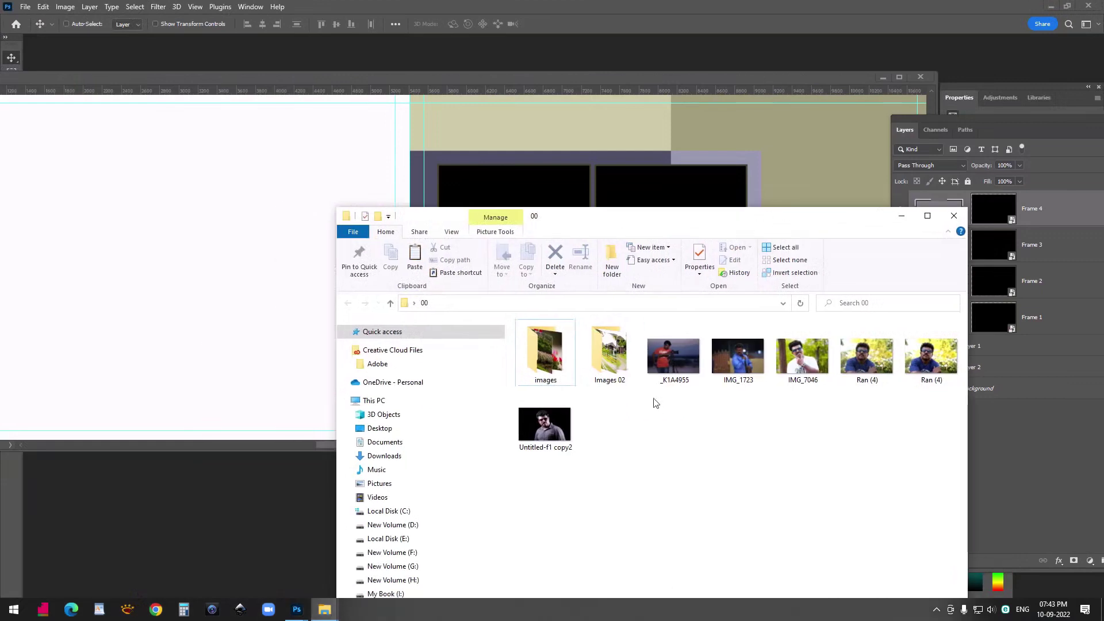
{"action": "double_click", "coordinate": [620, 362]}
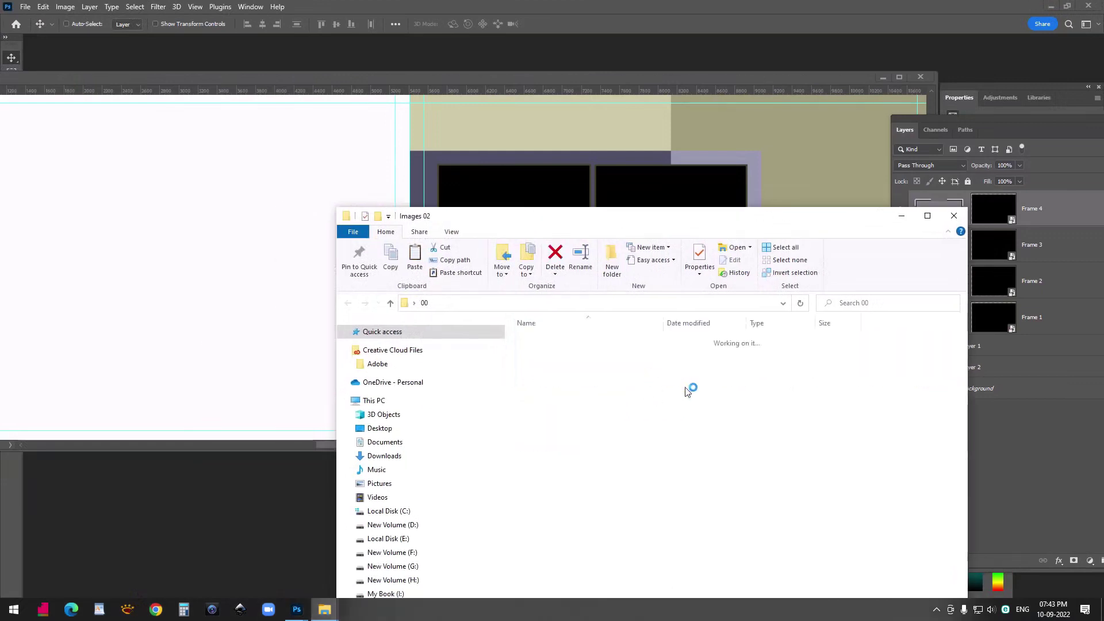
Narrow the Images 02 folder window and place it beside the template's frames
{"action": "left_click_drag", "start_coordinate": [637, 217], "coordinate": [606, 290]}
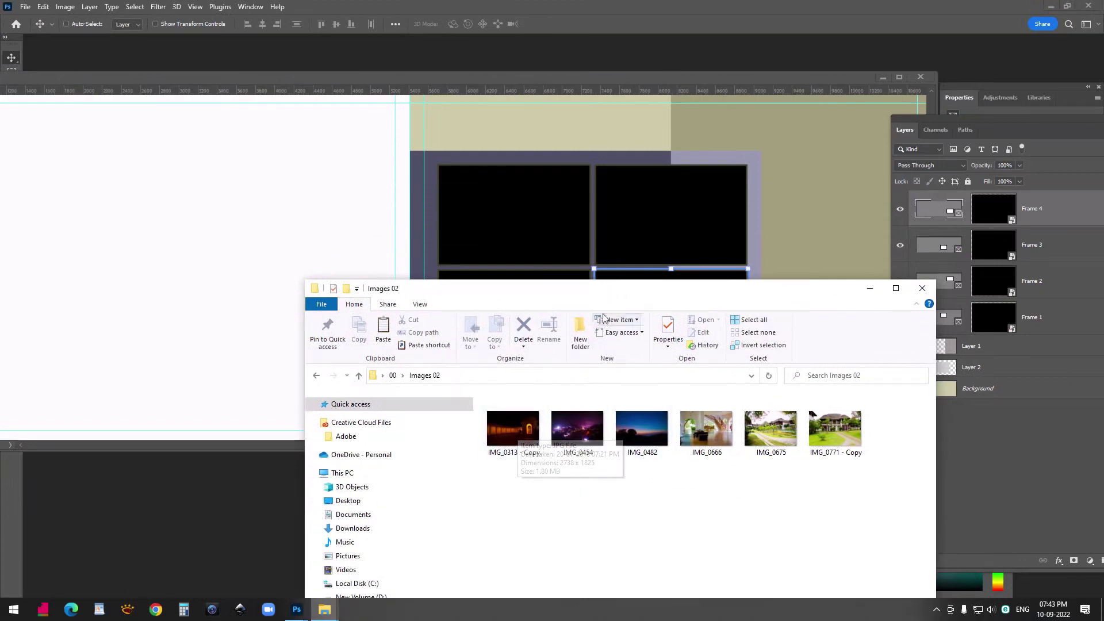
{"action": "left_click_drag", "start_coordinate": [597, 290], "coordinate": [645, 293]}
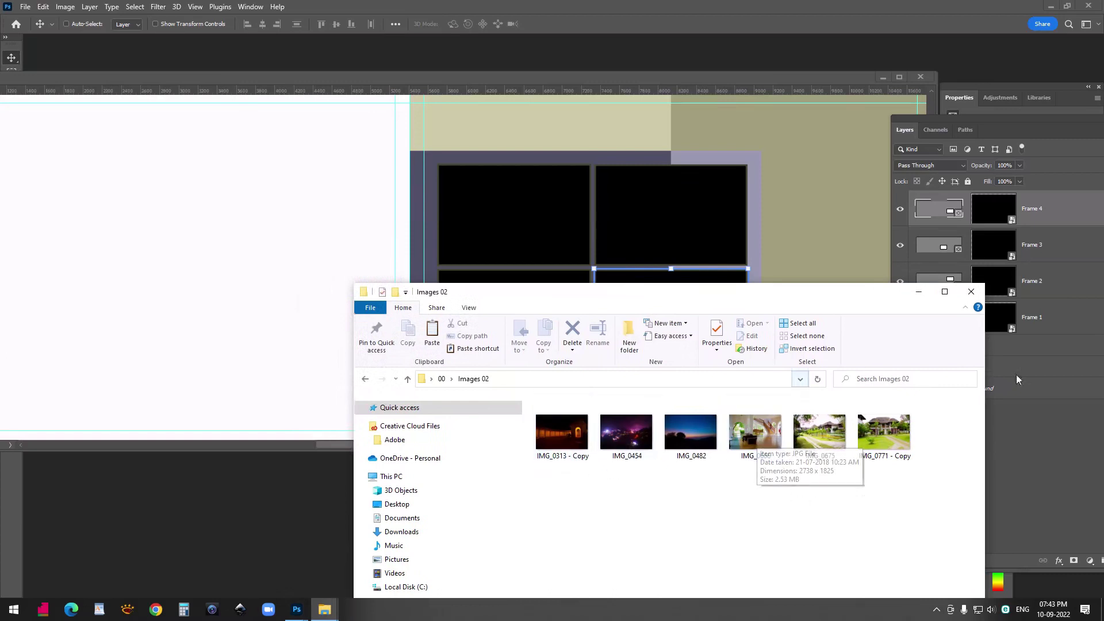
{"action": "left_click_drag", "start_coordinate": [986, 429], "coordinate": [670, 446]}
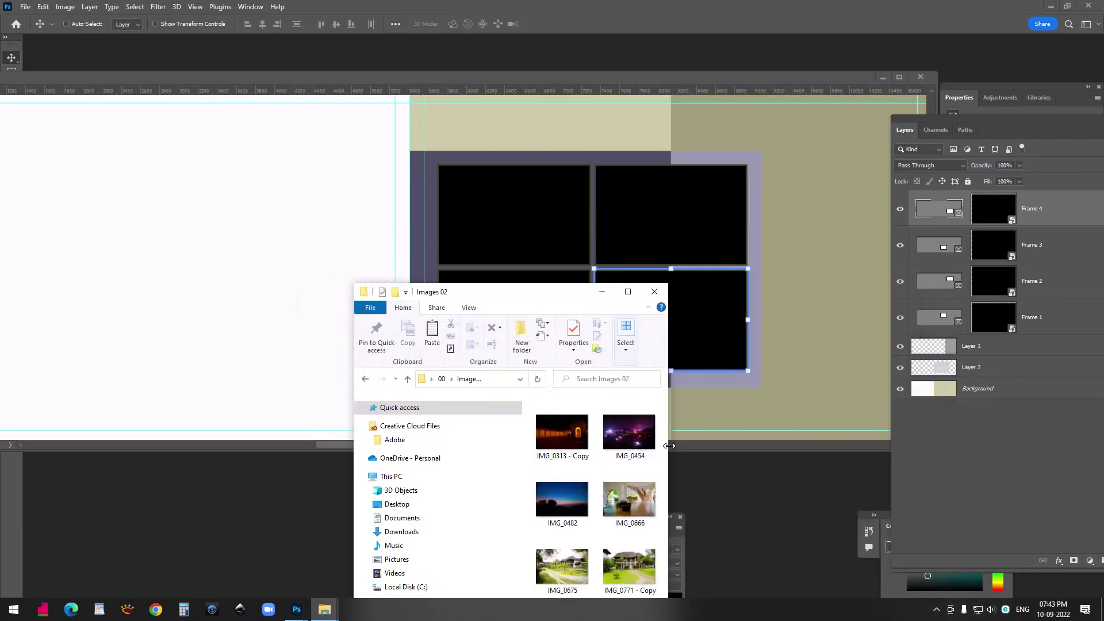
{"action": "left_click_drag", "start_coordinate": [565, 301], "coordinate": [950, 156]}
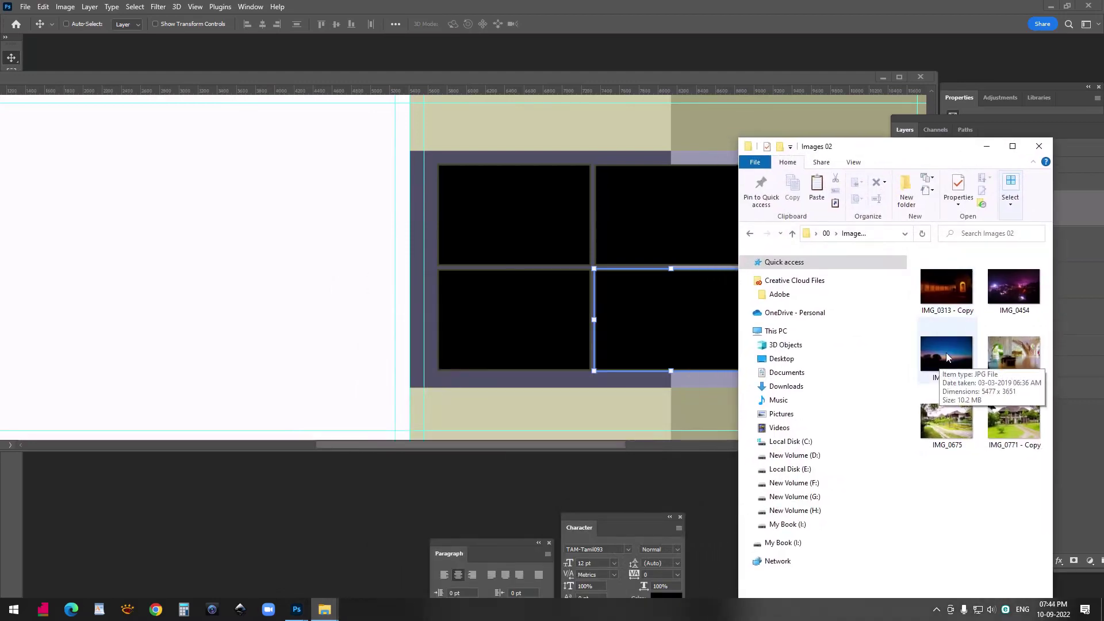
Place IMG_0482 into the upper-left frame and IMG_0666 into the upper-right frame from the Images 02 folder
{"action": "left_click_drag", "start_coordinate": [955, 352], "coordinate": [519, 240]}
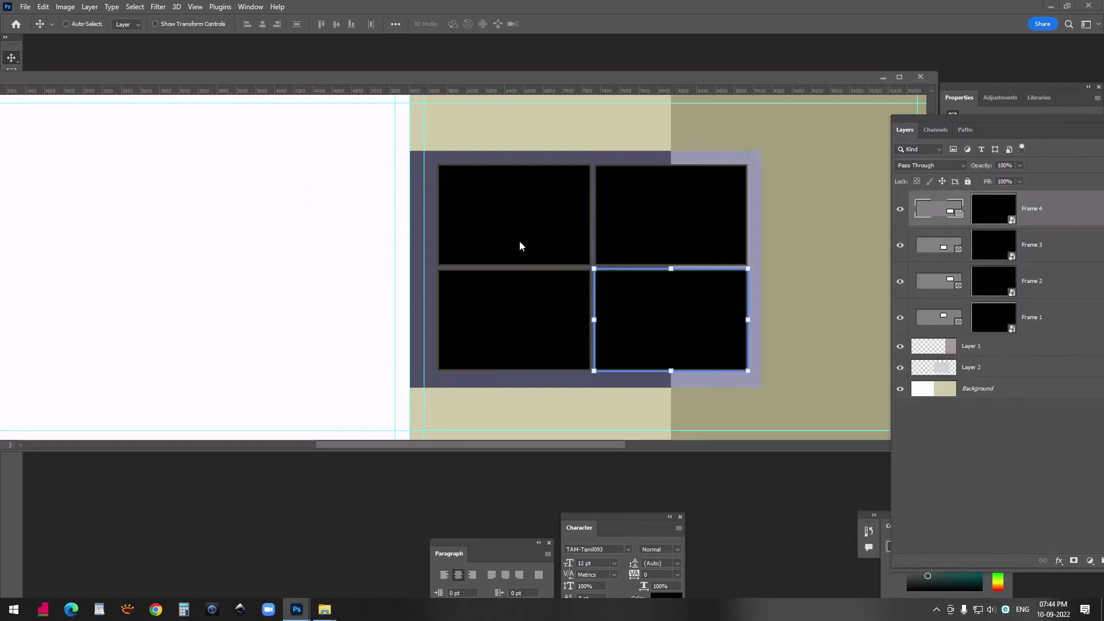
{"action": "mouse_move", "coordinate": [324, 608]}
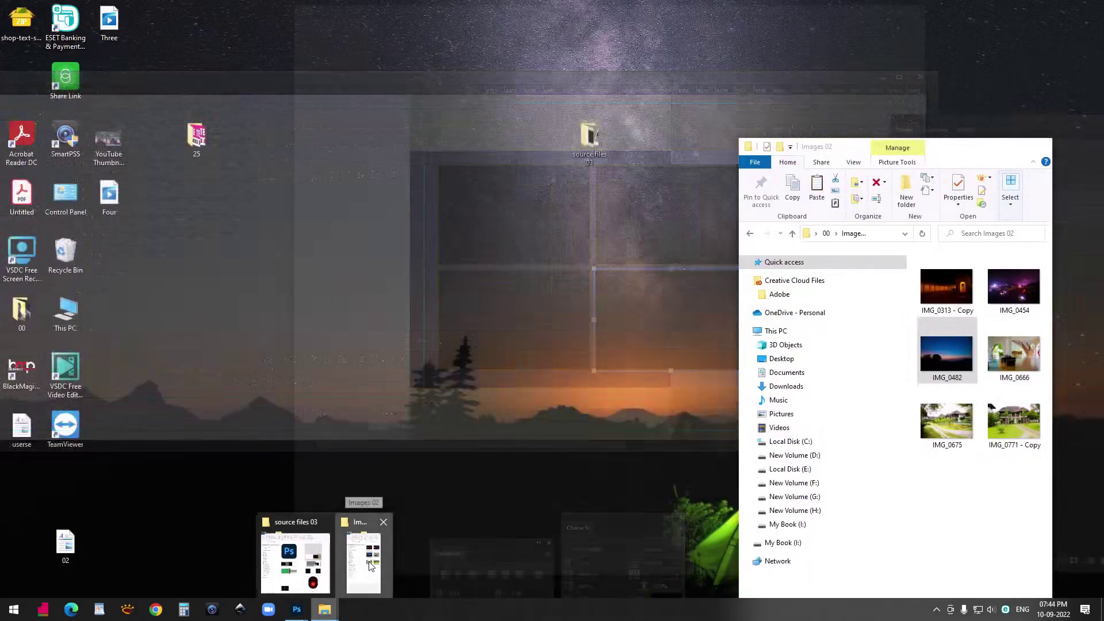
{"action": "left_click", "coordinate": [368, 567]}
{"action": "left_click_drag", "start_coordinate": [1021, 359], "coordinate": [684, 231]}
Place IMG_0675 into the lower-left frame and IMG_0771 - Copy into the lower-right frame from the Images 02 folder
{"action": "mouse_move", "coordinate": [342, 600]}
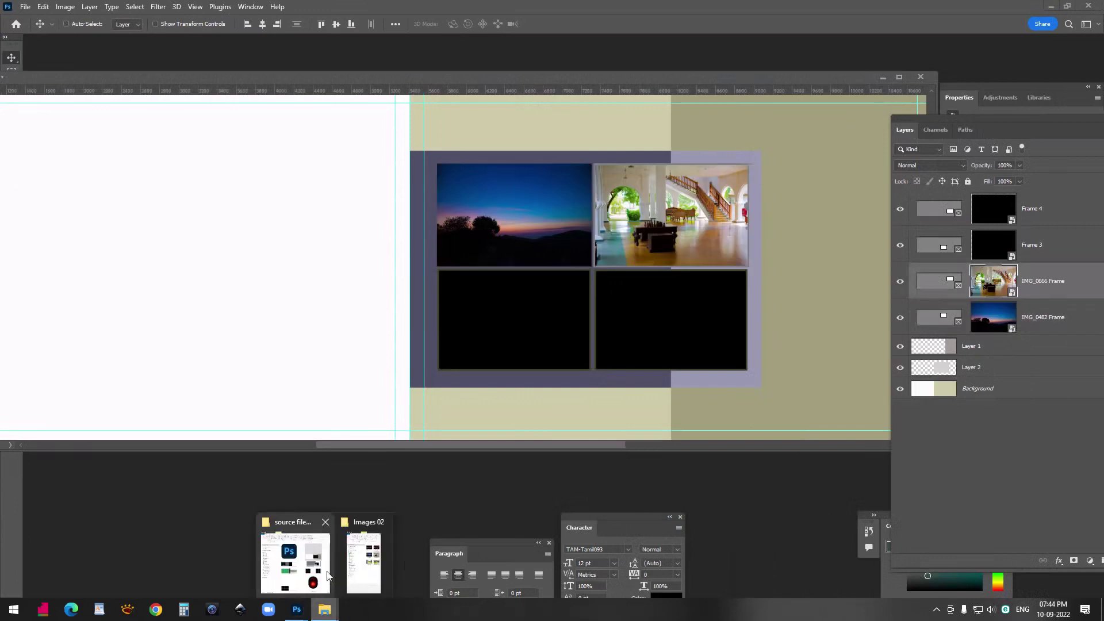
{"action": "left_click", "coordinate": [367, 562]}
{"action": "left_click_drag", "start_coordinate": [936, 425], "coordinate": [526, 342]}
{"action": "mouse_move", "coordinate": [334, 609]}
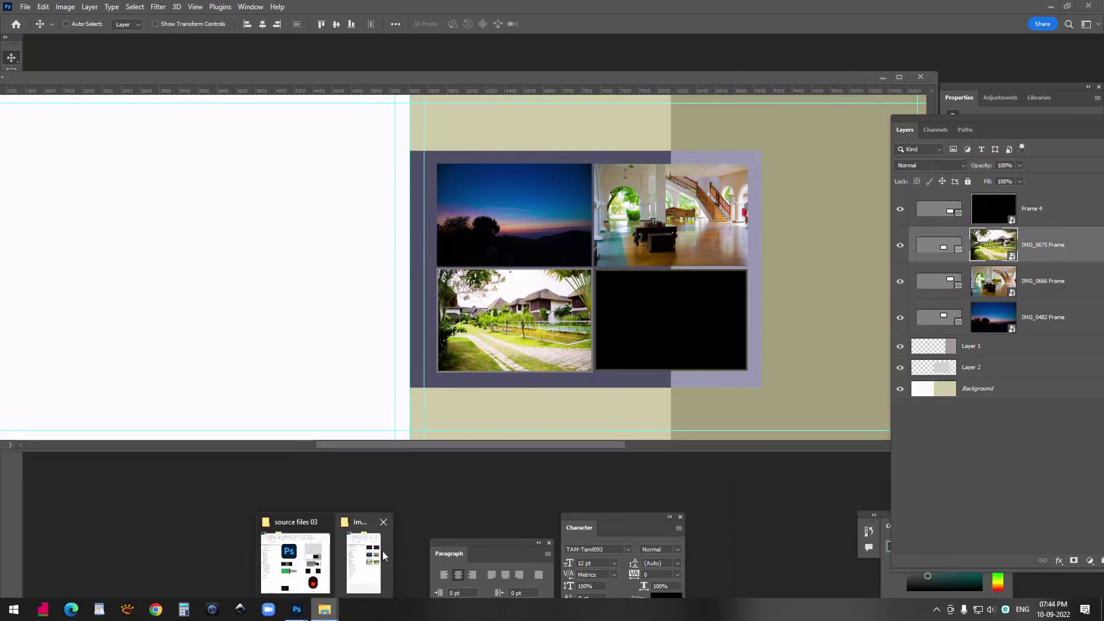
{"action": "left_click", "coordinate": [368, 558]}
{"action": "left_click_drag", "start_coordinate": [1031, 425], "coordinate": [683, 352]}
Place IMG_7046 from folder 00 directly above the Background layer and position it over the blank white left page
{"action": "left_click_drag", "start_coordinate": [755, 86], "coordinate": [717, 81]}
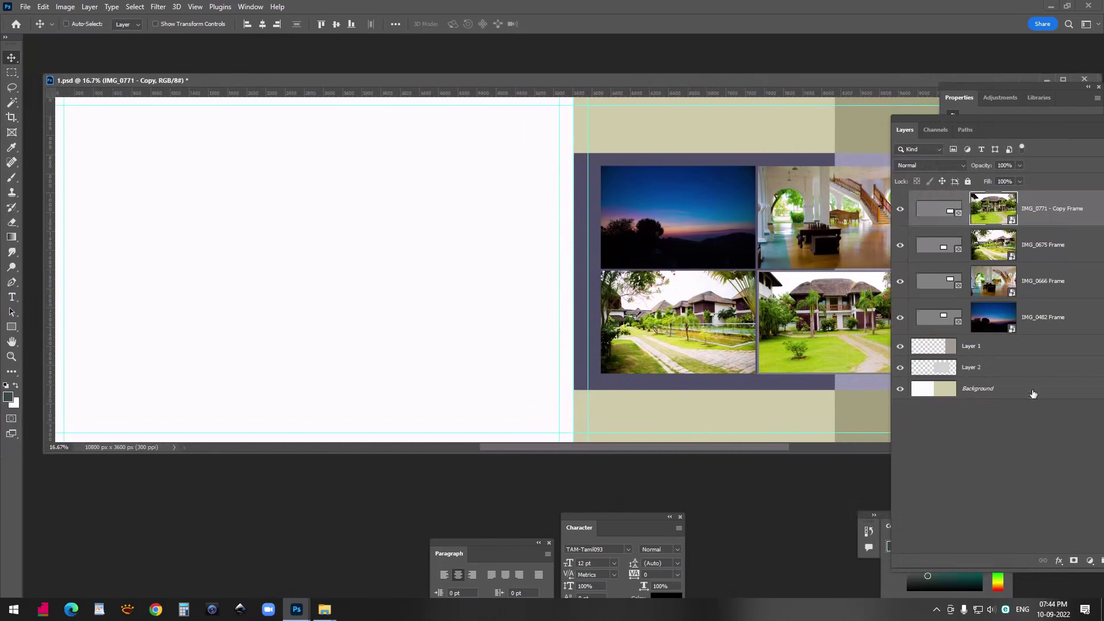
{"action": "left_click", "coordinate": [979, 391]}
{"action": "left_click", "coordinate": [326, 607]}
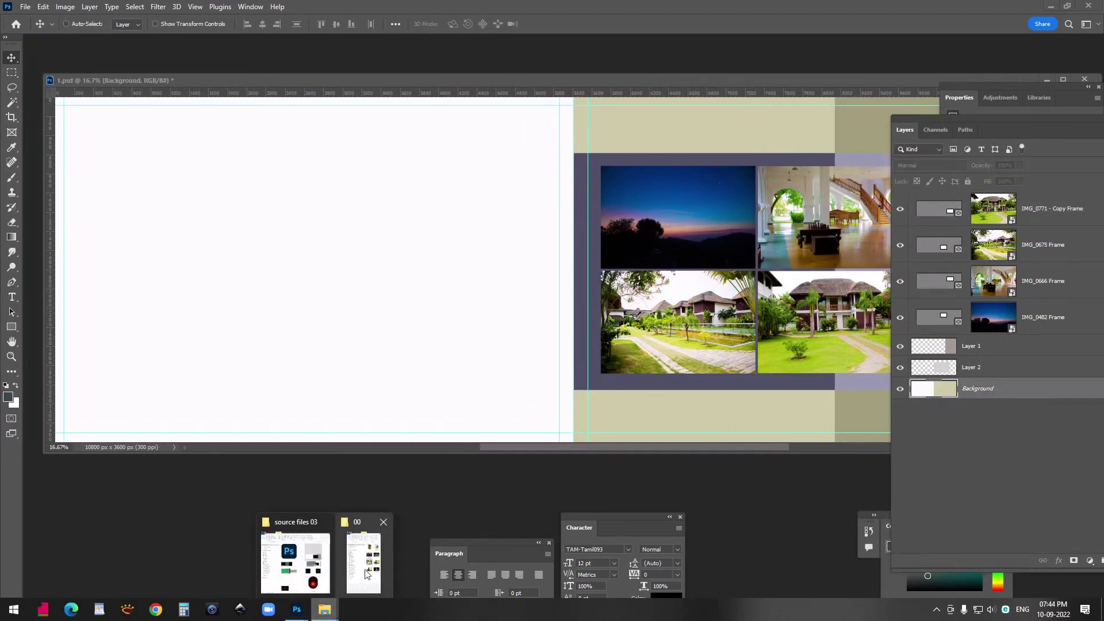
{"action": "left_click", "coordinate": [367, 568]}
{"action": "left_click_drag", "start_coordinate": [951, 419], "coordinate": [302, 216]}
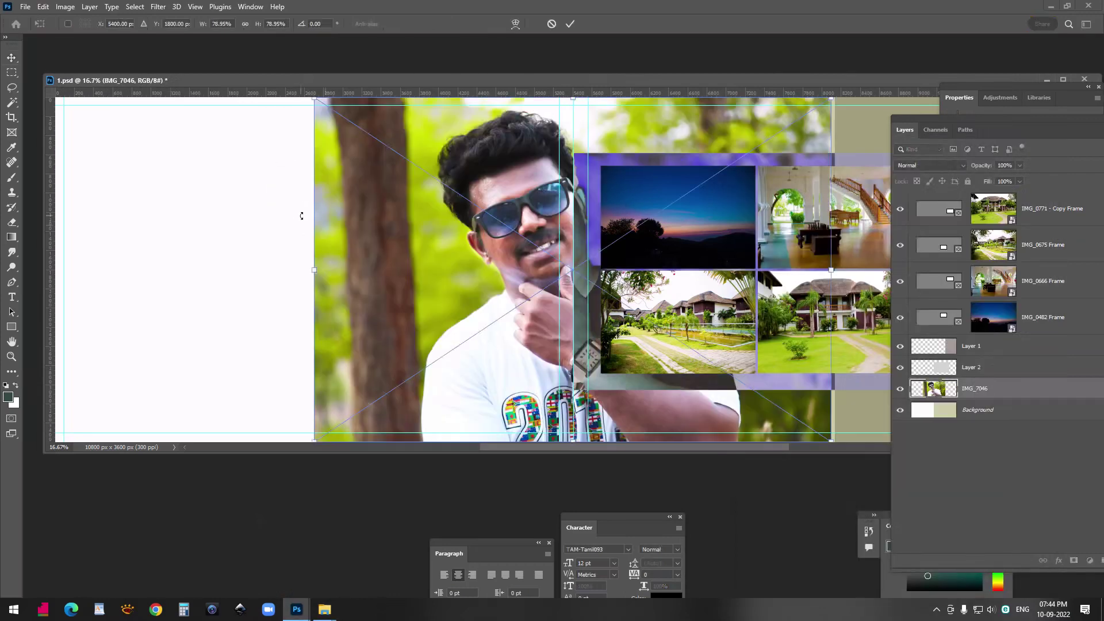
{"action": "left_click_drag", "start_coordinate": [515, 219], "coordinate": [258, 221]}
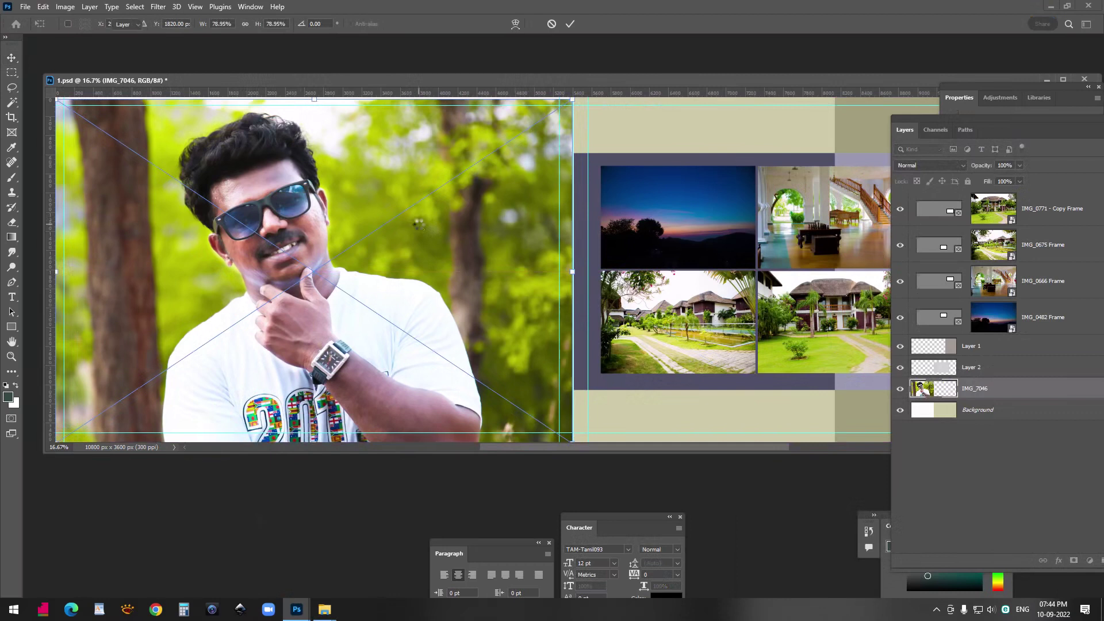
{"action": "key", "text": "Return"}
Move the Layers panel fully into view and add a layer mask to the IMG_7046 layer
{"action": "left_click_drag", "start_coordinate": [1039, 123], "coordinate": [843, 67]}
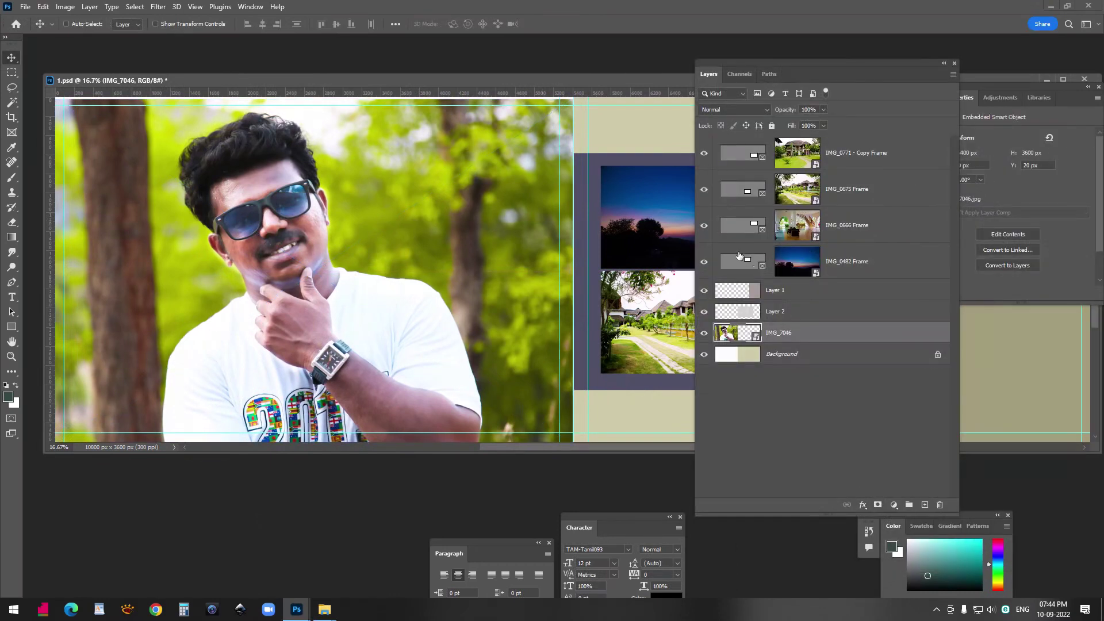
{"action": "left_click", "coordinate": [878, 505]}
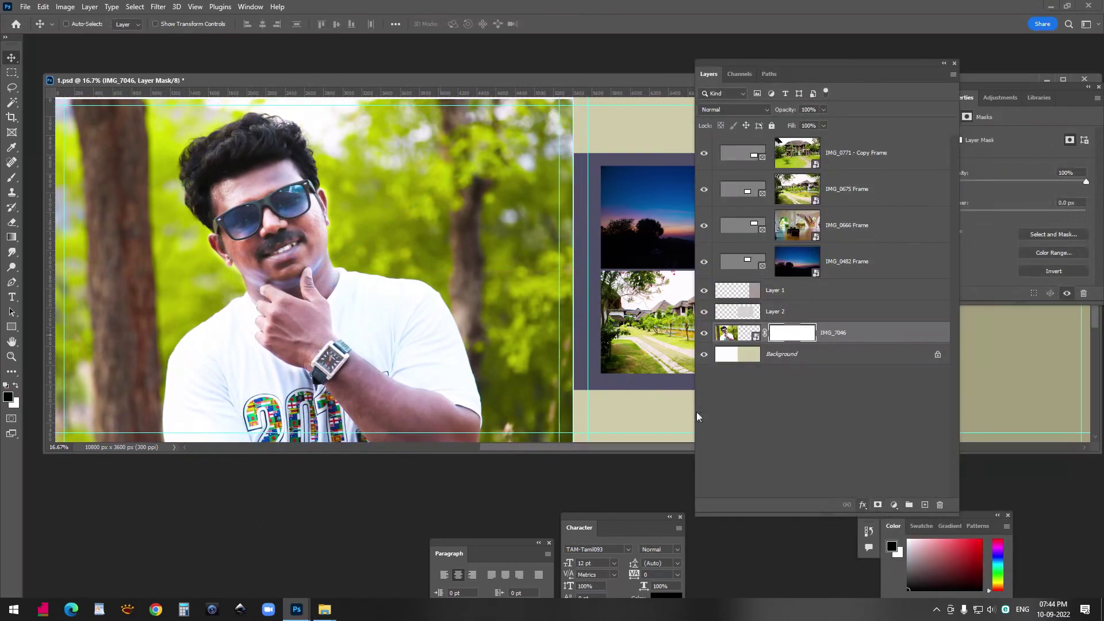
Fade the portrait's left edge on its layer mask with linear gradients, using the black-to-transparent preset from the Basics group
{"action": "left_click", "coordinate": [13, 241]}
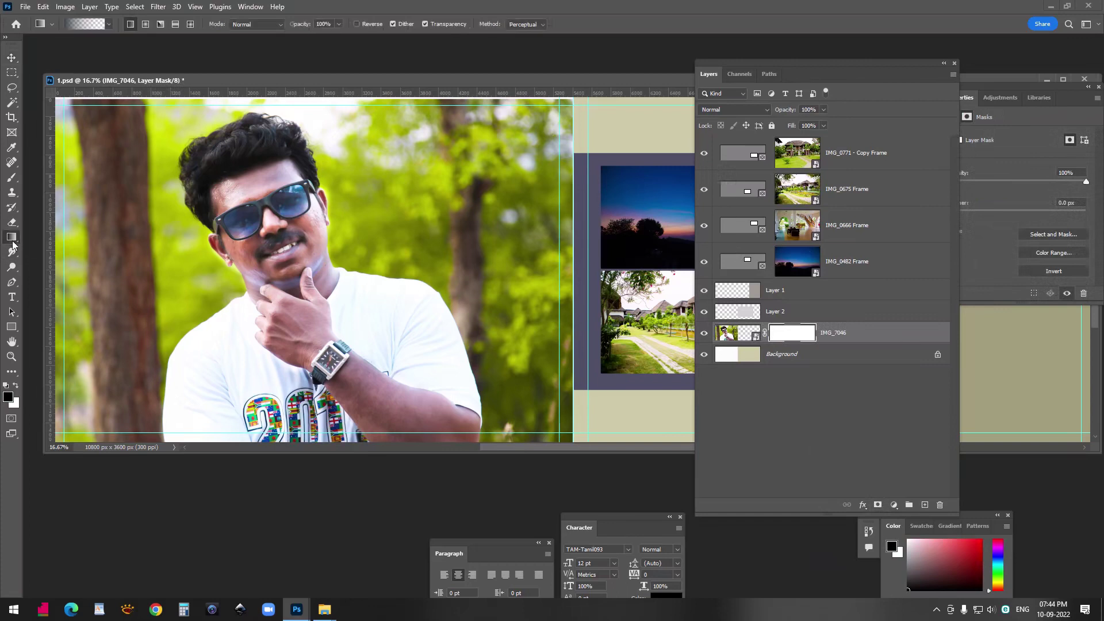
{"action": "left_click", "coordinate": [108, 24]}
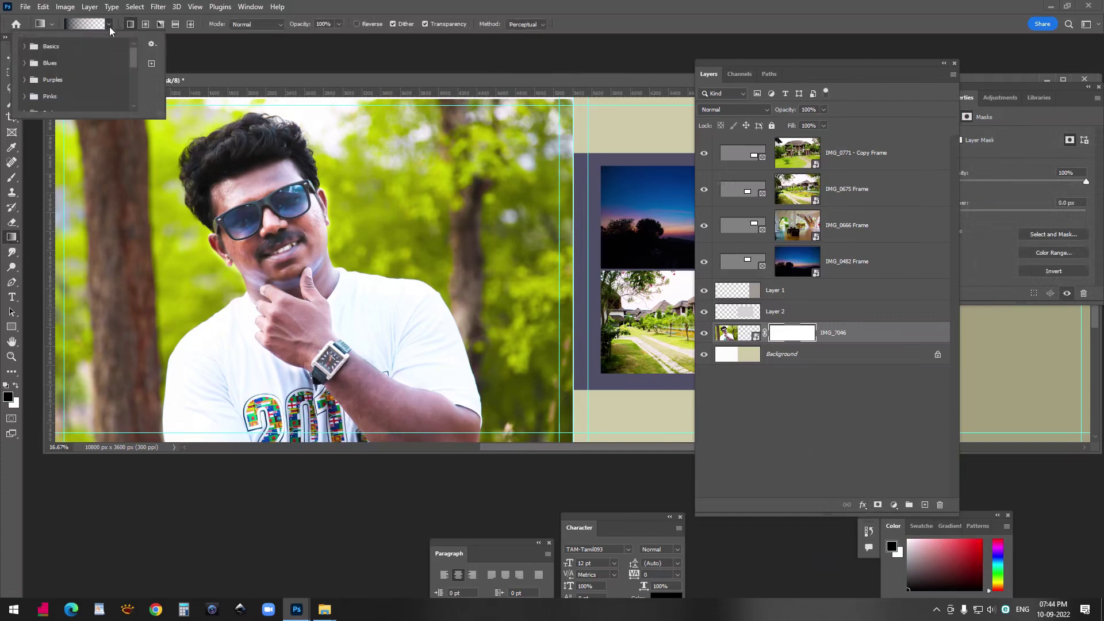
{"action": "left_click", "coordinate": [25, 46]}
{"action": "left_click", "coordinate": [62, 70]}
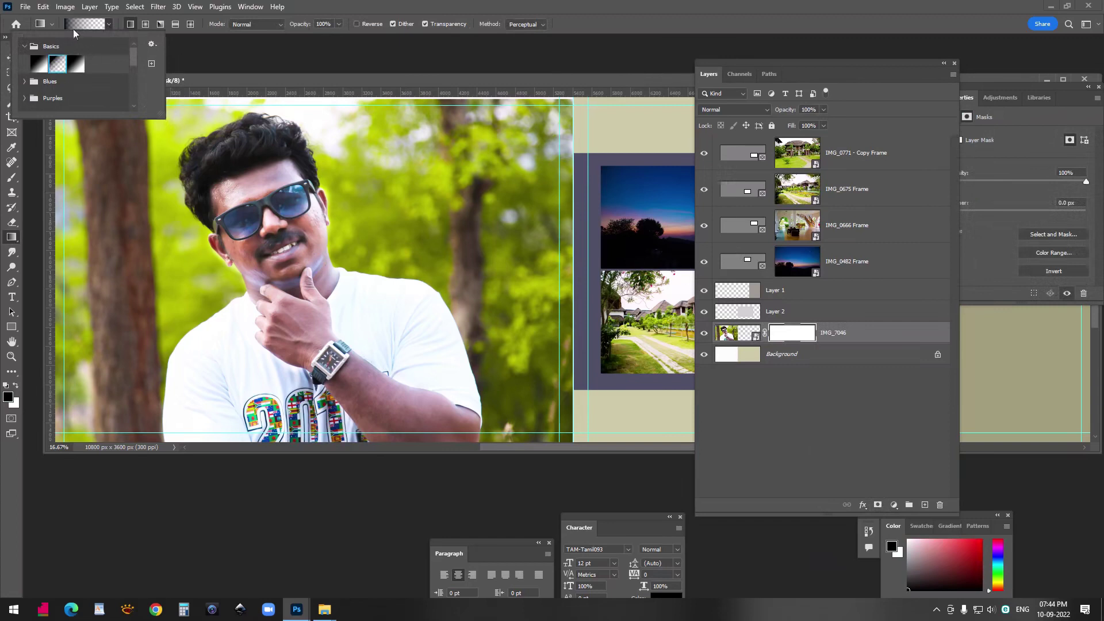
{"action": "left_click", "coordinate": [283, 57]}
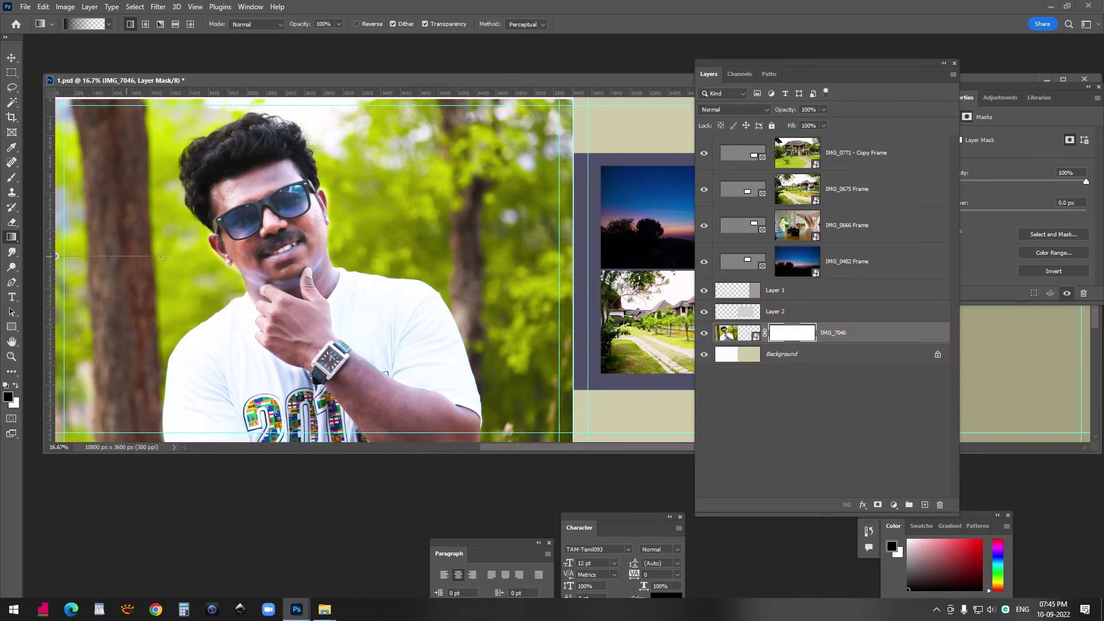
{"action": "left_click_drag", "start_coordinate": [160, 257], "coordinate": [161, 256]}
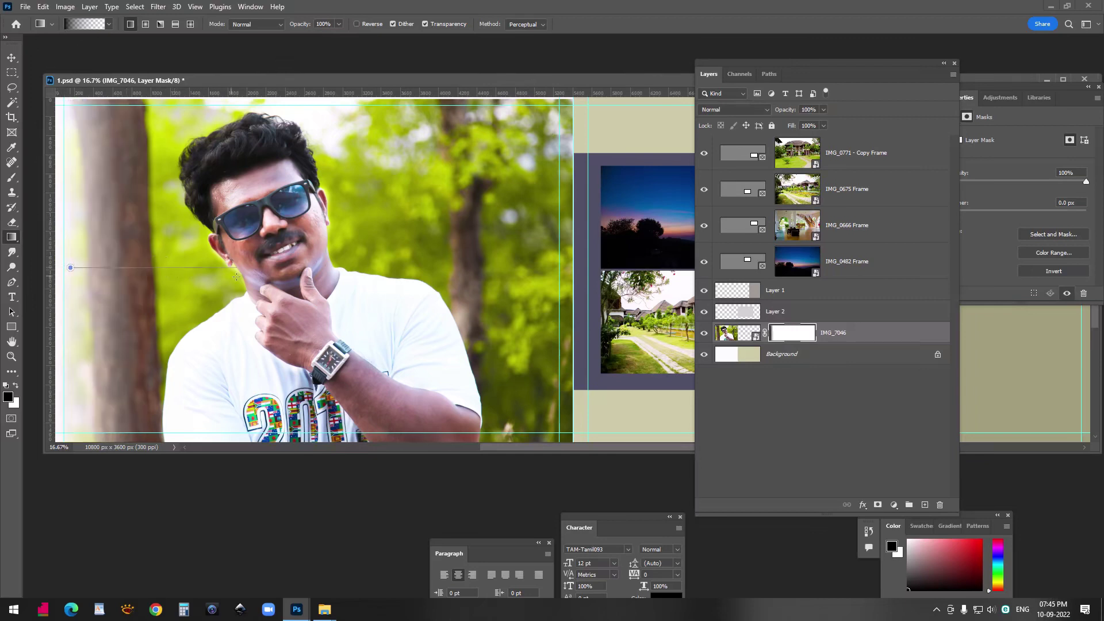
{"action": "left_click_drag", "start_coordinate": [237, 277], "coordinate": [231, 282]}
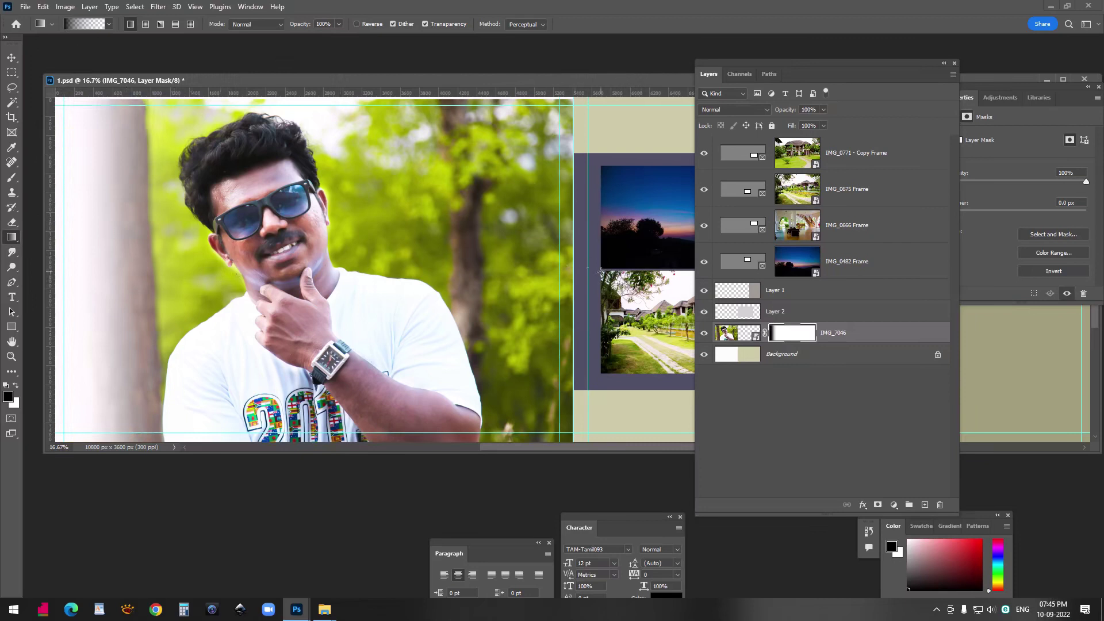
Fade the portrait's right edge with mask gradients and extend the left-side fade inward over the face and shoulder
{"action": "left_click_drag", "start_coordinate": [587, 273], "coordinate": [457, 267]}
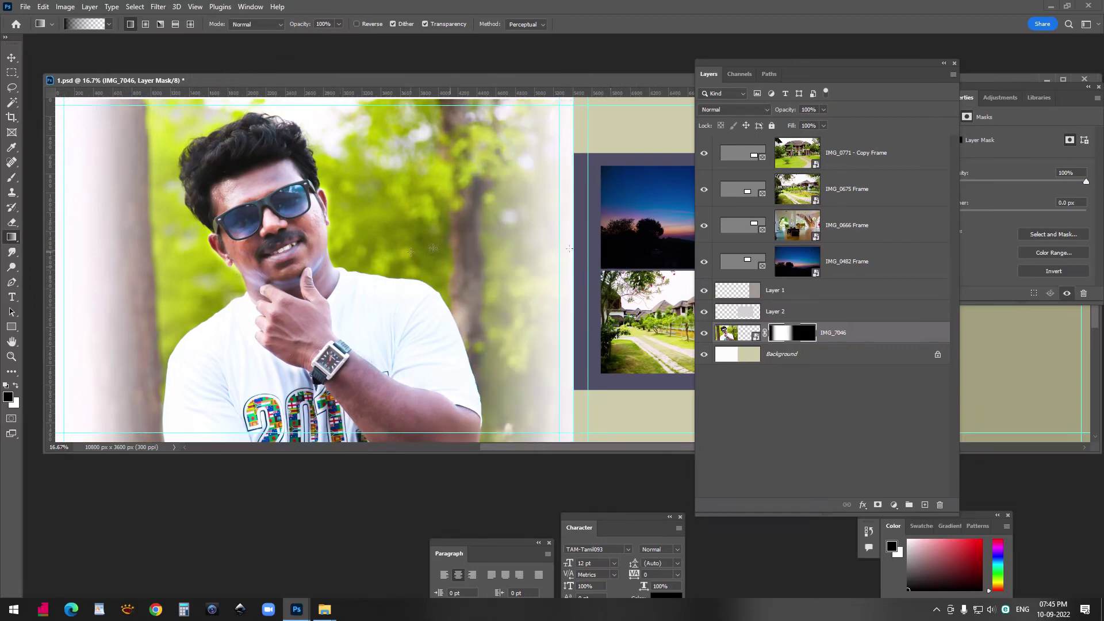
{"action": "left_click_drag", "start_coordinate": [523, 245], "coordinate": [373, 234]}
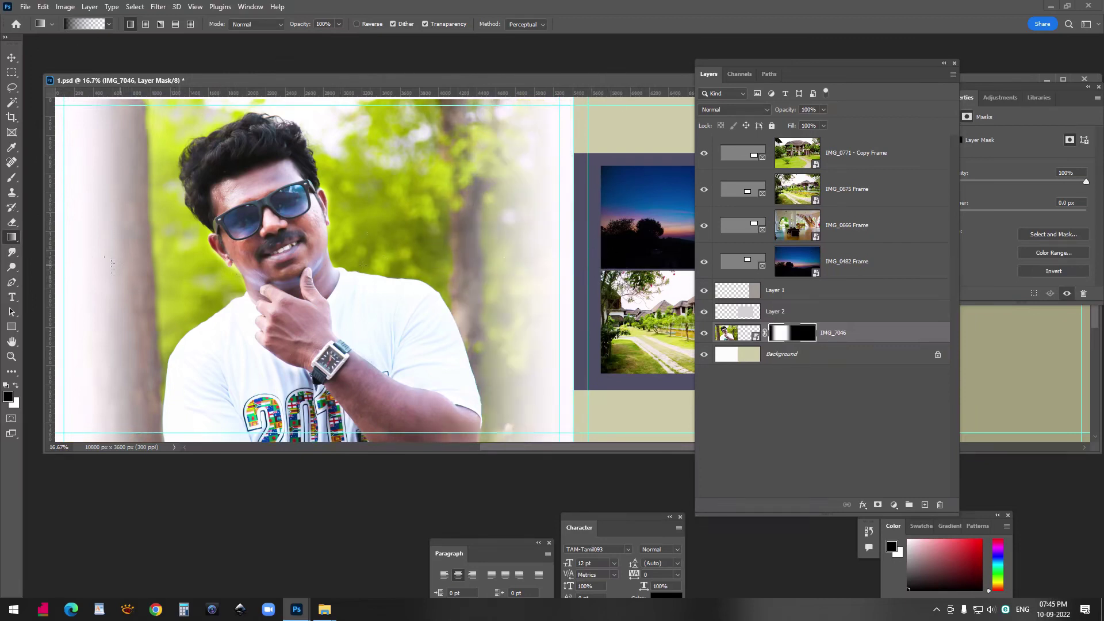
{"action": "left_click_drag", "start_coordinate": [92, 273], "coordinate": [434, 270]}
{"action": "left_click_drag", "start_coordinate": [123, 275], "coordinate": [390, 270]}
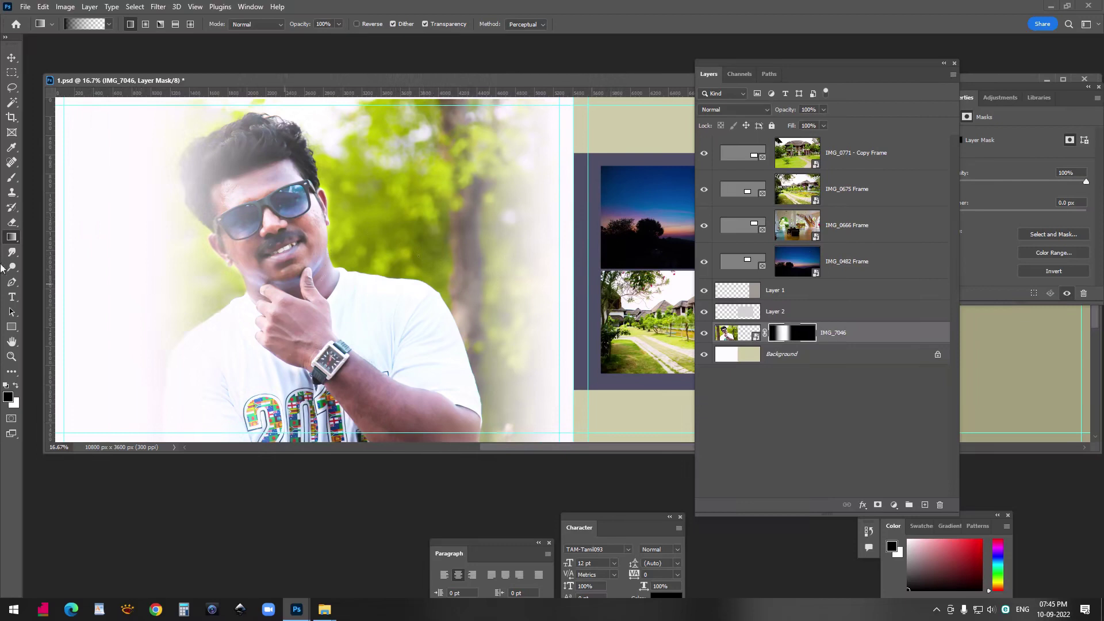
Paint white on the mask with an enlarged soft brush to restore the faded hair and face
{"action": "key", "text": "b"}
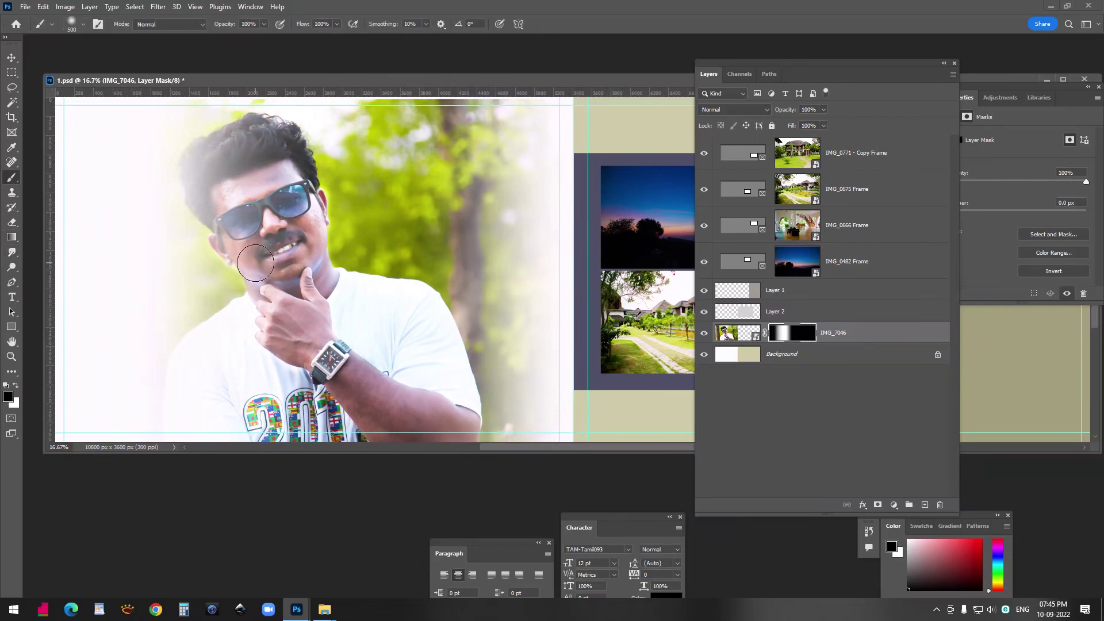
{"action": "key", "text": "x"}
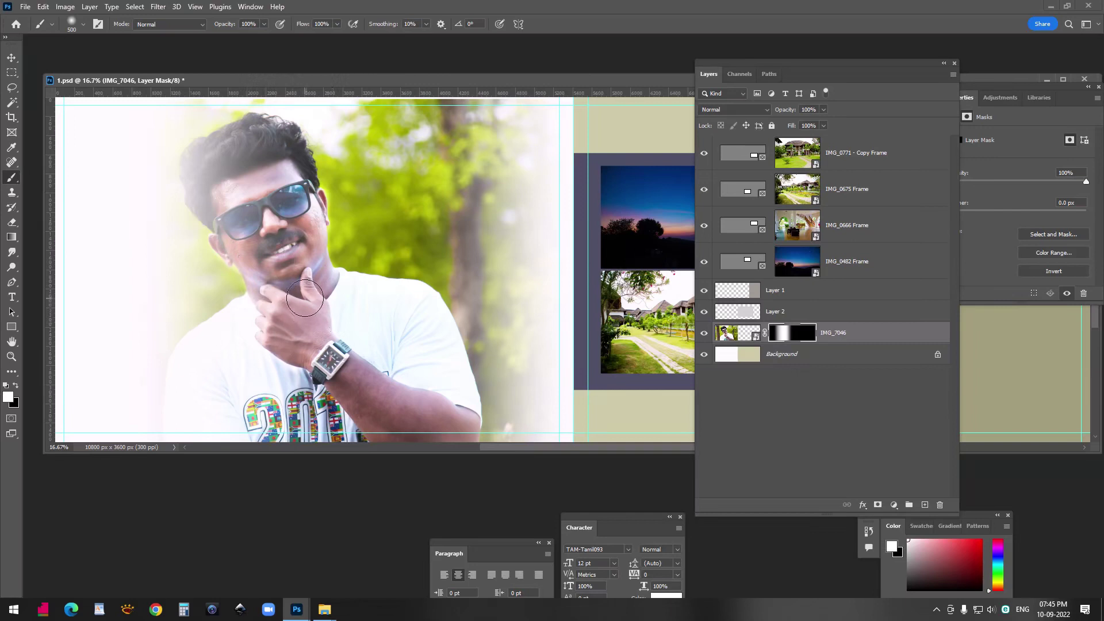
{"action": "key", "text": "bracketright"}
{"action": "key", "text": "bracketright"}
{"action": "key", "text": "bracketright"}
{"action": "key", "text": "bracketright"}
{"action": "key", "text": "bracketright"}
{"action": "mouse_move", "coordinate": [259, 262]}
{"action": "left_mouse_down"}
{"action": "mouse_move", "coordinate": [223, 182]}
{"action": "mouse_move", "coordinate": [237, 152]}
{"action": "mouse_move", "coordinate": [272, 195]}
{"action": "mouse_move", "coordinate": [224, 199]}
{"action": "left_mouse_up"}
Set the brush size to 1200 and paint white on the mask to bring back more of the face and the faded shoulder
{"action": "key", "text": "bracketleft"}
{"action": "key", "text": "bracketleft"}
{"action": "key", "text": "bracketleft"}
{"action": "key", "text": "bracketleft"}
{"action": "key", "text": "bracketleft"}
{"action": "key", "text": "bracketleft"}
{"action": "key", "text": "bracketleft"}
{"action": "key", "text": "bracketleft"}
{"action": "key", "text": "bracketleft"}
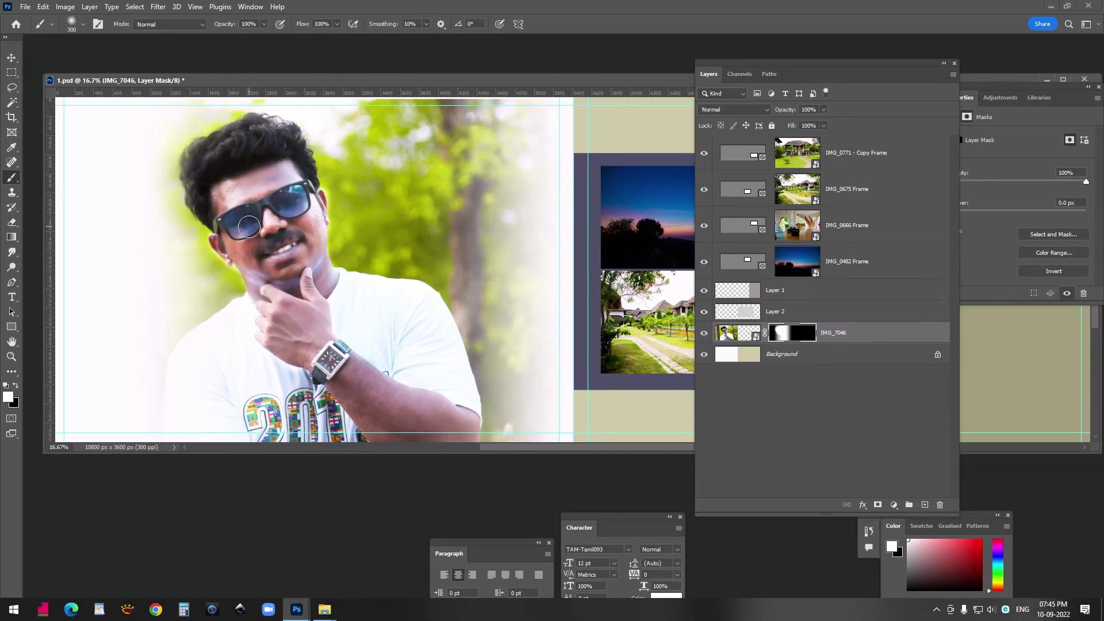
{"action": "key", "text": "bracketleft"}
{"action": "key", "text": "bracketleft"}
{"action": "key", "text": "bracketleft"}
{"action": "key", "text": "bracketleft"}
{"action": "key", "text": "bracketright"}
{"action": "key", "text": "bracketright"}
{"action": "key", "text": "bracketright"}
{"action": "key", "text": "bracketright"}
{"action": "key", "text": "bracketright"}
{"action": "key", "text": "bracketright"}
{"action": "key", "text": "bracketright"}
{"action": "key", "text": "bracketright"}
{"action": "key", "text": "bracketright"}
{"action": "key", "text": "bracketright"}
{"action": "key", "text": "bracketright"}
{"action": "mouse_move", "coordinate": [221, 197]}
{"action": "left_mouse_down"}
{"action": "mouse_move", "coordinate": [256, 154]}
{"action": "mouse_move", "coordinate": [278, 172]}
{"action": "mouse_move", "coordinate": [248, 199]}
{"action": "mouse_move", "coordinate": [282, 177]}
{"action": "mouse_move", "coordinate": [261, 261]}
{"action": "mouse_move", "coordinate": [240, 277]}
{"action": "mouse_move", "coordinate": [250, 306]}
{"action": "mouse_move", "coordinate": [200, 339]}
{"action": "mouse_move", "coordinate": [262, 331]}
{"action": "mouse_move", "coordinate": [273, 303]}
{"action": "mouse_move", "coordinate": [250, 243]}
{"action": "mouse_move", "coordinate": [206, 254]}
{"action": "mouse_move", "coordinate": [312, 254]}
{"action": "left_mouse_up"}
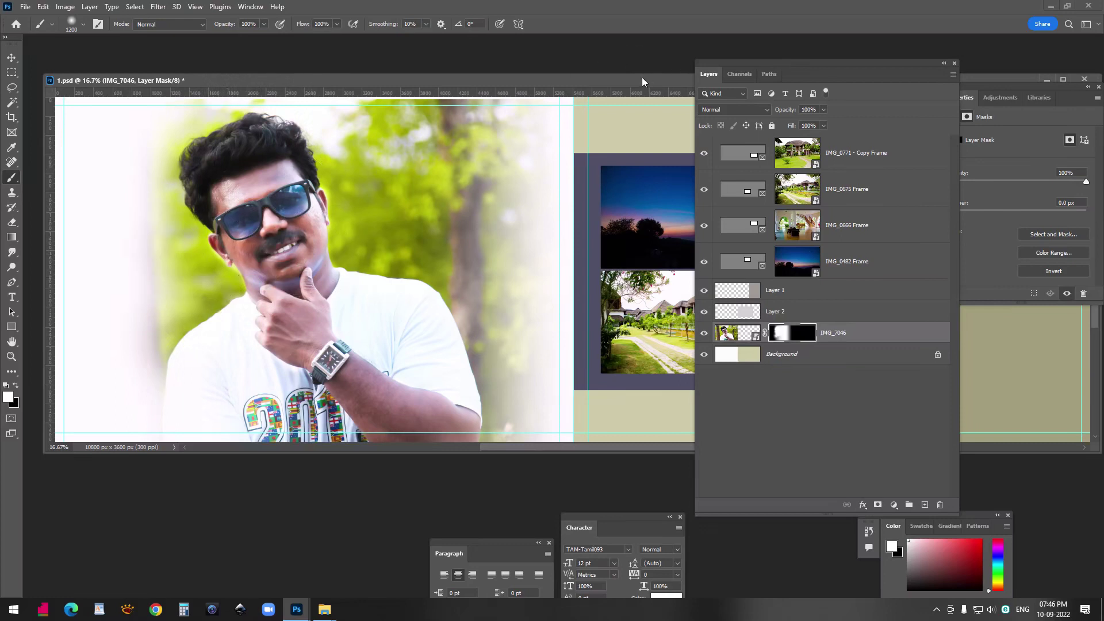
Bring the right end of the document window into view, then close 1.psd and save its changes
{"action": "mouse_move", "coordinate": [644, 82]}
{"action": "left_mouse_down"}
{"action": "mouse_move", "coordinate": [616, 82]}
{"action": "mouse_move", "coordinate": [664, 83]}
{"action": "left_mouse_up"}
{"action": "key", "text": "v"}
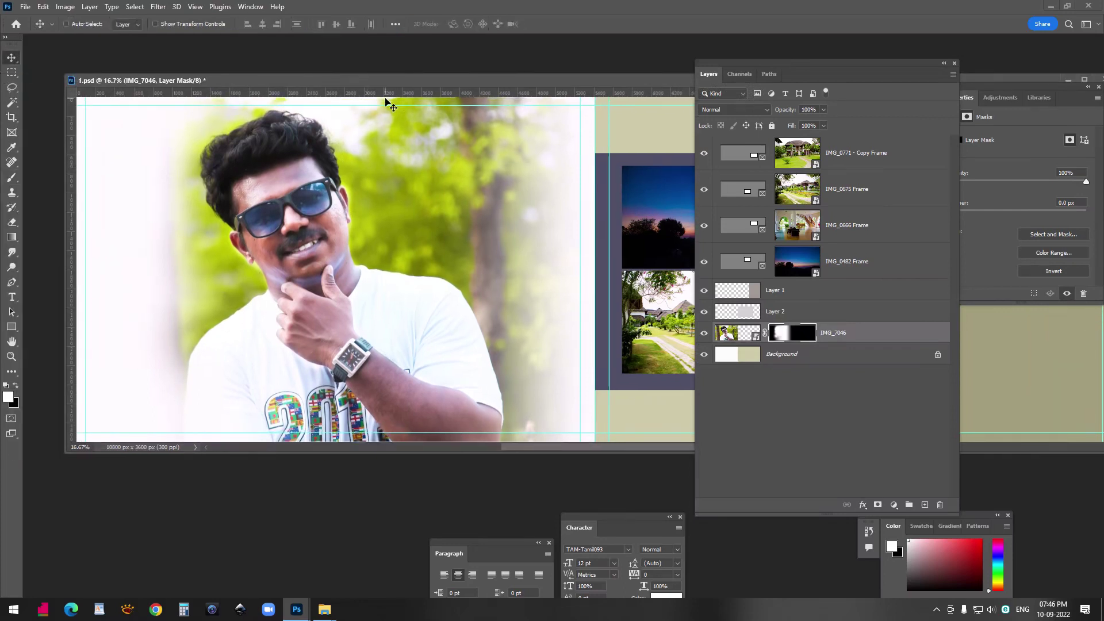
{"action": "left_click_drag", "start_coordinate": [606, 81], "coordinate": [3, 73]}
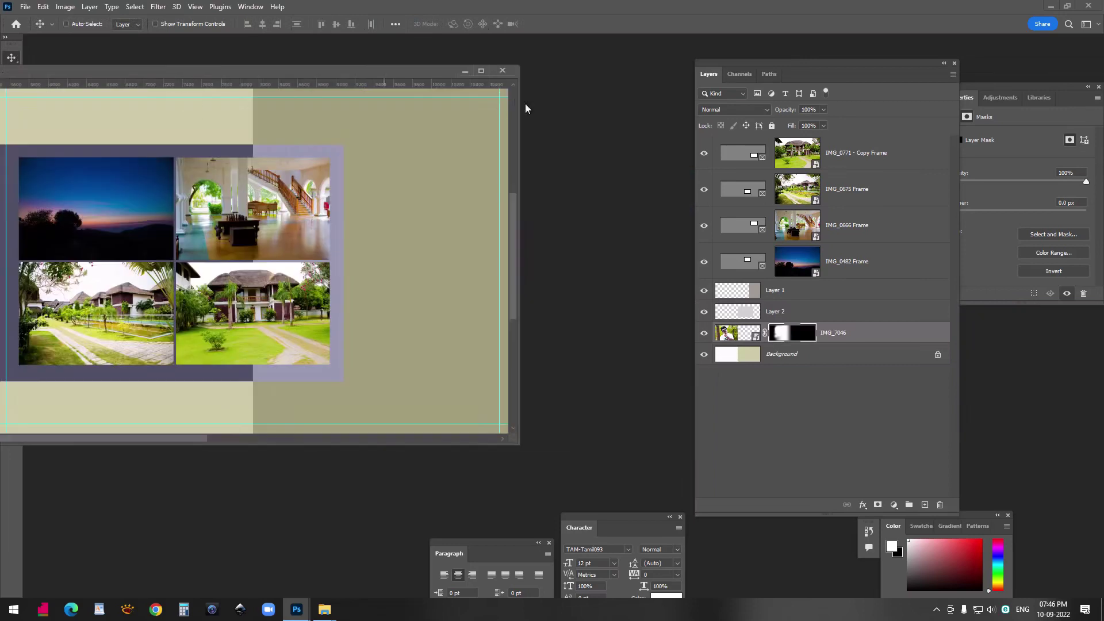
{"action": "left_click", "coordinate": [498, 71]}
{"action": "left_click", "coordinate": [492, 227]}
Switch to File Explorer and open 1.psd from the source files 03 folder in Photoshop
{"action": "mouse_move", "coordinate": [325, 610]}
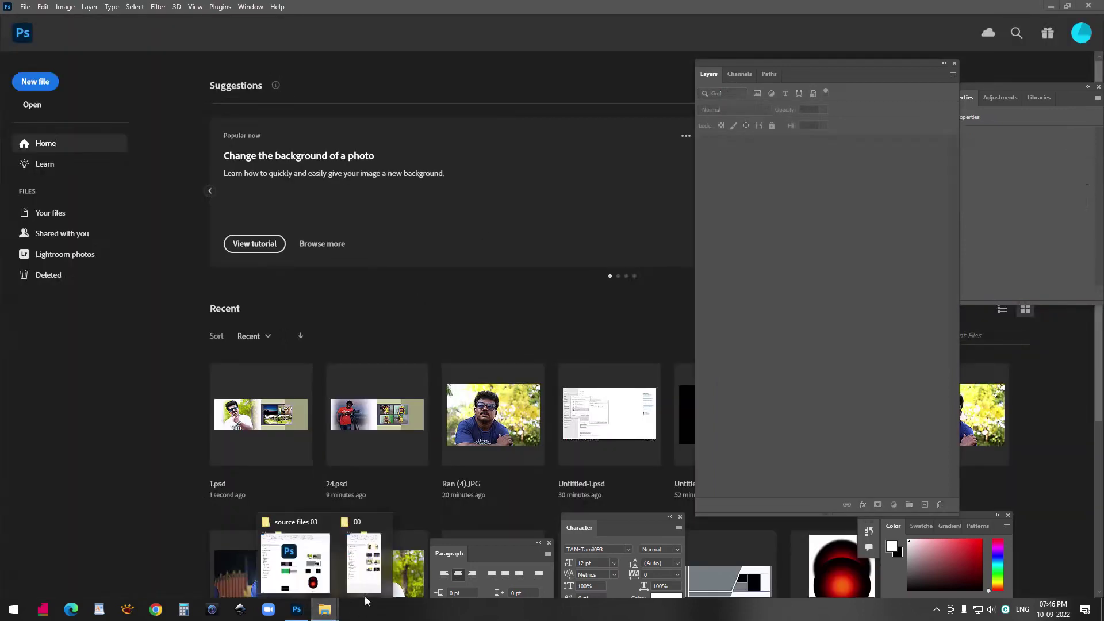
{"action": "left_click", "coordinate": [363, 561]}
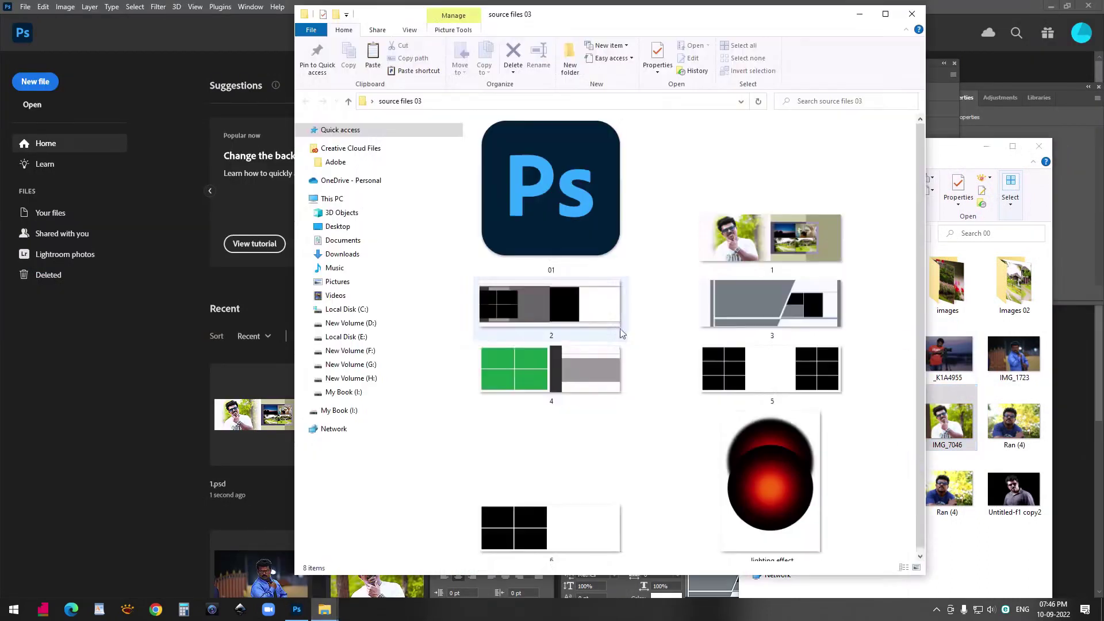
{"action": "left_click", "coordinate": [295, 560]}
{"action": "left_click_drag", "start_coordinate": [796, 247], "coordinate": [247, 161]}
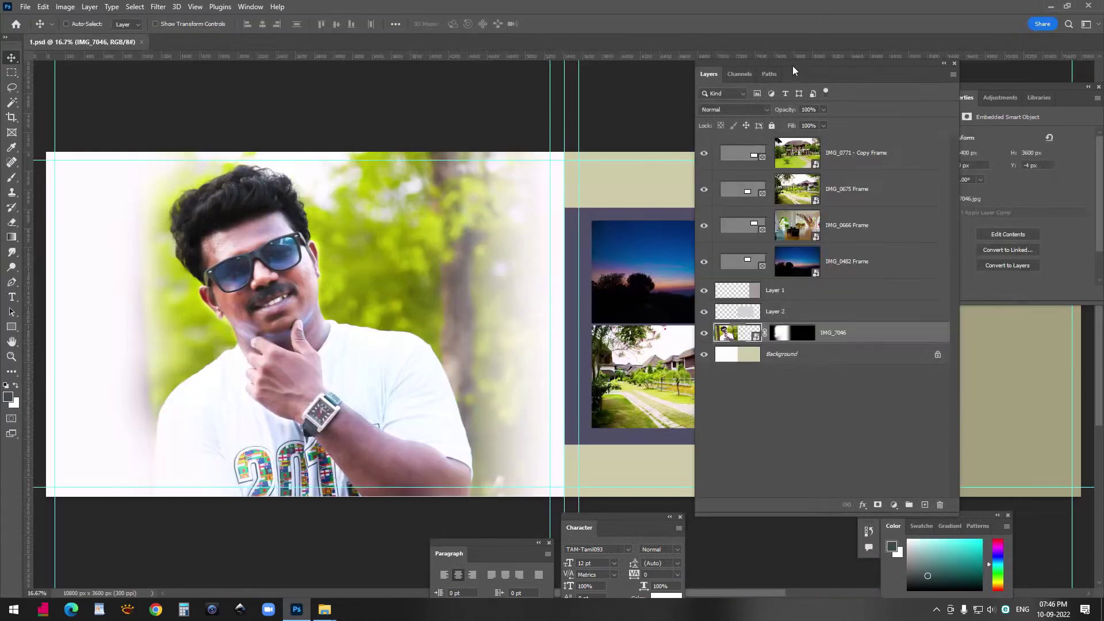
Move the Layers panel off the album page, float the 1.psd document window and shrink the Photoshop window from full screen
{"action": "left_click_drag", "start_coordinate": [793, 65], "coordinate": [991, 96]}
{"action": "left_click_drag", "start_coordinate": [60, 43], "coordinate": [730, 70]}
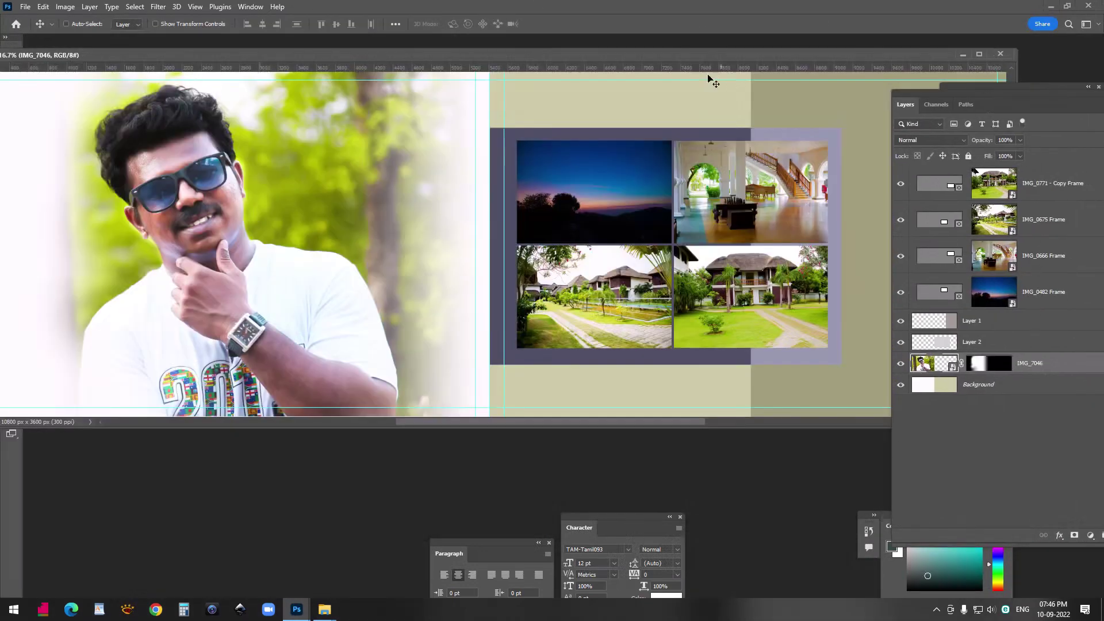
{"action": "left_click", "coordinate": [1069, 7]}
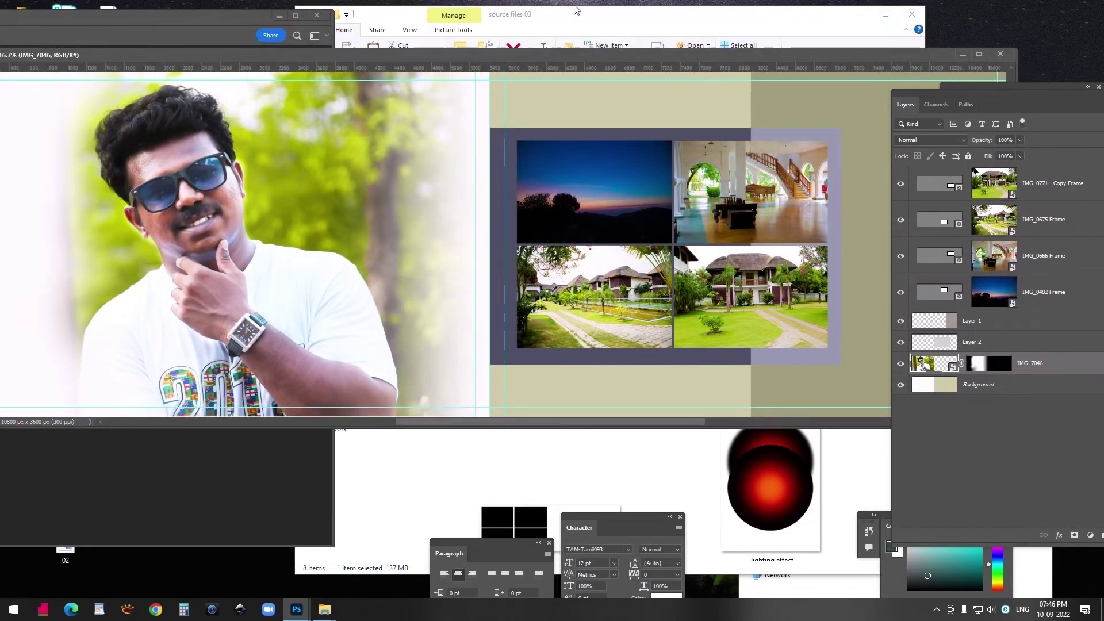
Move the source files 03 window aside in File Explorer and bring the folder 00 window to the front
{"action": "left_click", "coordinate": [576, 18]}
{"action": "left_click_drag", "start_coordinate": [573, 20], "coordinate": [831, 24]}
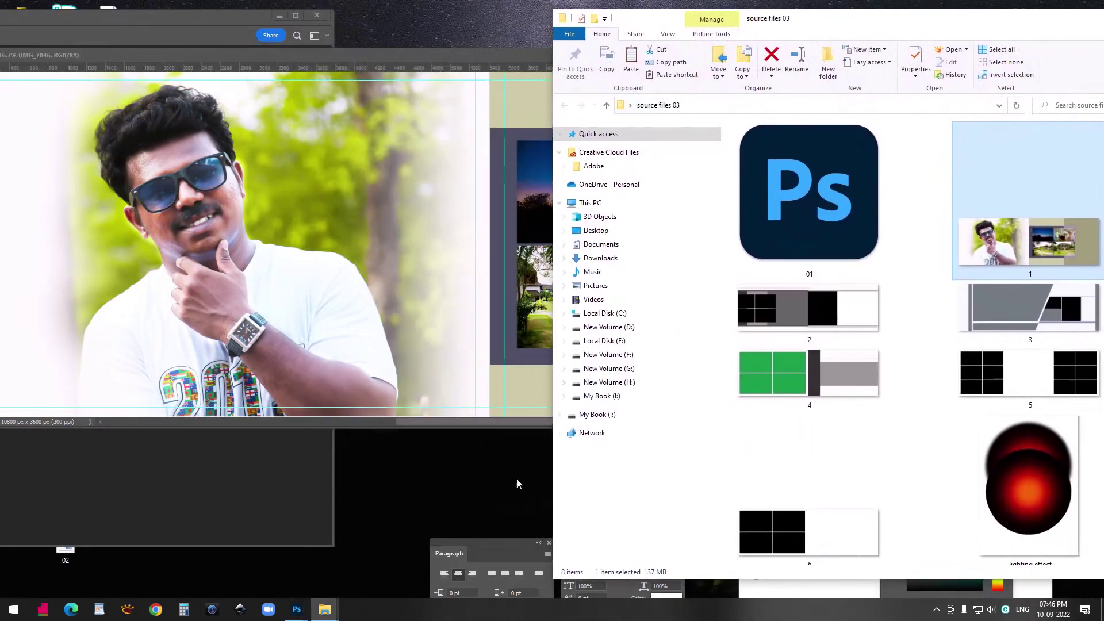
{"action": "left_click", "coordinate": [326, 611]}
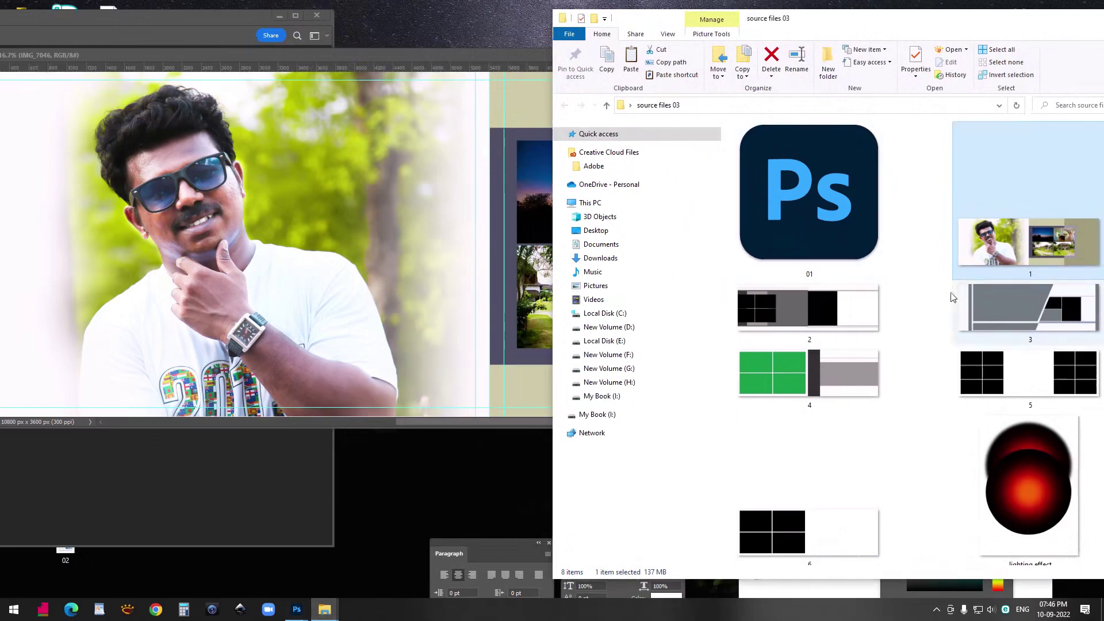
{"action": "left_click", "coordinate": [365, 562]}
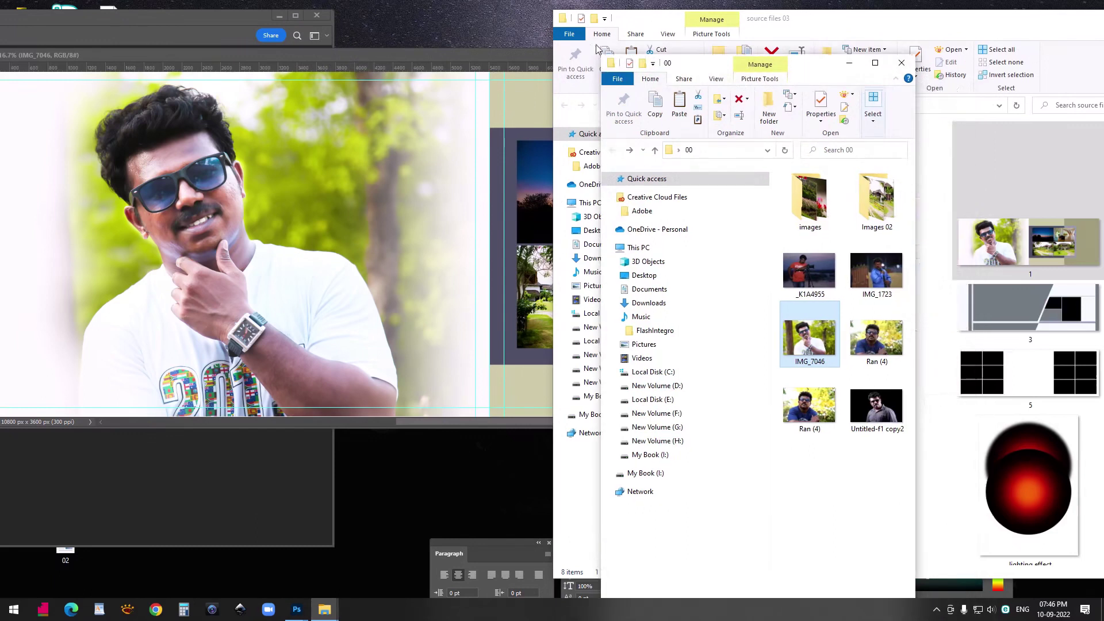
Arrange the Photoshop and floating 1.psd windows so the four right-page frames sit beside the photos in folder 00
{"action": "double_click", "coordinate": [507, 57]}
{"action": "left_click_drag", "start_coordinate": [159, 13], "coordinate": [434, 7]}
{"action": "left_click_drag", "start_coordinate": [210, 7], "coordinate": [536, 3]}
{"action": "left_click_drag", "start_coordinate": [59, 50], "coordinate": [480, 81]}
{"action": "left_click_drag", "start_coordinate": [773, 3], "coordinate": [237, 22]}
{"action": "left_click_drag", "start_coordinate": [736, 82], "coordinate": [270, 92]}
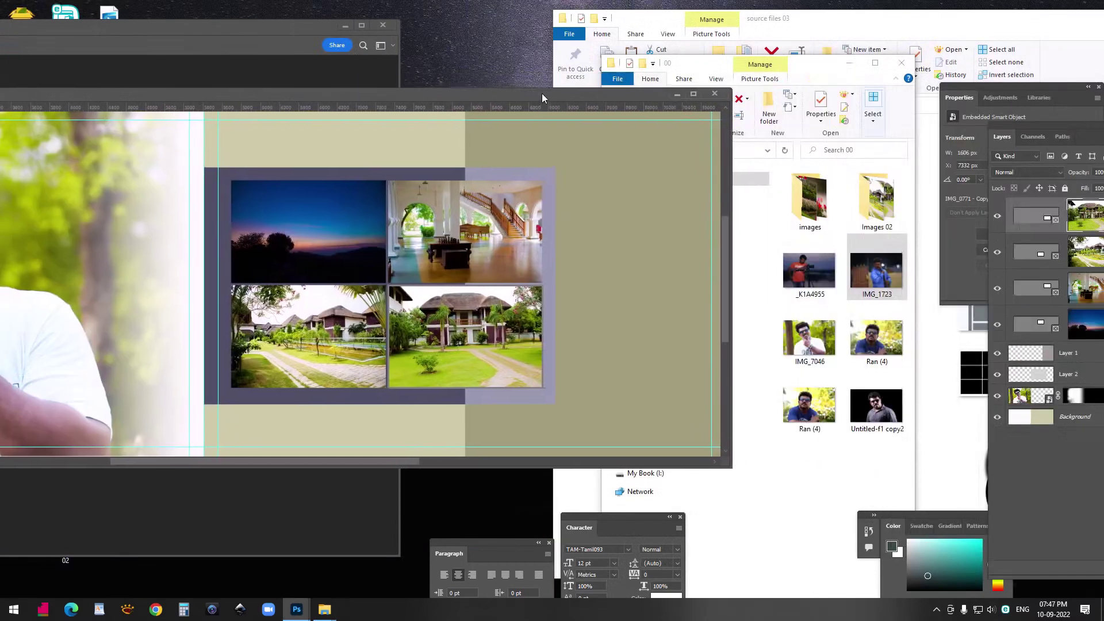
{"action": "left_click_drag", "start_coordinate": [542, 93], "coordinate": [548, 94]}
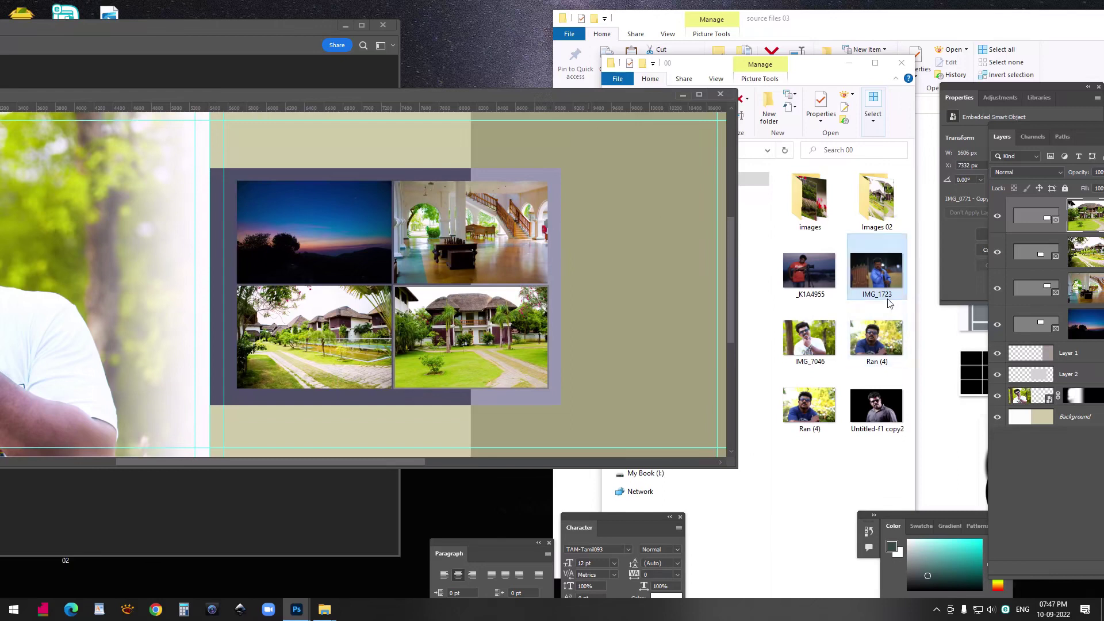
Replace the four frame photos with IMG_0178, IMG_0187, IMG_0222 and IMG_0234 from the images folder, working row by row
{"action": "double_click", "coordinate": [808, 201]}
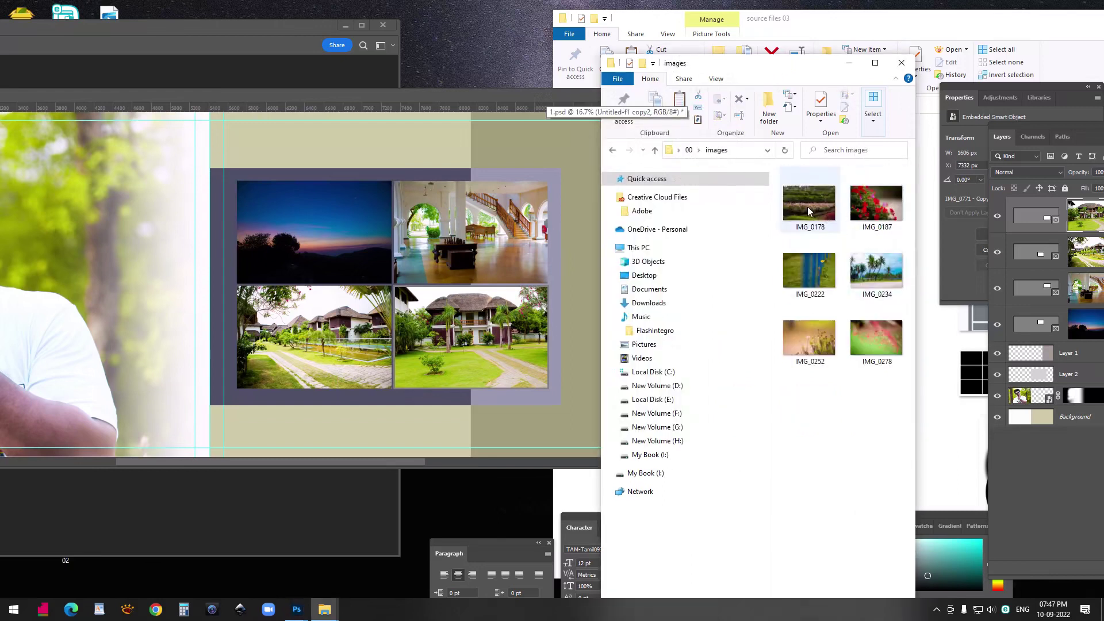
{"action": "left_click_drag", "start_coordinate": [814, 210], "coordinate": [305, 247]}
{"action": "left_click_drag", "start_coordinate": [876, 203], "coordinate": [468, 237]}
{"action": "left_click_drag", "start_coordinate": [817, 271], "coordinate": [288, 361]}
{"action": "left_click_drag", "start_coordinate": [877, 270], "coordinate": [430, 347]}
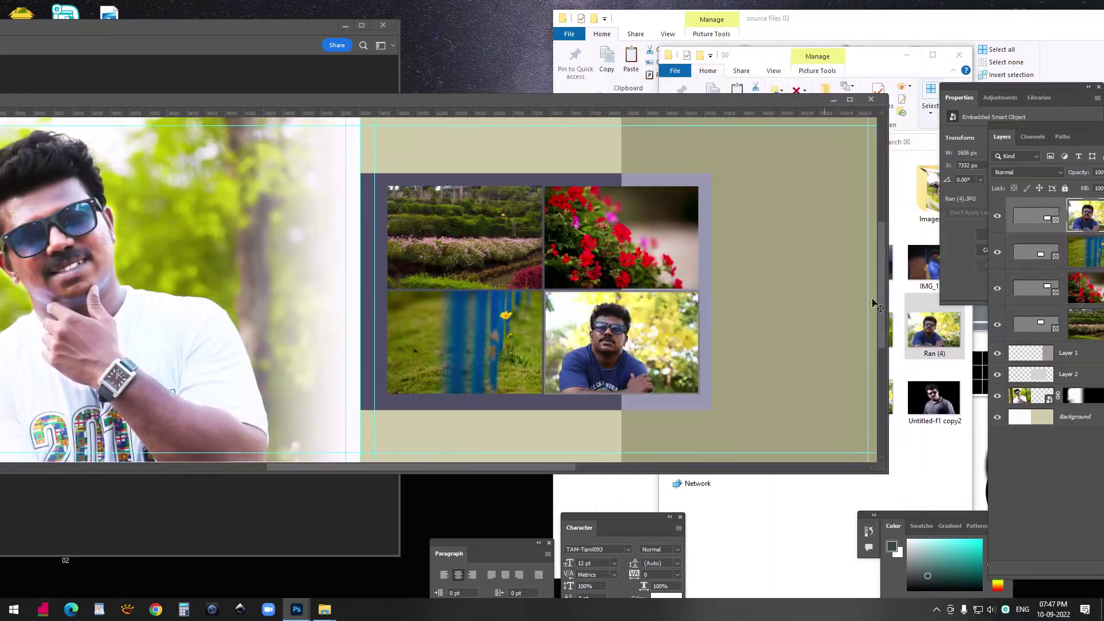
Bring the Layers panel into view and convert the masked IMG_7046 layer to a 5400 × 3600 px frame named Frame 1
{"action": "left_click_drag", "start_coordinate": [876, 306], "coordinate": [1004, 447]}
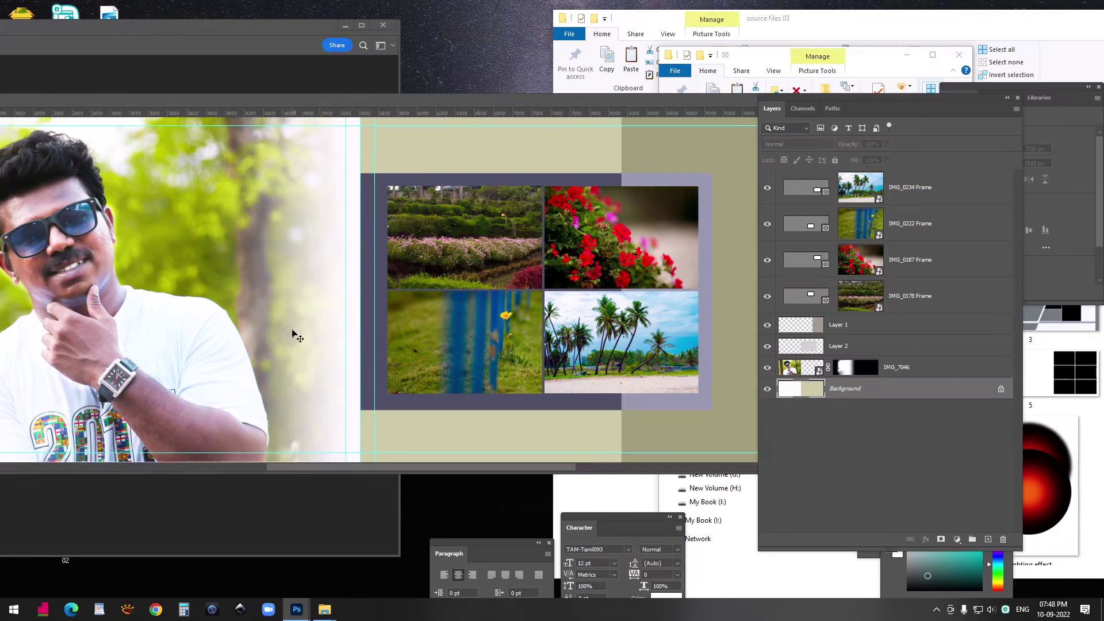
{"action": "right_click", "coordinate": [923, 369]}
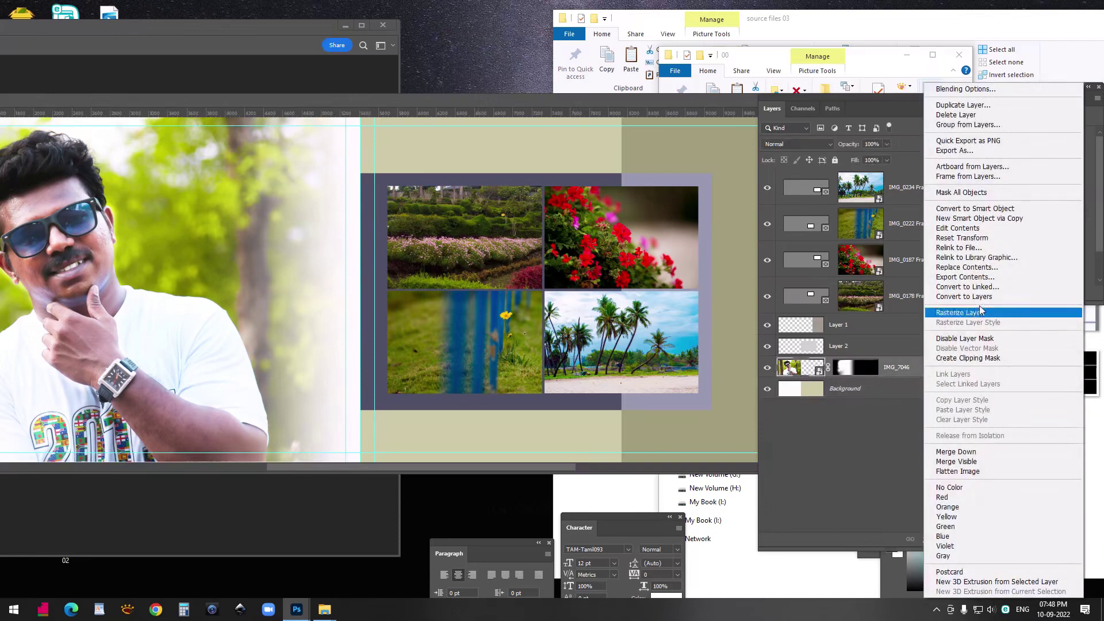
{"action": "left_click", "coordinate": [950, 178]}
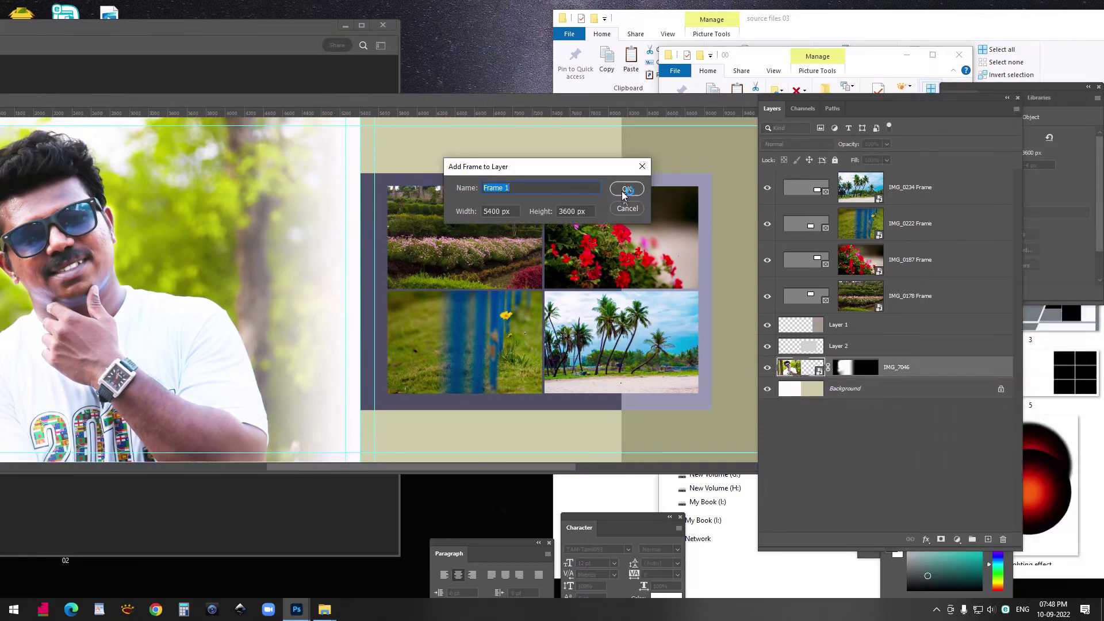
{"action": "left_click", "coordinate": [619, 191]}
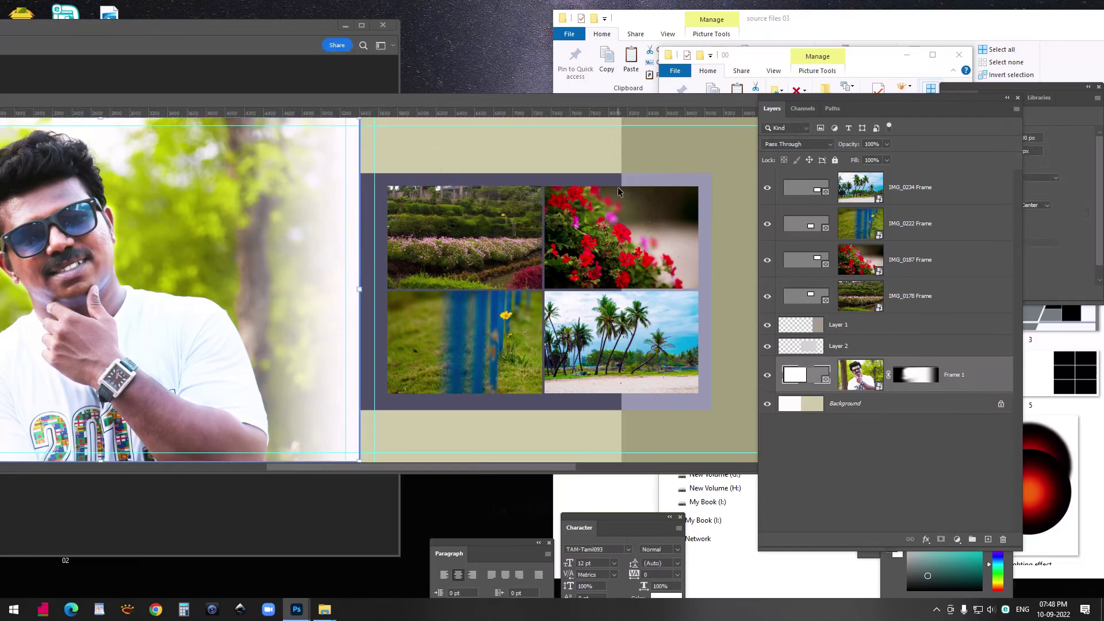
Replace the left-page portrait in Frame 1 with Ran (4) from folder 00 and move the document window to show the page
{"action": "left_click", "coordinate": [876, 62]}
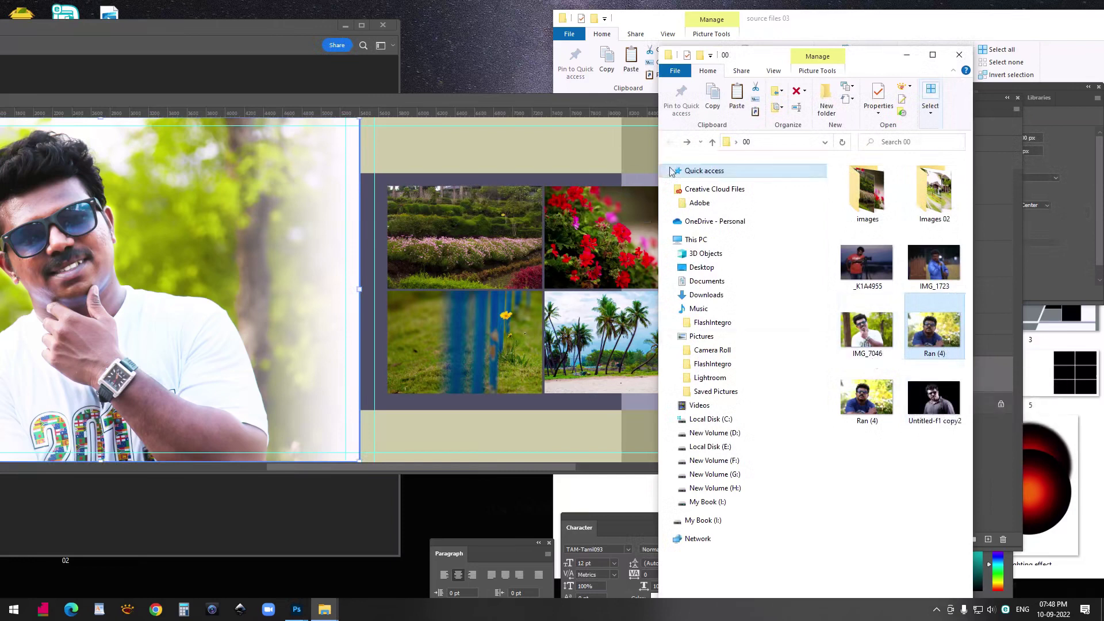
{"action": "left_click", "coordinate": [592, 106]}
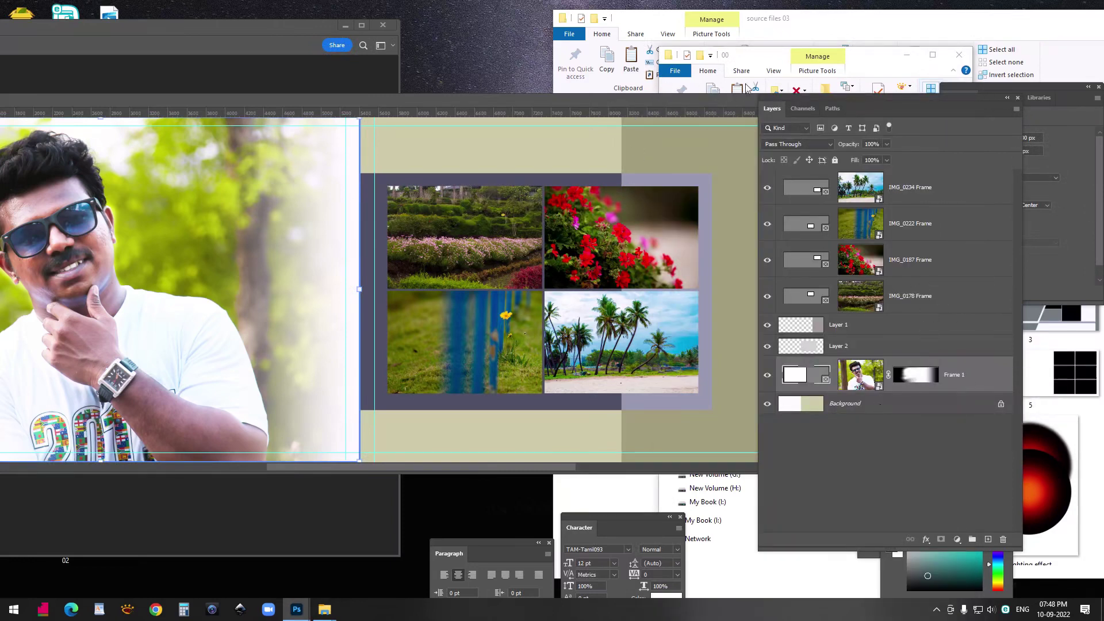
{"action": "left_click", "coordinate": [868, 60]}
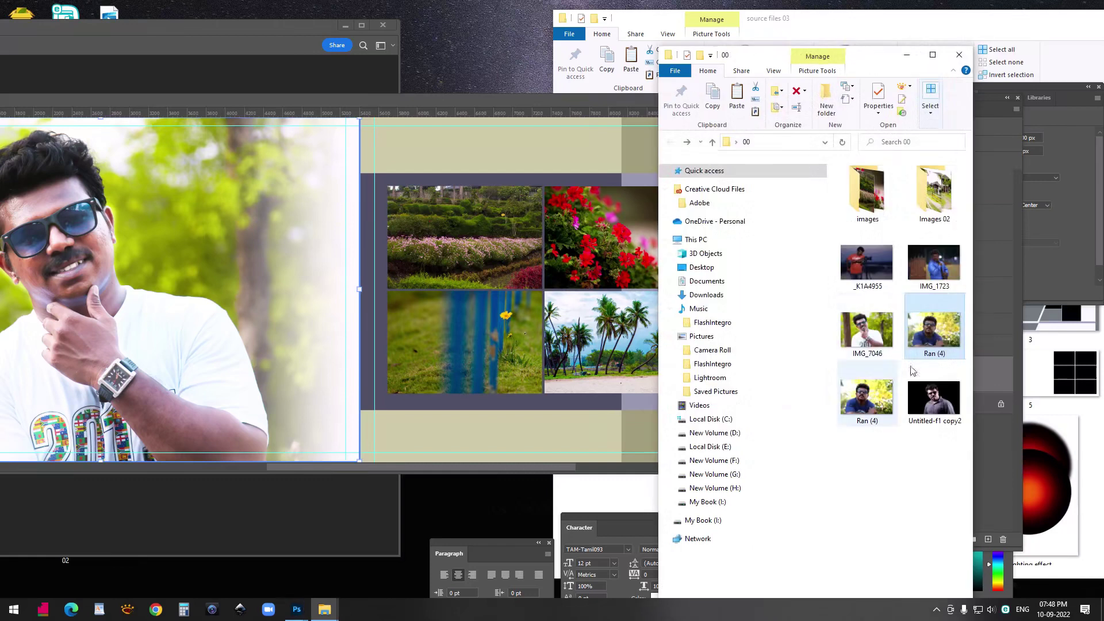
{"action": "left_click_drag", "start_coordinate": [930, 333], "coordinate": [115, 293]}
{"action": "left_click_drag", "start_coordinate": [353, 102], "coordinate": [531, 97]}
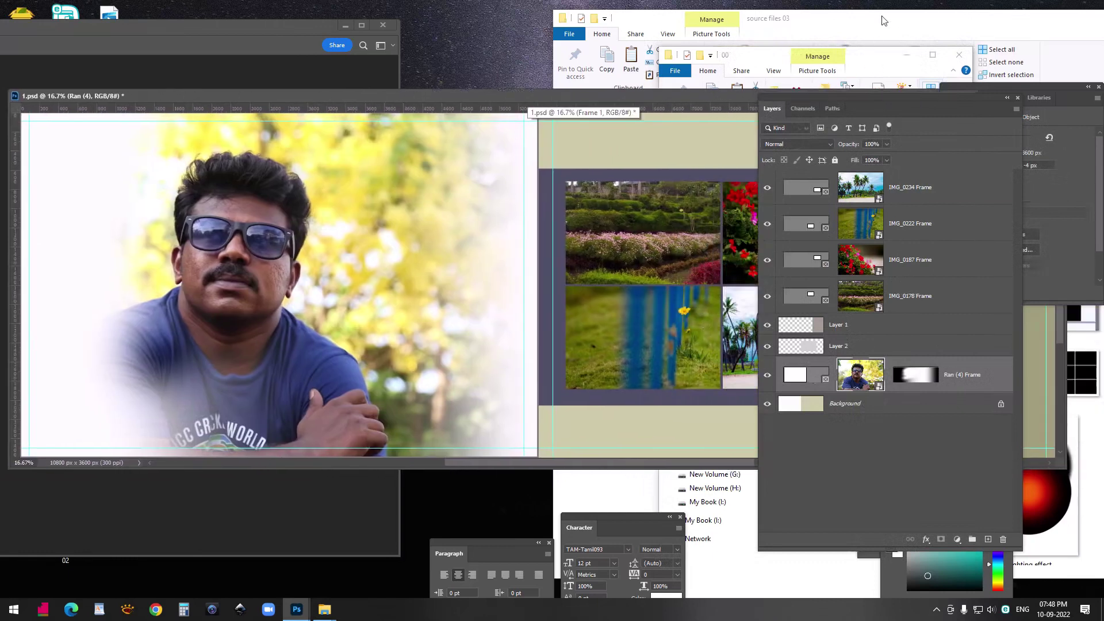
Replace the left-page portrait with IMG_1723 from folder 00
{"action": "left_click", "coordinate": [874, 61]}
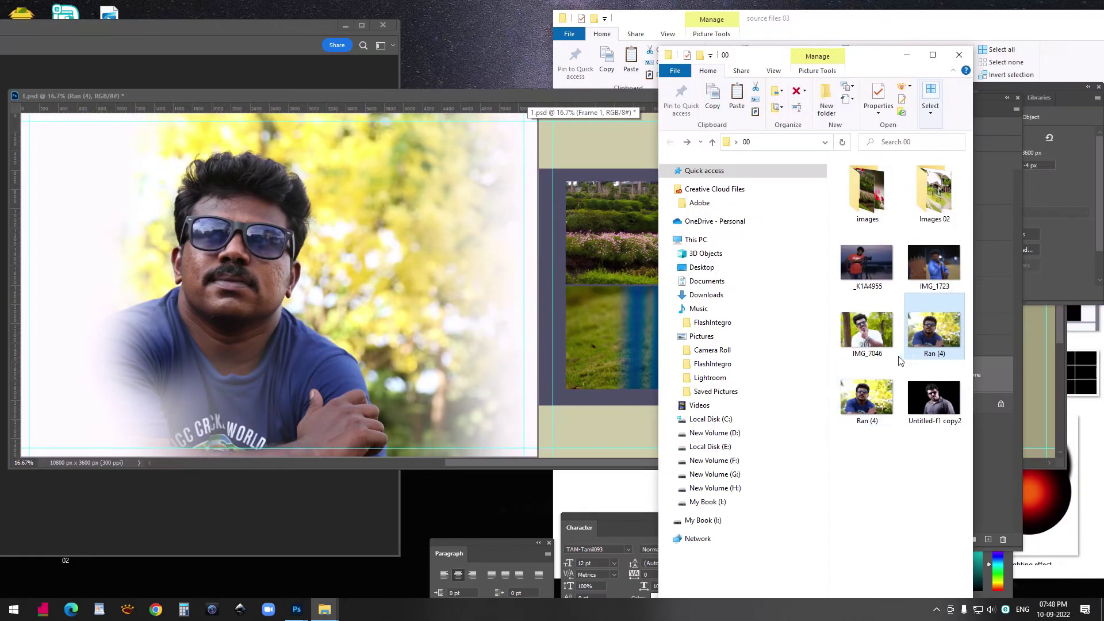
{"action": "left_click_drag", "start_coordinate": [940, 257], "coordinate": [240, 277]}
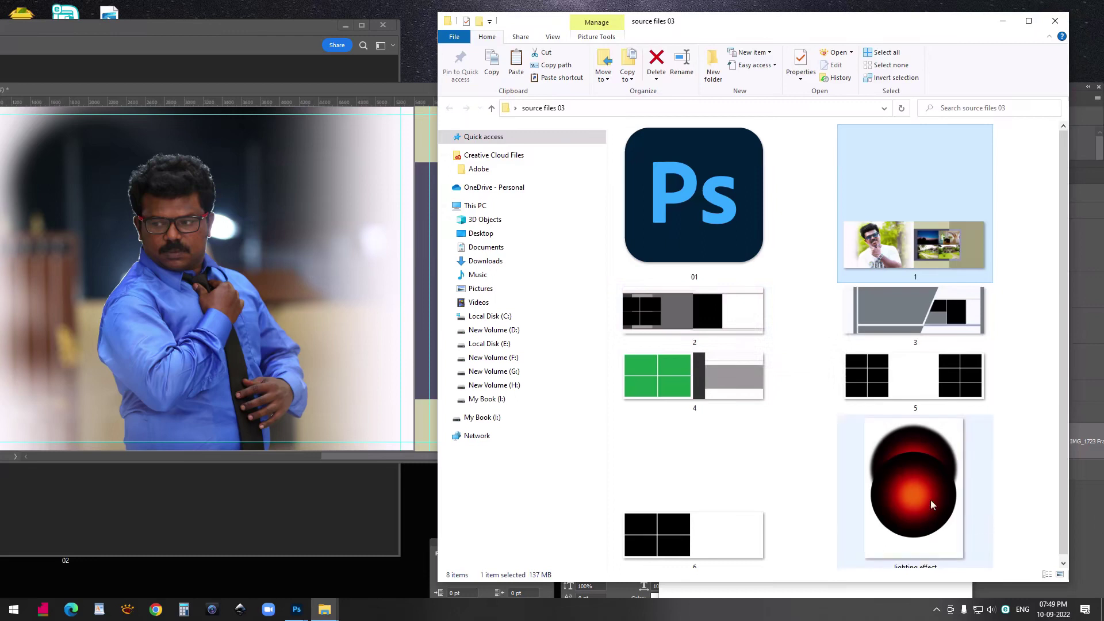
Open the lighting effect file from source files 03 and copy its white-centred red glow layer over the left-page portrait in 1.psd
{"action": "left_click", "coordinate": [917, 489]}
{"action": "left_click_drag", "start_coordinate": [928, 475], "coordinate": [317, 70]}
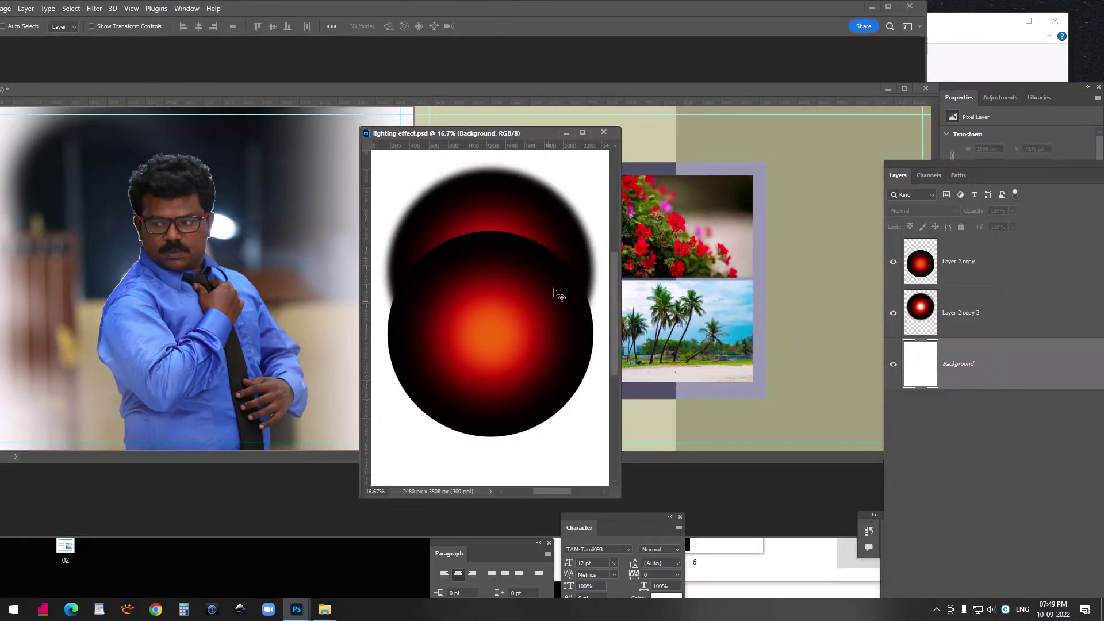
{"action": "left_click_drag", "start_coordinate": [558, 294], "coordinate": [195, 242]}
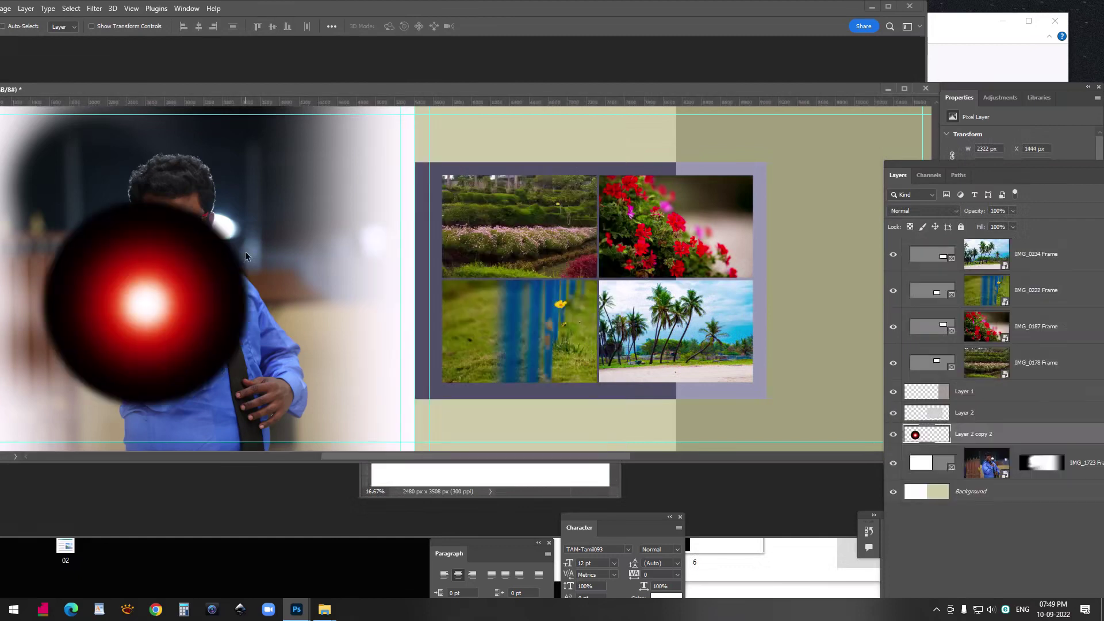
Set the glow layer's blend mode to Screen and move the glow to the upper right of the portrait
{"action": "left_click", "coordinate": [923, 211]}
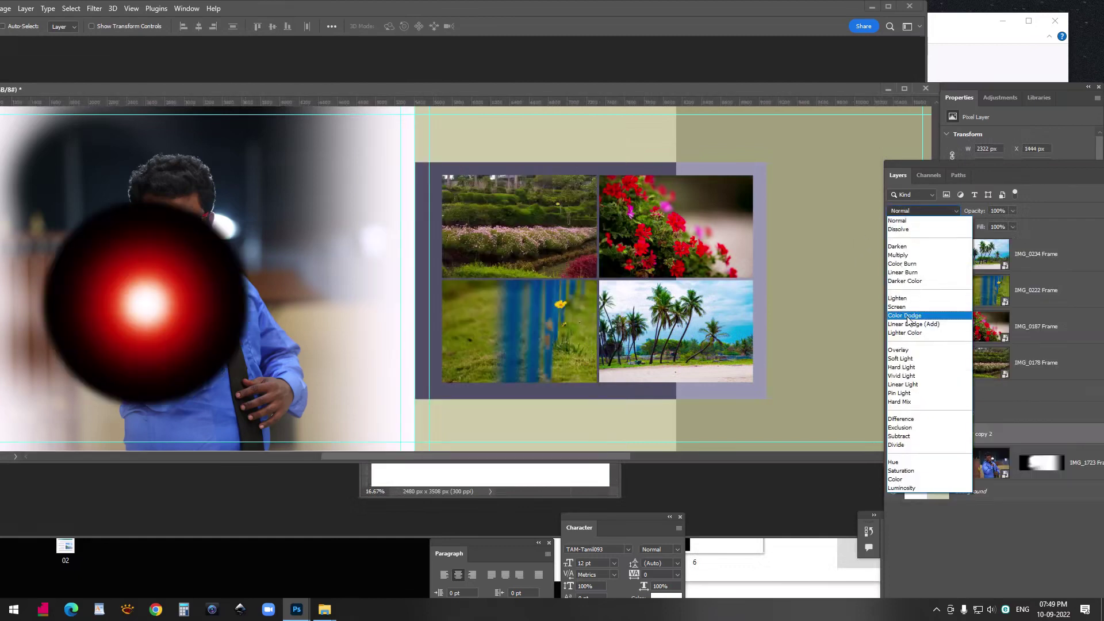
{"action": "left_click", "coordinate": [908, 315]}
{"action": "left_click_drag", "start_coordinate": [130, 316], "coordinate": [313, 183]}
Set the IMG_1723 portrait's blend mode inside its frame to Luminosity
{"action": "left_click", "coordinate": [995, 457]}
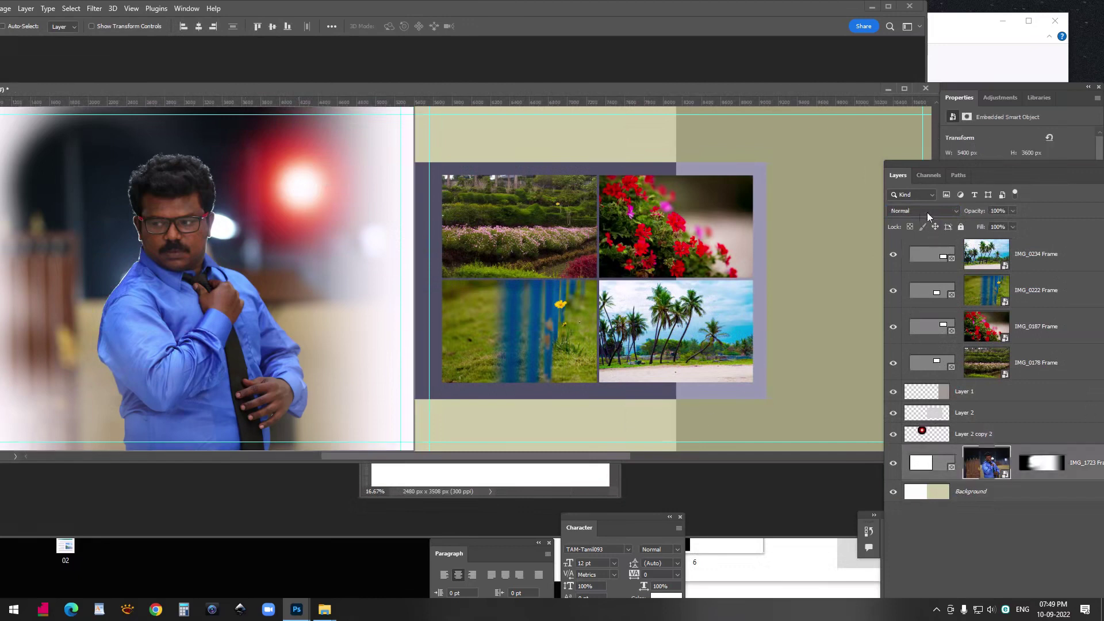
{"action": "left_click", "coordinate": [924, 210]}
{"action": "left_click", "coordinate": [905, 489]}
Enlarge the red glow on Layer 2 copy 2 to about 5442 px wide and place it at the page's upper edge above the portrait
{"action": "left_click", "coordinate": [972, 435]}
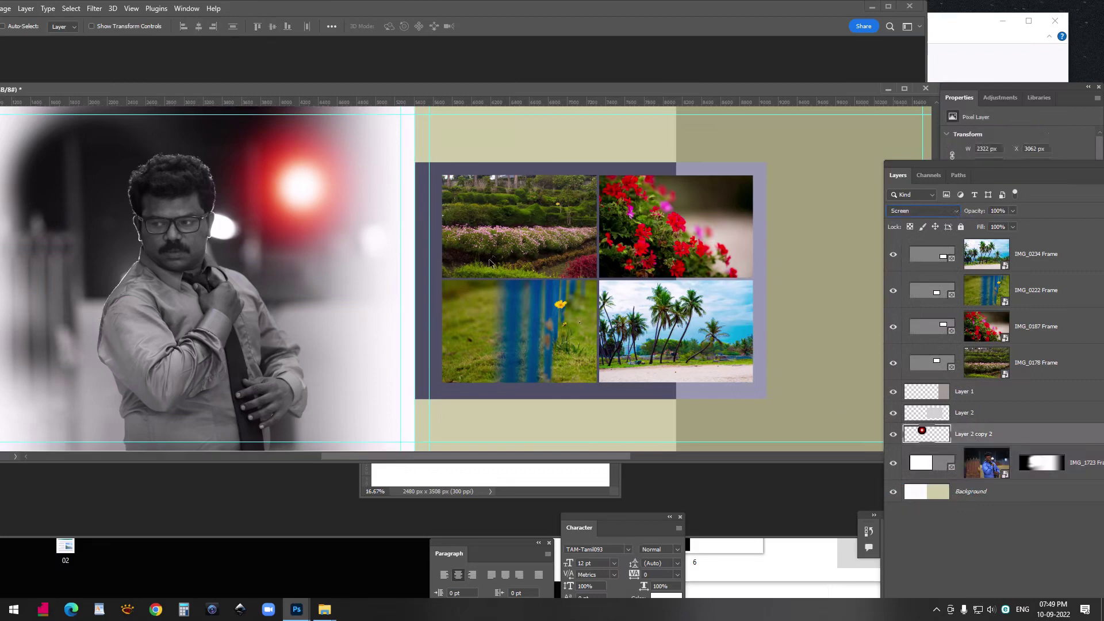
{"action": "key", "text": "ctrl+t"}
{"action": "left_click_drag", "start_coordinate": [414, 296], "coordinate": [586, 433]}
{"action": "left_click_drag", "start_coordinate": [328, 311], "coordinate": [350, 214]}
{"action": "key", "text": "Return"}
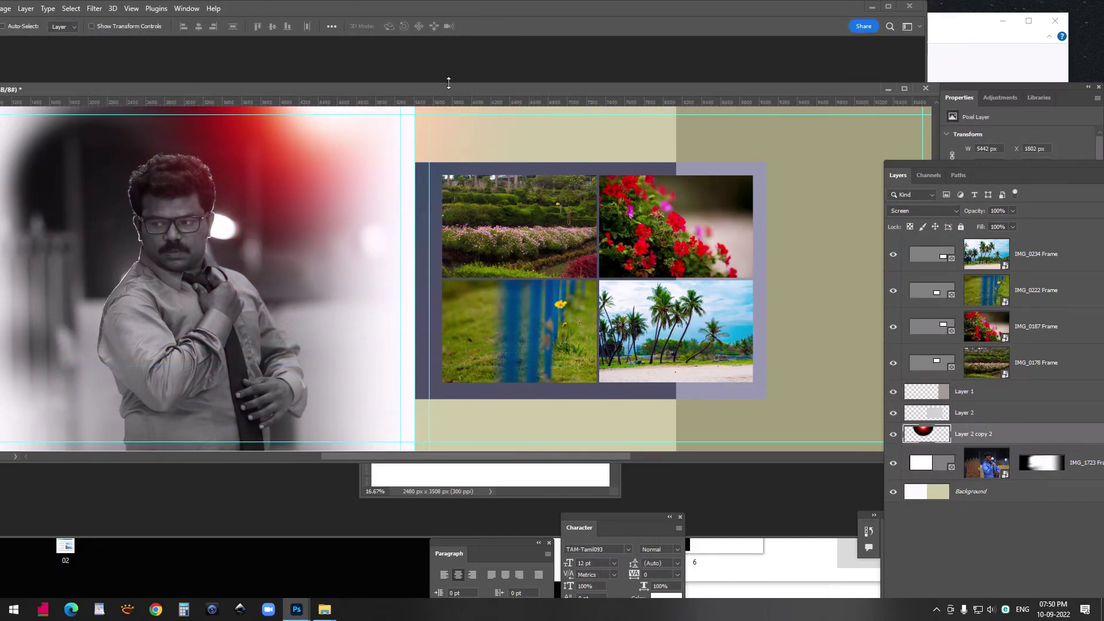
Reposition the 1.psd window to show the left page and duplicate the glow to the page's lower-left corner
{"action": "left_click_drag", "start_coordinate": [448, 83], "coordinate": [626, 83]}
{"action": "left_click_drag", "start_coordinate": [544, 125], "coordinate": [212, 369]}
{"action": "left_click_drag", "start_coordinate": [529, 175], "coordinate": [500, 199]}
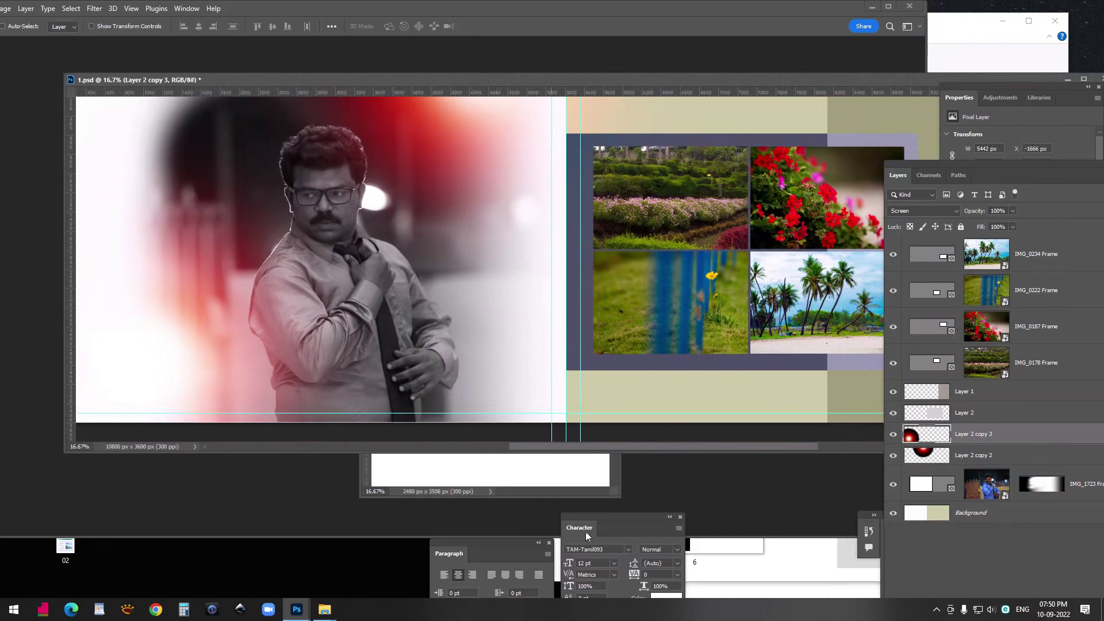
Select the IMG_1723 portrait frame and replace its picture with Untitled-f1 copy2 from folder 00
{"action": "mouse_move", "coordinate": [325, 610]}
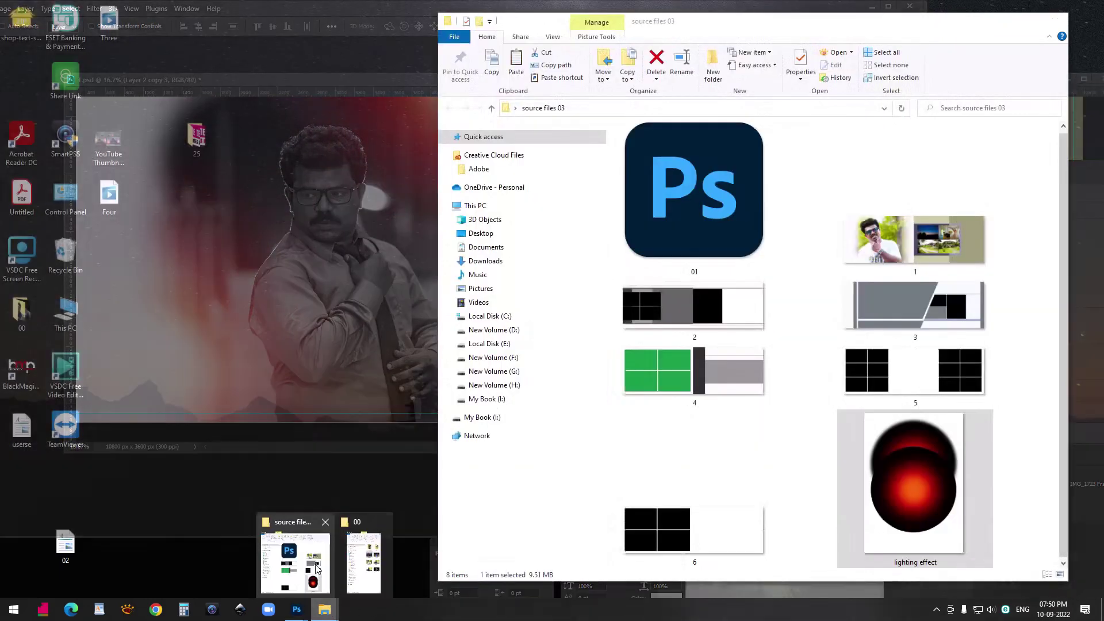
{"action": "left_click", "coordinate": [370, 568]}
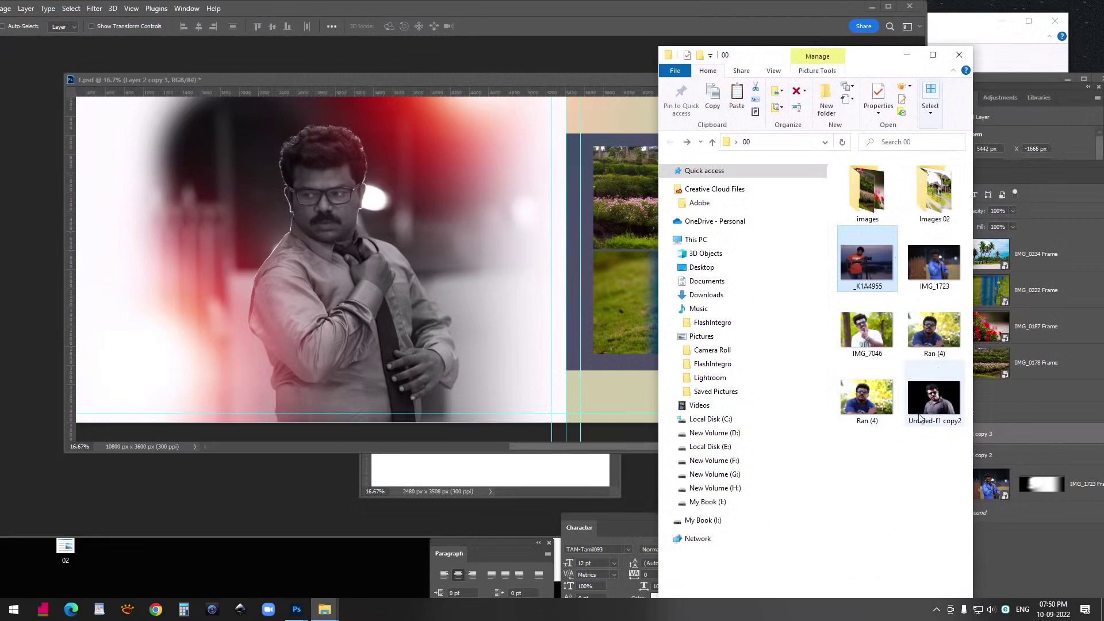
{"action": "left_click", "coordinate": [991, 485]}
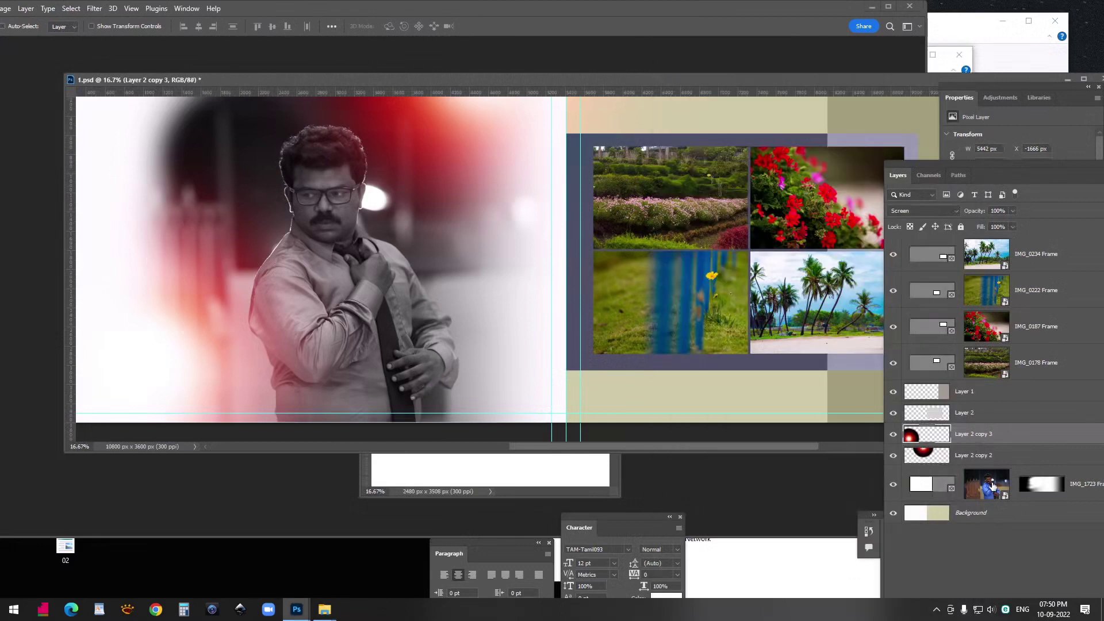
{"action": "left_click", "coordinate": [1087, 494]}
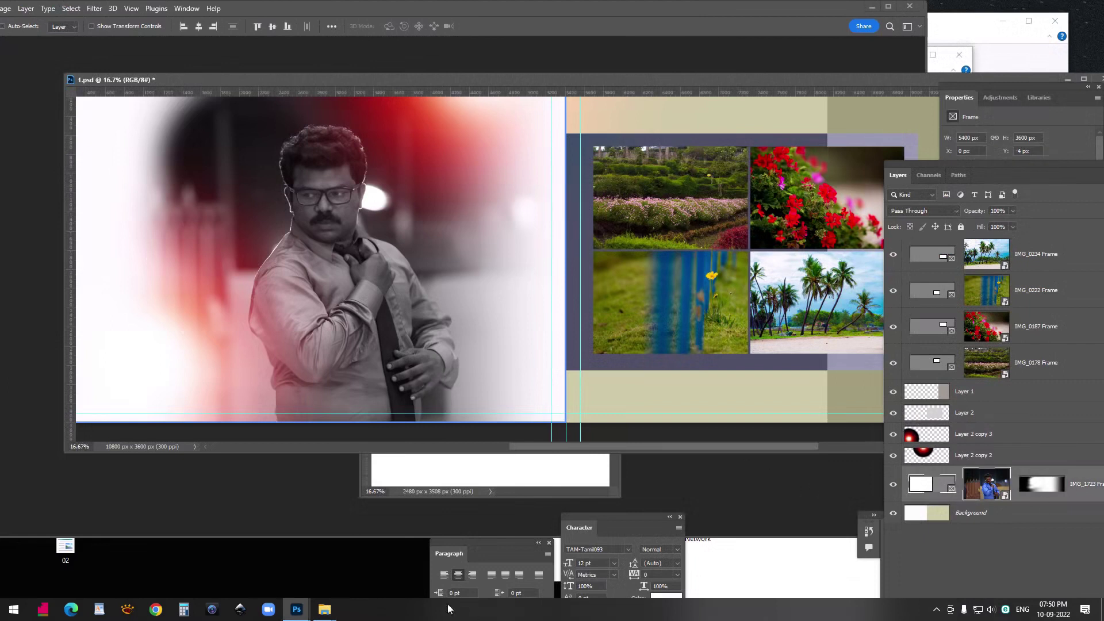
{"action": "mouse_move", "coordinate": [324, 609]}
{"action": "left_click", "coordinate": [377, 567]}
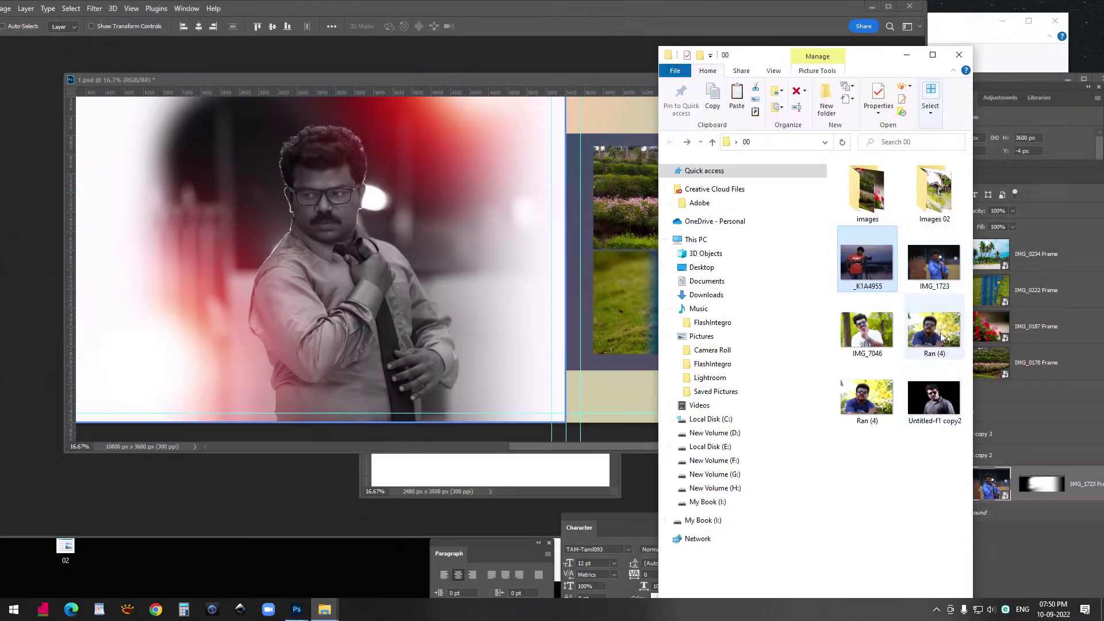
{"action": "left_click_drag", "start_coordinate": [934, 400], "coordinate": [308, 242]}
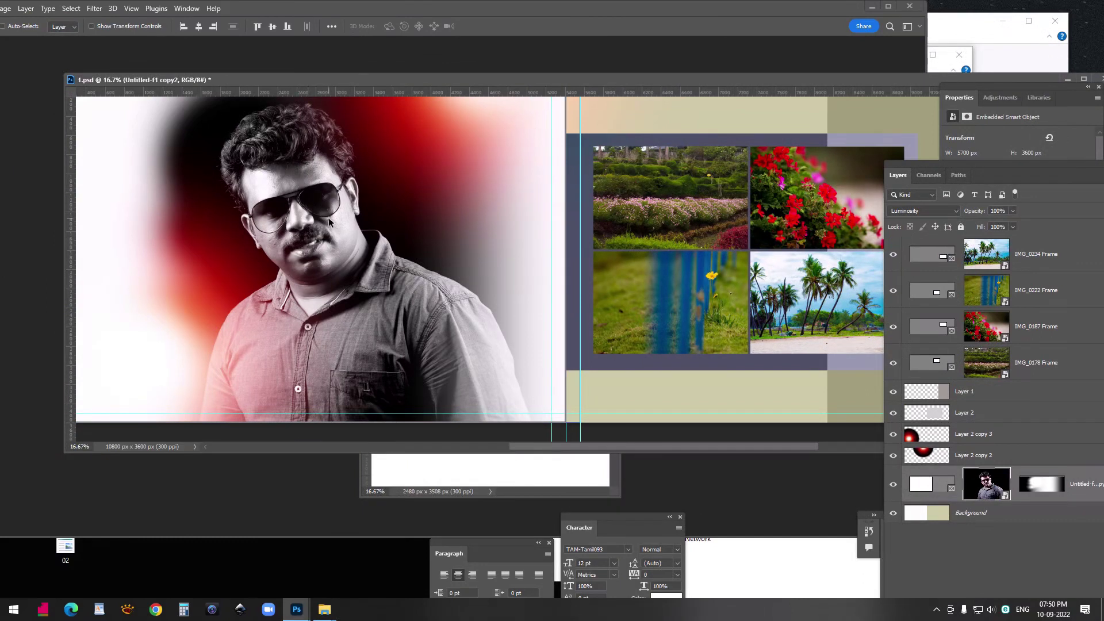
Save a copy of the album page as the JPEG "1 copy" in source files 03 with Maximum quality 12 and Baseline ("Standard") format
{"action": "left_click", "coordinate": [6, 8]}
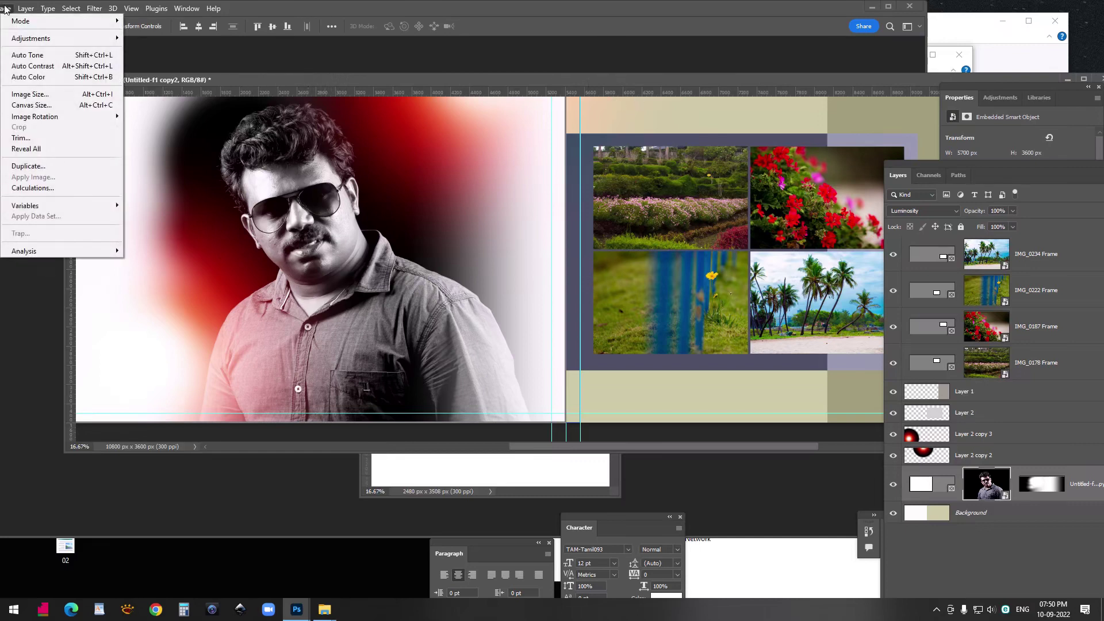
{"action": "left_click", "coordinate": [290, 13]}
{"action": "left_click_drag", "start_coordinate": [290, 14], "coordinate": [381, 8]}
{"action": "left_click", "coordinate": [65, 8]}
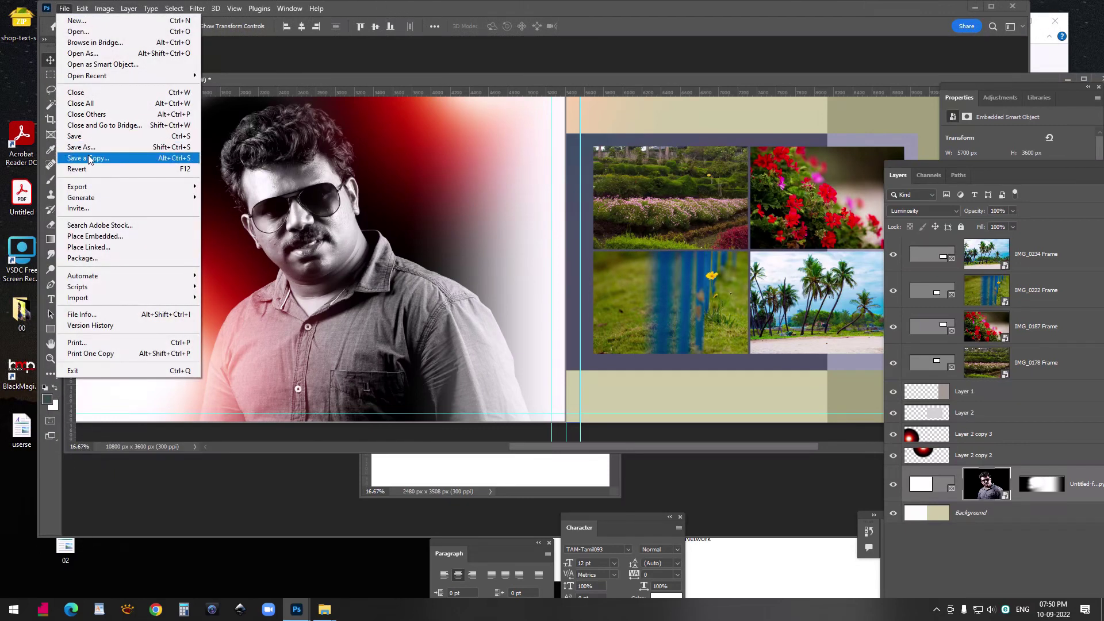
{"action": "left_click", "coordinate": [89, 158]}
{"action": "left_click", "coordinate": [609, 408]}
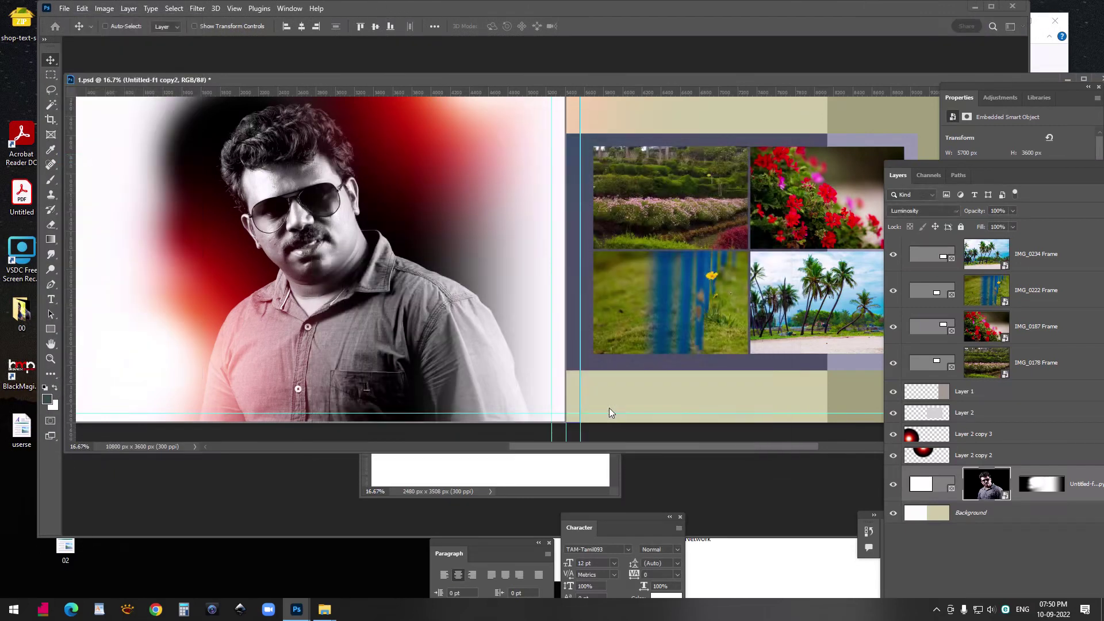
{"action": "left_click", "coordinate": [368, 334]}
{"action": "left_click", "coordinate": [156, 418]}
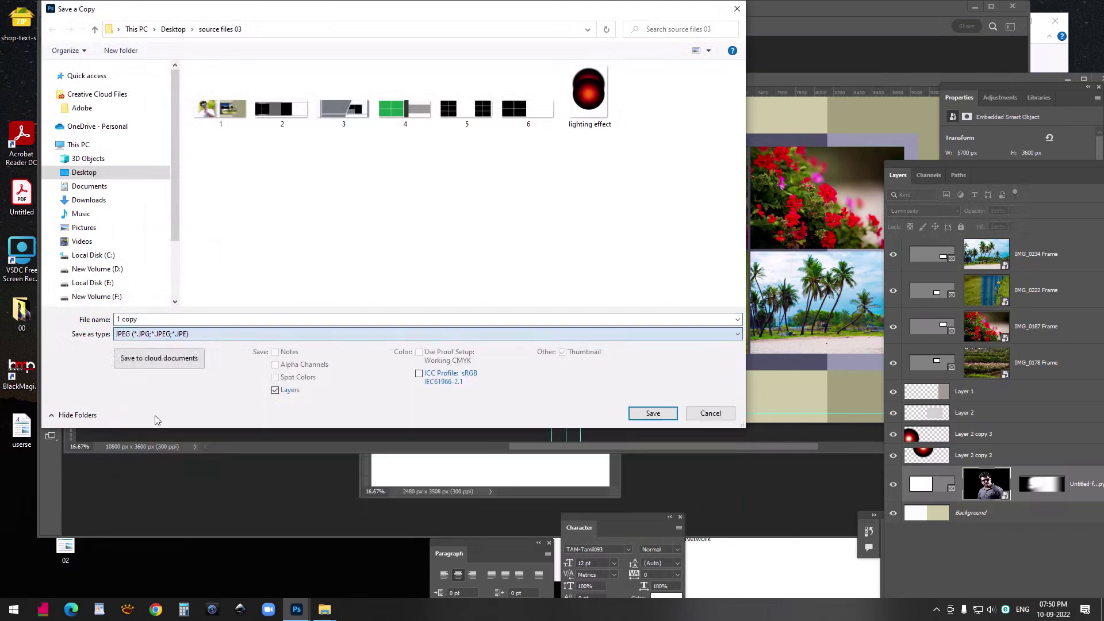
{"action": "left_click", "coordinate": [646, 413]}
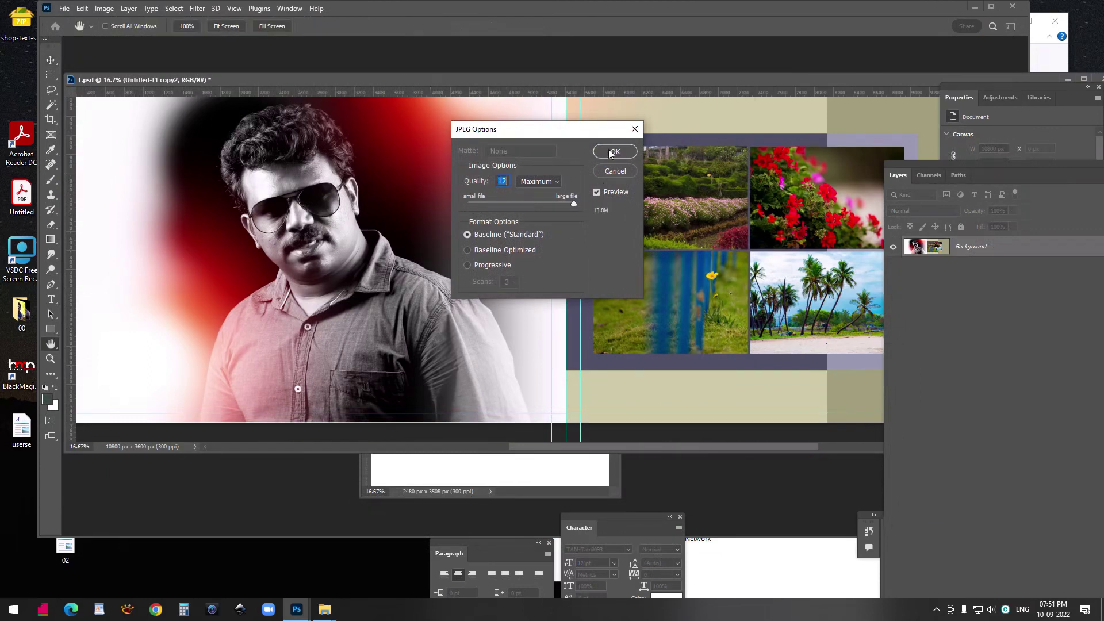
{"action": "left_click", "coordinate": [612, 152]}
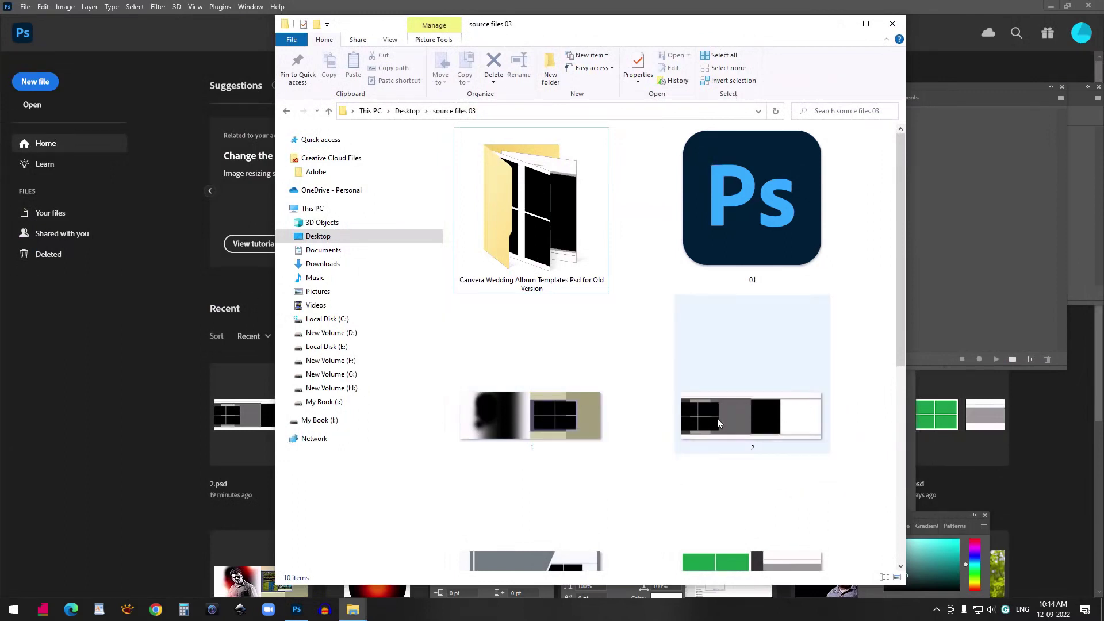
Open 2.psd from source files 03 in a floating window, arrange it and the Layers panel, and activate the Move tool
{"action": "left_click", "coordinate": [754, 422]}
{"action": "left_click_drag", "start_coordinate": [749, 425], "coordinate": [68, 151]}
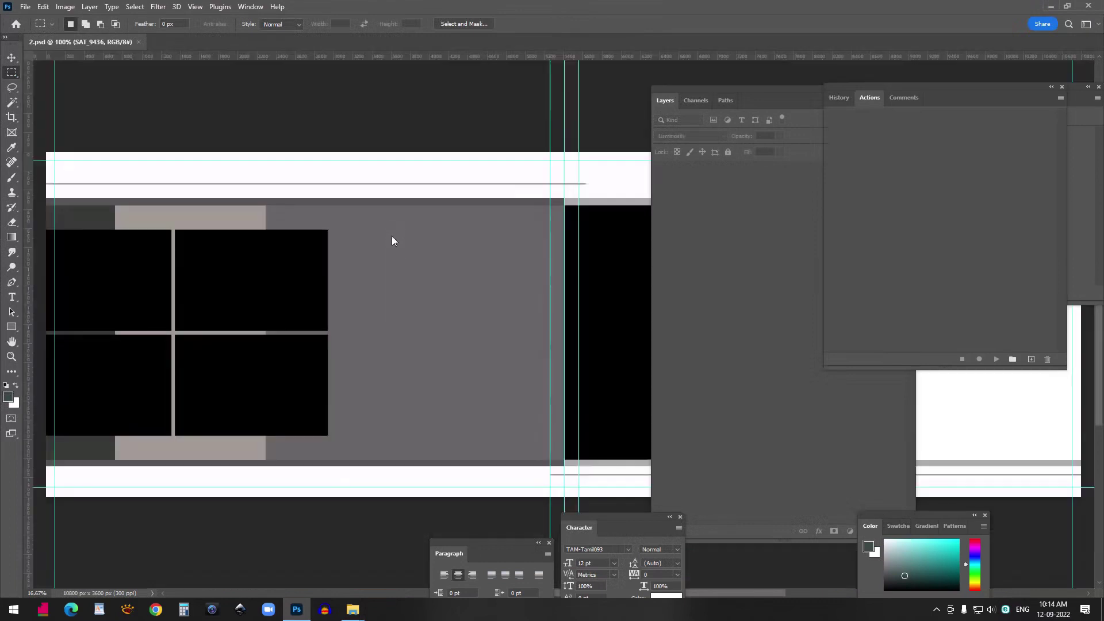
{"action": "left_click_drag", "start_coordinate": [111, 41], "coordinate": [741, 119]}
{"action": "left_click_drag", "start_coordinate": [530, 109], "coordinate": [408, 67]}
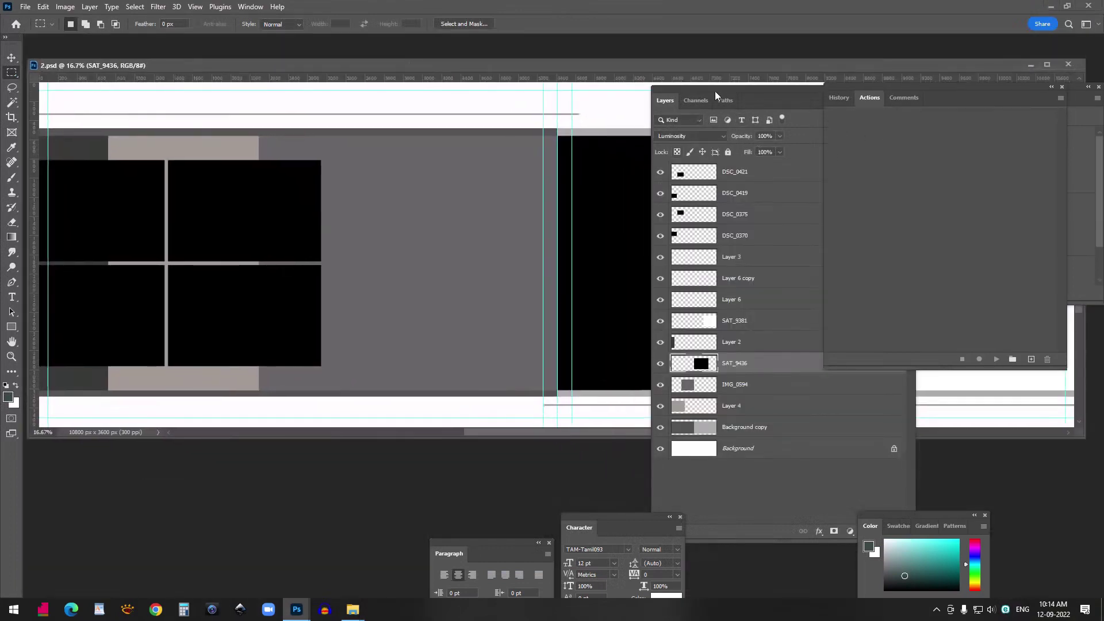
{"action": "left_click_drag", "start_coordinate": [716, 93], "coordinate": [887, 130]}
{"action": "left_click_drag", "start_coordinate": [463, 68], "coordinate": [544, 70]}
{"action": "left_click", "coordinate": [11, 57]}
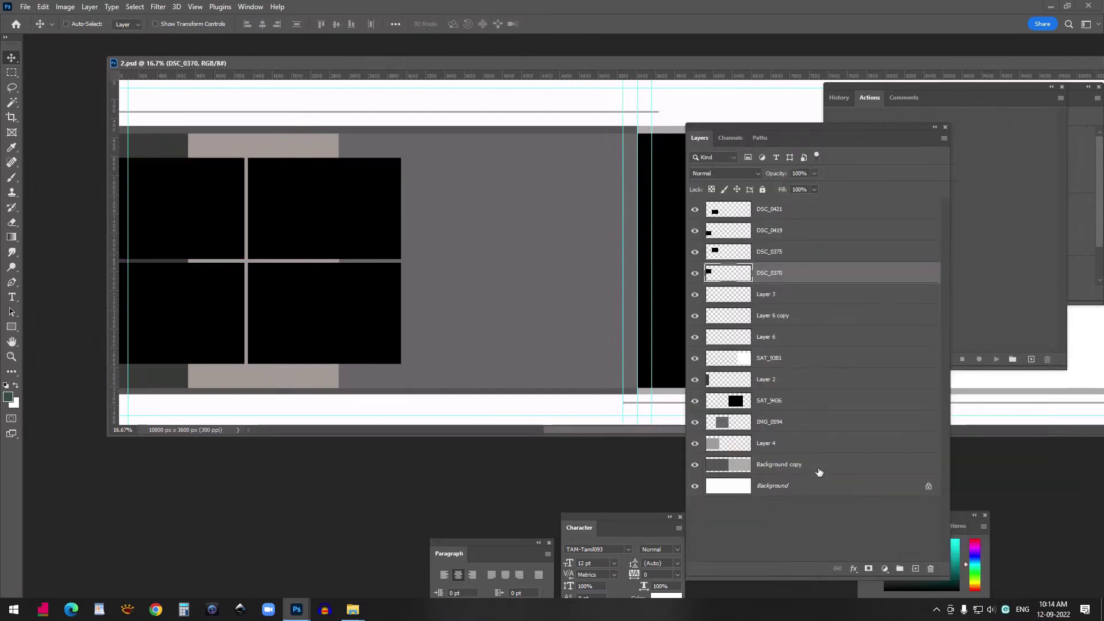
Try converting the upper-left black box layer DSC_0370 into a frame, and undo the conversion
{"action": "left_click", "coordinate": [823, 401]}
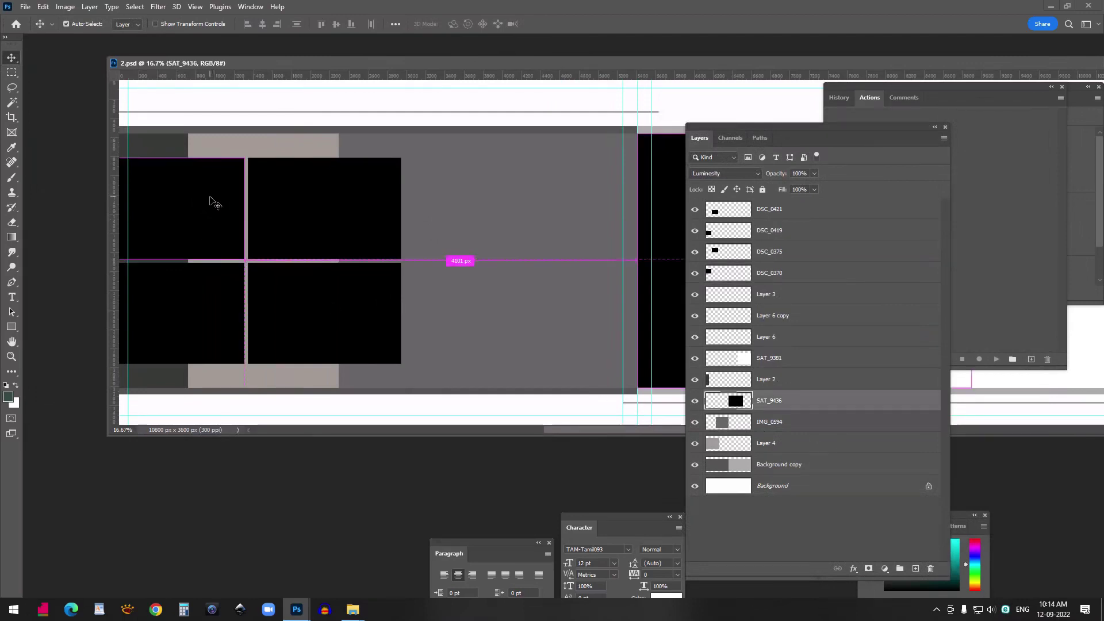
{"action": "left_click", "coordinate": [212, 202], "text": "ctrl"}
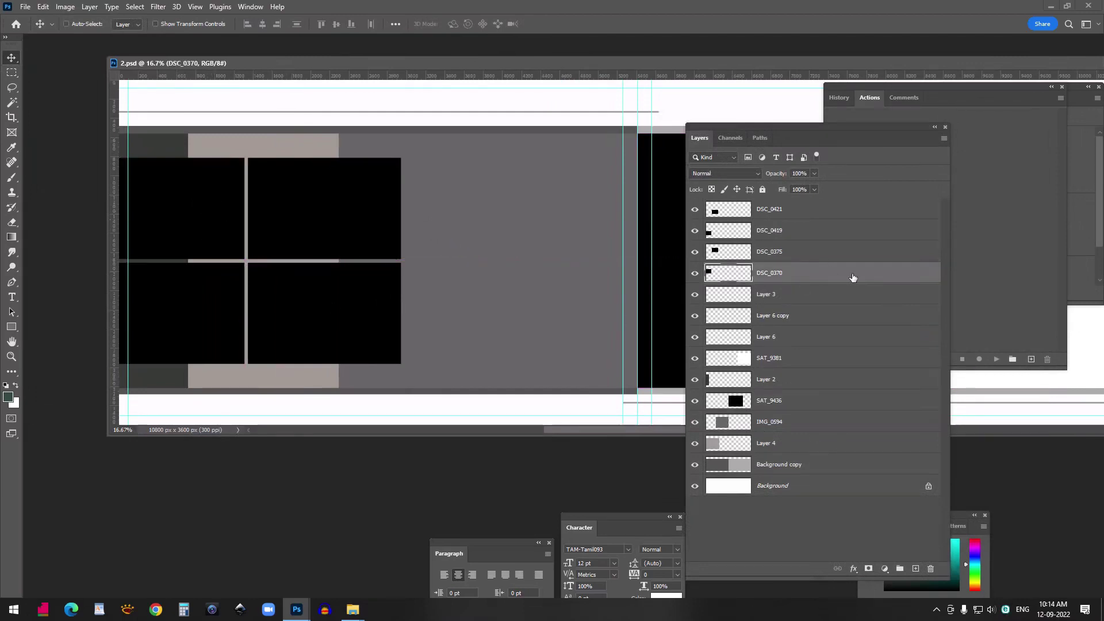
{"action": "right_click", "coordinate": [853, 278]}
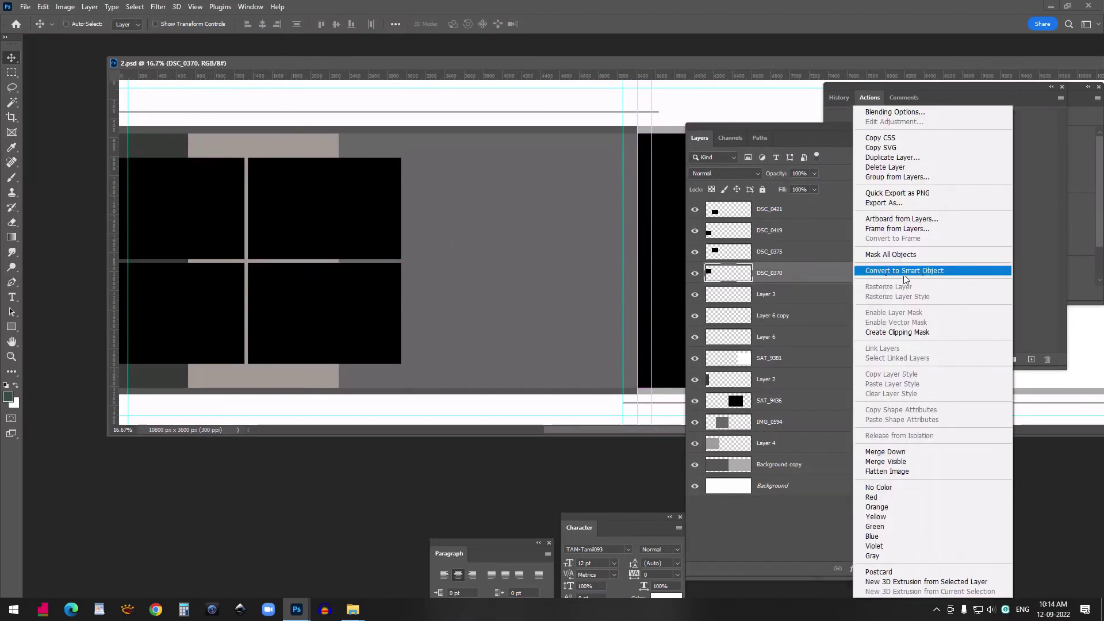
{"action": "left_click", "coordinate": [922, 230]}
{"action": "left_click", "coordinate": [626, 191]}
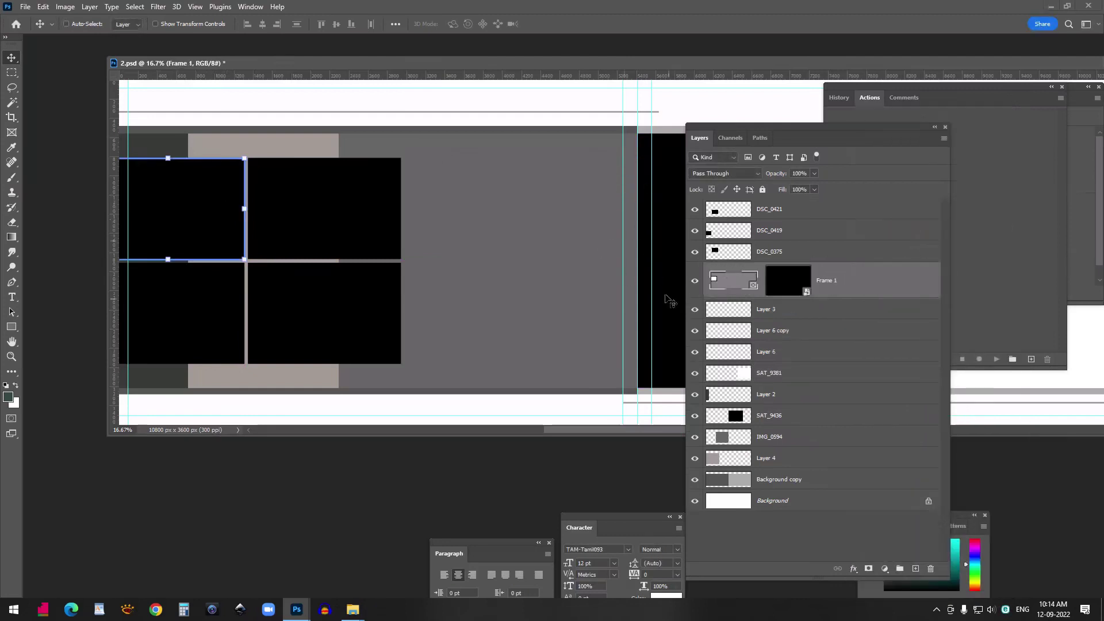
{"action": "left_click_drag", "start_coordinate": [669, 67], "coordinate": [626, 68]}
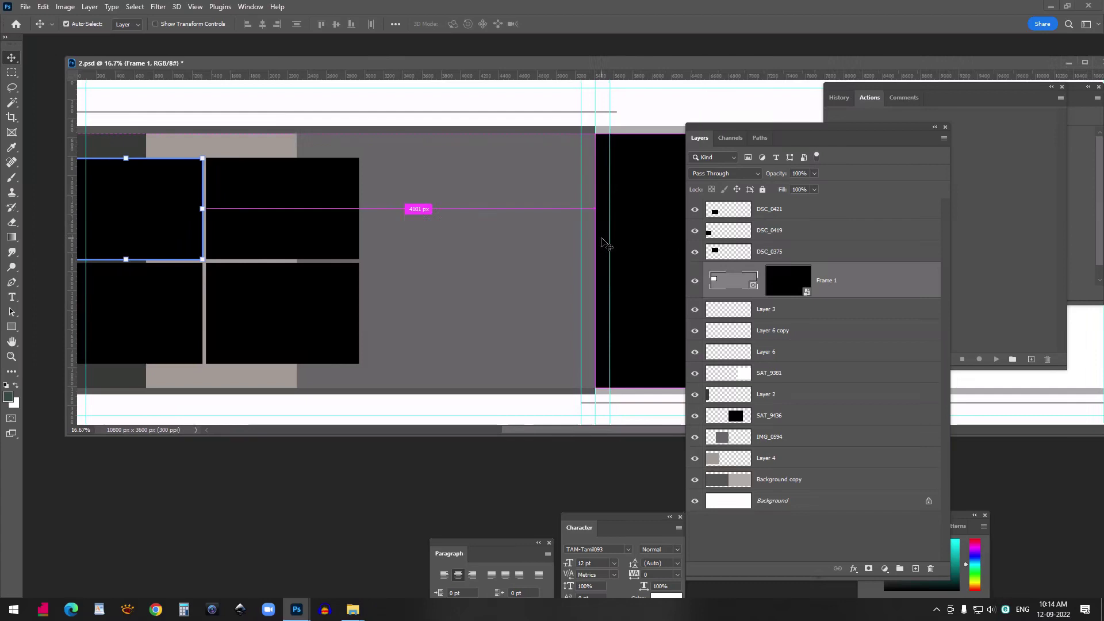
{"action": "key", "text": "ctrl+z"}
Move the Layers panel clear of the Actions panel, then close and reopen the Actions panel
{"action": "left_click_drag", "start_coordinate": [828, 130], "coordinate": [658, 136]}
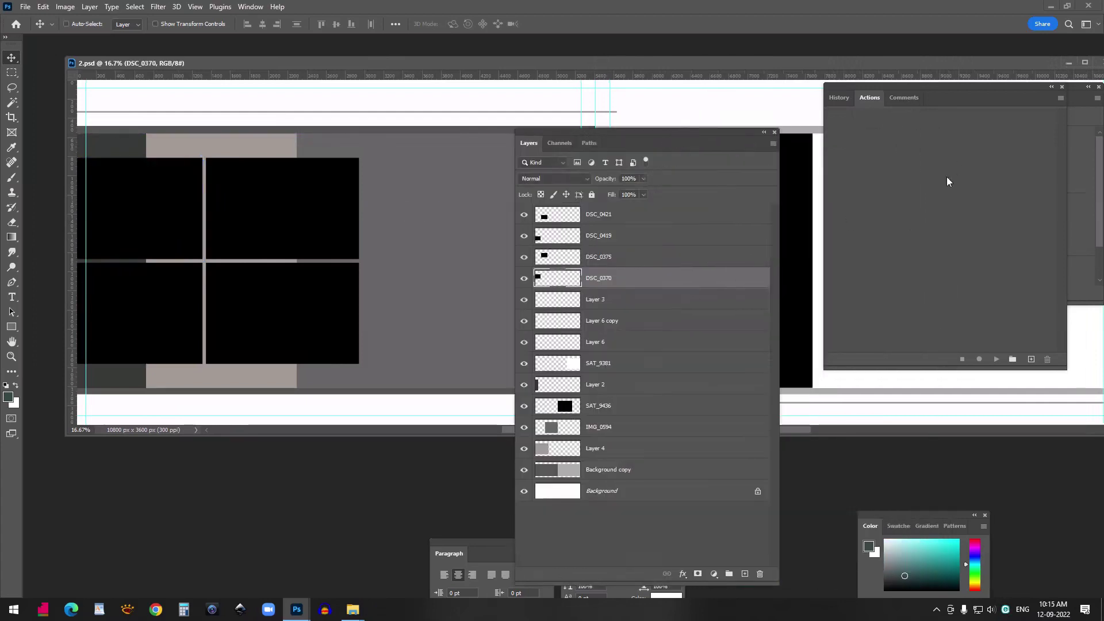
{"action": "left_click", "coordinate": [1061, 99]}
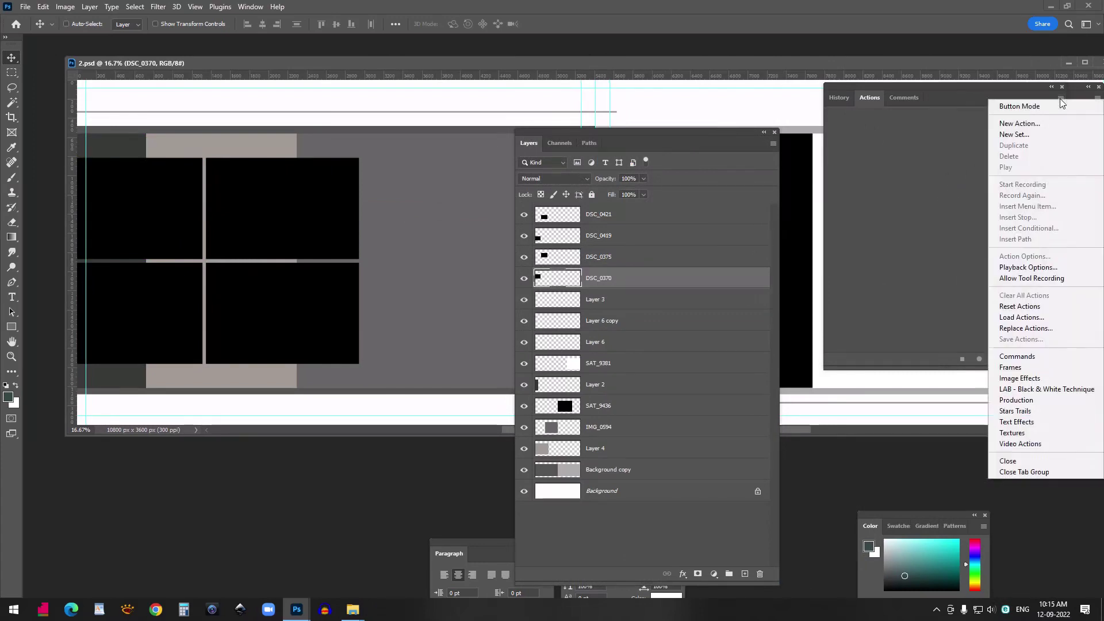
{"action": "left_click", "coordinate": [858, 177]}
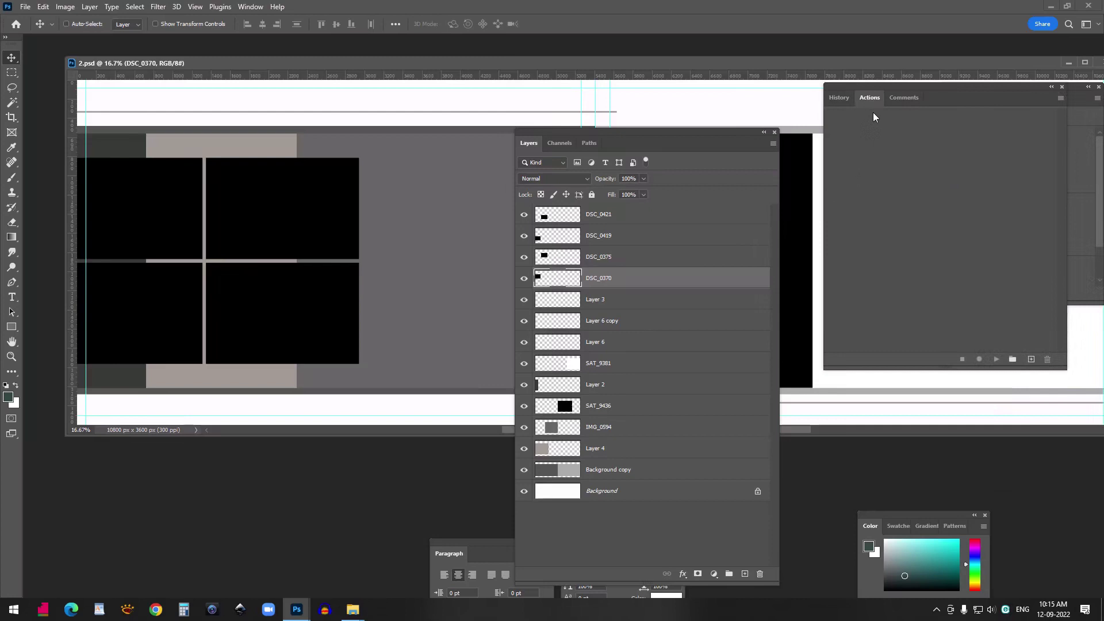
{"action": "left_click", "coordinate": [1063, 88]}
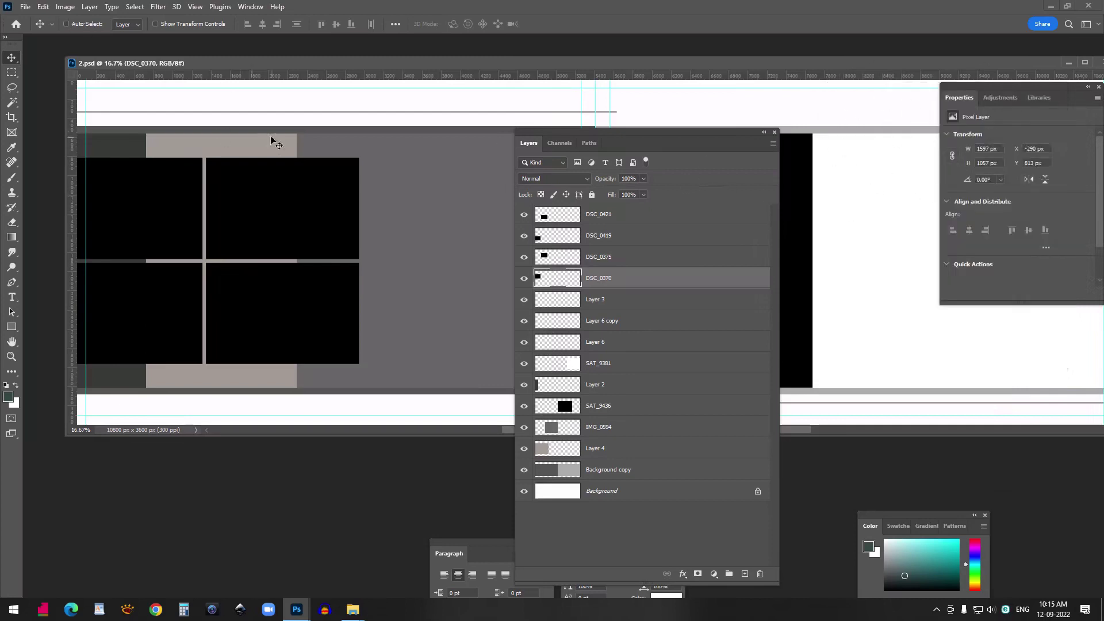
{"action": "left_click", "coordinate": [260, 8]}
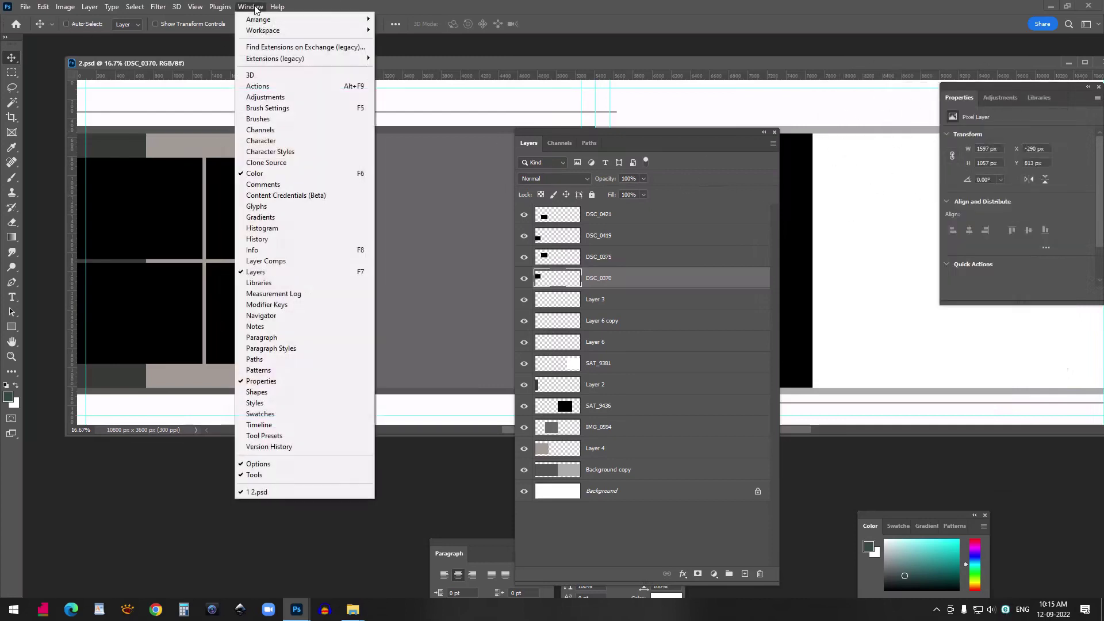
{"action": "left_click", "coordinate": [257, 87]}
Load the "frames layers" action file from source files 03 and remove its conflicting shortcuts
{"action": "left_click", "coordinate": [1061, 99]}
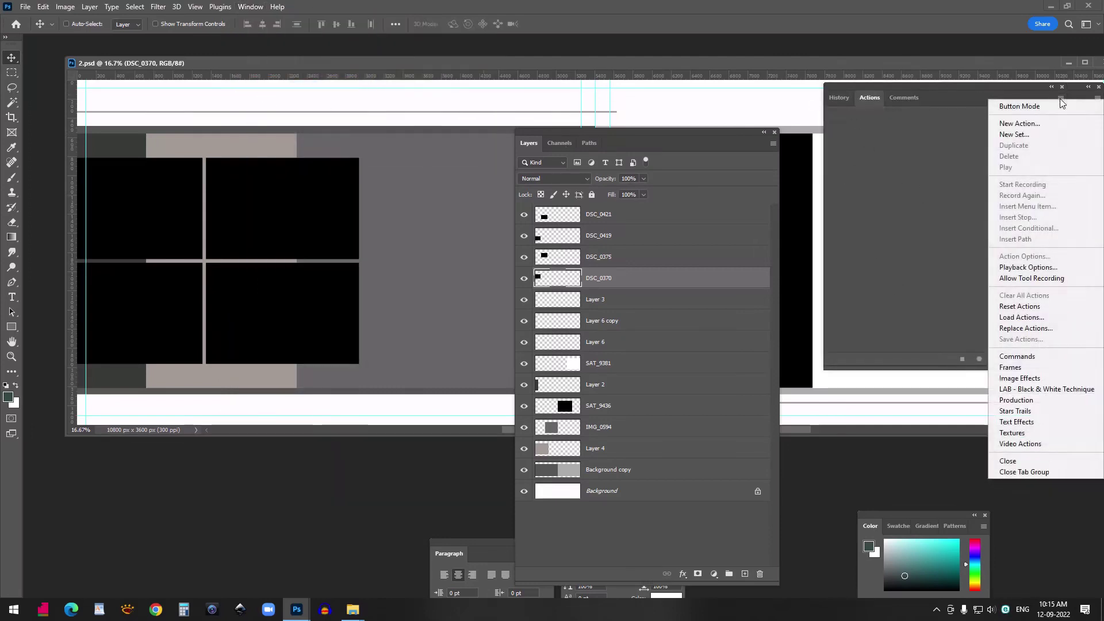
{"action": "left_click", "coordinate": [1021, 317]}
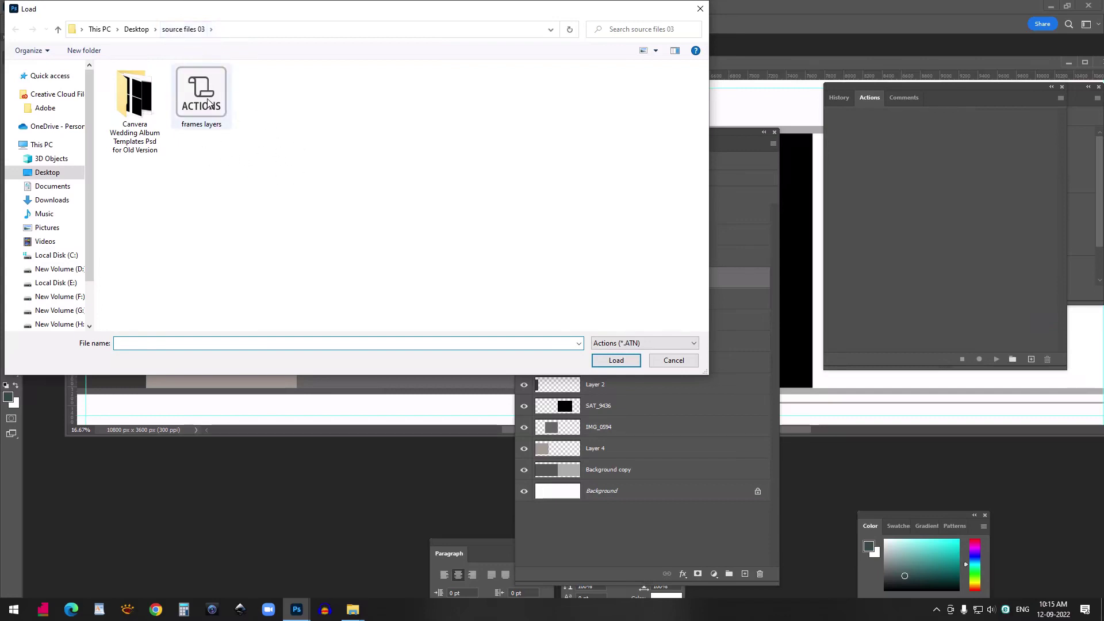
{"action": "left_click", "coordinate": [210, 102]}
{"action": "left_click", "coordinate": [616, 361]}
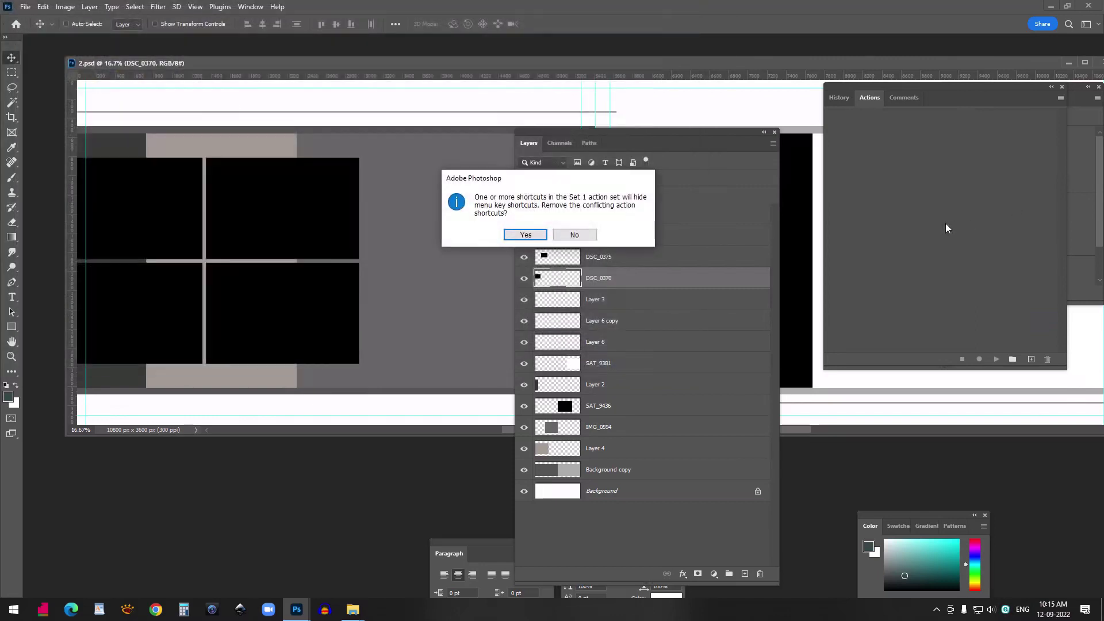
{"action": "left_click", "coordinate": [526, 236]}
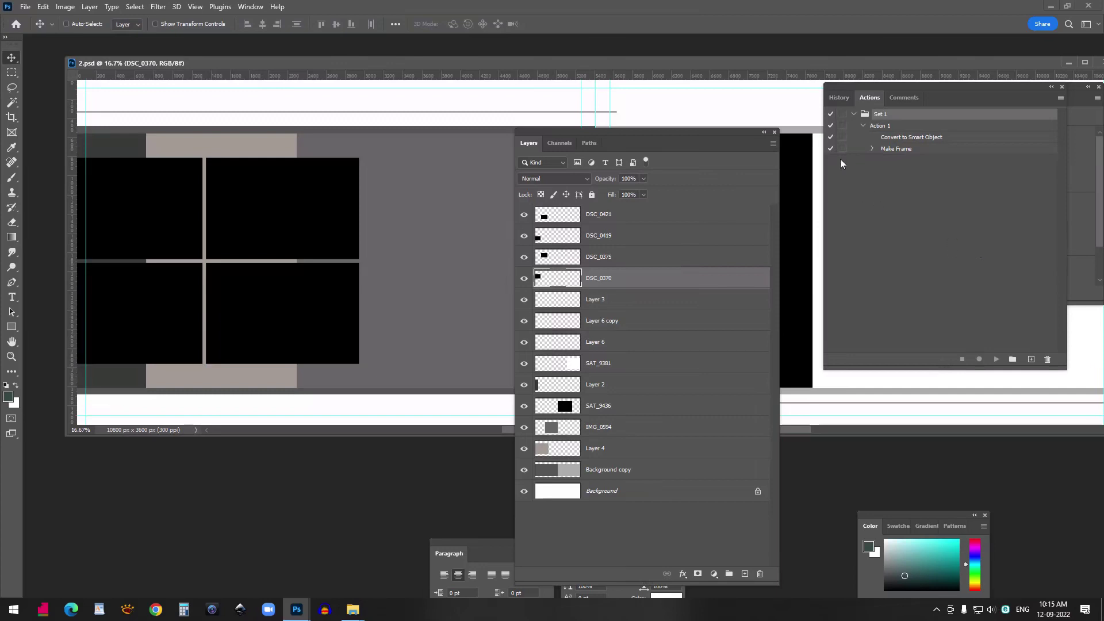
Play Action 1 on the two upper black boxes, DSC_0370 and DSC_0375, to convert each into a frame
{"action": "left_click", "coordinate": [143, 187], "text": "ctrl"}
{"action": "left_click", "coordinate": [902, 127]}
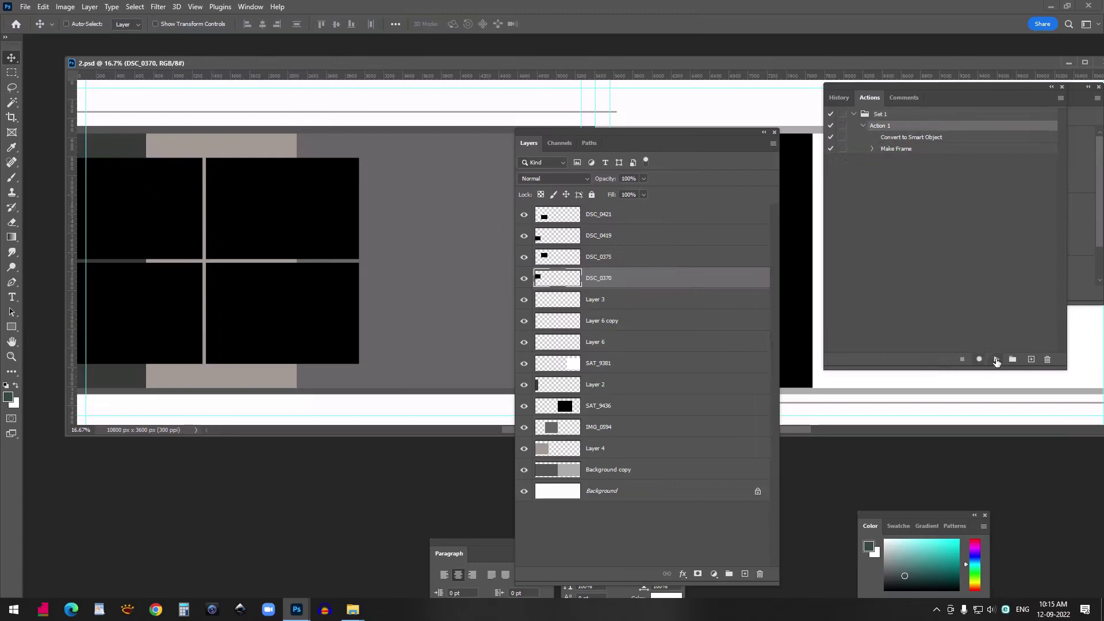
{"action": "left_click", "coordinate": [995, 359]}
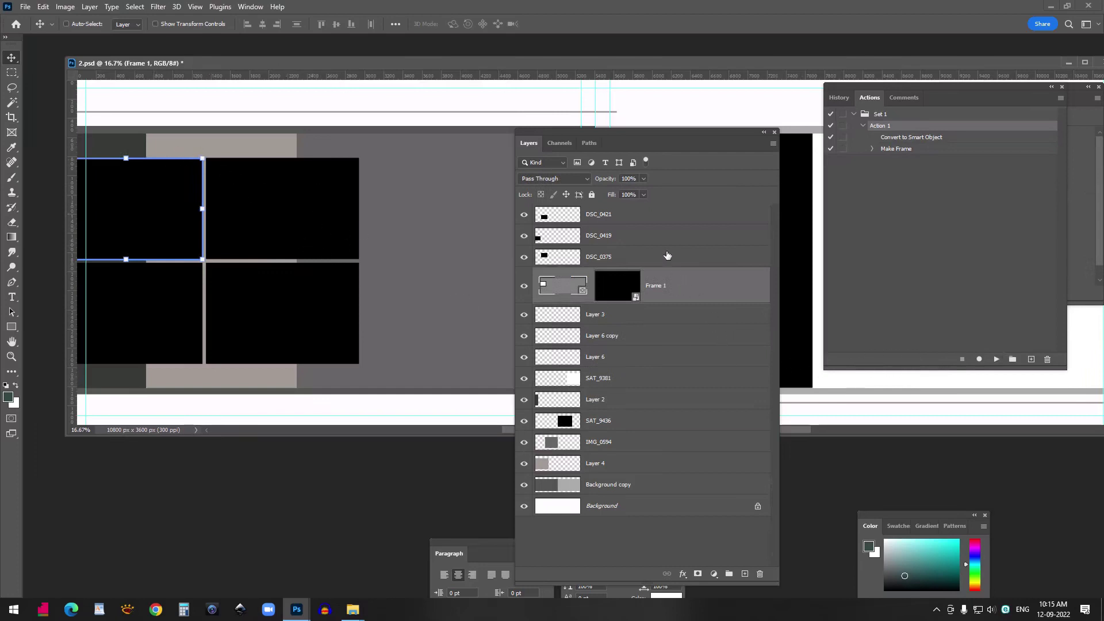
{"action": "right_click", "coordinate": [658, 266]}
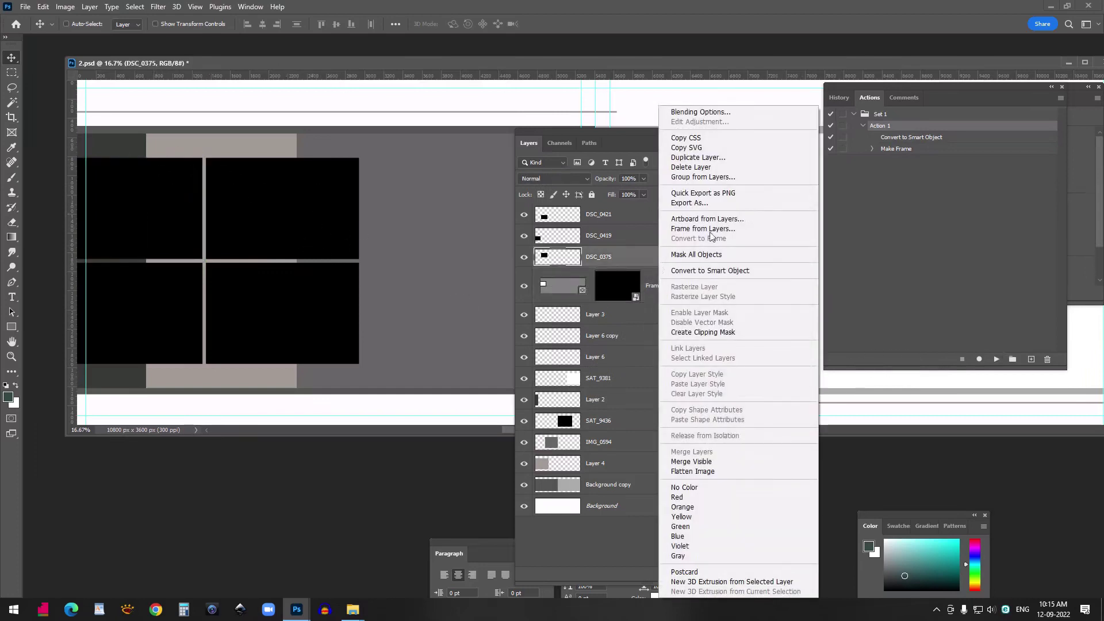
{"action": "left_click", "coordinate": [932, 224]}
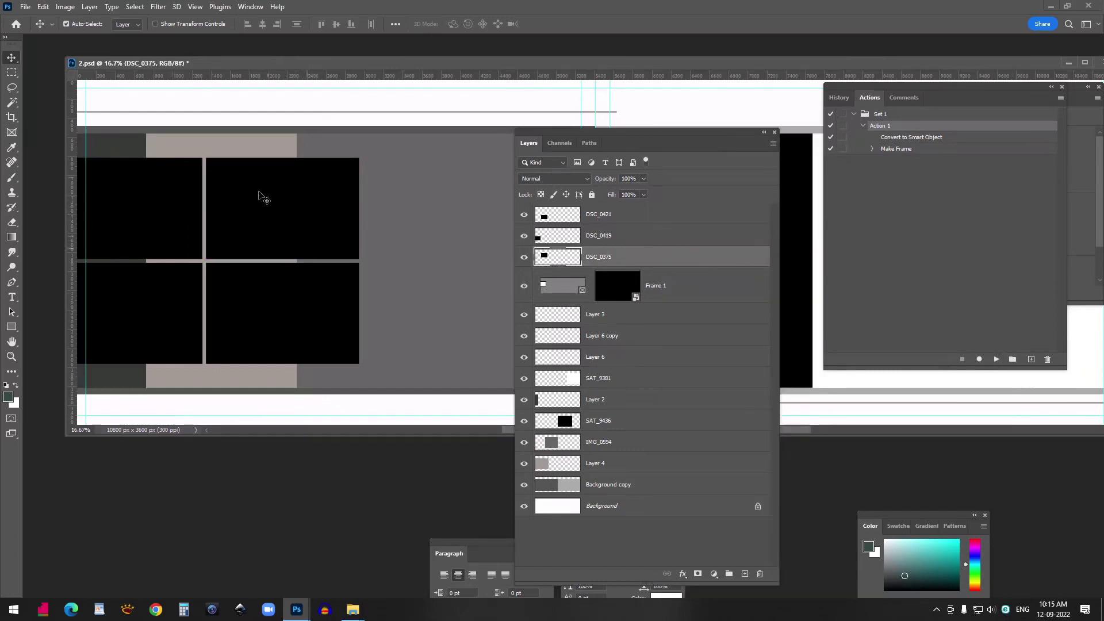
{"action": "left_click", "coordinate": [996, 358]}
Play Action 1 on the two lower black boxes, DSC_0421 and DSC_0419, to convert each into a frame
{"action": "left_click", "coordinate": [333, 316], "text": "ctrl"}
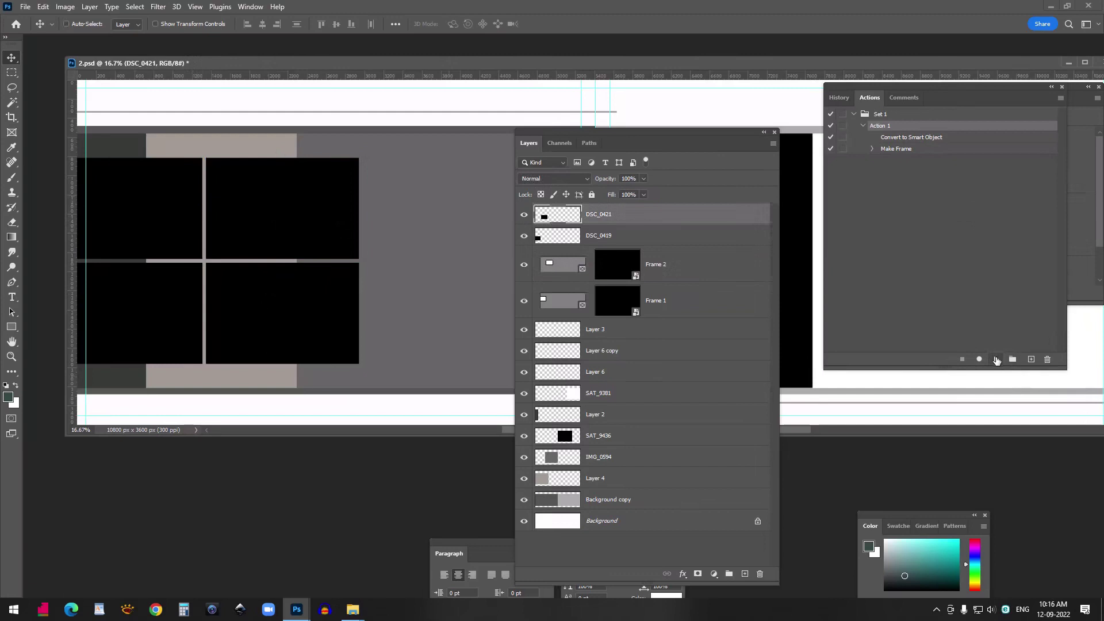
{"action": "left_click", "coordinate": [996, 359]}
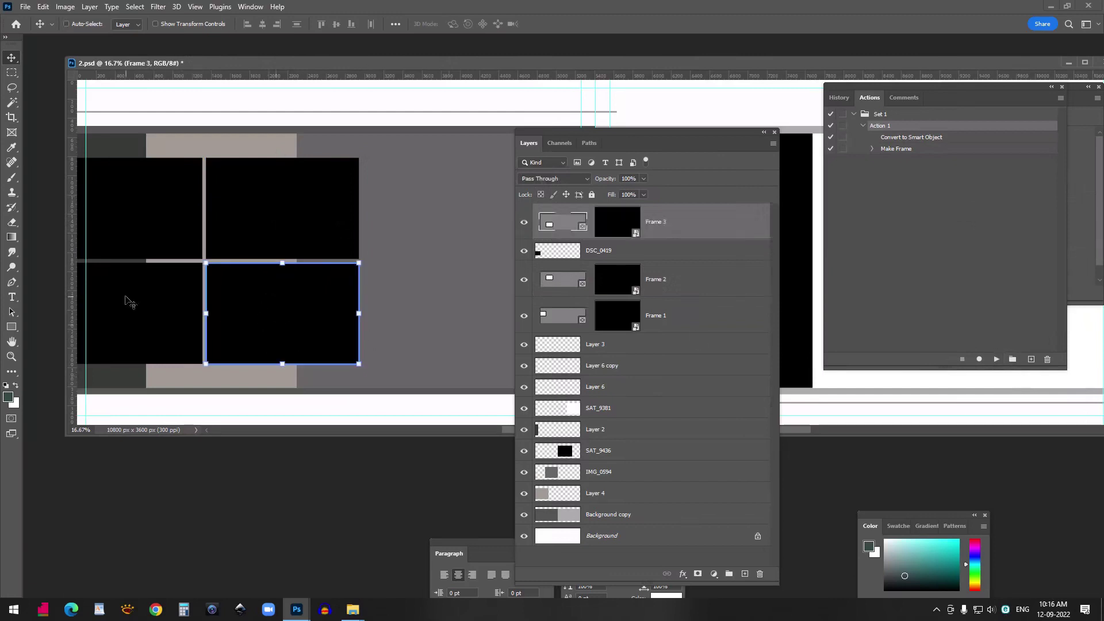
{"action": "left_click", "coordinate": [144, 302], "text": "ctrl"}
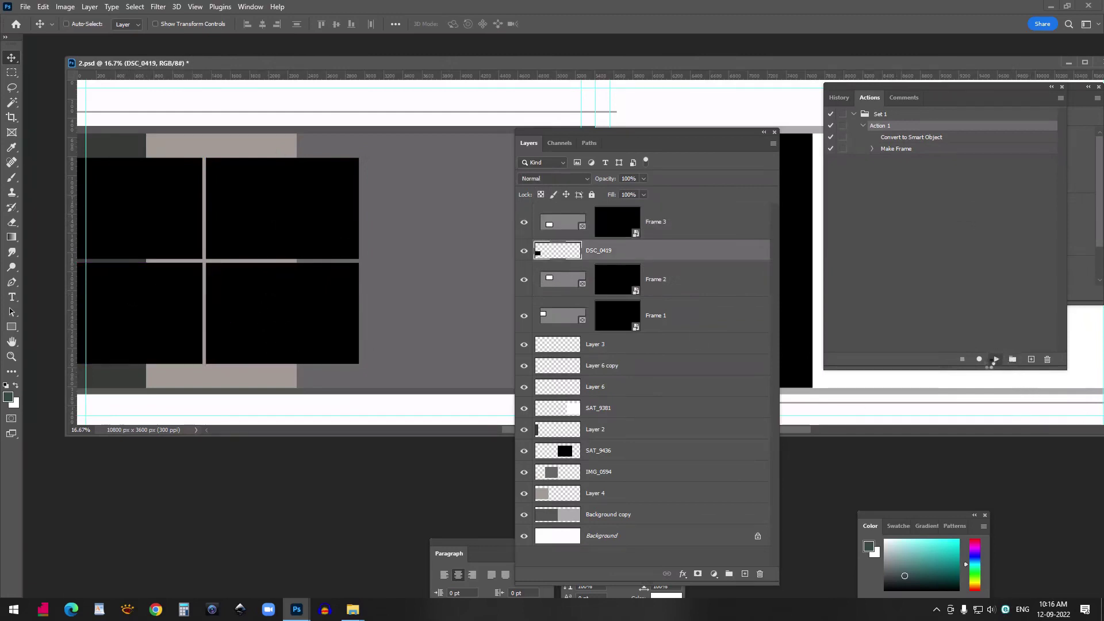
{"action": "left_click", "coordinate": [997, 358]}
Convert the large gray box IMG_0594 into a frame with Action 1, moving the Layers panel out of the way
{"action": "left_click_drag", "start_coordinate": [667, 135], "coordinate": [707, 187]}
{"action": "left_click", "coordinate": [468, 240], "text": "ctrl"}
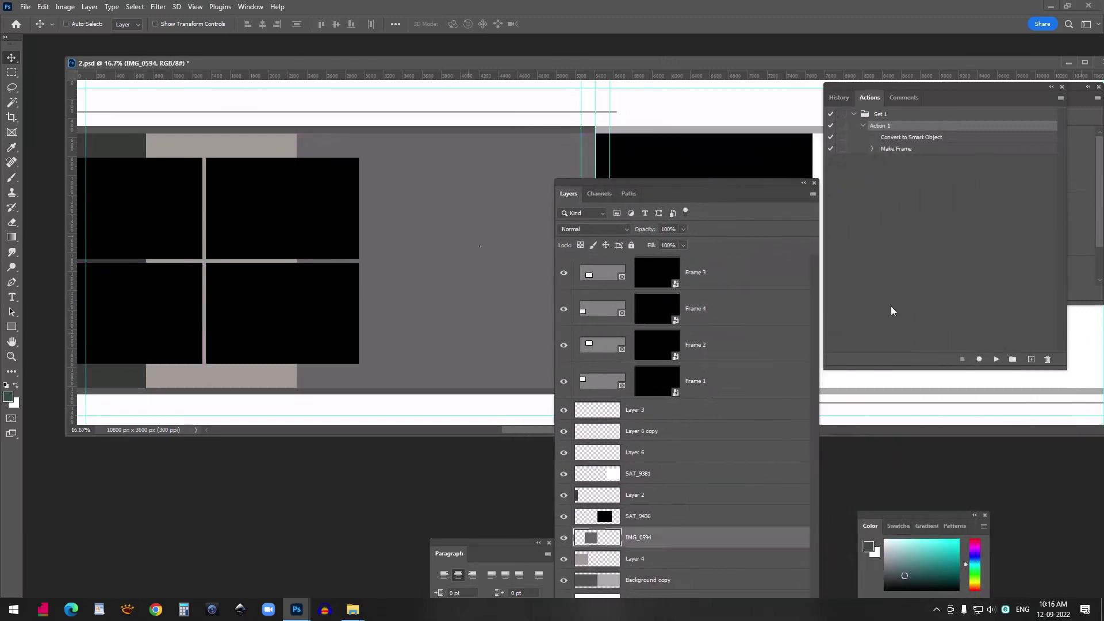
{"action": "left_click", "coordinate": [997, 359]}
{"action": "left_click_drag", "start_coordinate": [713, 185], "coordinate": [792, 117]}
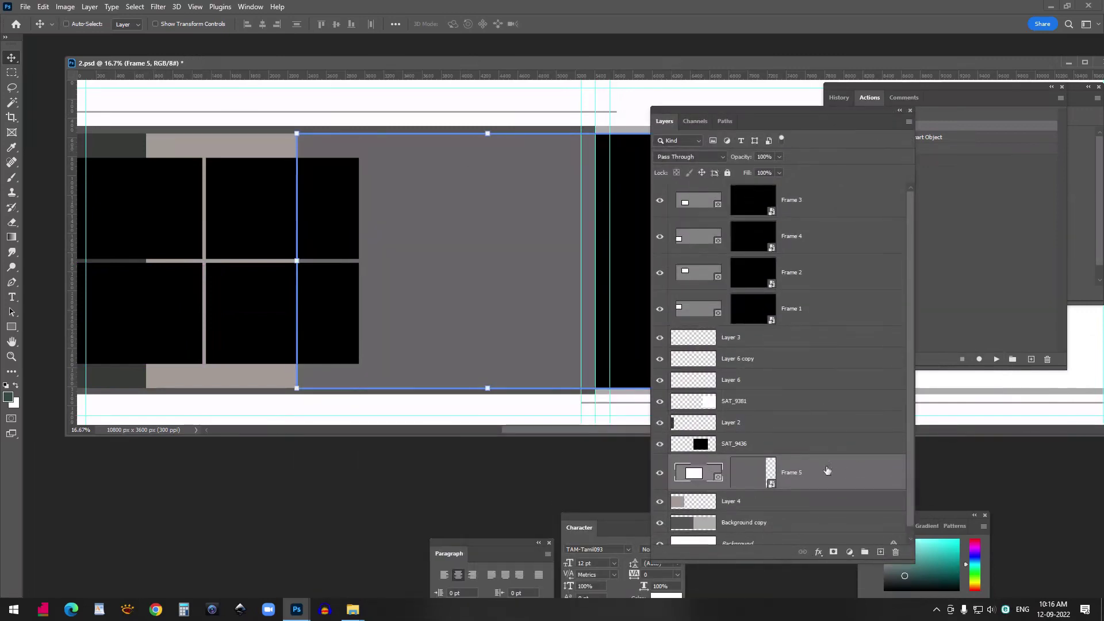
Convert the white box SAT_9381 and the large black box SAT_9436 into frames with Action 1
{"action": "left_click_drag", "start_coordinate": [602, 64], "coordinate": [215, 61]}
{"action": "left_click", "coordinate": [513, 222], "text": "ctrl"}
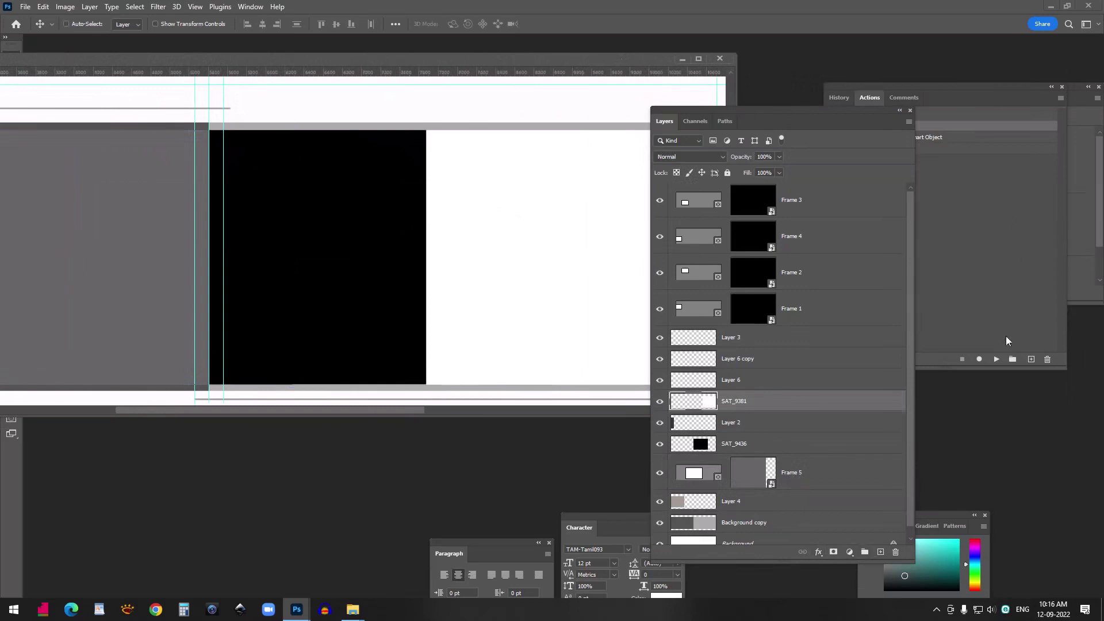
{"action": "left_click", "coordinate": [997, 359]}
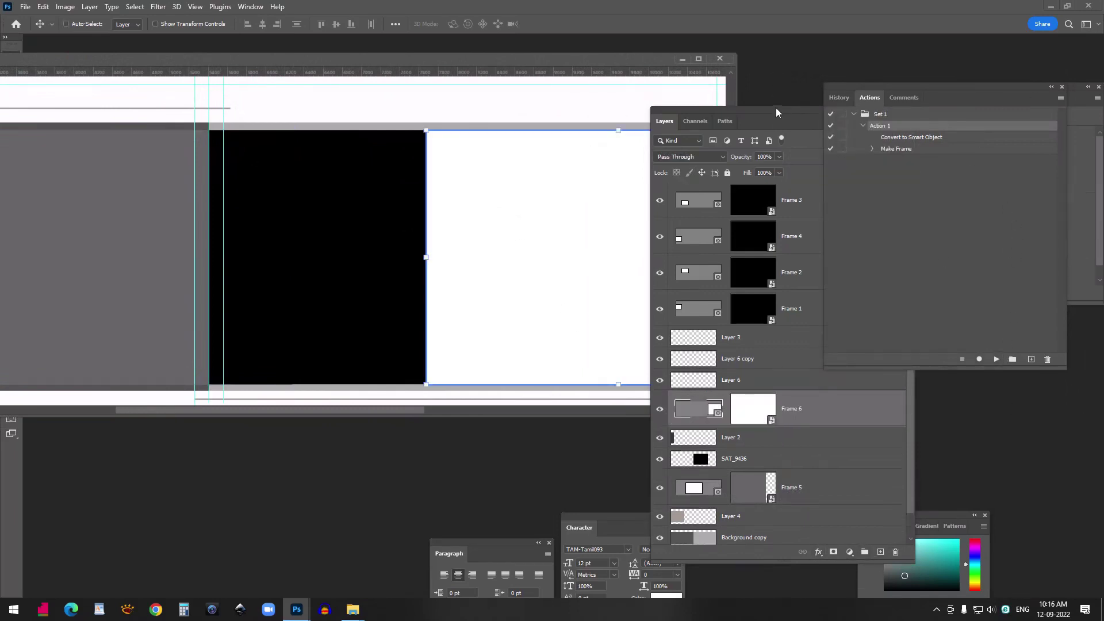
{"action": "left_click", "coordinate": [368, 225], "text": "ctrl"}
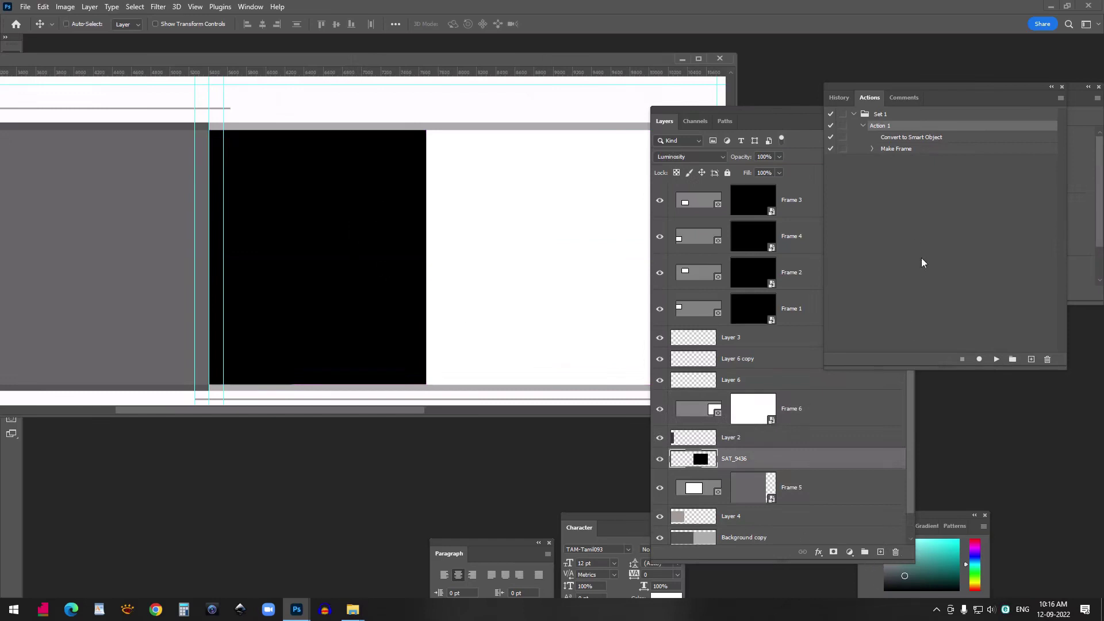
{"action": "left_click", "coordinate": [998, 362]}
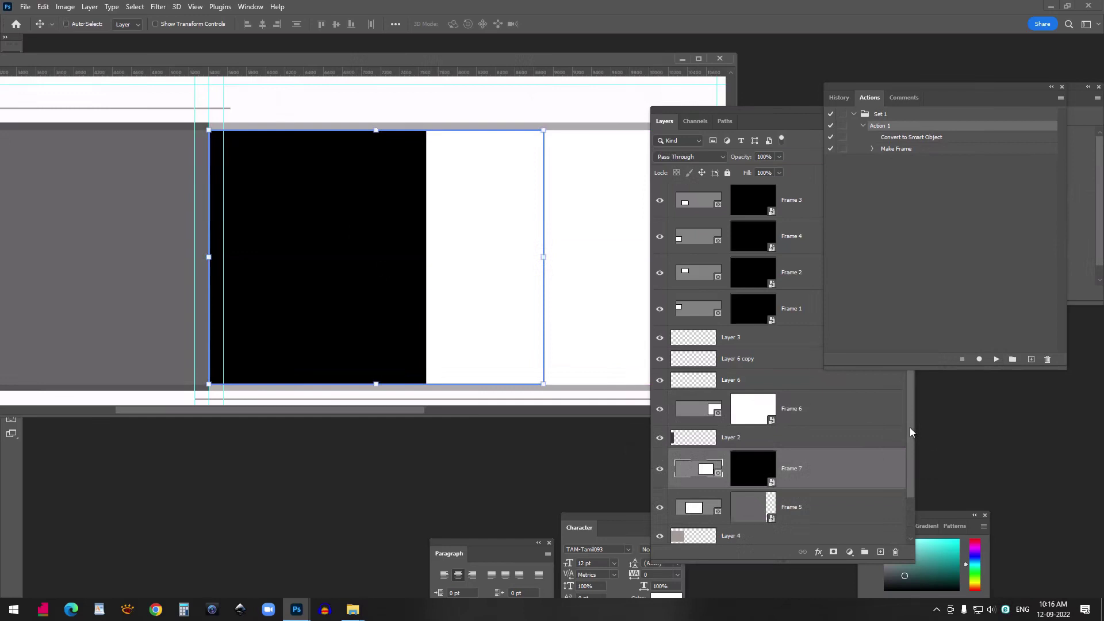
{"action": "left_click_drag", "start_coordinate": [911, 432], "coordinate": [910, 488]}
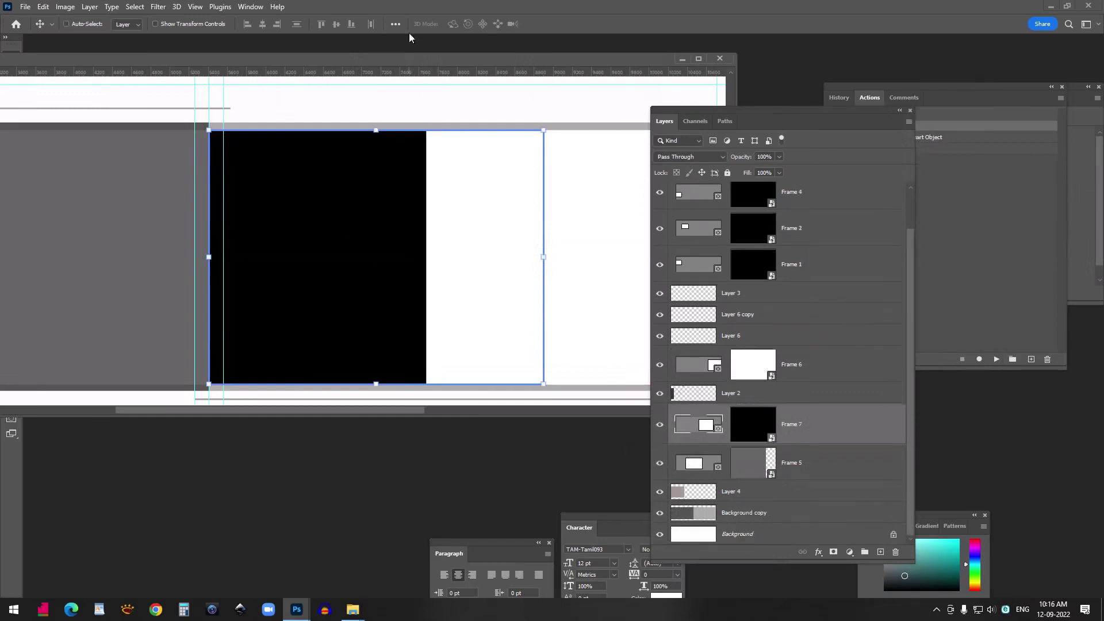
Fill the upper-left frame with IMG_0234 and the upper-right frame with IMG_0278 from the images folder
{"action": "left_click_drag", "start_coordinate": [380, 59], "coordinate": [832, 61]}
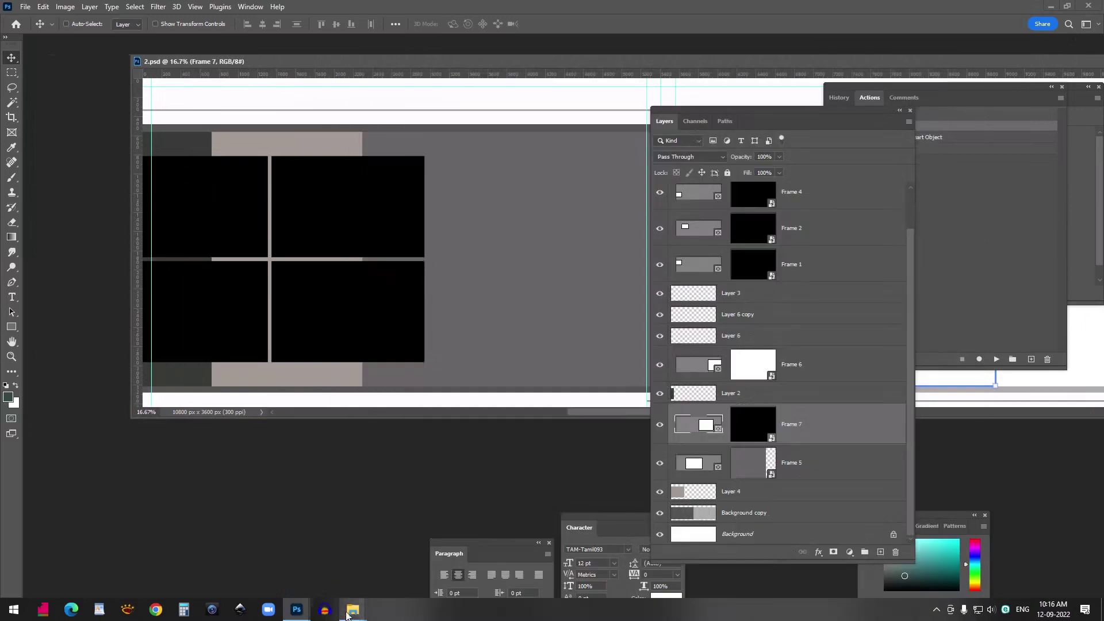
{"action": "mouse_move", "coordinate": [348, 614]}
{"action": "left_click", "coordinate": [392, 558]}
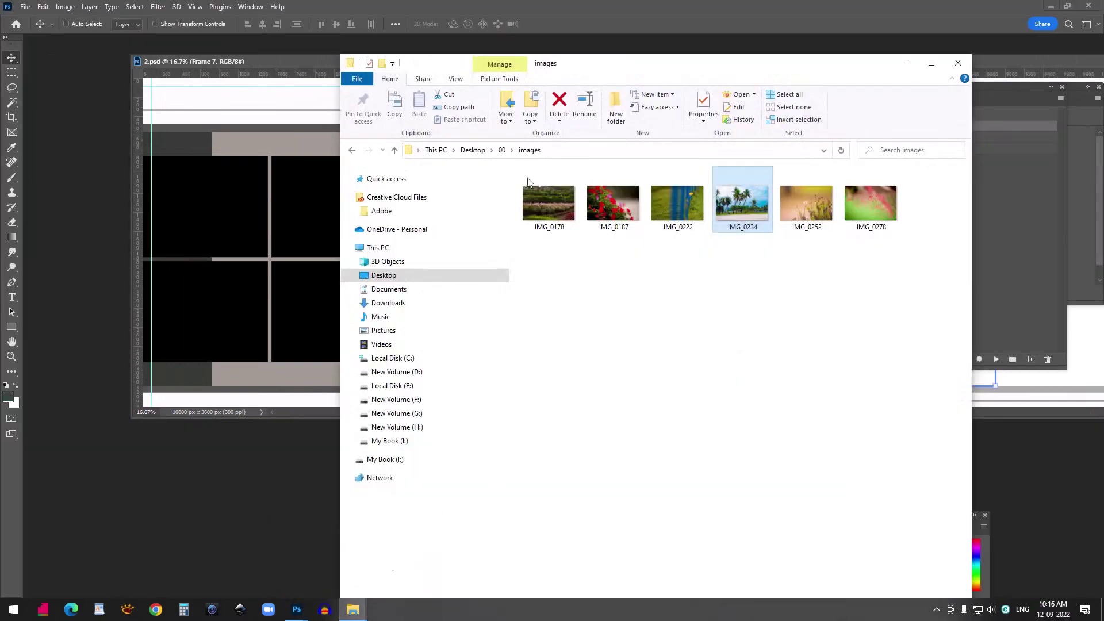
{"action": "left_click_drag", "start_coordinate": [739, 207], "coordinate": [255, 209]}
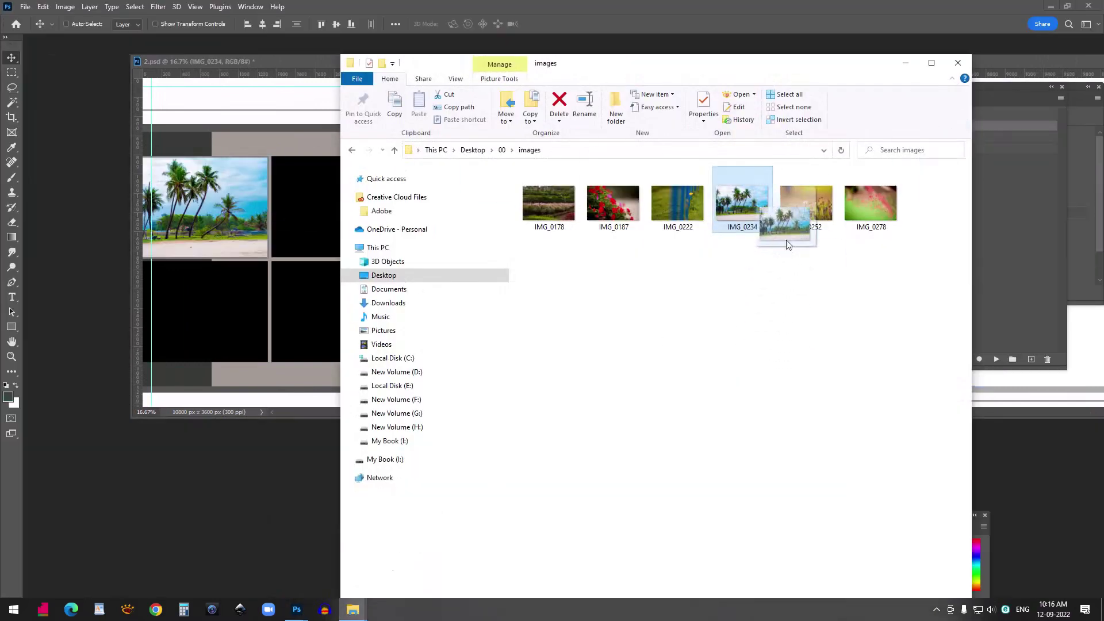
{"action": "left_click_drag", "start_coordinate": [872, 208], "coordinate": [396, 261]}
Fill the lower-left small frame with IMG_0234 and the lower-right small frame with IMG_0252 from the images folder
{"action": "mouse_move", "coordinate": [368, 613]}
{"action": "left_click", "coordinate": [397, 566]}
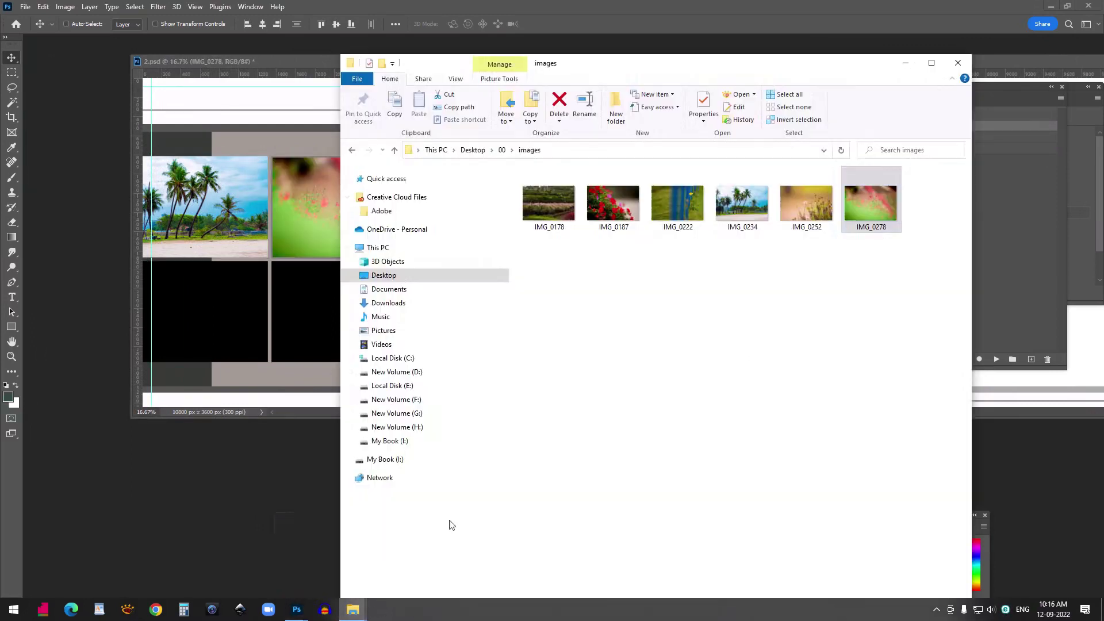
{"action": "left_click_drag", "start_coordinate": [755, 213], "coordinate": [223, 323]}
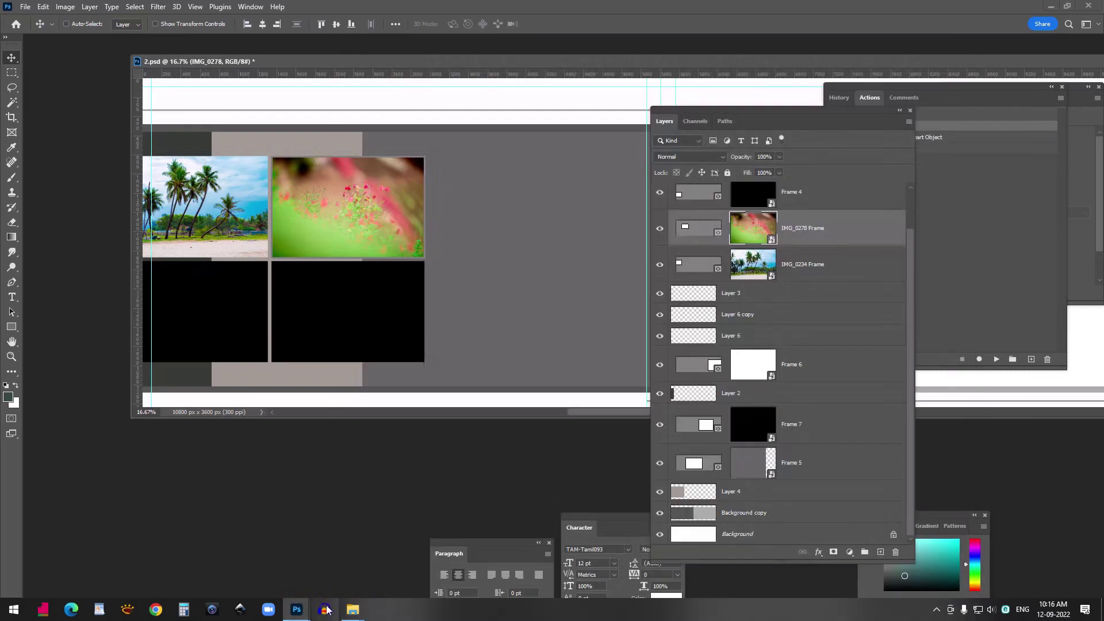
{"action": "mouse_move", "coordinate": [353, 609]}
{"action": "left_click", "coordinate": [393, 561]}
{"action": "left_click_drag", "start_coordinate": [793, 225], "coordinate": [366, 294]}
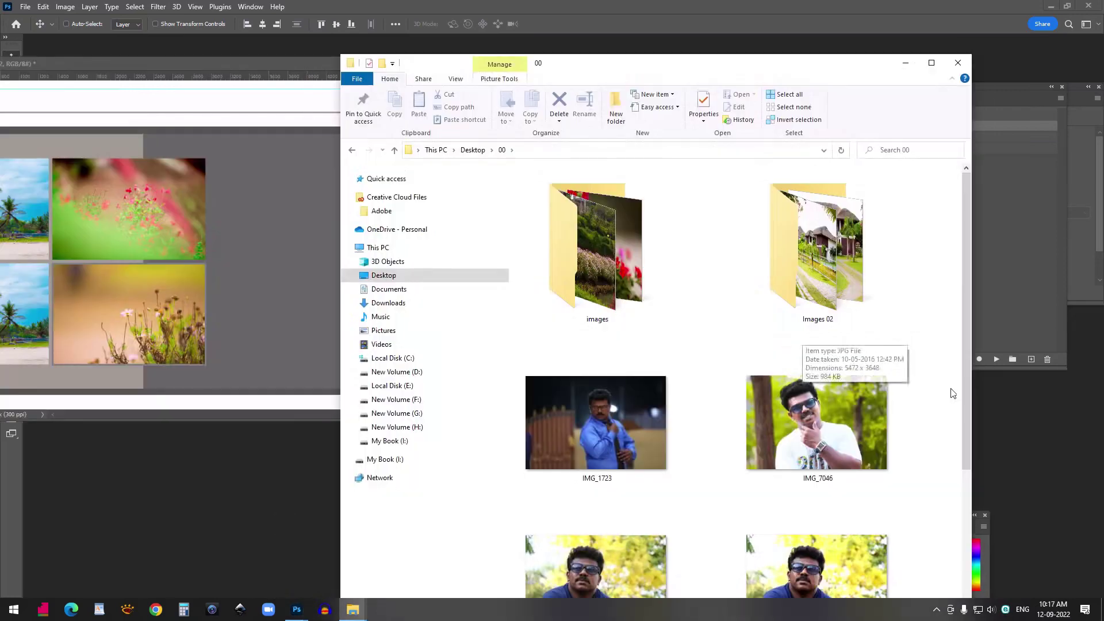
Place the portrait Untitled-f1 copy2 from folder 00 into the large gray frame beside the four small photos
{"action": "scroll", "coordinate": [938, 391], "scroll_direction": "down", "scroll_amount": 3}
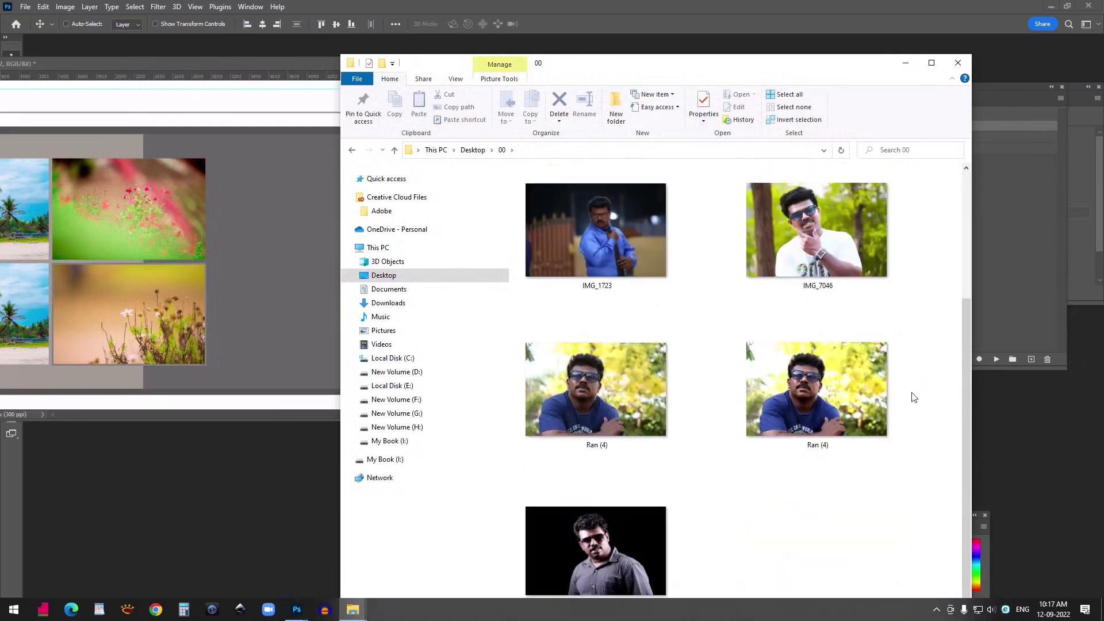
{"action": "left_click_drag", "start_coordinate": [644, 70], "coordinate": [776, 58]}
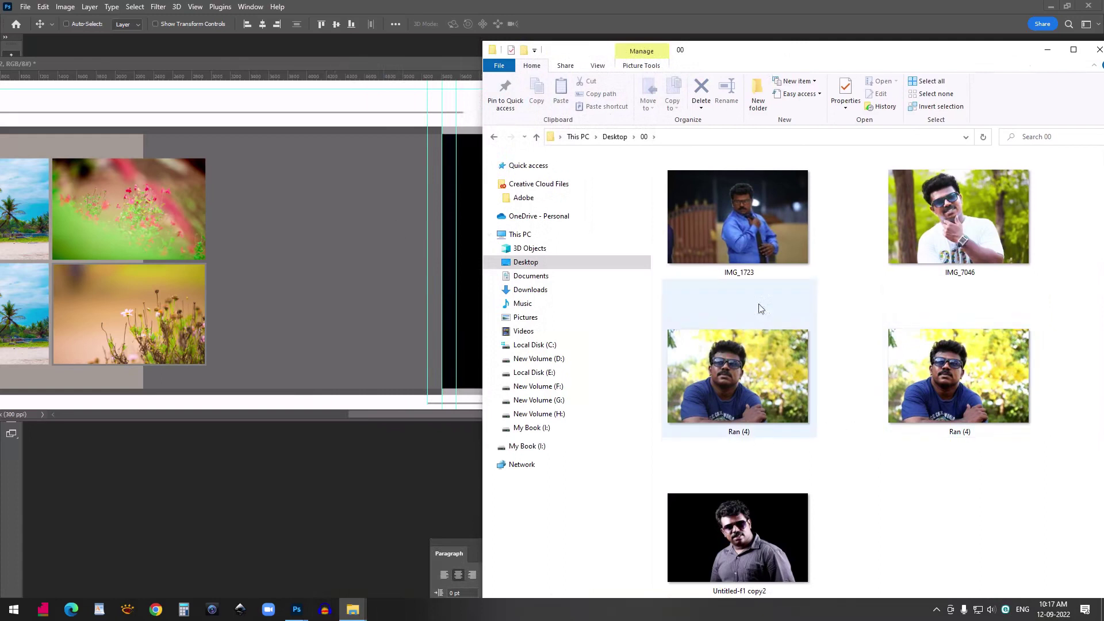
{"action": "left_click", "coordinate": [759, 520]}
{"action": "left_click_drag", "start_coordinate": [759, 523], "coordinate": [330, 269]}
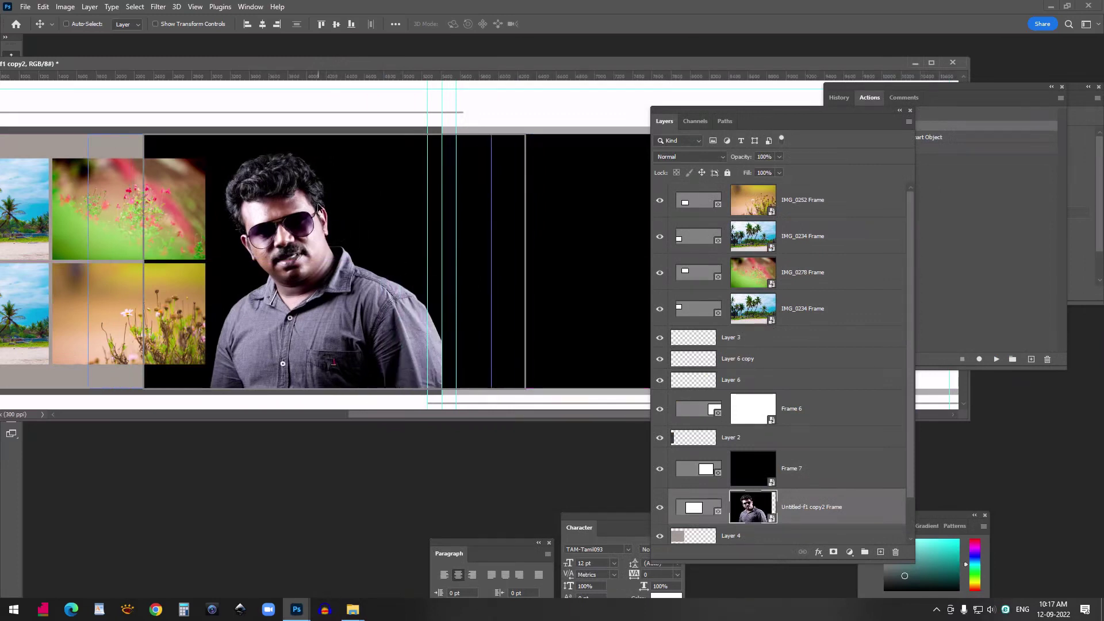
Set the blend mode of the Untitled-f1 copy2 frame to Luminosity
{"action": "left_click", "coordinate": [863, 511]}
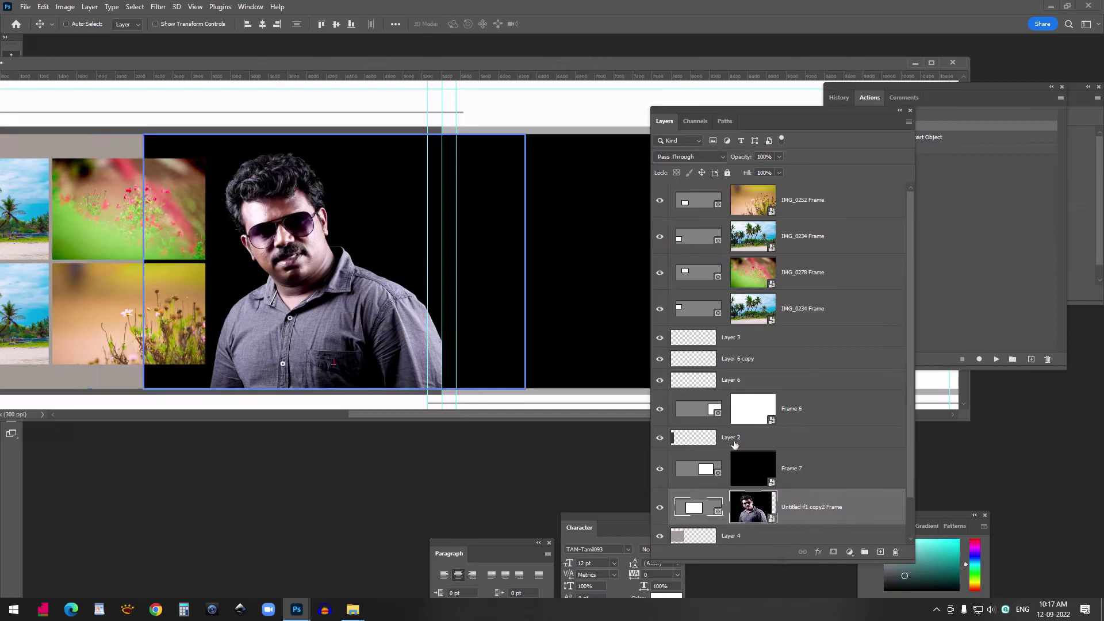
{"action": "left_click", "coordinate": [679, 157]}
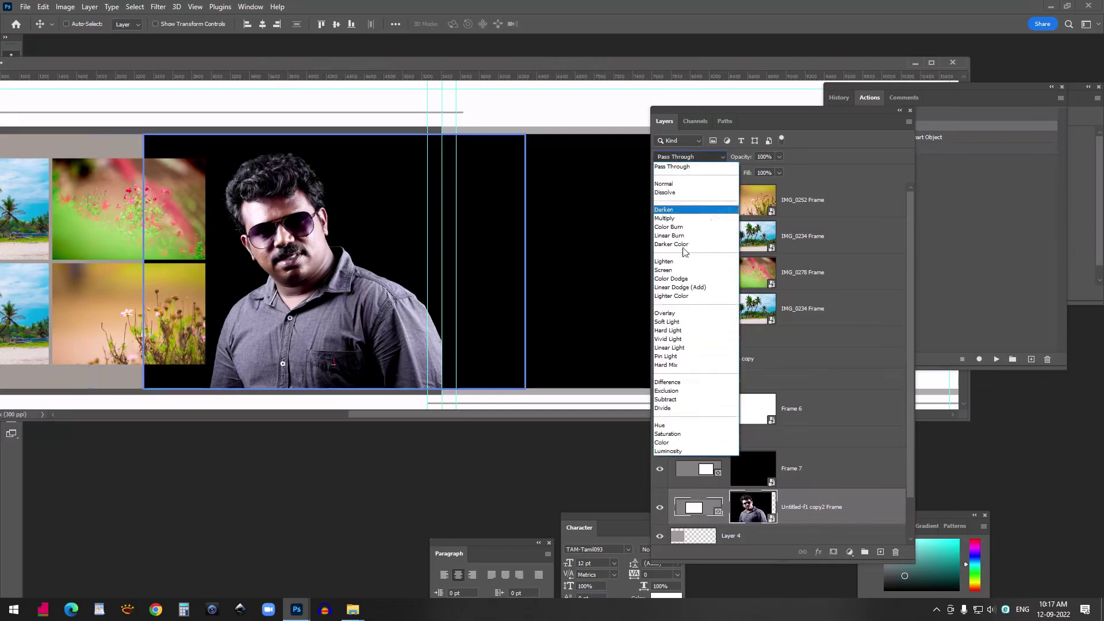
{"action": "left_click", "coordinate": [693, 452]}
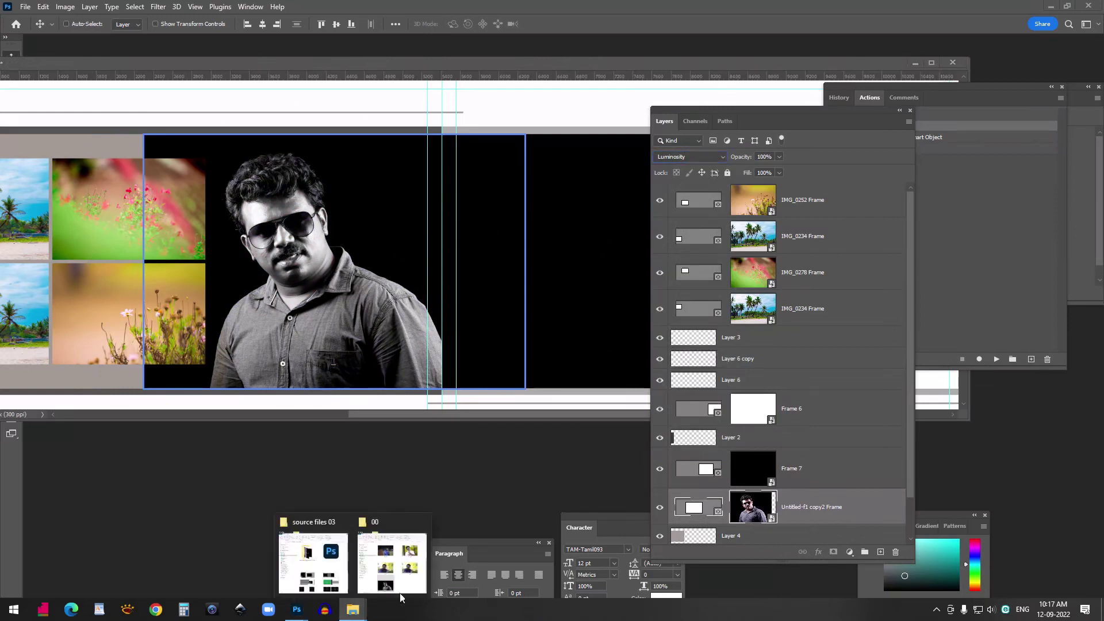
Replace the portrait in the Luminosity frame with IMG_1723 and fill the adjacent black frame with IMG_7046 from folder 00
{"action": "left_click", "coordinate": [394, 580]}
{"action": "left_click_drag", "start_coordinate": [738, 229], "coordinate": [310, 261]}
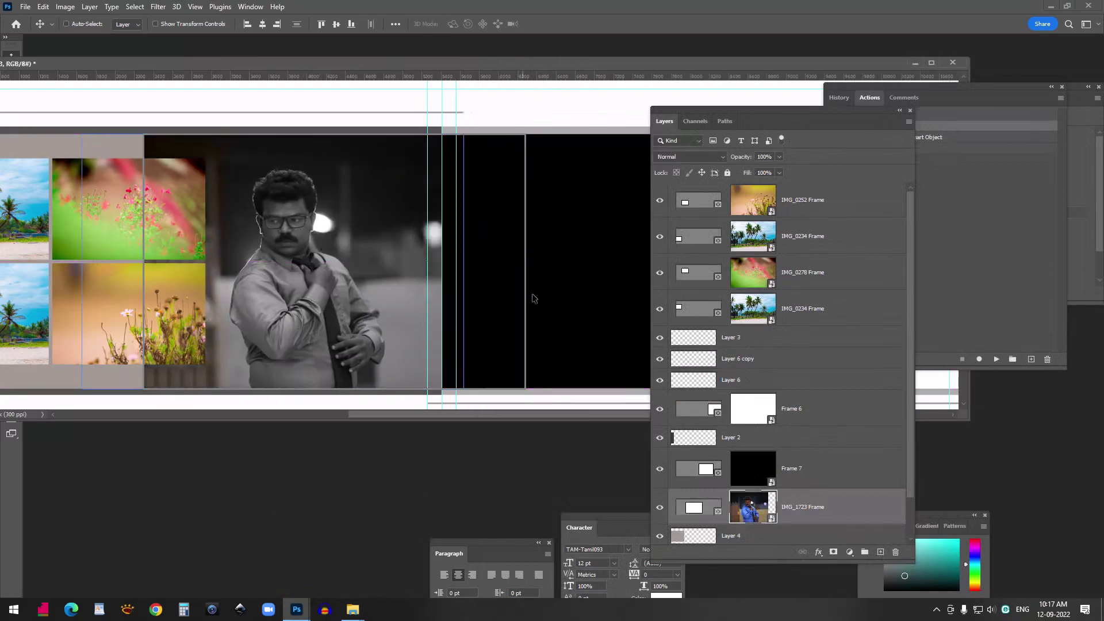
{"action": "left_click", "coordinate": [575, 216], "text": "ctrl"}
{"action": "left_click", "coordinate": [352, 609]}
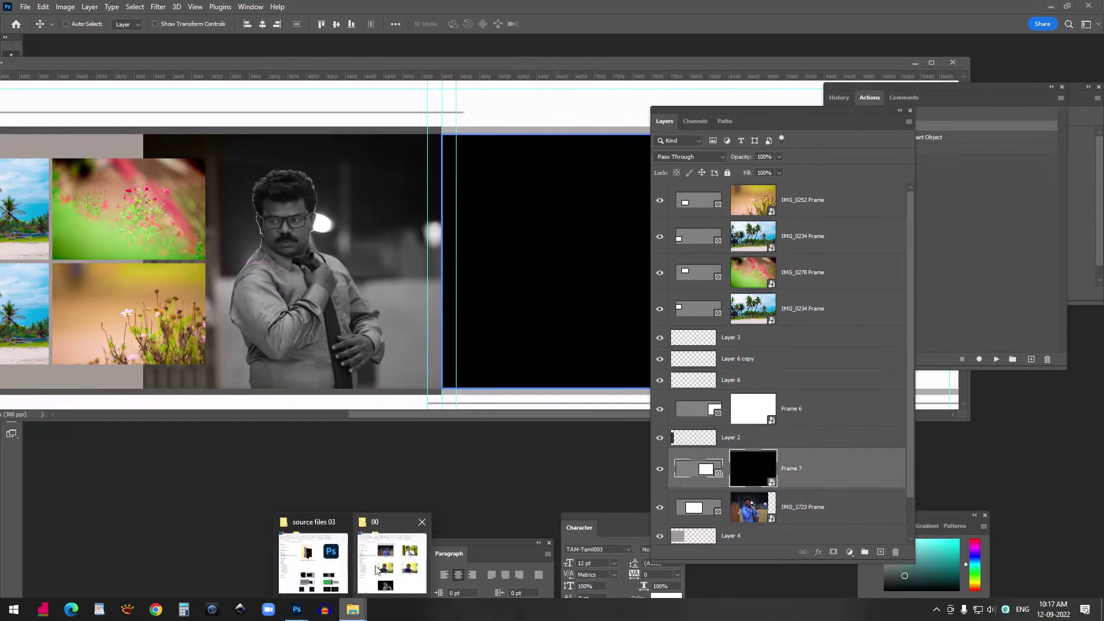
{"action": "left_click", "coordinate": [377, 564]}
{"action": "left_click", "coordinate": [984, 224]}
{"action": "left_click_drag", "start_coordinate": [811, 52], "coordinate": [895, 45]}
{"action": "left_click_drag", "start_coordinate": [956, 223], "coordinate": [492, 237]}
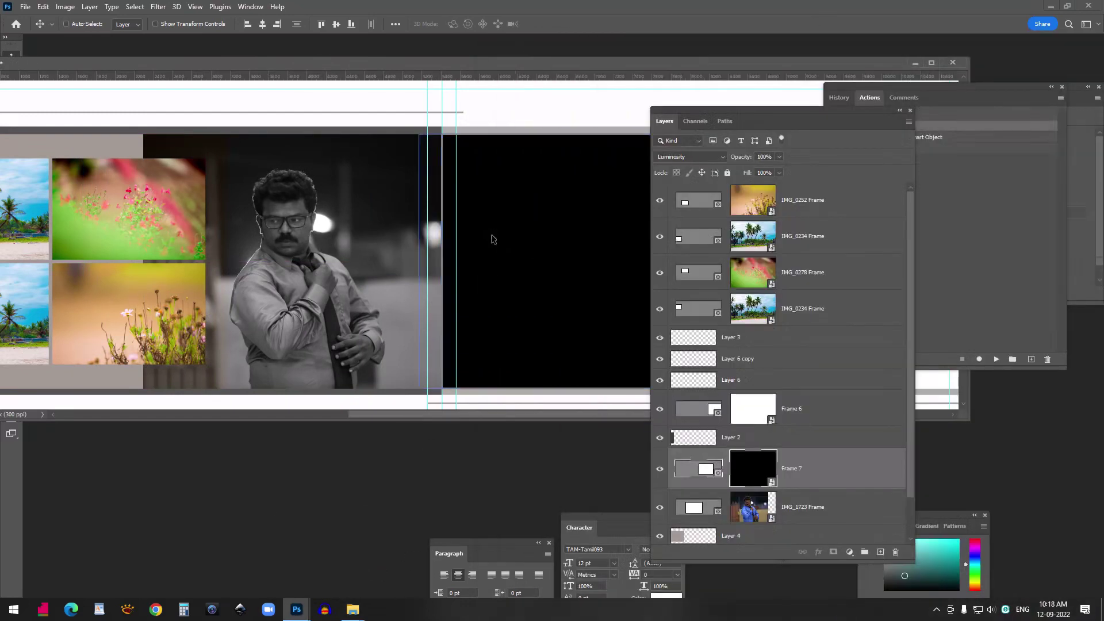
Set the IMG_7046 frame's blend mode to Normal and shift its picture slightly left inside the frame
{"action": "left_click_drag", "start_coordinate": [574, 61], "coordinate": [433, 77]}
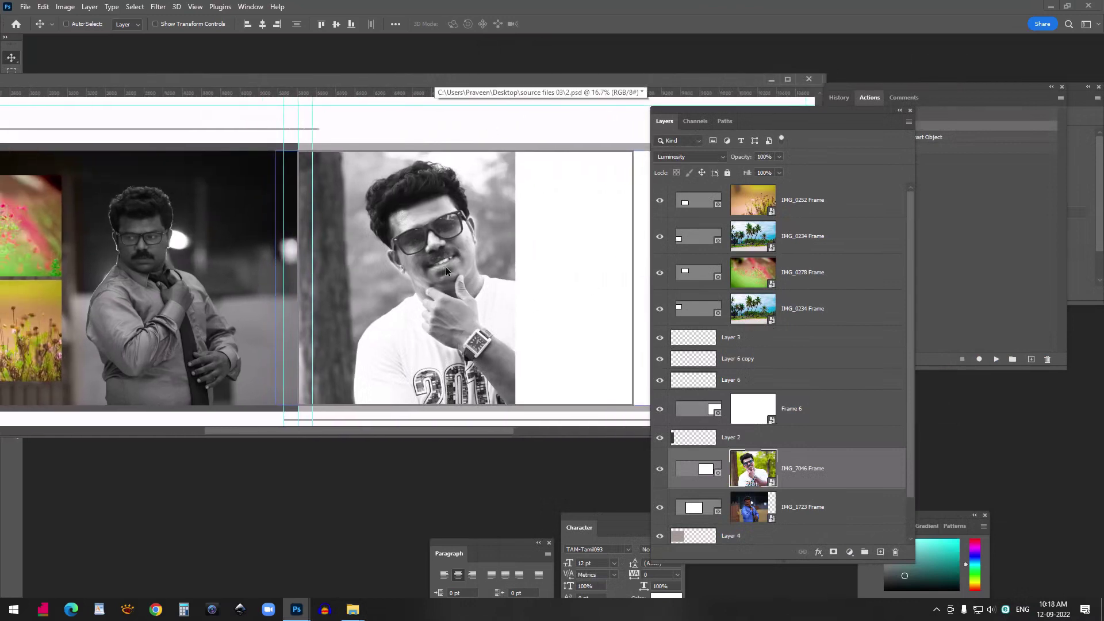
{"action": "left_click", "coordinate": [682, 154]}
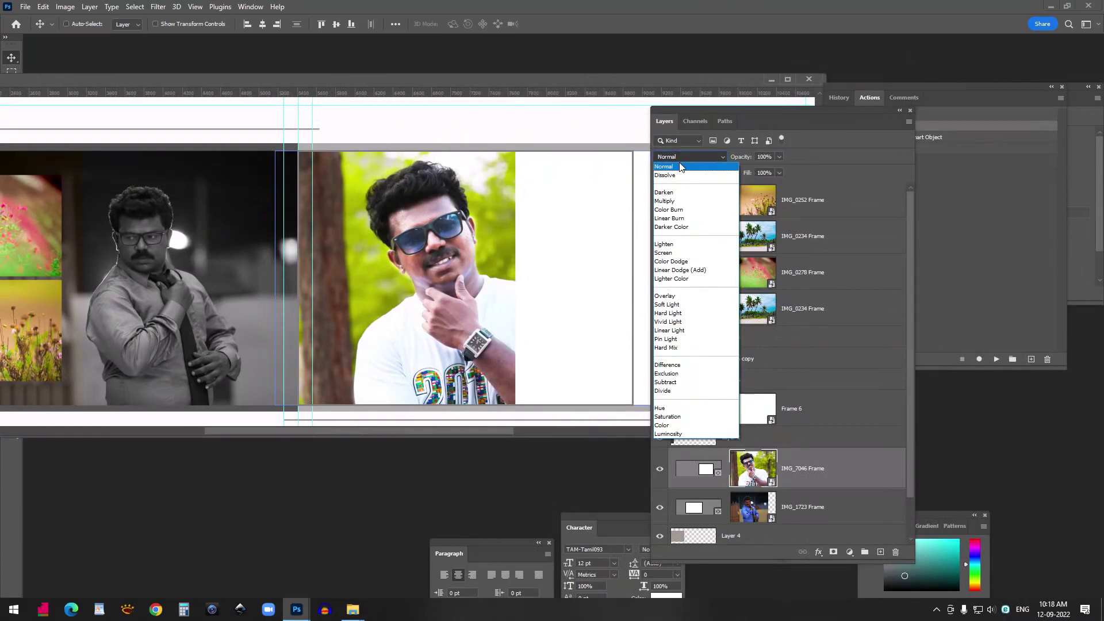
{"action": "left_click", "coordinate": [681, 166]}
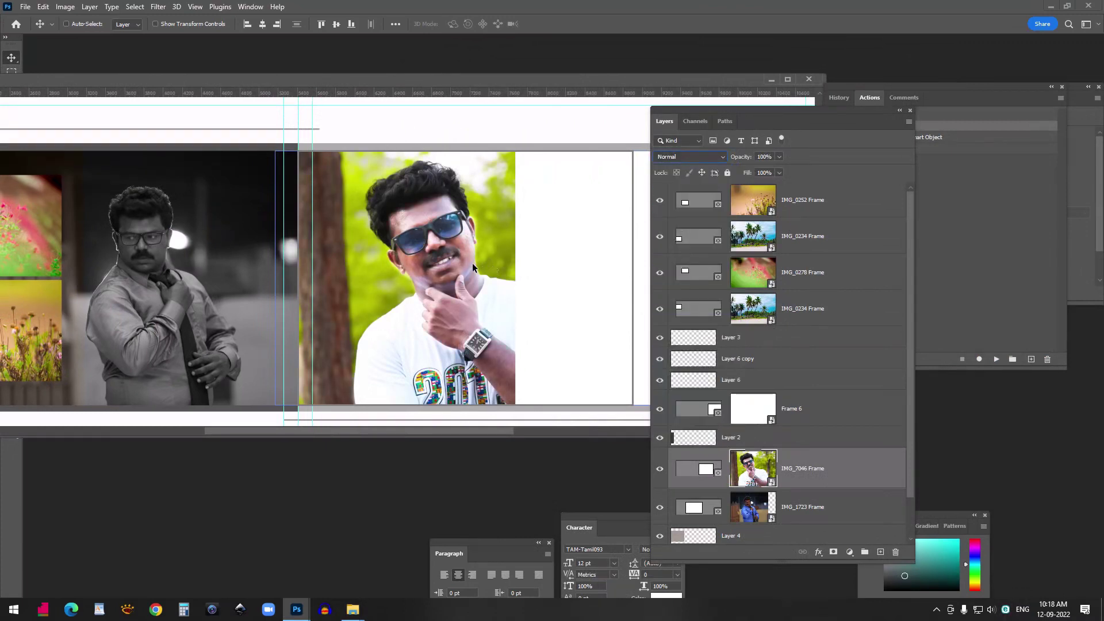
{"action": "left_click_drag", "start_coordinate": [429, 79], "coordinate": [484, 86]}
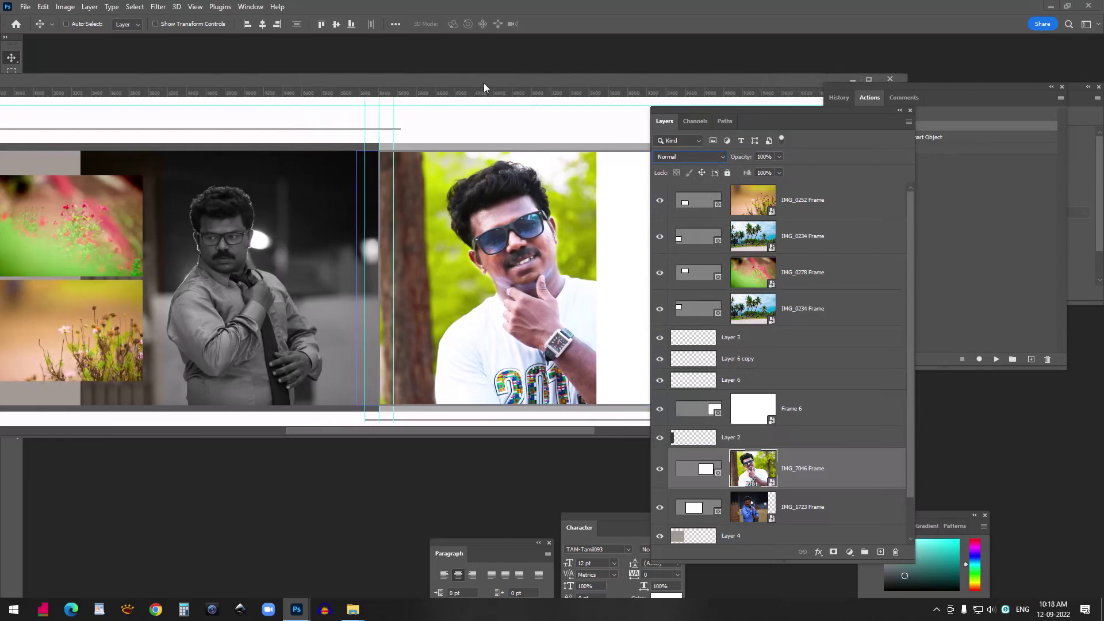
{"action": "left_click_drag", "start_coordinate": [561, 289], "coordinate": [526, 291]}
Fill the white Frame 6 at the right end of the spread with the Ran (4) portrait from folder 00
{"action": "left_click_drag", "start_coordinate": [571, 81], "coordinate": [404, 89]}
{"action": "left_click", "coordinate": [592, 228]}
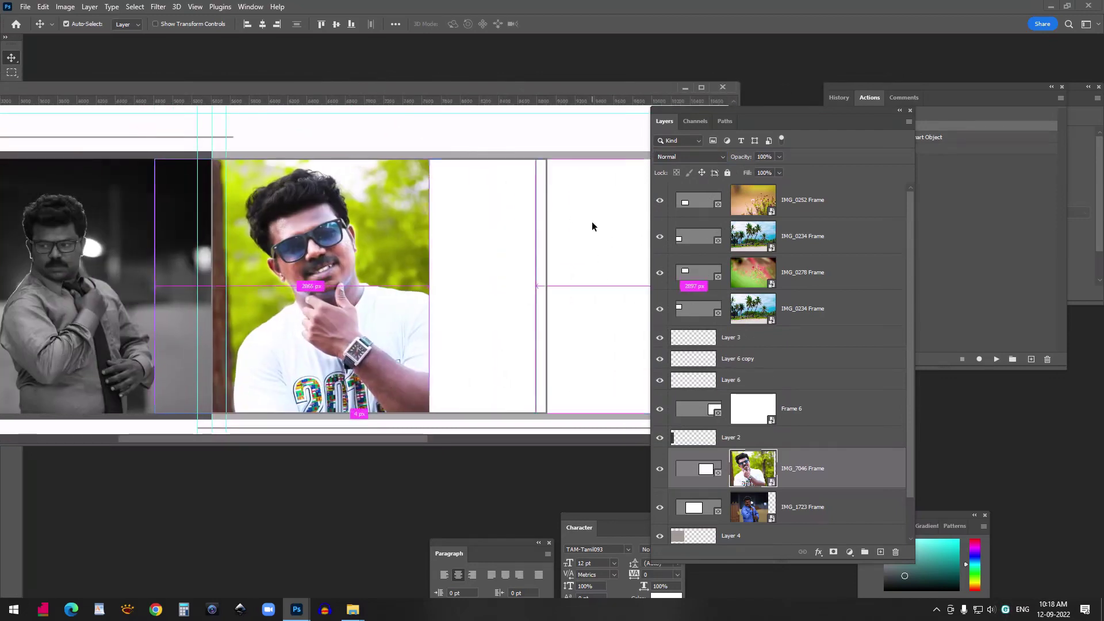
{"action": "left_click", "coordinate": [354, 608]}
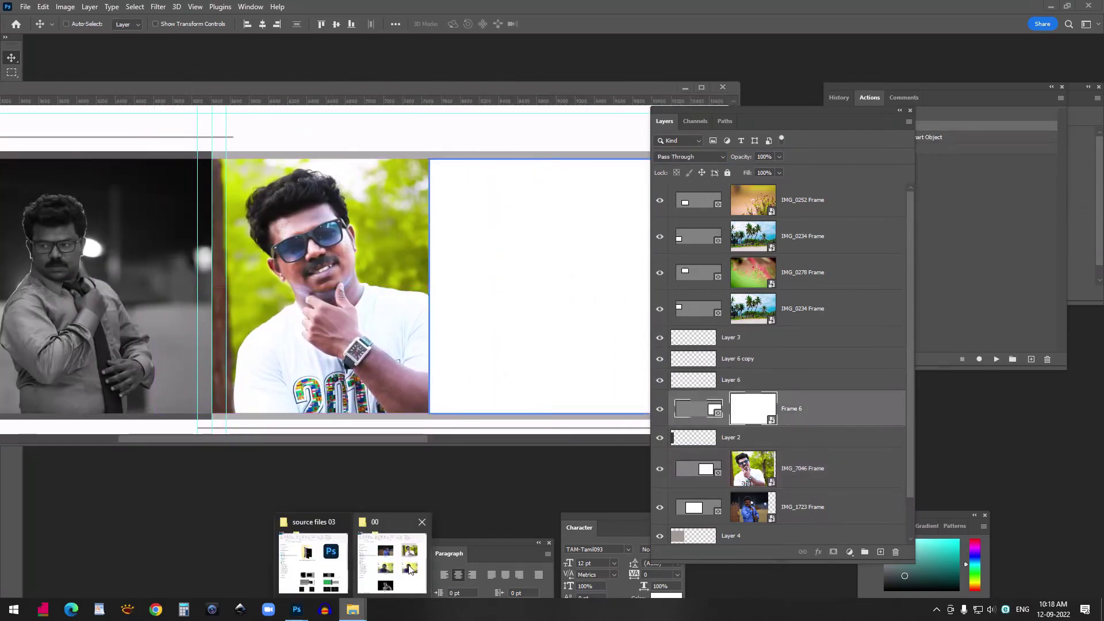
{"action": "left_click", "coordinate": [409, 568]}
{"action": "left_click_drag", "start_coordinate": [799, 374], "coordinate": [515, 332]}
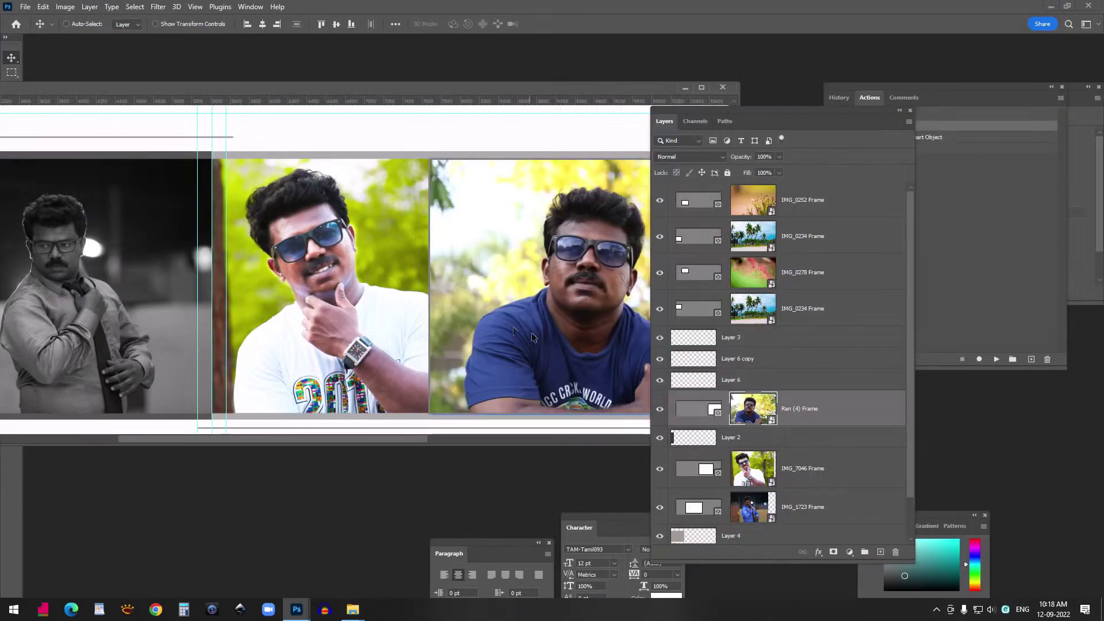
Save and close the filled 2.psd album spread
{"action": "left_click_drag", "start_coordinate": [506, 81], "coordinate": [734, 63]}
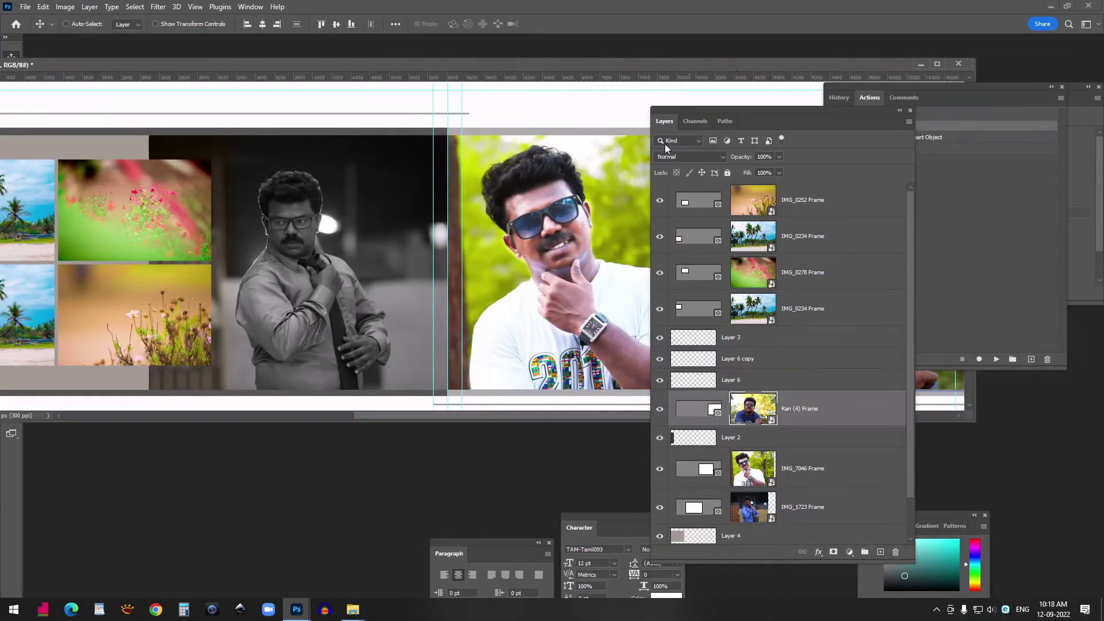
{"action": "left_click_drag", "start_coordinate": [564, 62], "coordinate": [187, 59]}
{"action": "left_click", "coordinate": [581, 61]}
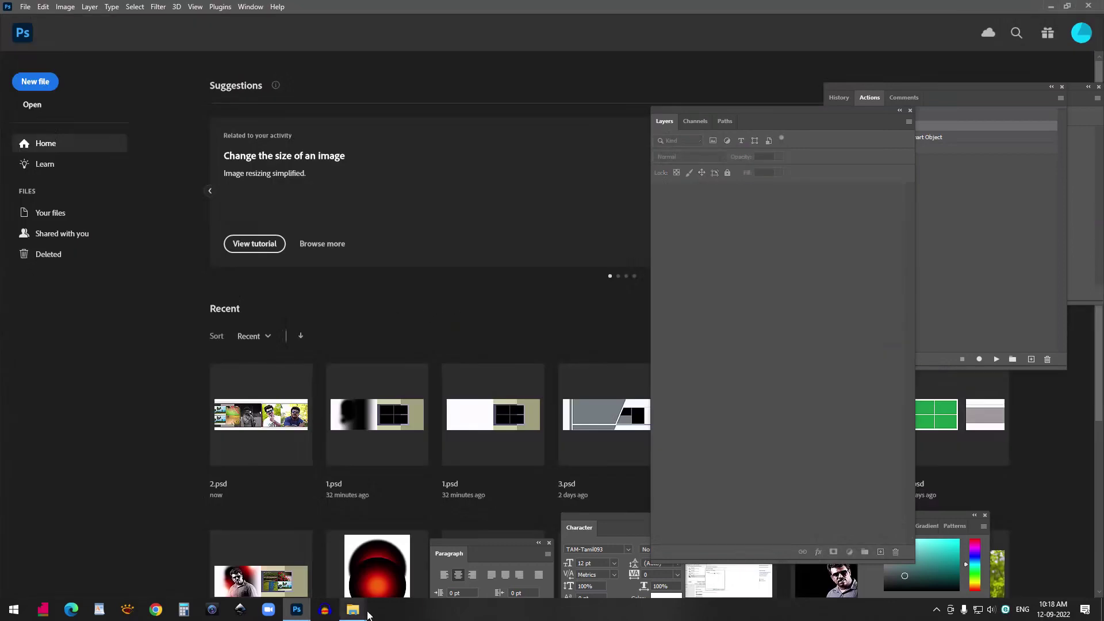
Open the 3.psd template from the source files 03 folder and float its document window
{"action": "mouse_move", "coordinate": [362, 610]}
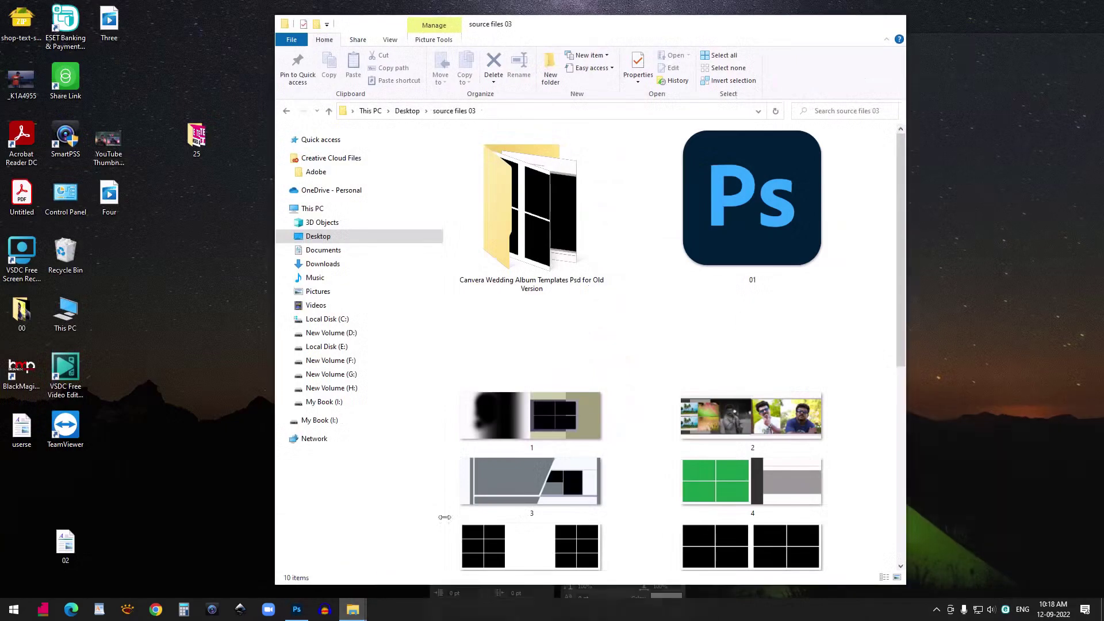
{"action": "left_click", "coordinate": [334, 567]}
{"action": "scroll", "coordinate": [803, 318], "scroll_direction": "down", "scroll_amount": 3}
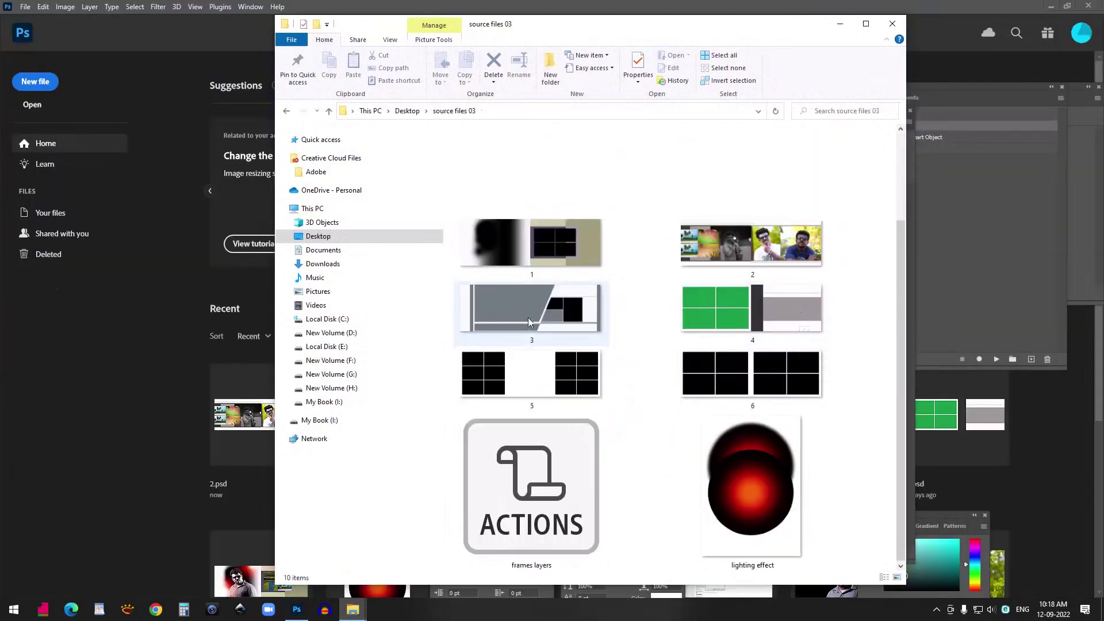
{"action": "double_click", "coordinate": [567, 311]}
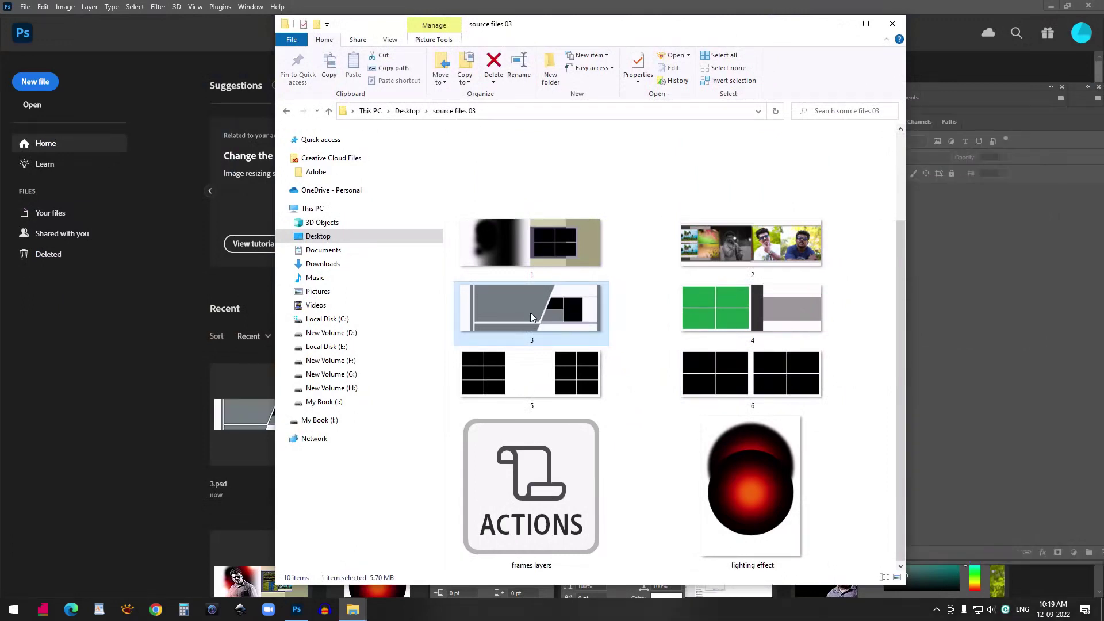
{"action": "left_click_drag", "start_coordinate": [532, 317], "coordinate": [102, 254]}
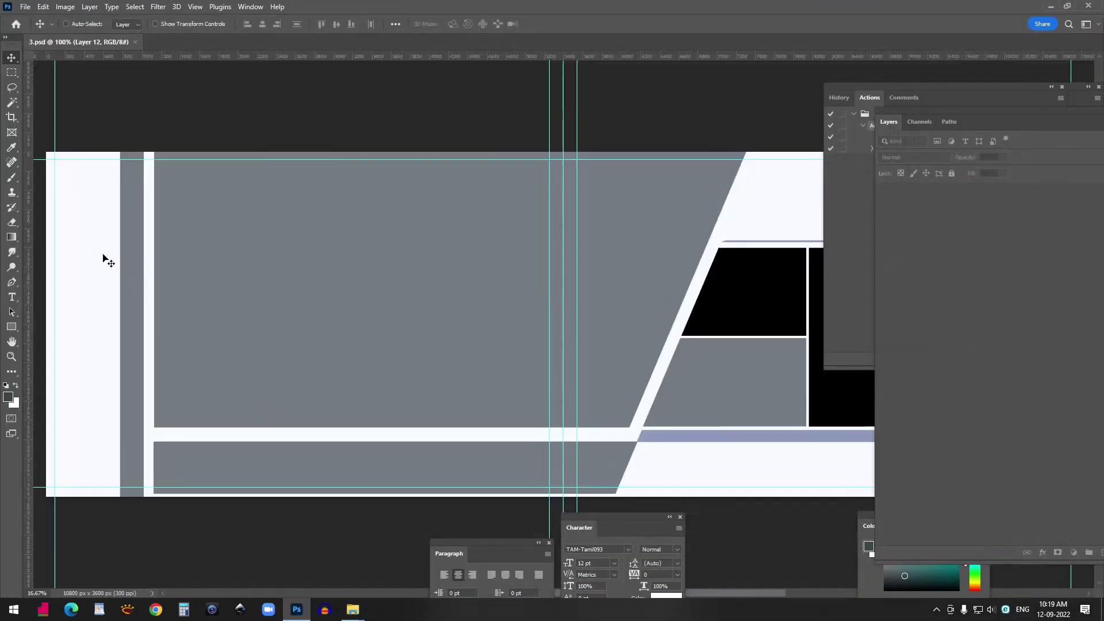
{"action": "left_click_drag", "start_coordinate": [100, 43], "coordinate": [147, 74]}
Place IMG_1723 from folder 00 over the large slanted gray shape in 3.psd
{"action": "mouse_move", "coordinate": [365, 591]}
{"action": "left_click", "coordinate": [395, 552]}
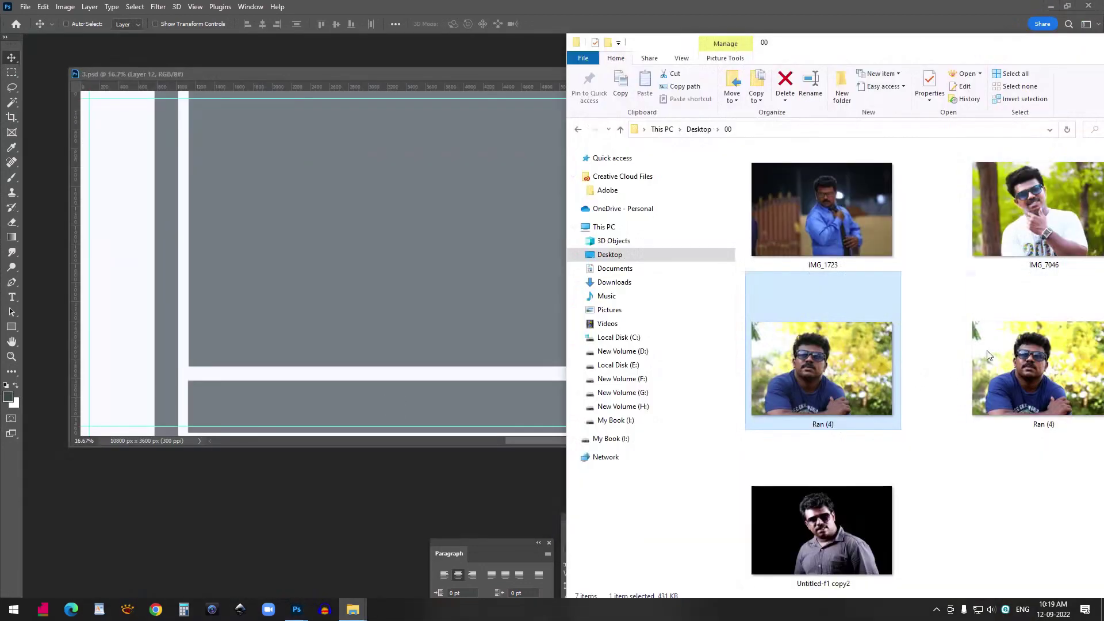
{"action": "scroll", "coordinate": [999, 292], "scroll_direction": "up", "scroll_amount": 3}
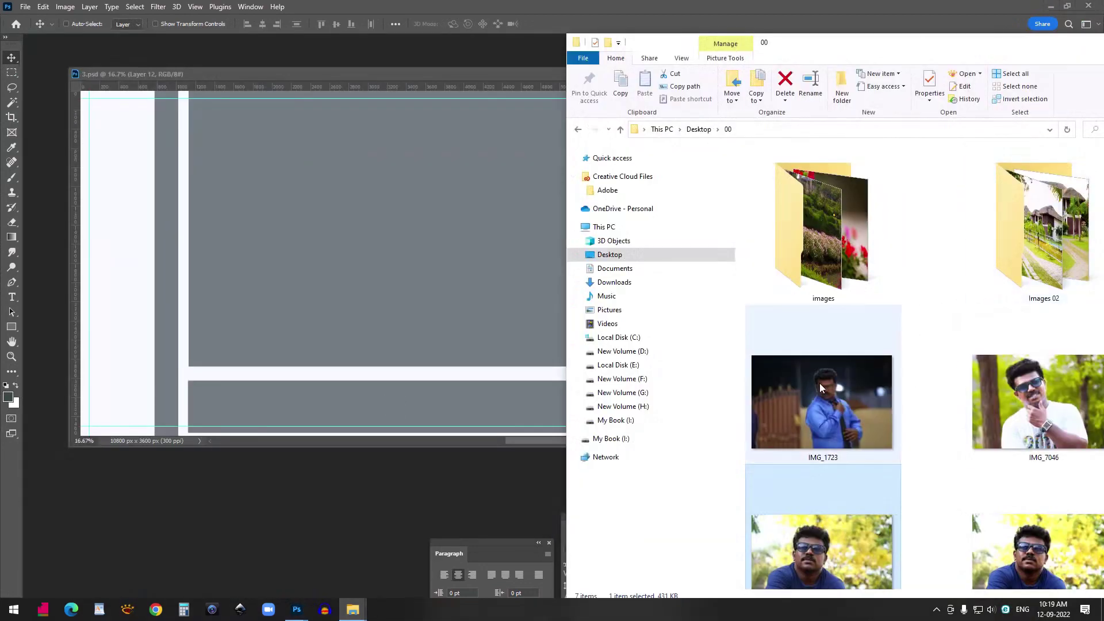
{"action": "left_click_drag", "start_coordinate": [819, 383], "coordinate": [443, 208]}
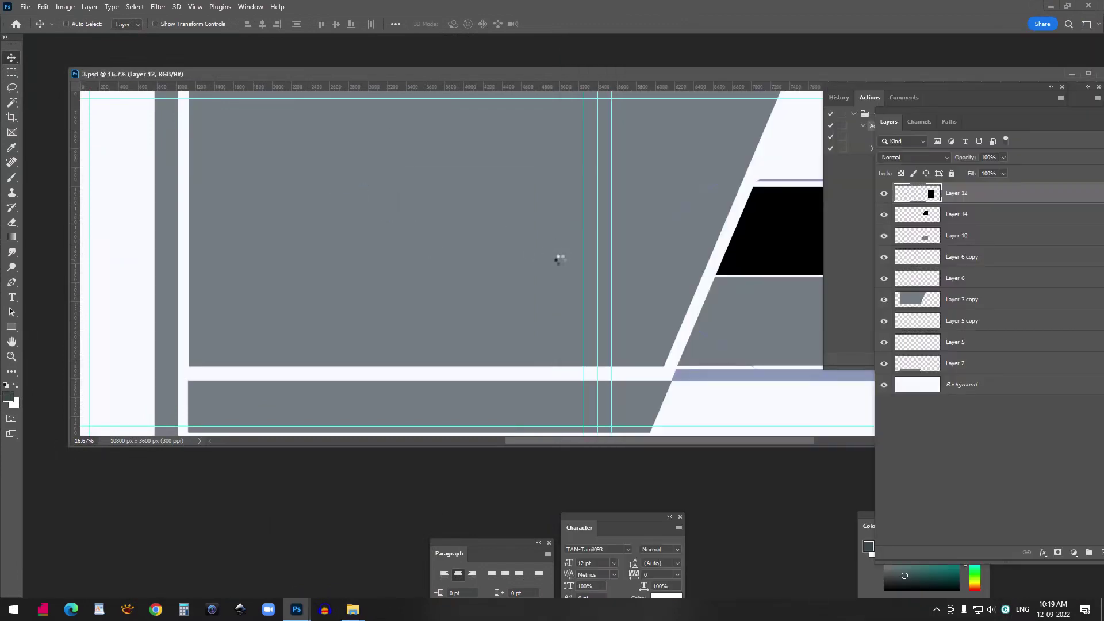
{"action": "left_click_drag", "start_coordinate": [530, 249], "coordinate": [377, 191]}
{"action": "key", "text": "Return"}
Reorder IMG_1723 directly above Layer 3 copy, clip it to that shape and adjust its position within it
{"action": "left_click_drag", "start_coordinate": [972, 197], "coordinate": [986, 310]}
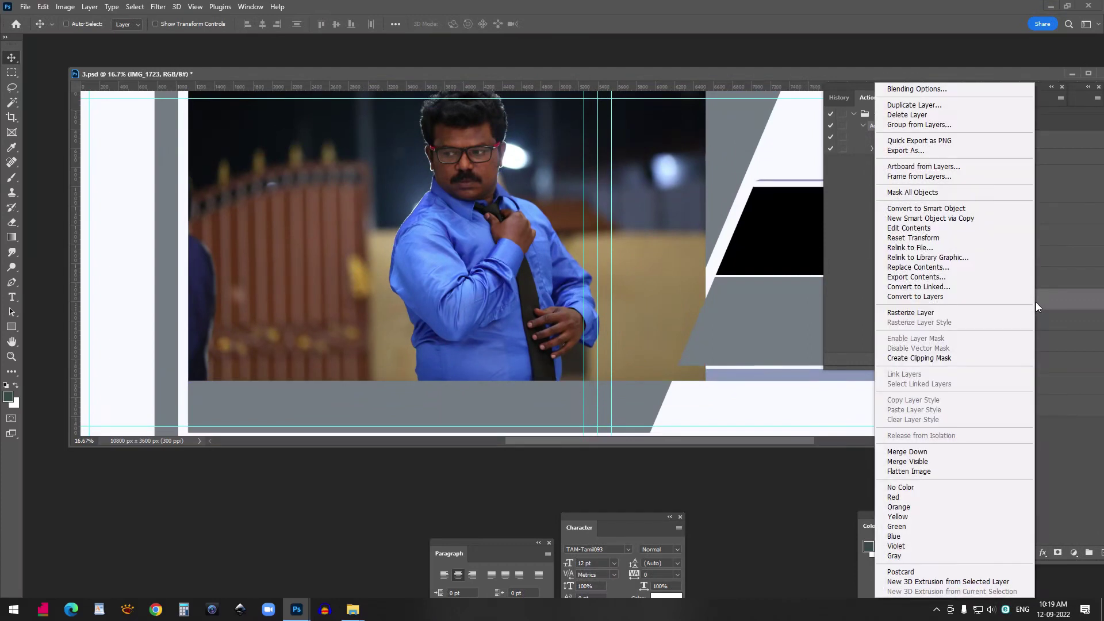
{"action": "left_click", "coordinate": [933, 360]}
{"action": "left_click_drag", "start_coordinate": [402, 151], "coordinate": [392, 177]}
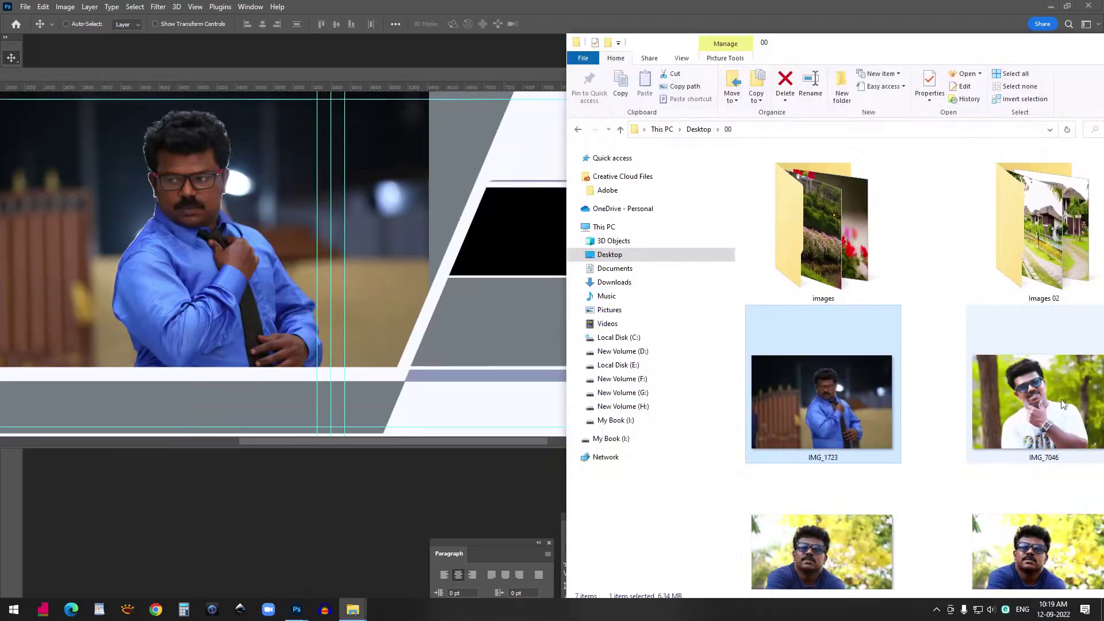
Place IMG_7046 from folder 00 and scale it to about 43.89% over the large black rectangle
{"action": "left_click_drag", "start_coordinate": [1038, 403], "coordinate": [486, 238]}
{"action": "left_click_drag", "start_coordinate": [1081, 446], "coordinate": [369, 247]}
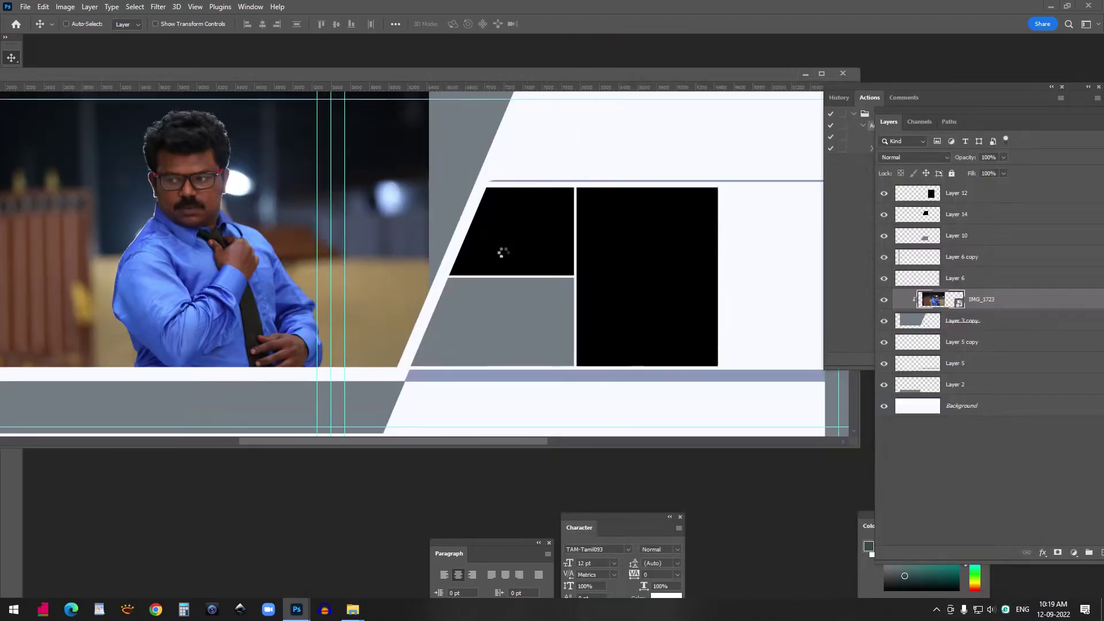
{"action": "left_click_drag", "start_coordinate": [616, 261], "coordinate": [602, 227]}
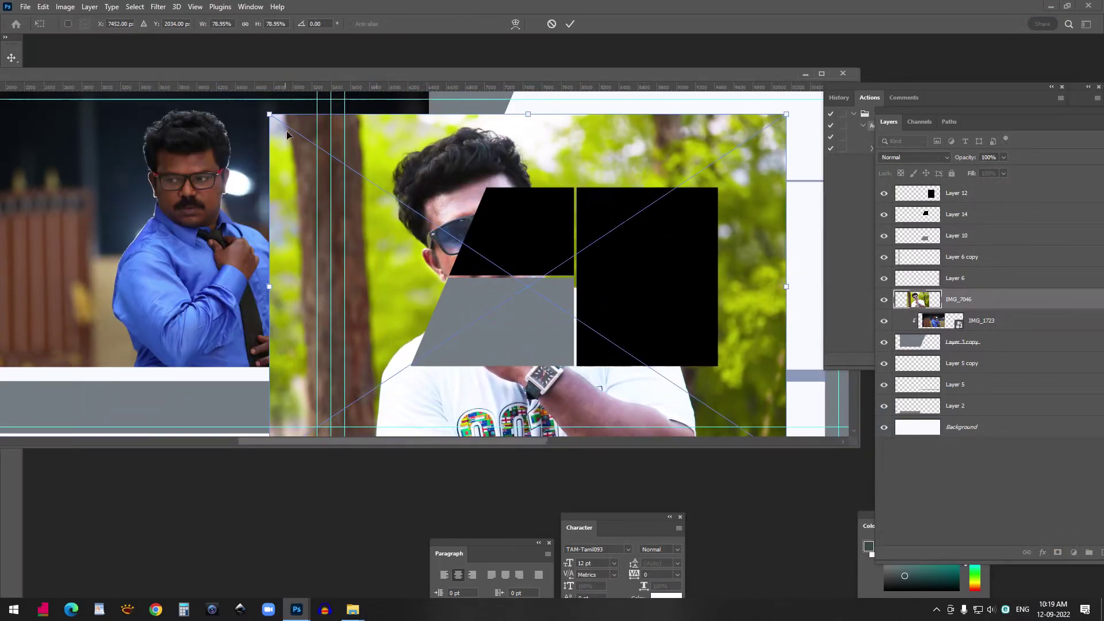
{"action": "left_click_drag", "start_coordinate": [270, 114], "coordinate": [546, 373]}
{"action": "left_click_drag", "start_coordinate": [700, 423], "coordinate": [665, 282]}
{"action": "left_click_drag", "start_coordinate": [751, 317], "coordinate": [802, 398]}
{"action": "key", "text": "Return"}
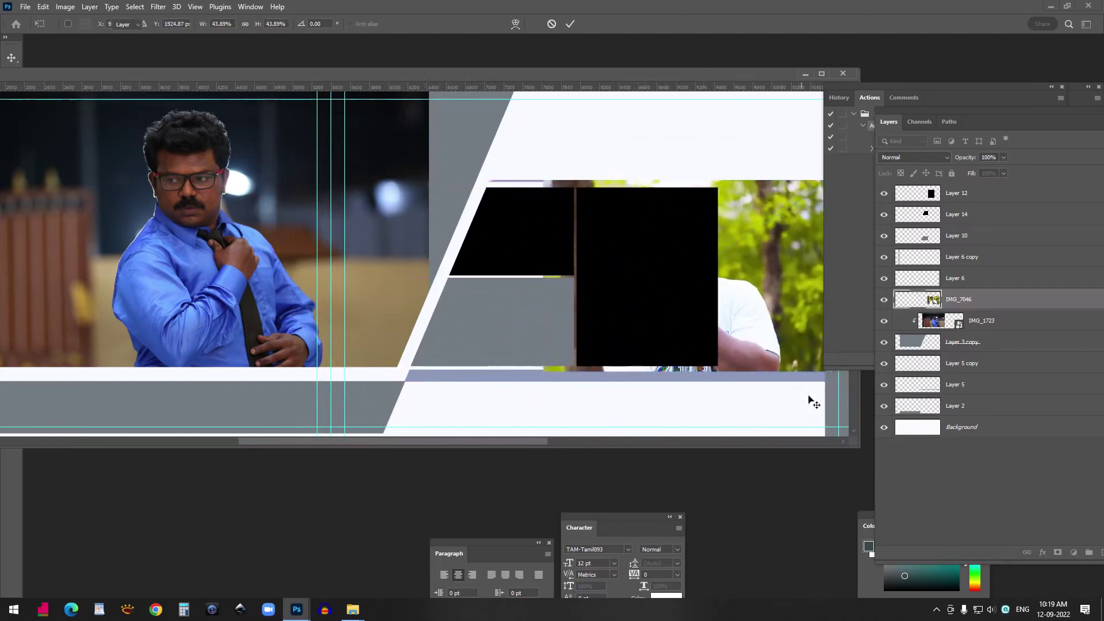
Move IMG_7046 above Layer 12, clip it to the black rectangle and shift the picture up and left within it
{"action": "left_click_drag", "start_coordinate": [978, 305], "coordinate": [977, 208]}
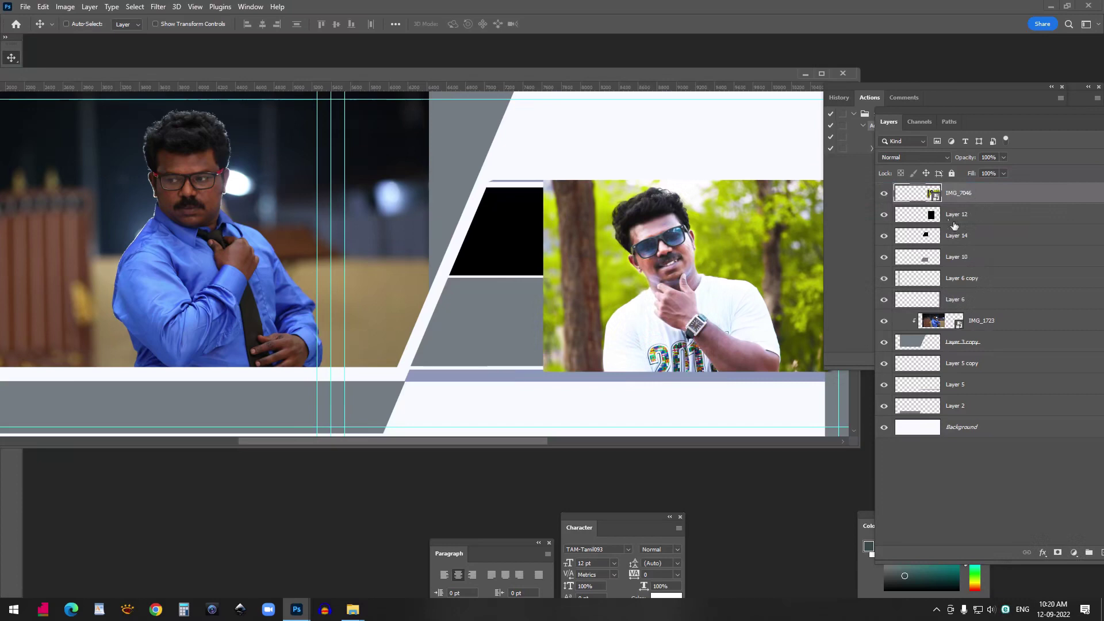
{"action": "right_click", "coordinate": [1001, 196]}
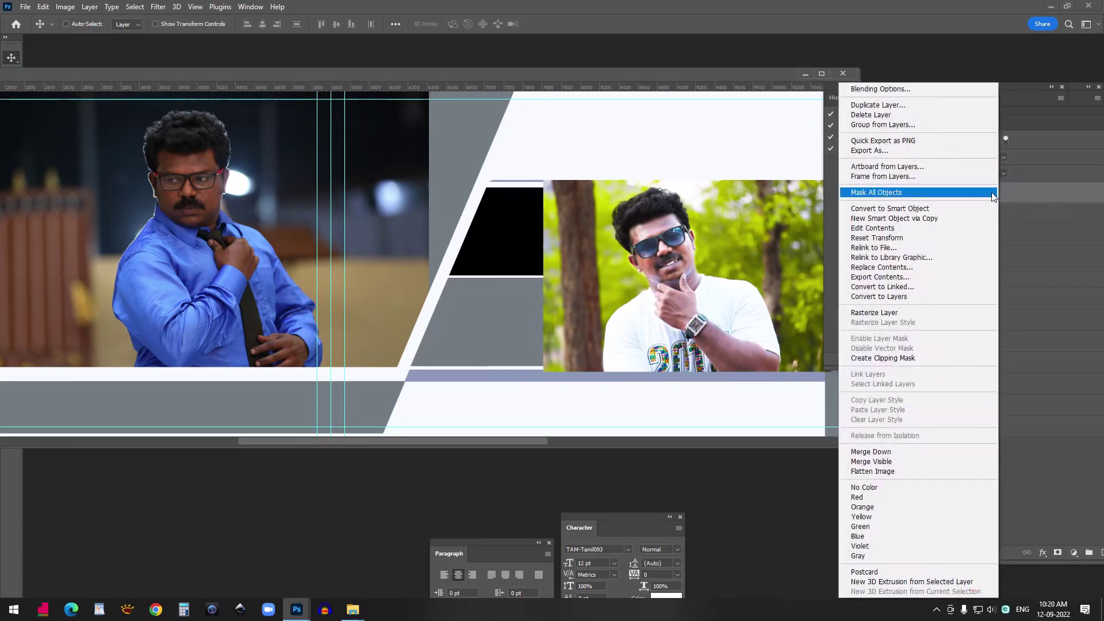
{"action": "left_click", "coordinate": [899, 359]}
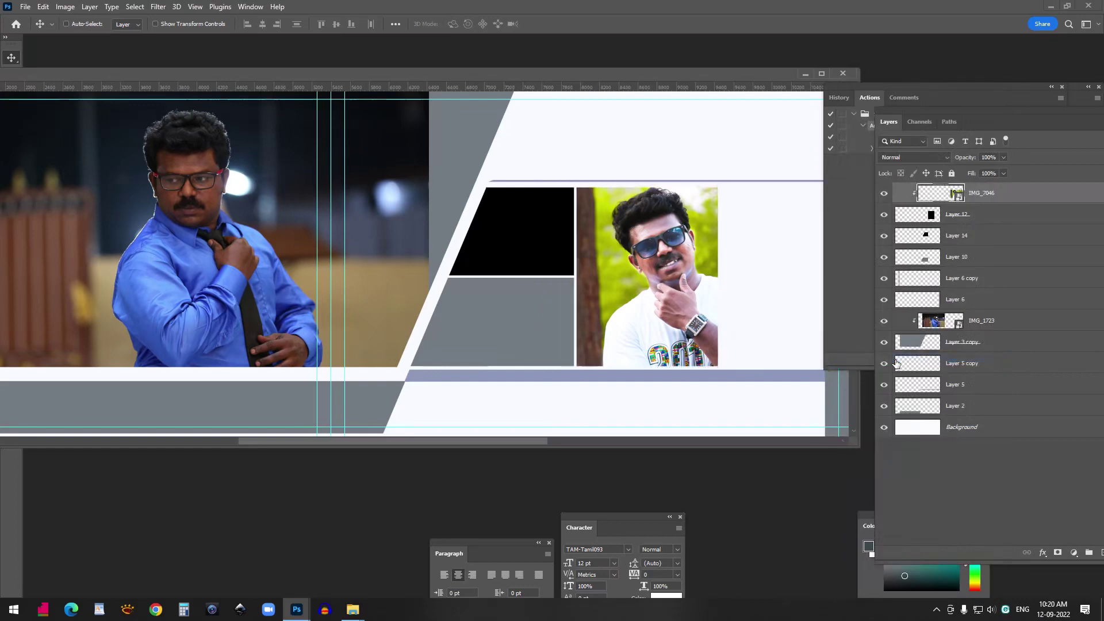
{"action": "left_click_drag", "start_coordinate": [655, 282], "coordinate": [672, 265]}
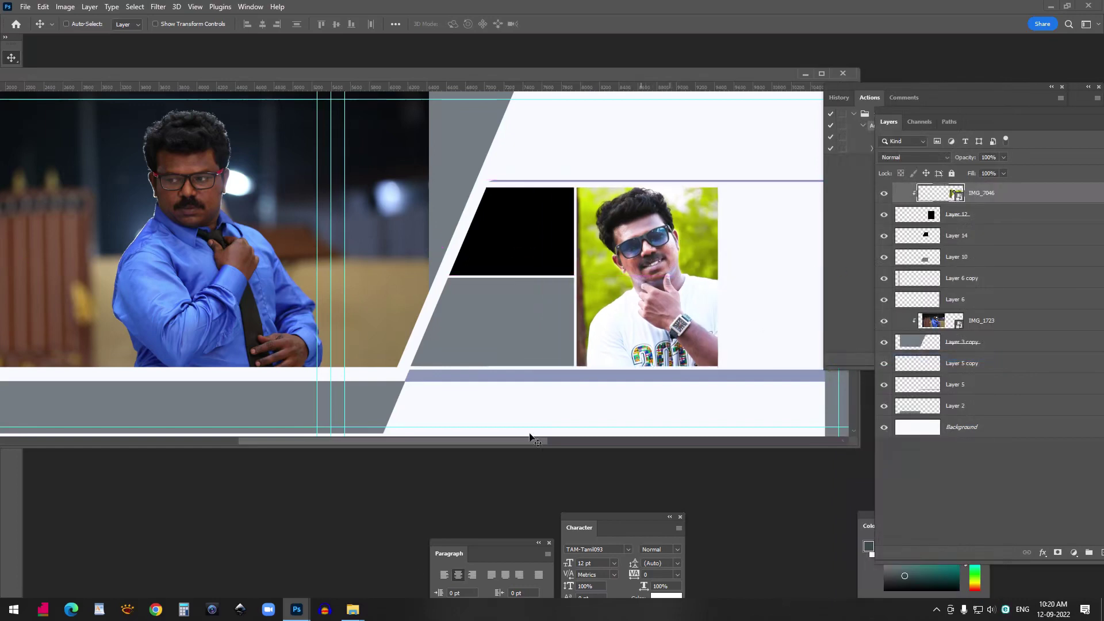
Close 3.psd without saving its changes
{"action": "mouse_move", "coordinate": [354, 614]}
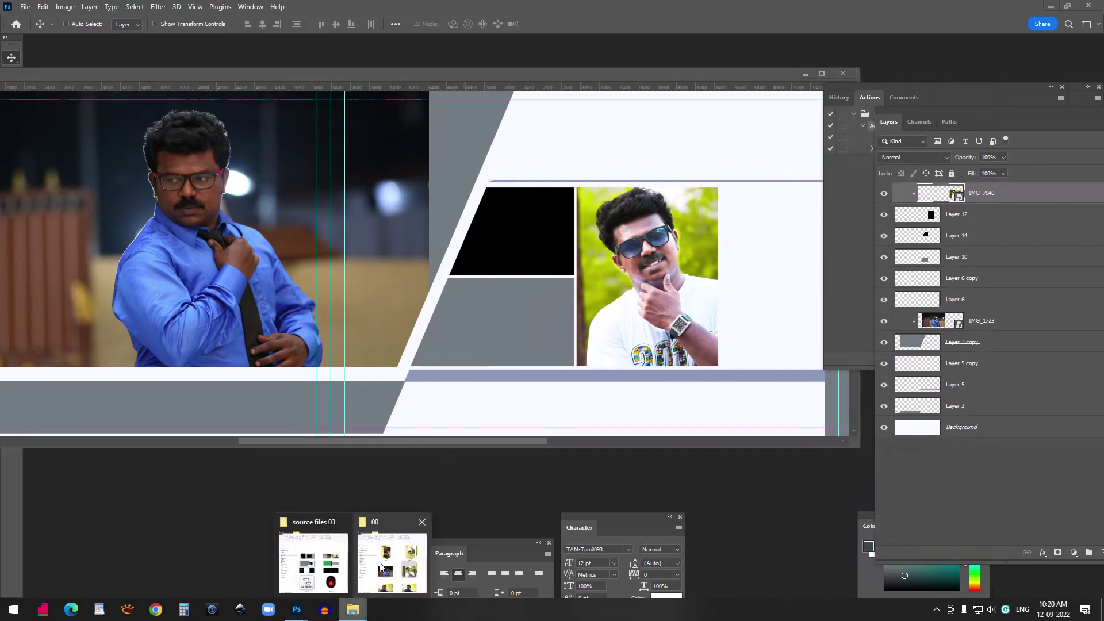
{"action": "left_click", "coordinate": [390, 567]}
{"action": "left_click", "coordinate": [492, 301]}
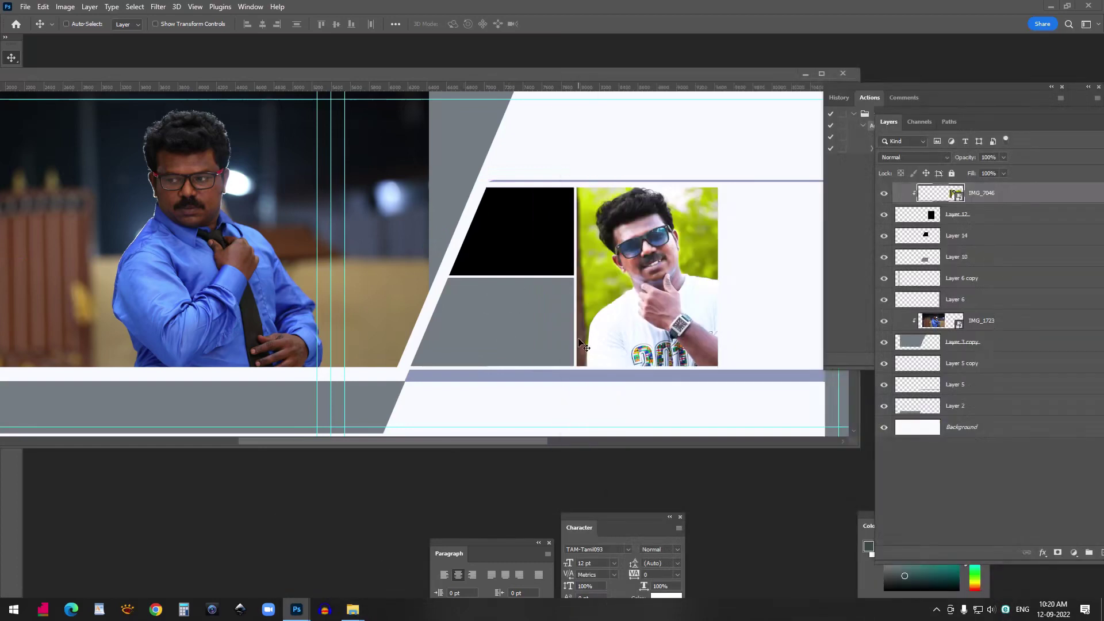
{"action": "left_click", "coordinate": [844, 73]}
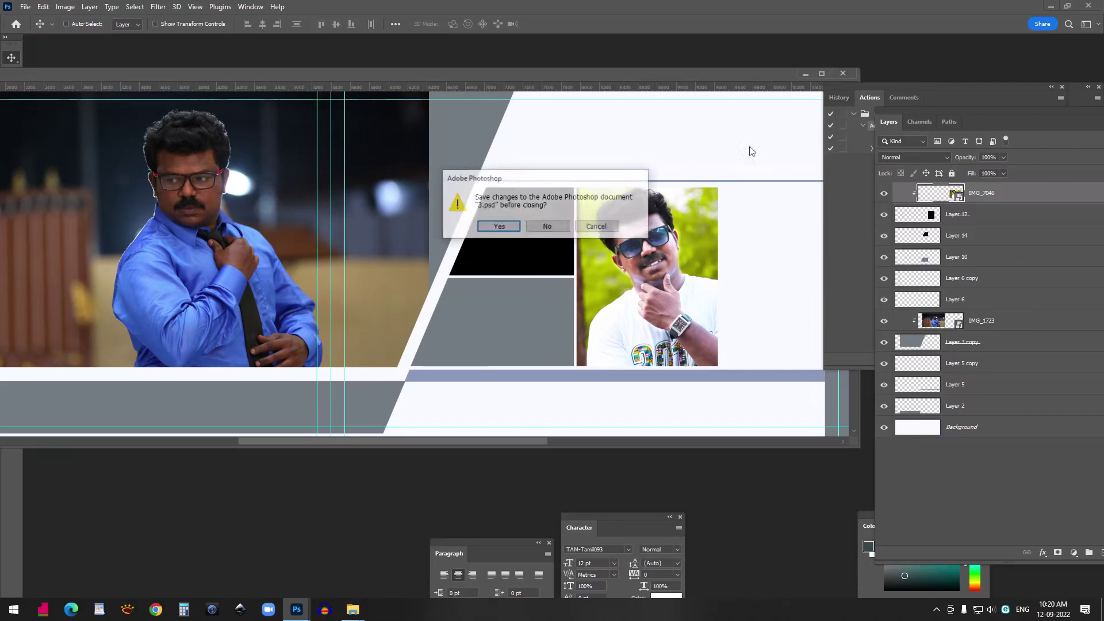
{"action": "left_click", "coordinate": [557, 228]}
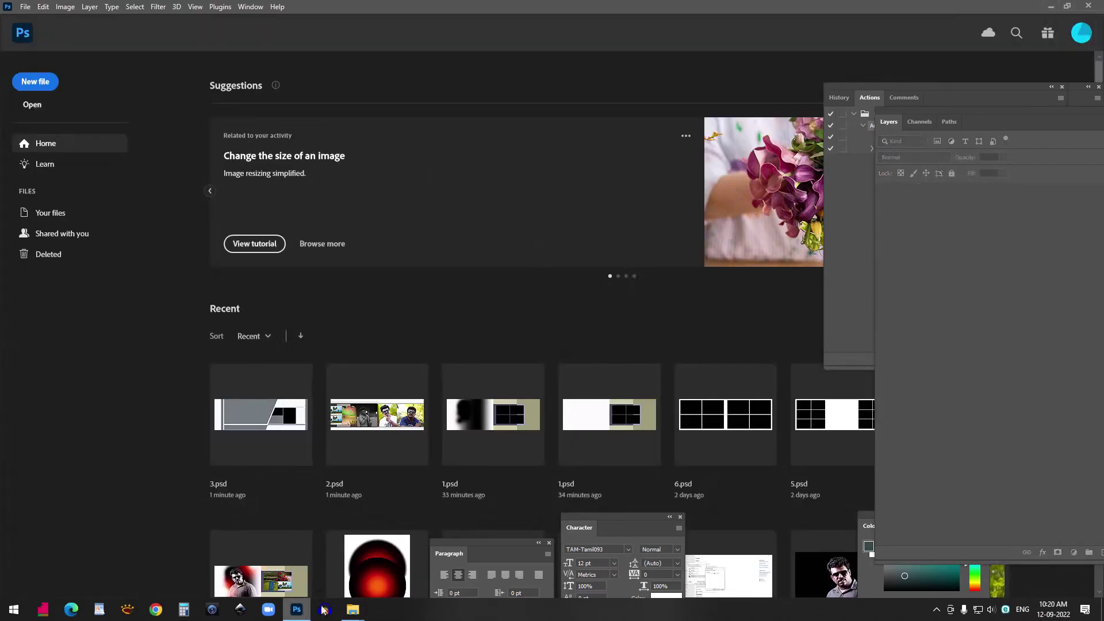
Open the 4.psd template with the green boxes from the source files 03 folder
{"action": "left_click", "coordinate": [313, 552]}
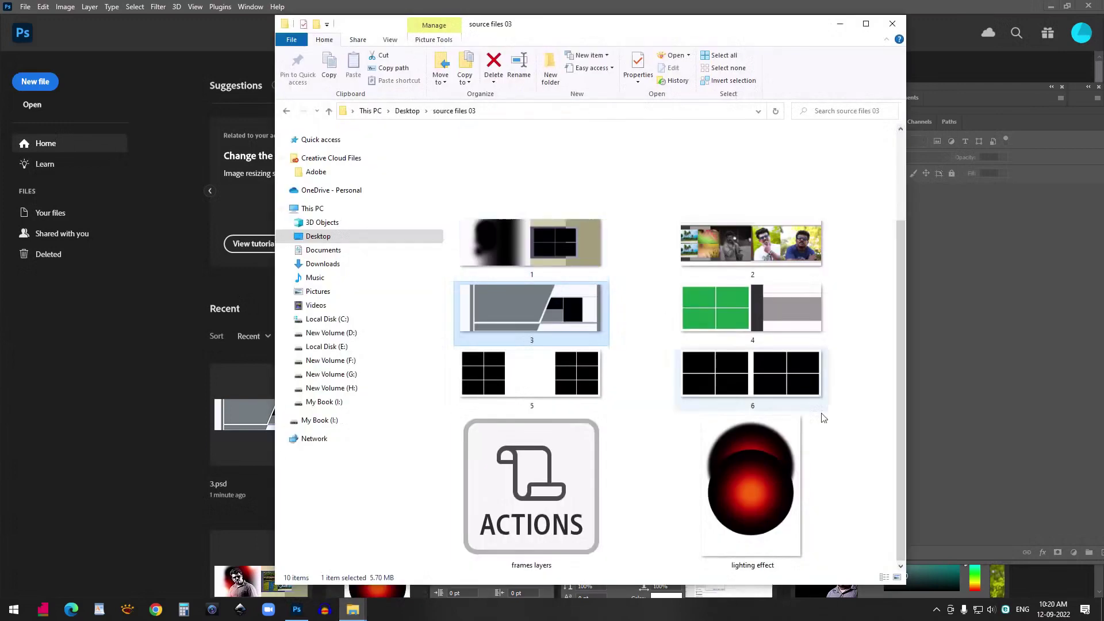
{"action": "scroll", "coordinate": [720, 358], "scroll_direction": "up", "scroll_amount": 3}
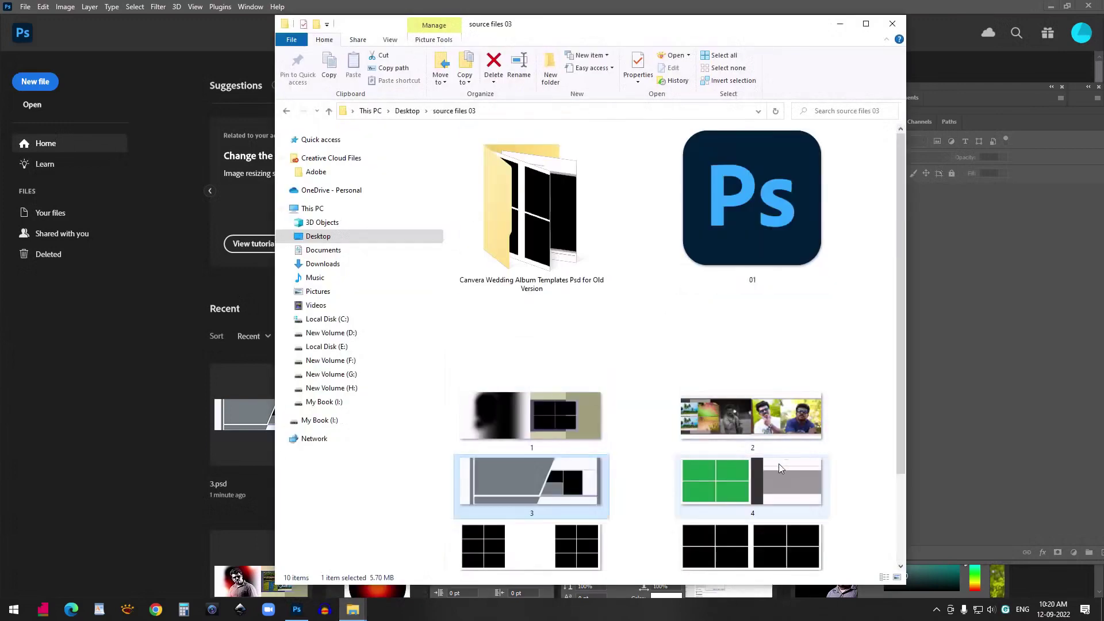
{"action": "left_click_drag", "start_coordinate": [722, 475], "coordinate": [167, 230]}
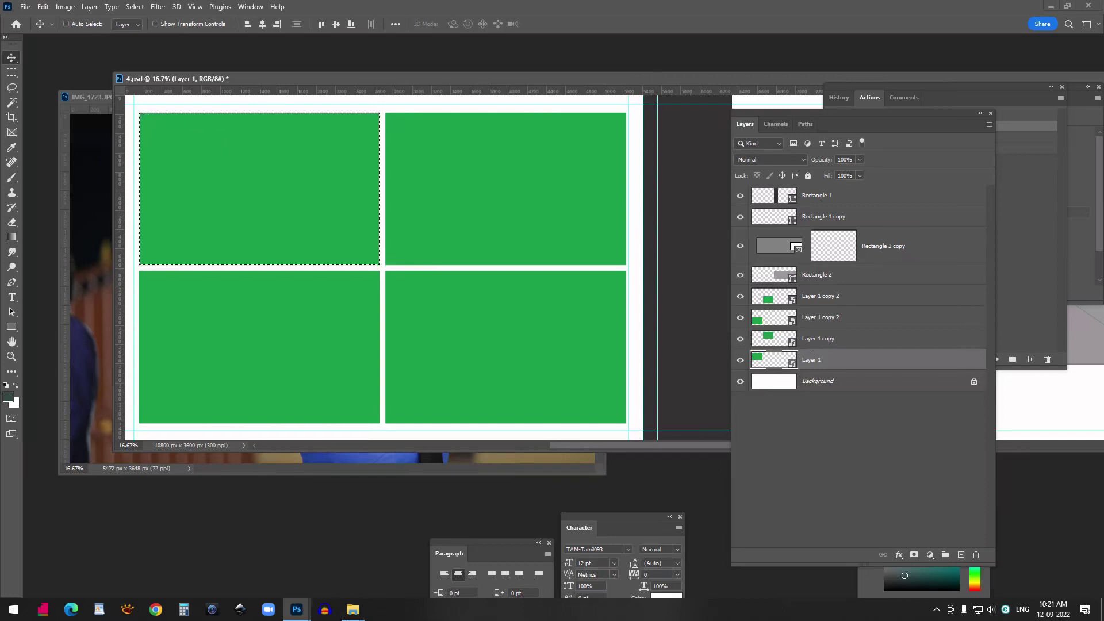
Reopen the 4.psd template from the source files 03 folder and float it in its own document window
{"action": "mouse_move", "coordinate": [353, 609]}
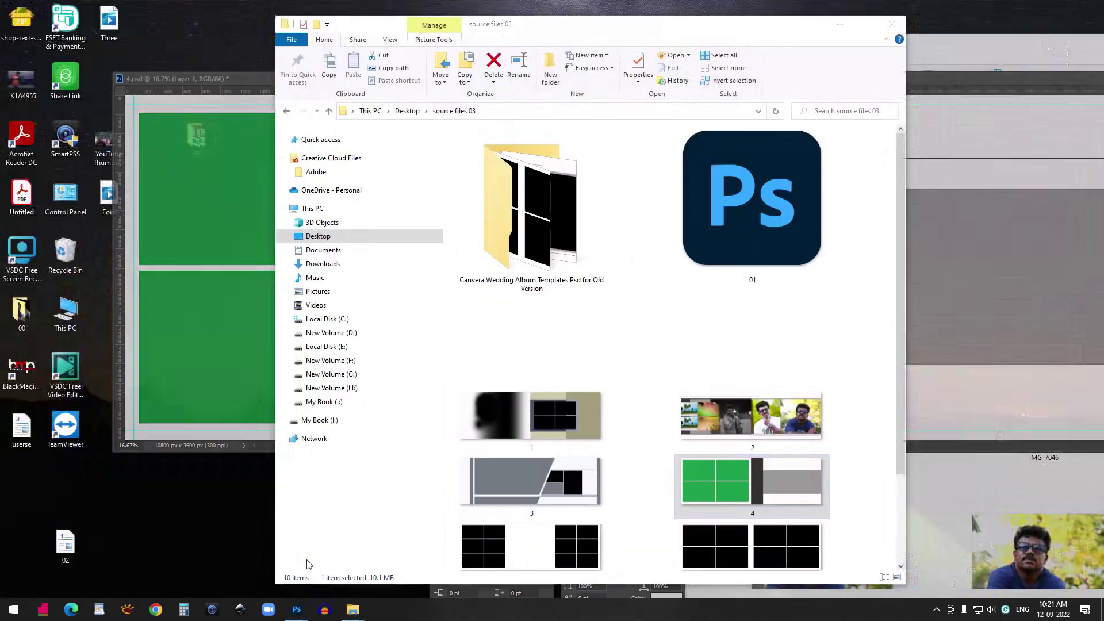
{"action": "left_click", "coordinate": [334, 564]}
{"action": "scroll", "coordinate": [627, 251], "scroll_direction": "down", "scroll_amount": 3}
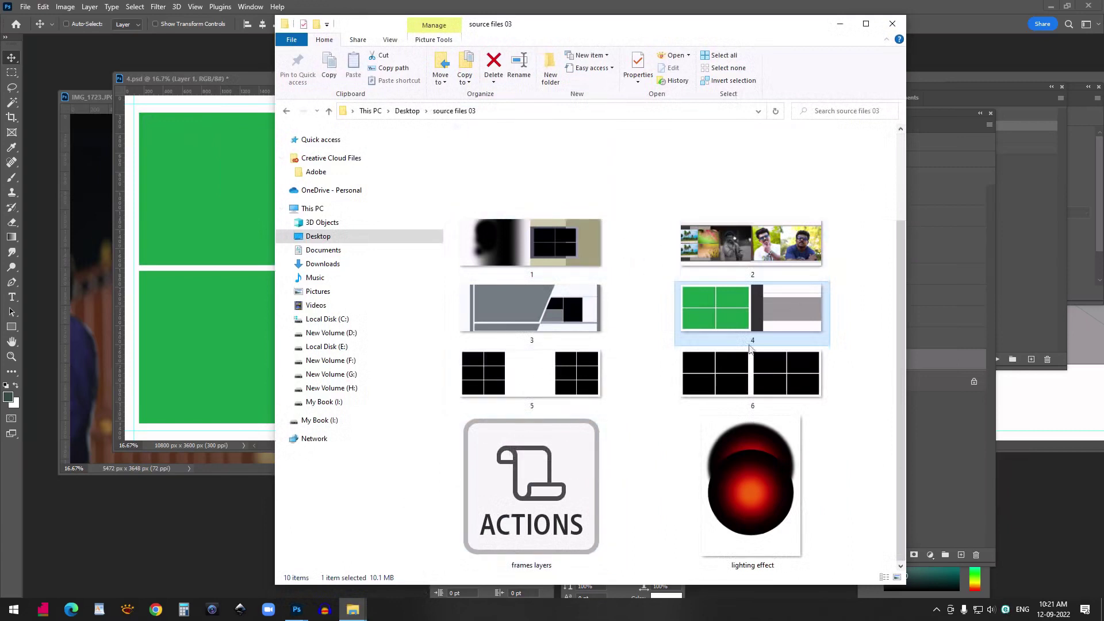
{"action": "scroll", "coordinate": [631, 402], "scroll_direction": "up", "scroll_amount": 3}
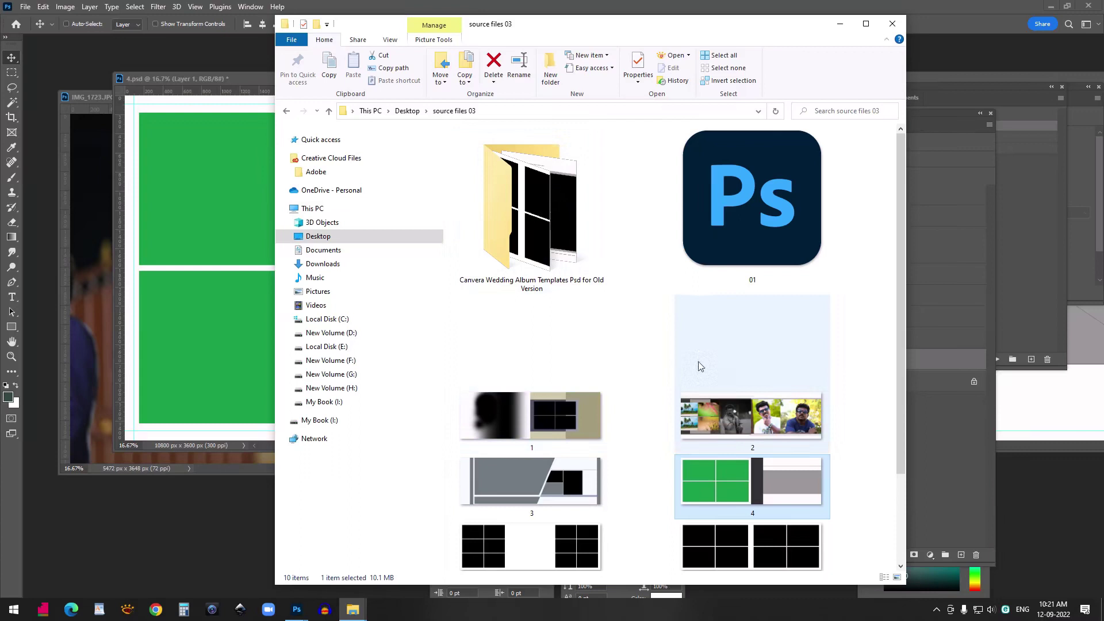
{"action": "scroll", "coordinate": [679, 364], "scroll_direction": "down", "scroll_amount": 3}
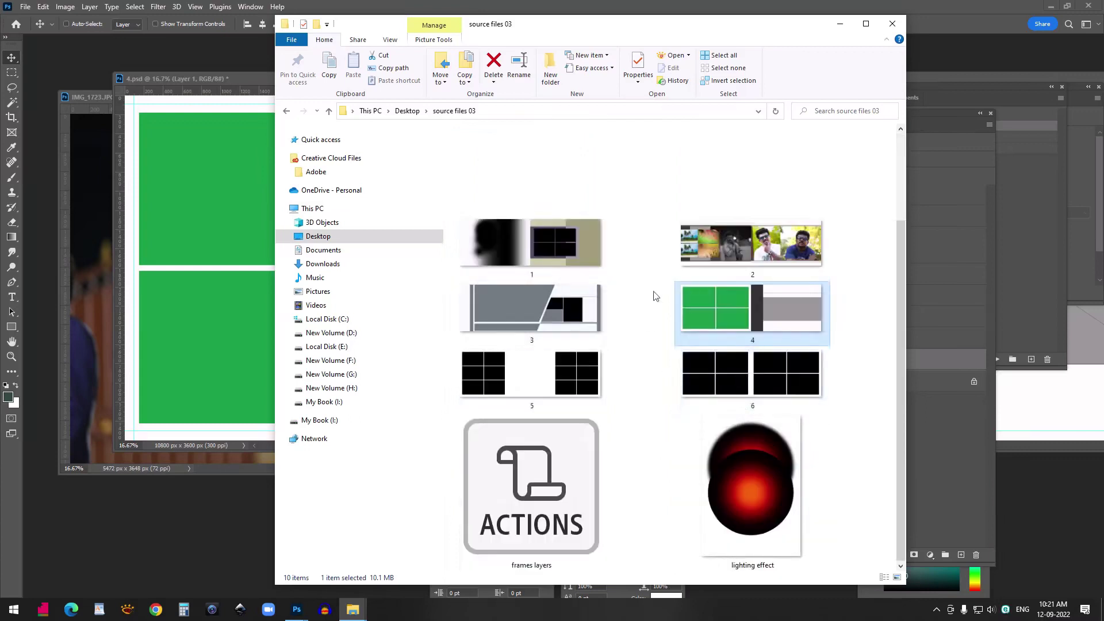
{"action": "scroll", "coordinate": [650, 333], "scroll_direction": "up", "scroll_amount": 3}
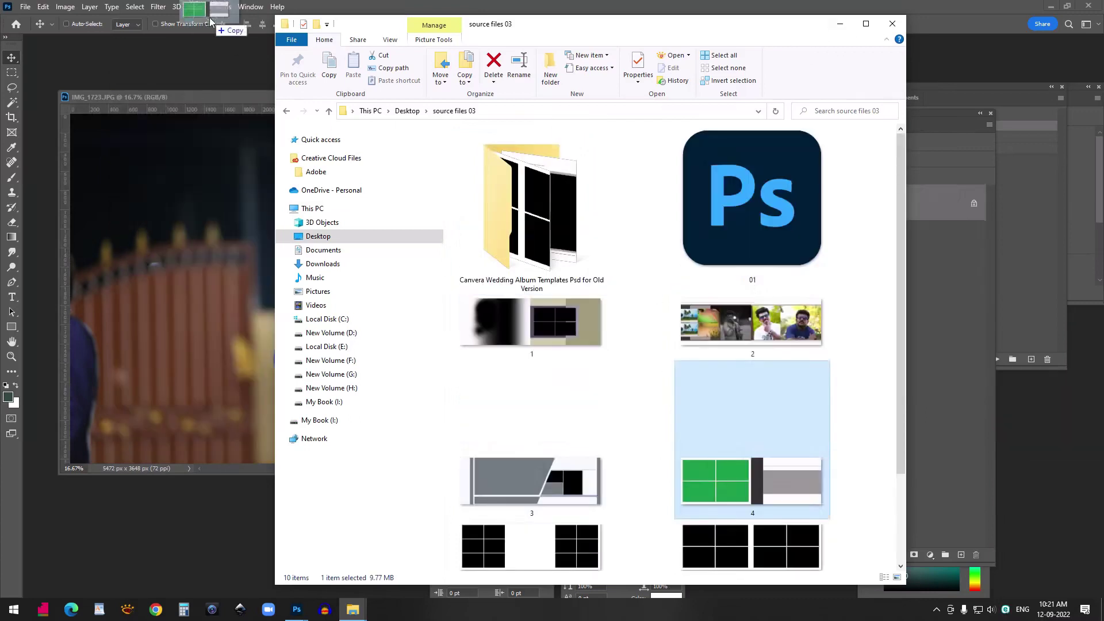
{"action": "left_click_drag", "start_coordinate": [211, 22], "coordinate": [210, 53]}
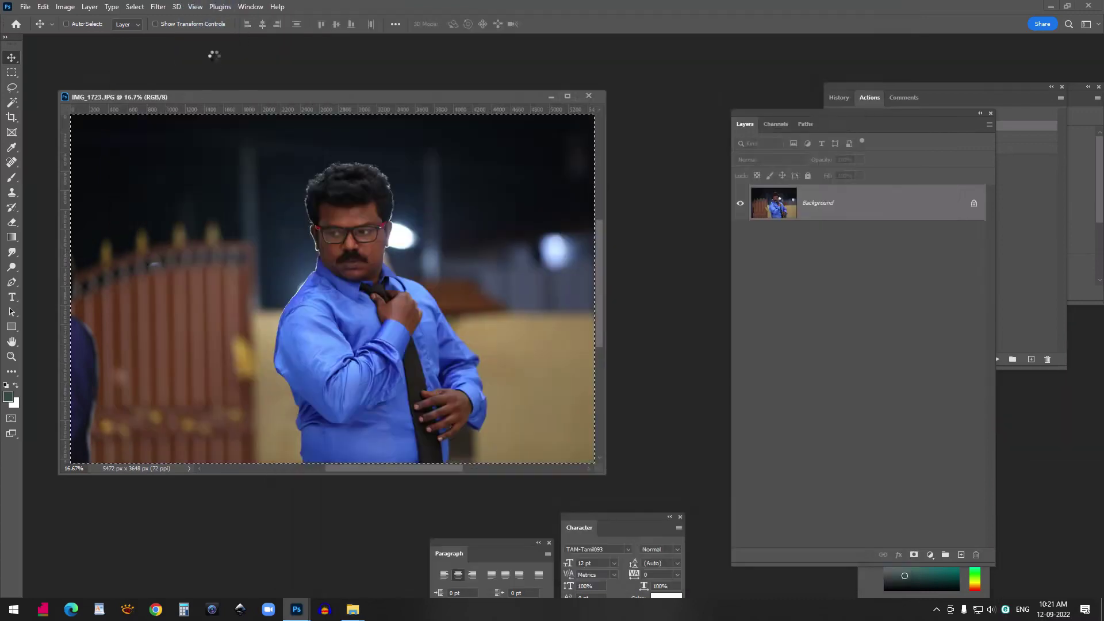
{"action": "left_click_drag", "start_coordinate": [75, 42], "coordinate": [379, 181]}
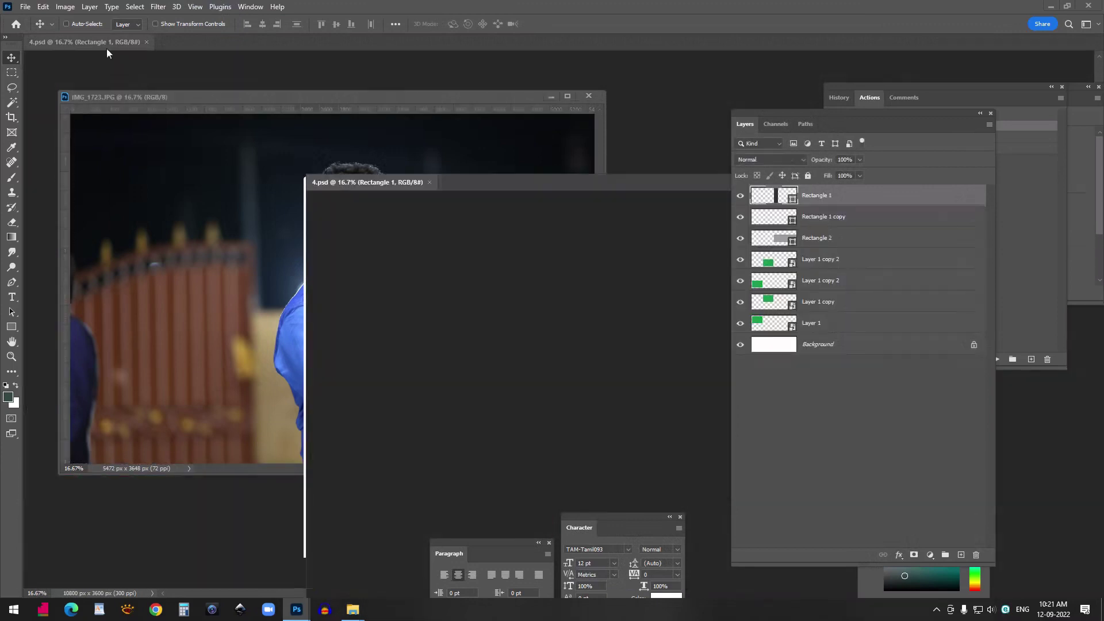
Select the entire IMG_1723.JPG photo and copy it
{"action": "left_click", "coordinate": [196, 274]}
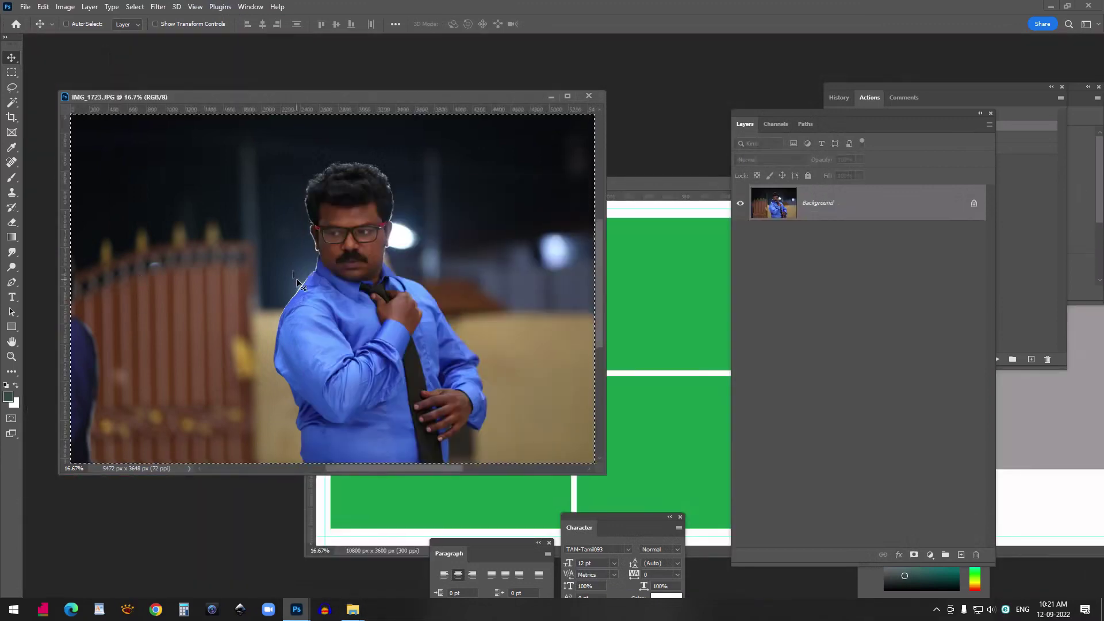
{"action": "key", "text": "ctrl+a"}
{"action": "left_click", "coordinate": [44, 7]}
{"action": "left_click", "coordinate": [59, 85]}
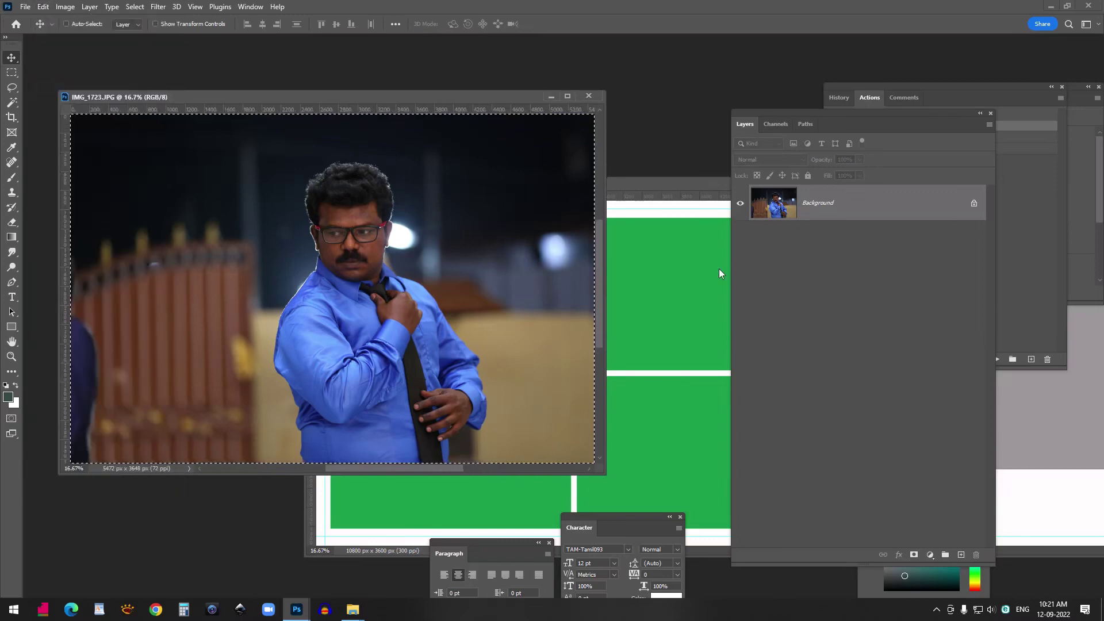
In 4.psd, load the upper-left green box (Layer 1) as a selection and paste the copied photo into it with Paste Into
{"action": "left_click", "coordinate": [582, 180]}
{"action": "left_click_drag", "start_coordinate": [581, 181], "coordinate": [433, 114]}
{"action": "left_click", "coordinate": [366, 231], "text": "ctrl"}
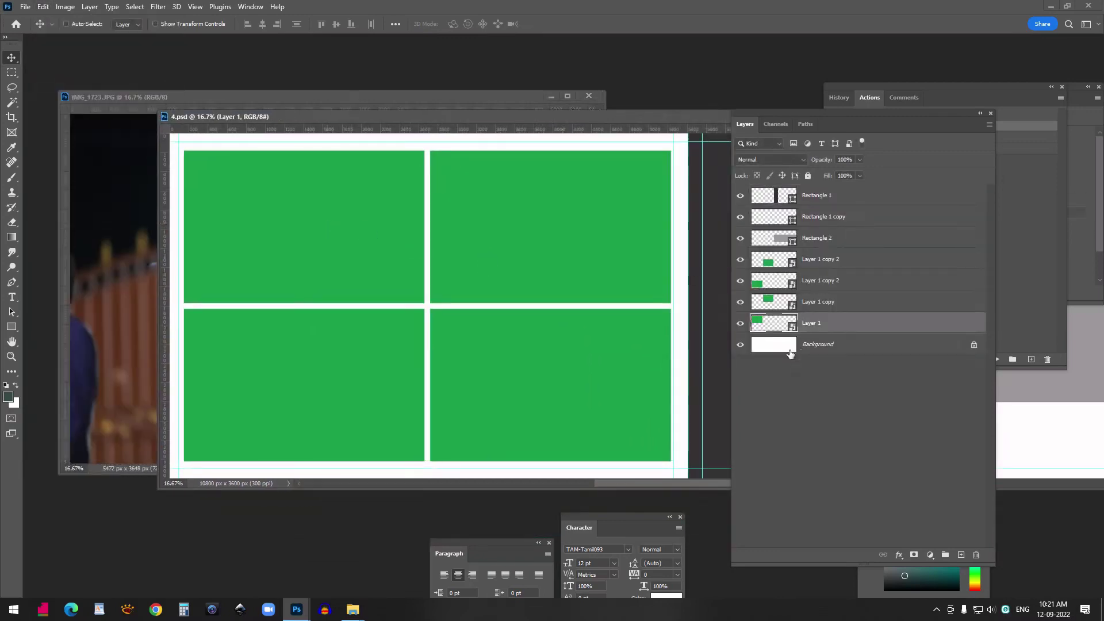
{"action": "left_click", "coordinate": [773, 322], "text": "ctrl"}
{"action": "left_click", "coordinate": [44, 7]}
{"action": "mouse_move", "coordinate": [56, 126]}
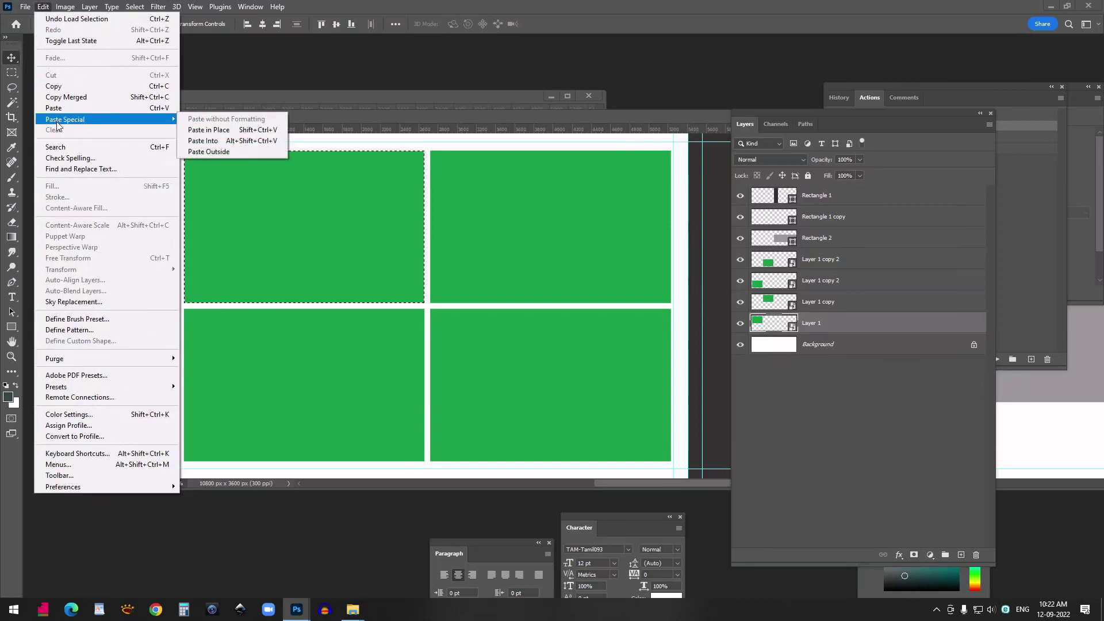
{"action": "left_click", "coordinate": [248, 140]}
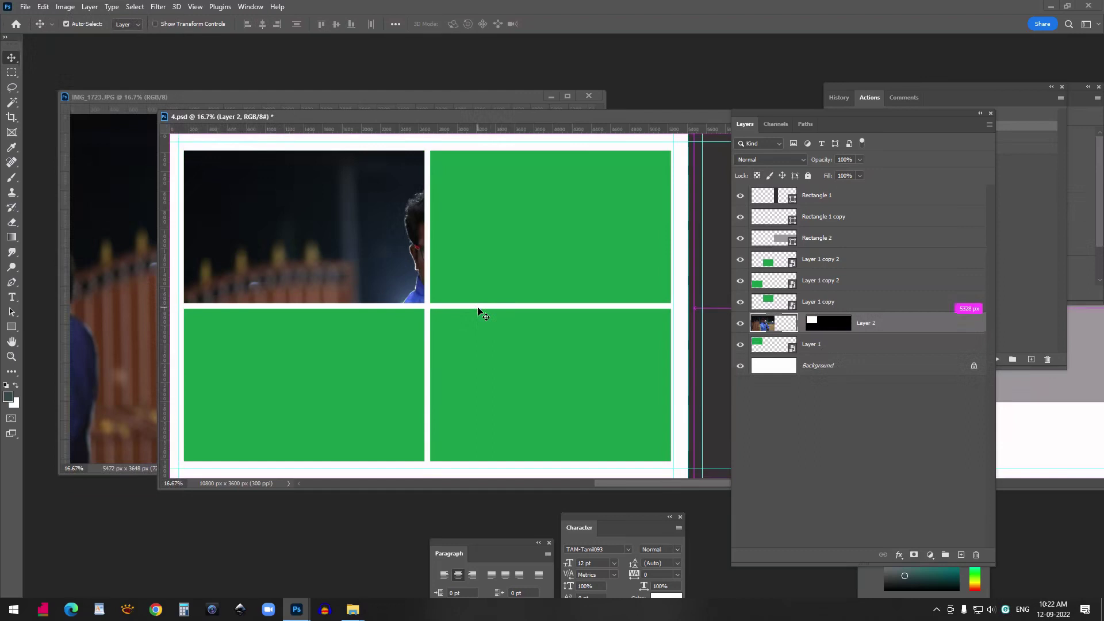
Scale the pasted IMG_1723 photo down with Free Transform to fit the upper-left frame
{"action": "key", "text": "ctrl+t"}
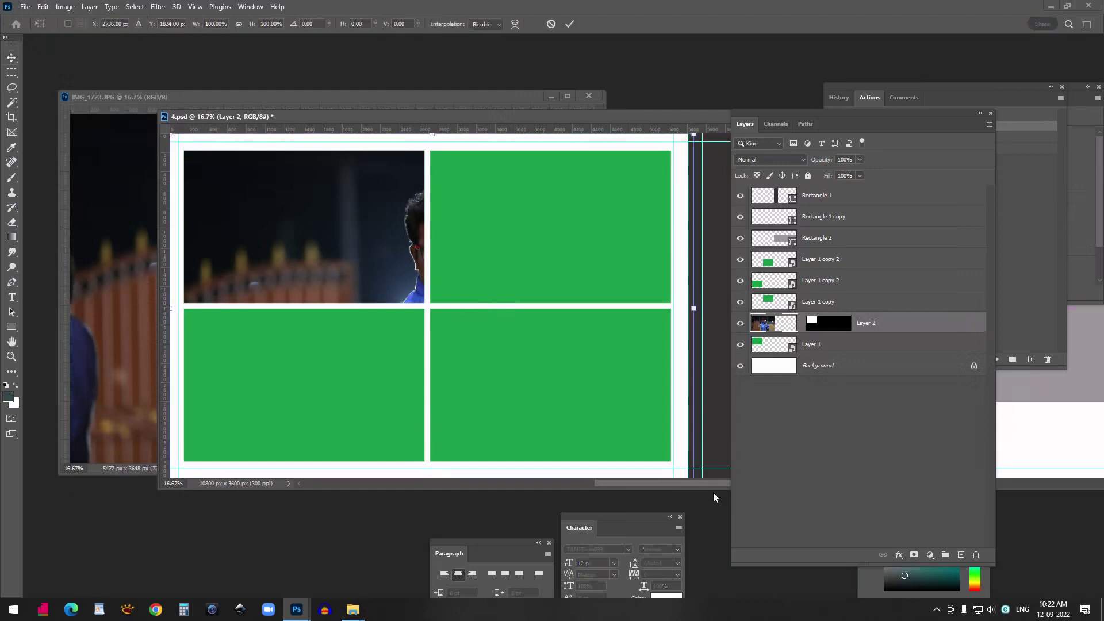
{"action": "left_click_drag", "start_coordinate": [713, 493], "coordinate": [712, 593]}
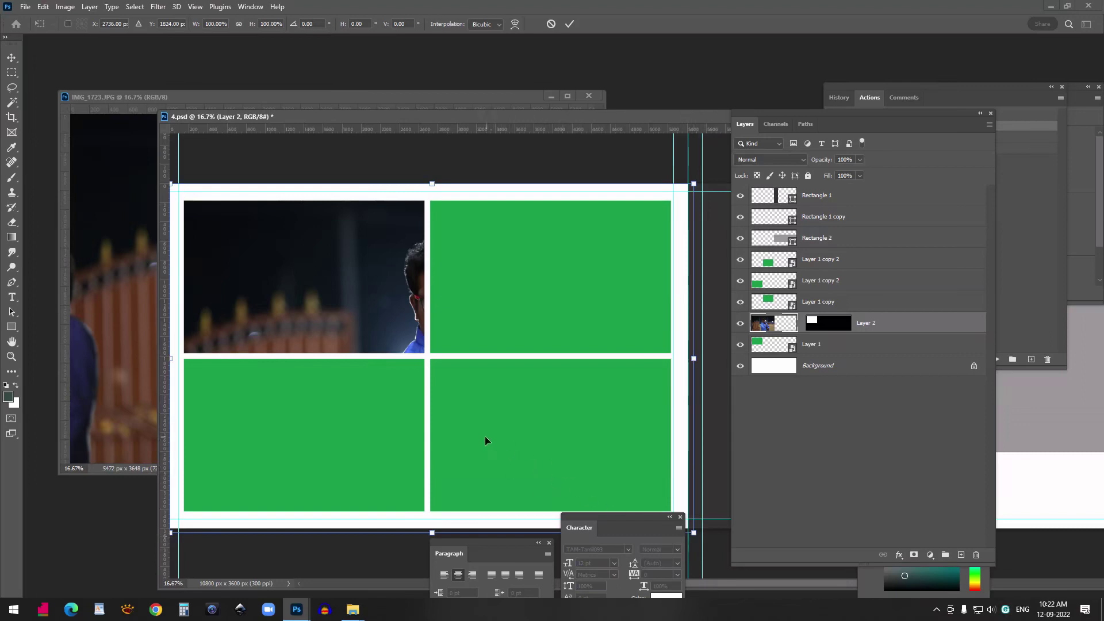
{"action": "left_click_drag", "start_coordinate": [696, 535], "coordinate": [404, 408]}
{"action": "key", "text": "Return"}
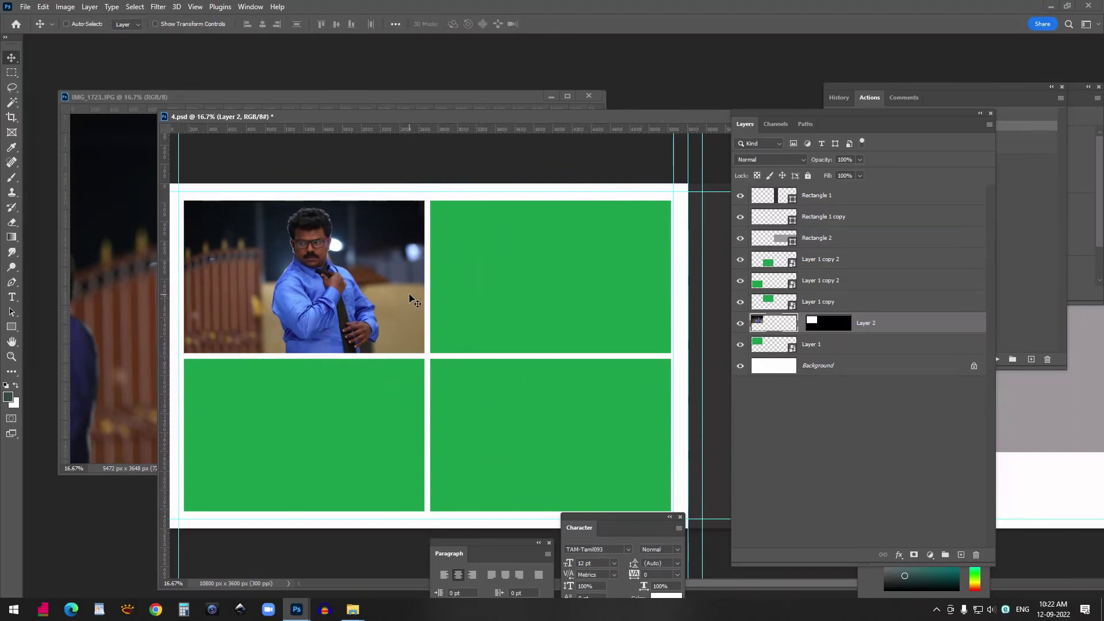
Open IMG_7046 from folder 00 in a floating window and copy the entire photo
{"action": "left_click", "coordinate": [355, 608]}
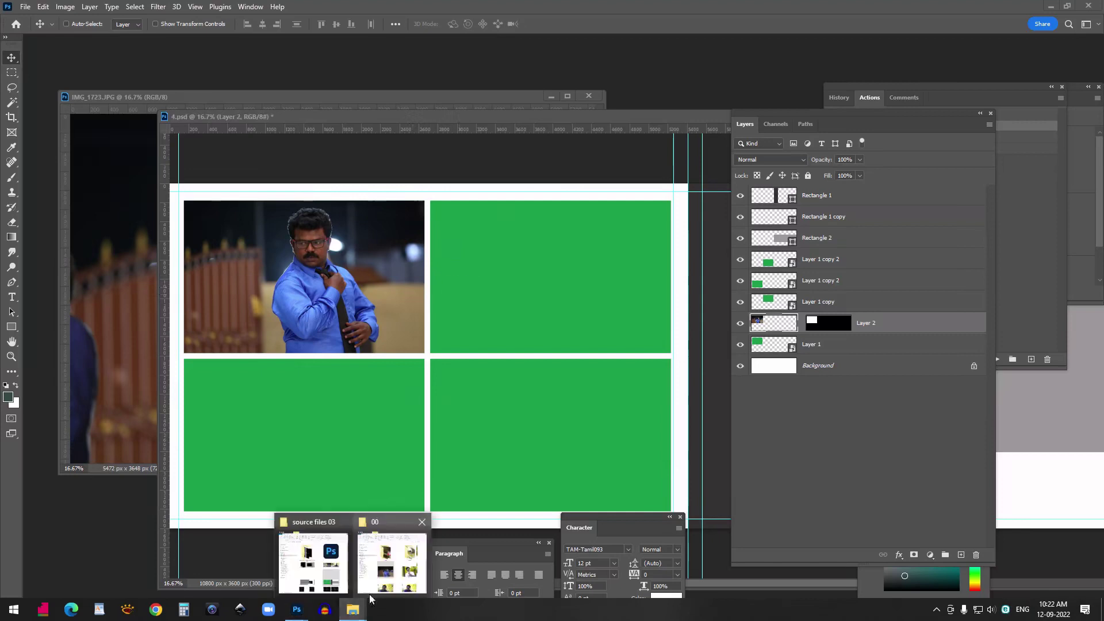
{"action": "left_click", "coordinate": [392, 564]}
{"action": "double_click", "coordinate": [978, 326]}
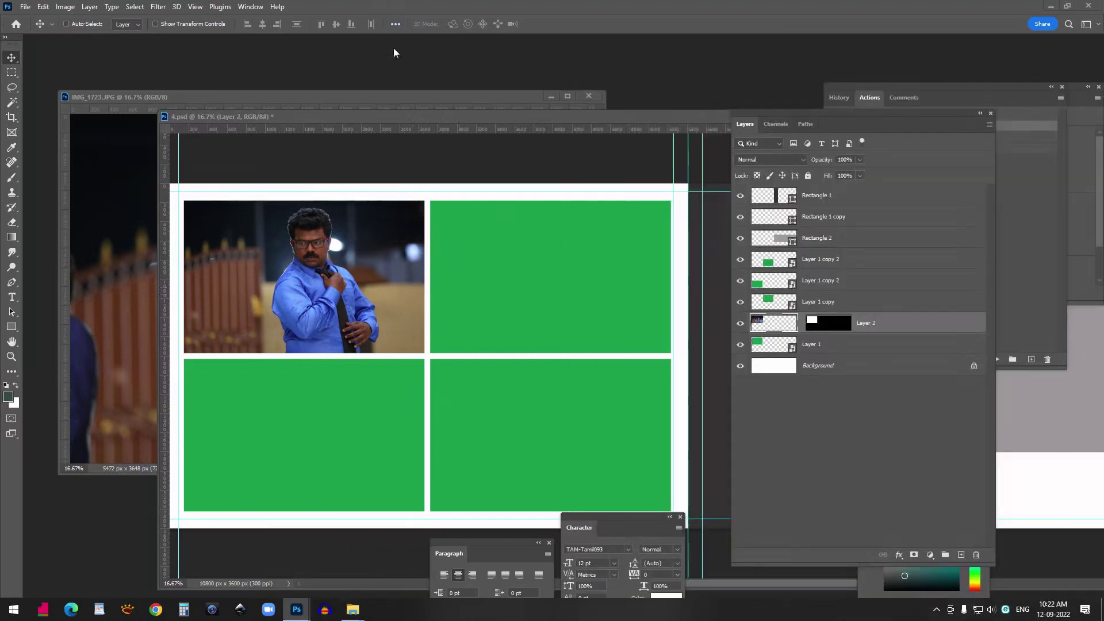
{"action": "left_click_drag", "start_coordinate": [67, 41], "coordinate": [192, 126]}
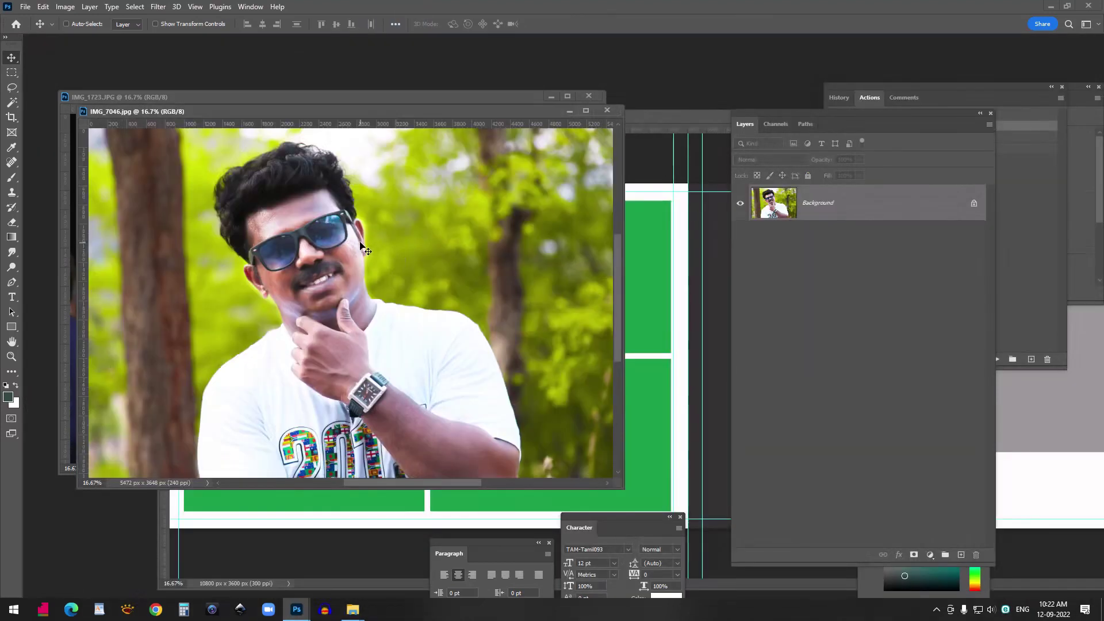
{"action": "key", "text": "ctrl+a"}
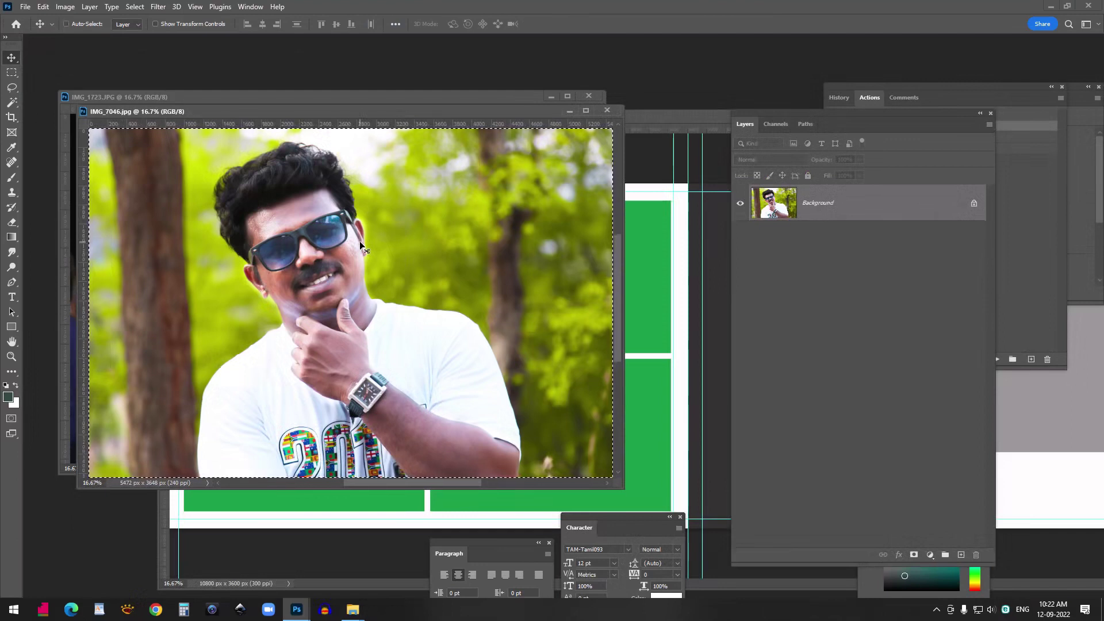
{"action": "left_click", "coordinate": [66, 23]}
In 4.psd, load the upper-right green box (Layer 1 copy) as a selection and paste the IMG_7046 photo into it
{"action": "left_click", "coordinate": [664, 205]}
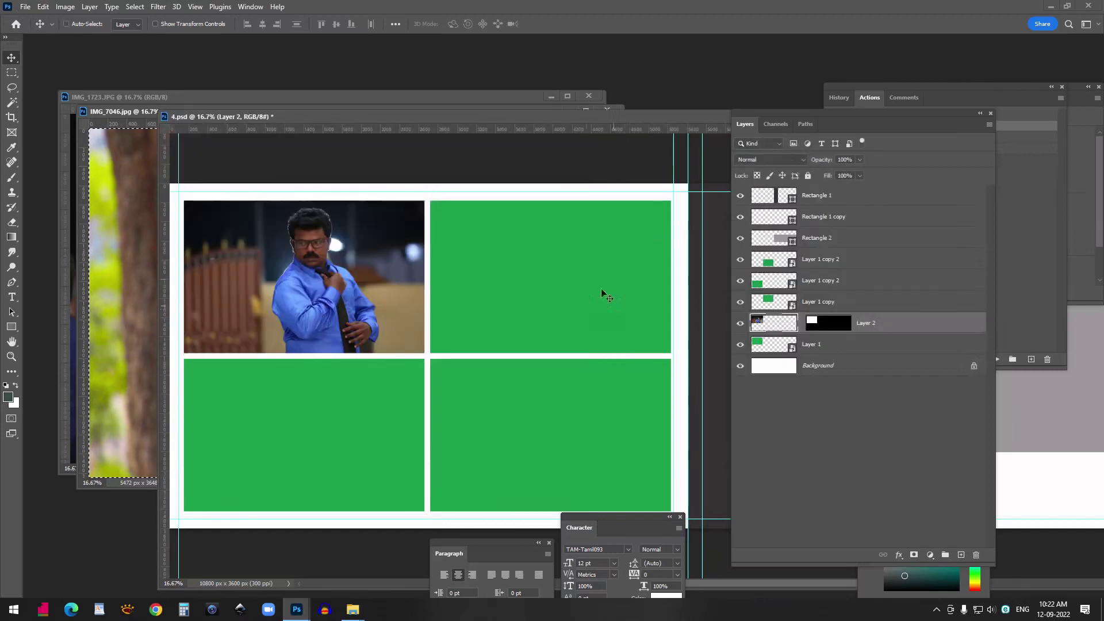
{"action": "left_click", "coordinate": [569, 257], "text": "ctrl"}
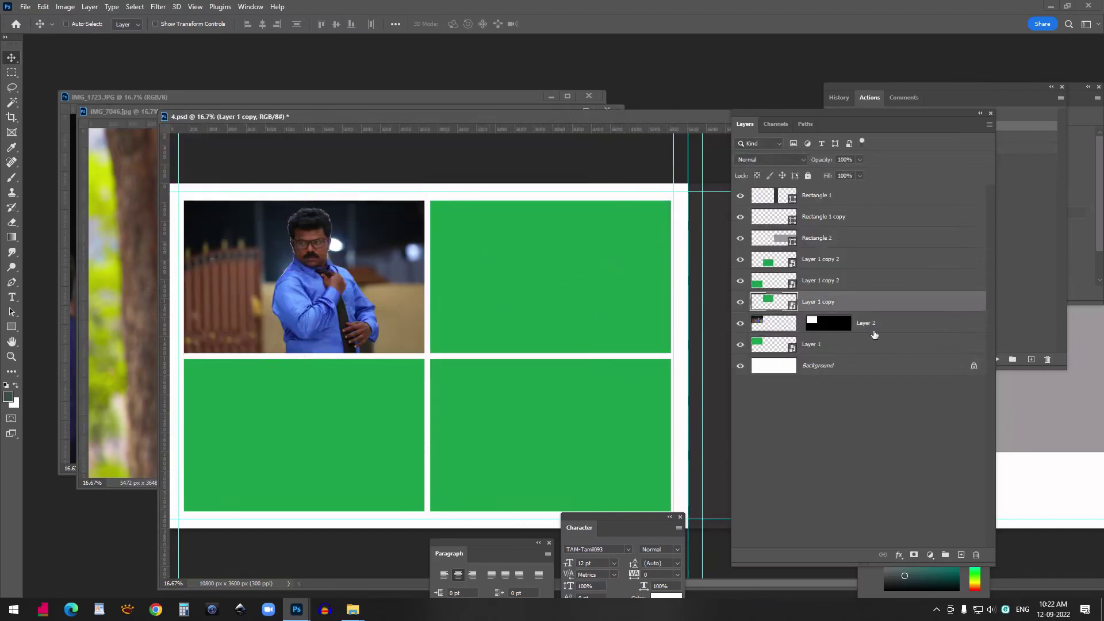
{"action": "key", "text": "ctrl"}
{"action": "left_click", "coordinate": [774, 308], "text": "ctrl"}
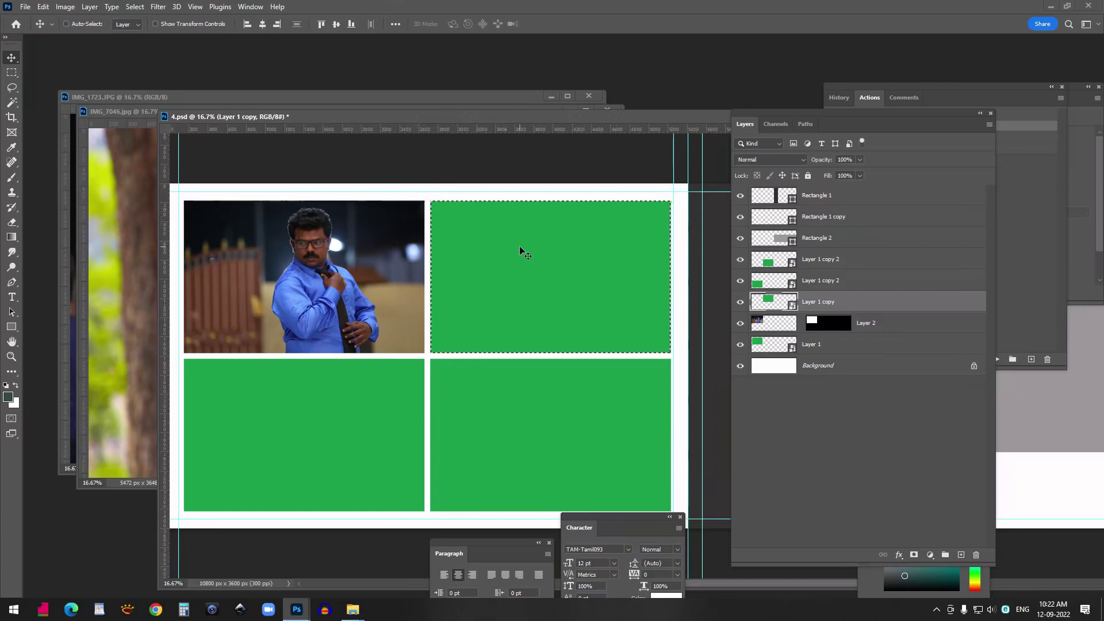
{"action": "key", "text": "ctrl"}
{"action": "key", "text": "ctrl+alt+shift+v"}
Scale the pasted IMG_7046 photo to about 48.81% and position it to fill the upper-right frame
{"action": "left_click_drag", "start_coordinate": [508, 301], "coordinate": [547, 272]}
{"action": "key", "text": "ctrl+t"}
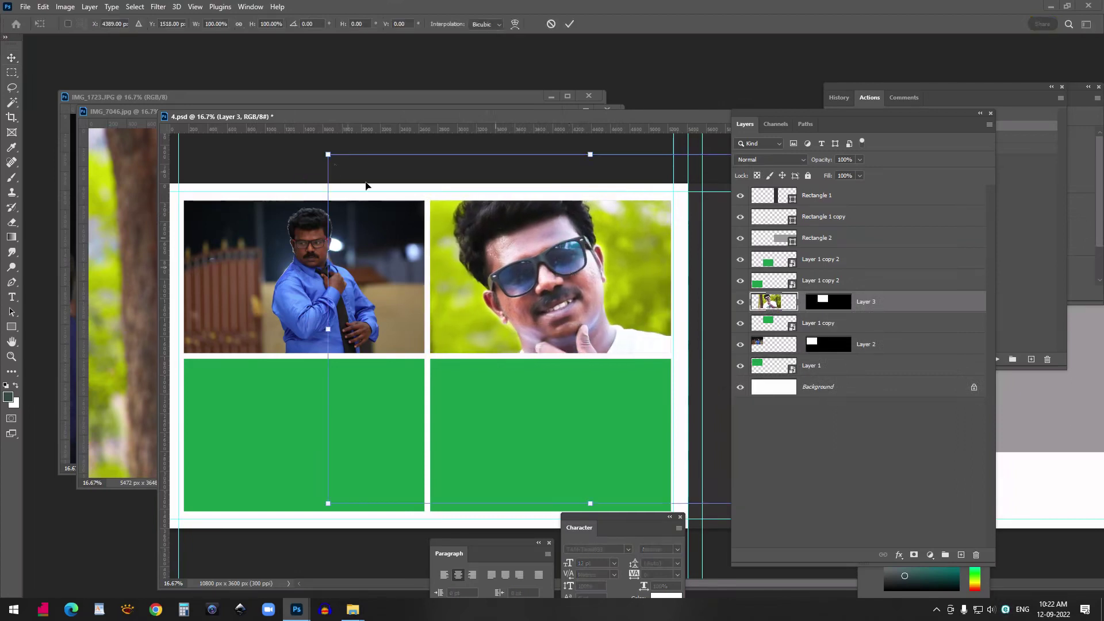
{"action": "left_click_drag", "start_coordinate": [325, 154], "coordinate": [428, 242]}
{"action": "left_click_drag", "start_coordinate": [628, 302], "coordinate": [579, 259]}
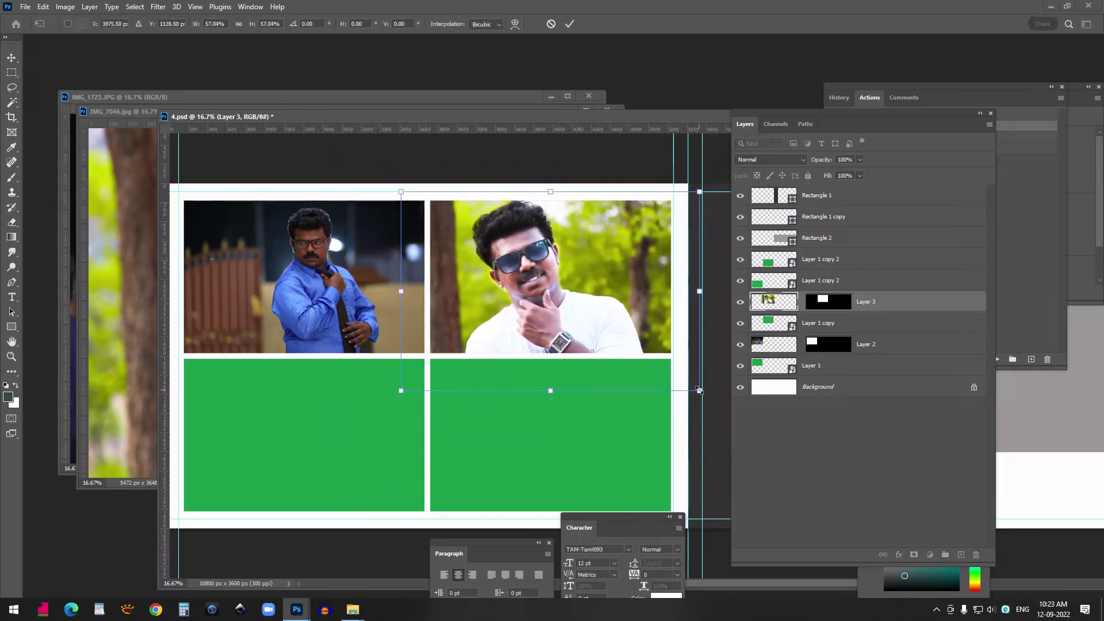
{"action": "left_click_drag", "start_coordinate": [699, 391], "coordinate": [678, 377]}
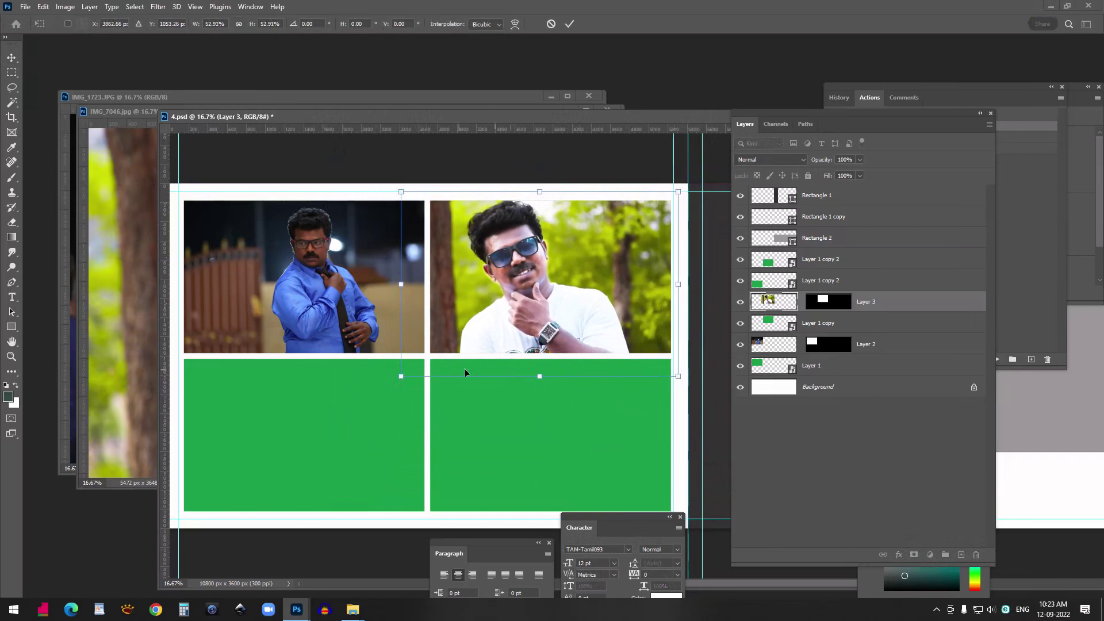
{"action": "left_click_drag", "start_coordinate": [402, 374], "coordinate": [423, 361]}
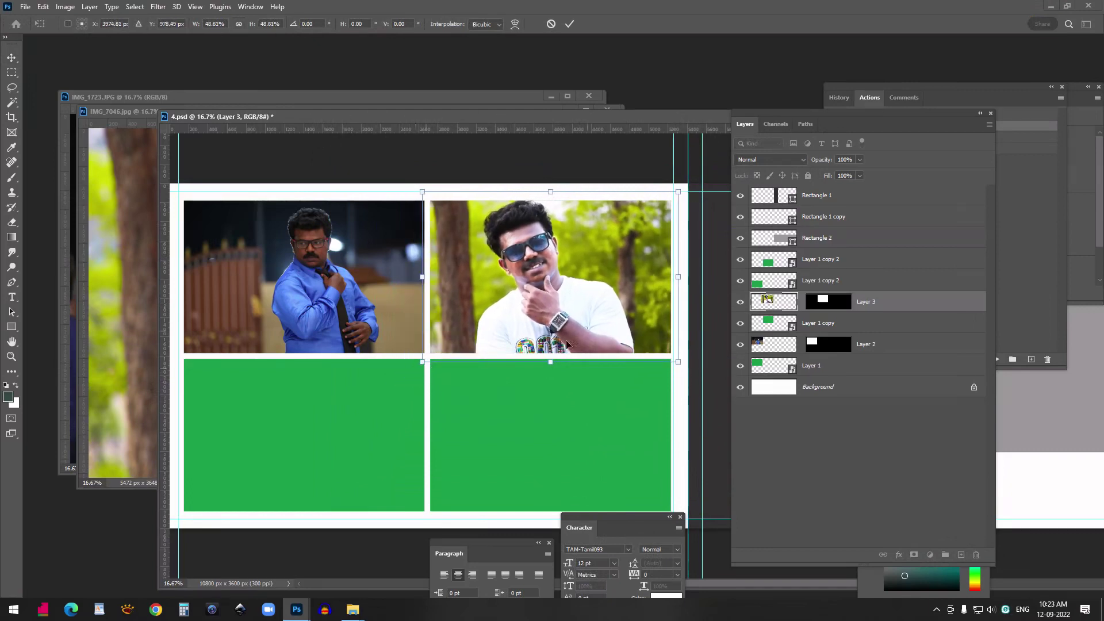
{"action": "left_click_drag", "start_coordinate": [577, 247], "coordinate": [578, 255]}
{"action": "key", "text": "Return"}
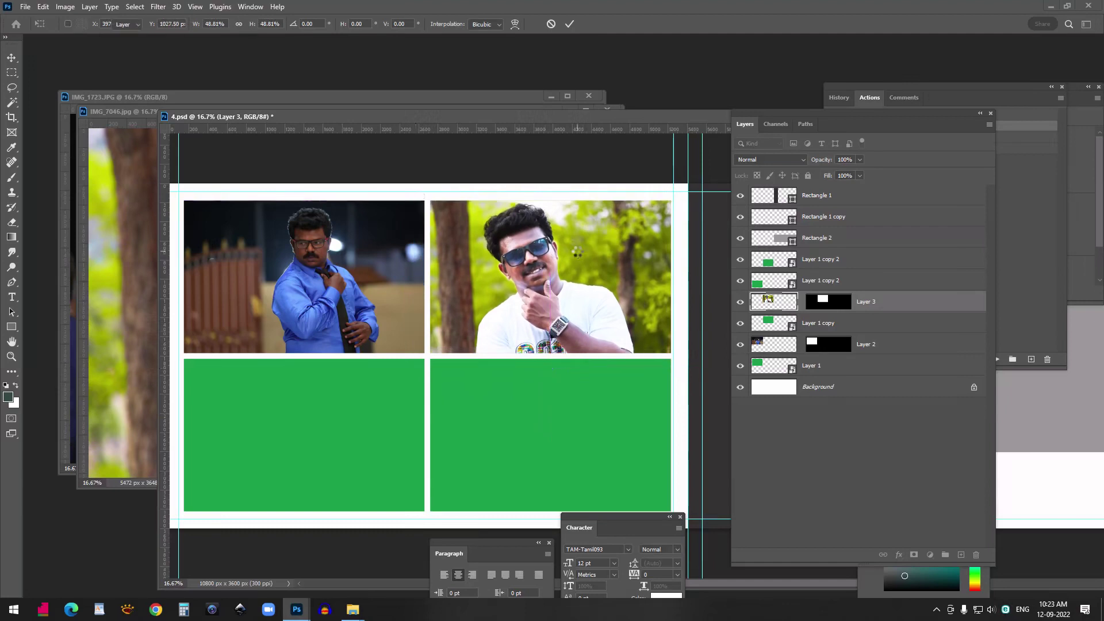
Open Ran (4).JPG from folder 00 in a floating window and copy the entire photo
{"action": "mouse_move", "coordinate": [352, 608]}
{"action": "left_click", "coordinate": [406, 582]}
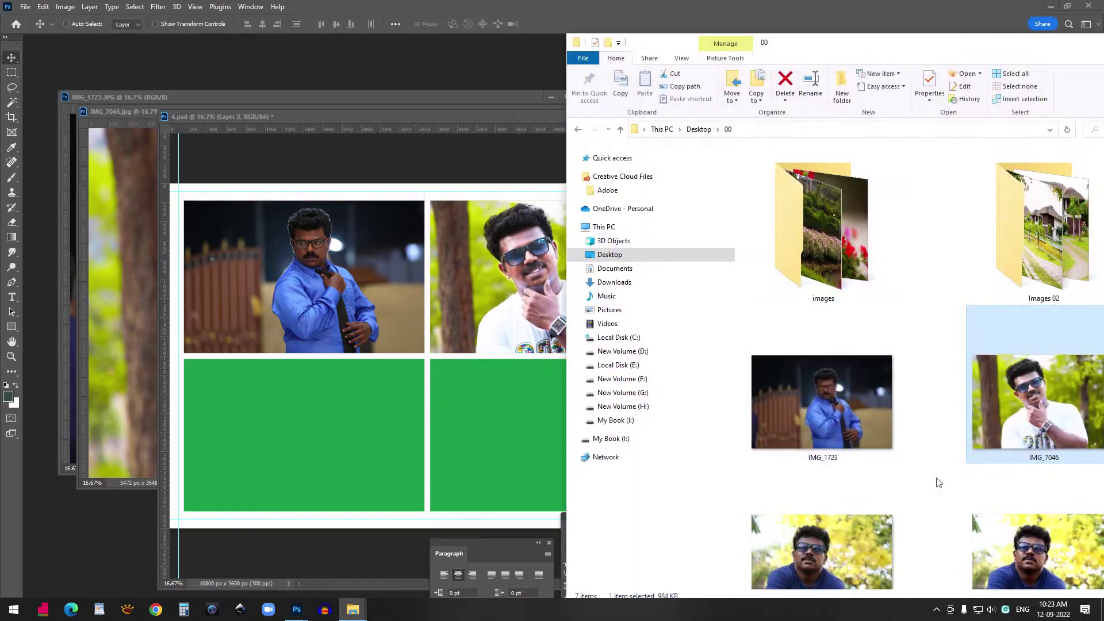
{"action": "scroll", "coordinate": [870, 544], "scroll_direction": "down", "scroll_amount": 2}
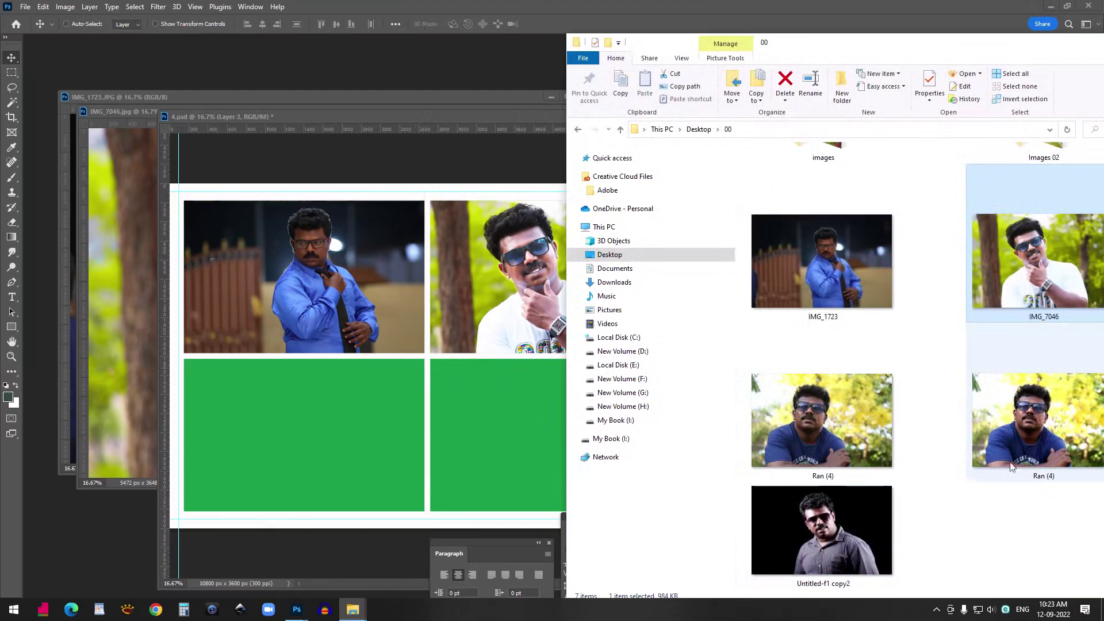
{"action": "left_click_drag", "start_coordinate": [826, 436], "coordinate": [370, 55]}
{"action": "left_click_drag", "start_coordinate": [72, 42], "coordinate": [153, 117]}
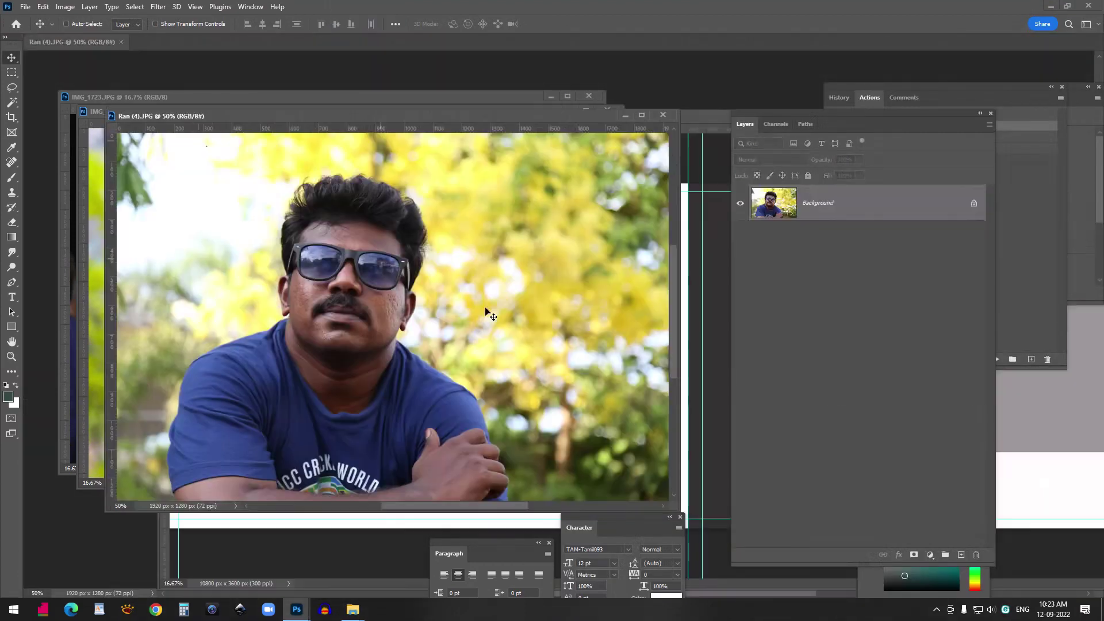
{"action": "key", "text": "ctrl+a"}
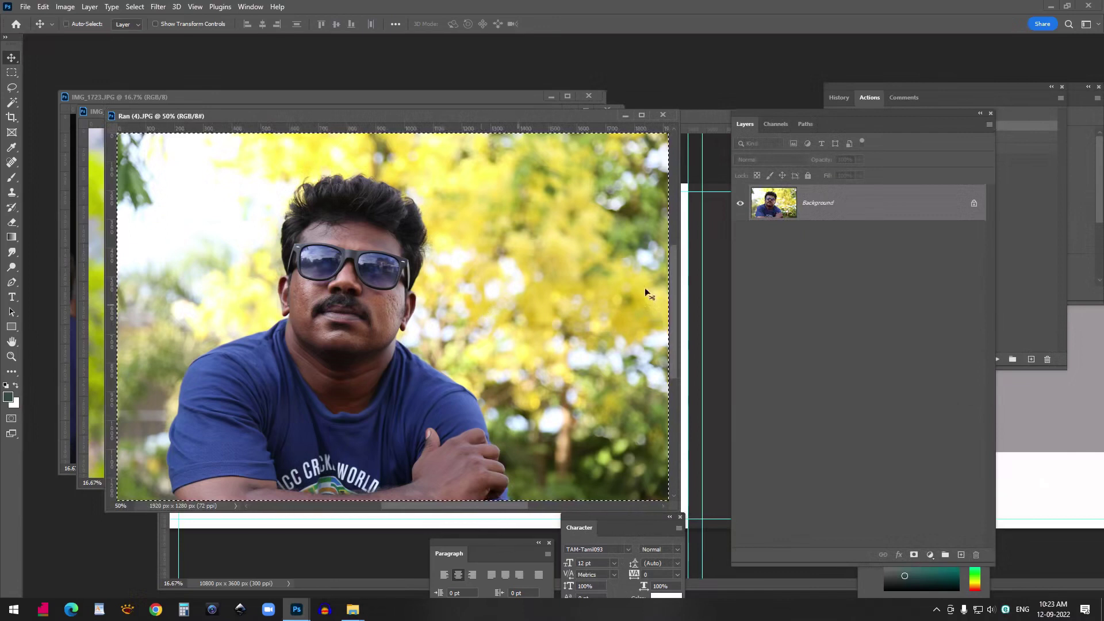
In 4.psd, load the lower-left green box (Layer 1 copy 2) as a selection and paste the Ran (4) photo into it
{"action": "left_click", "coordinate": [685, 301]}
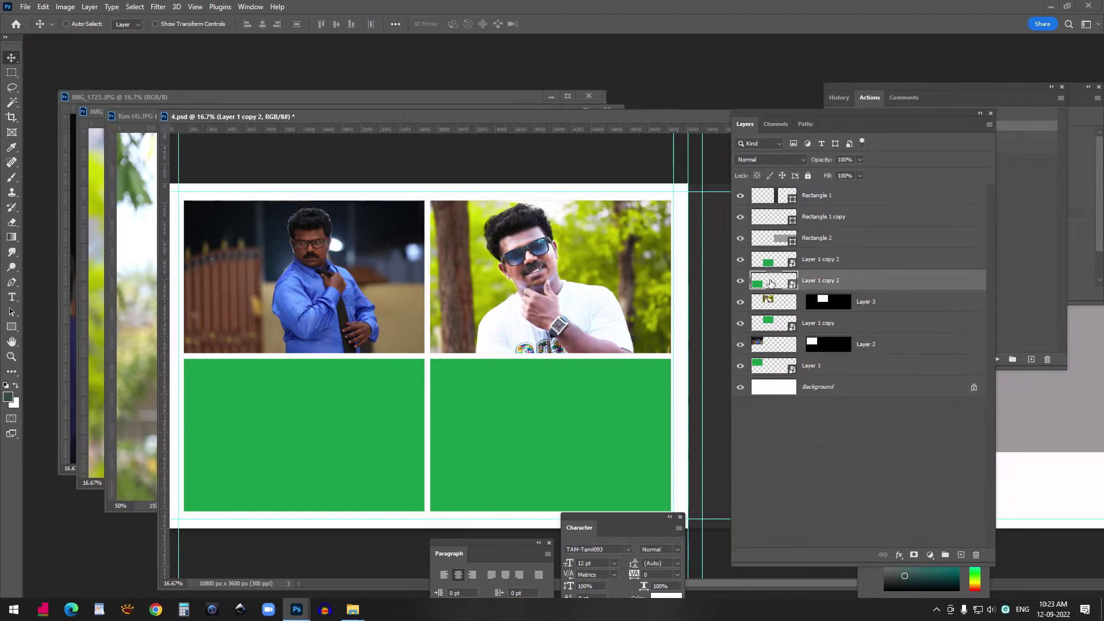
{"action": "left_click", "coordinate": [771, 283], "text": "ctrl"}
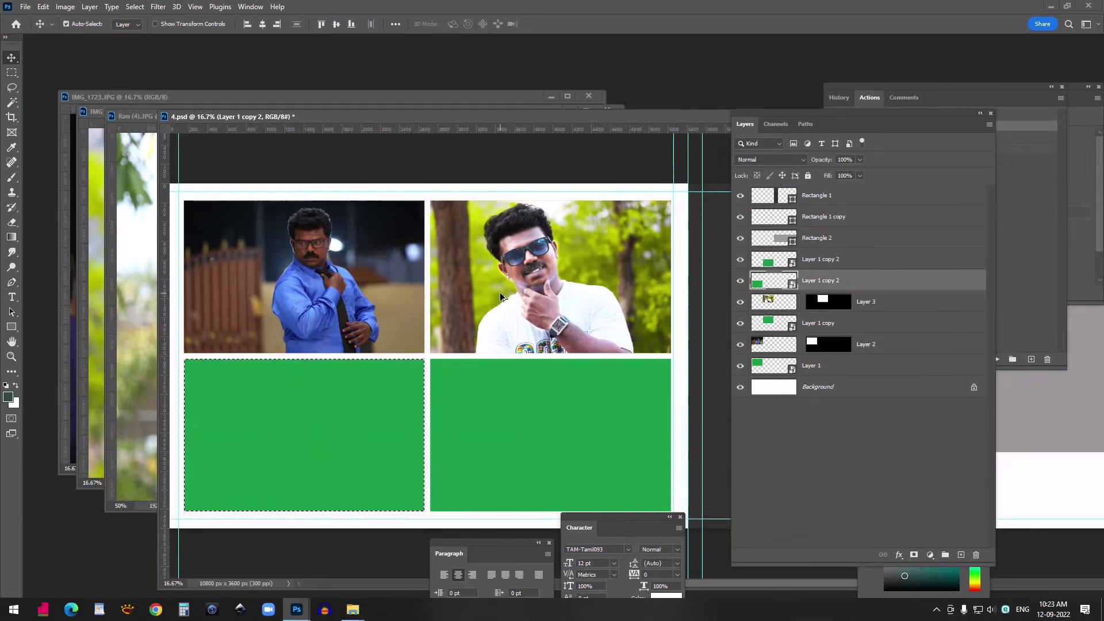
{"action": "key", "text": "ctrl+shift+alt+v"}
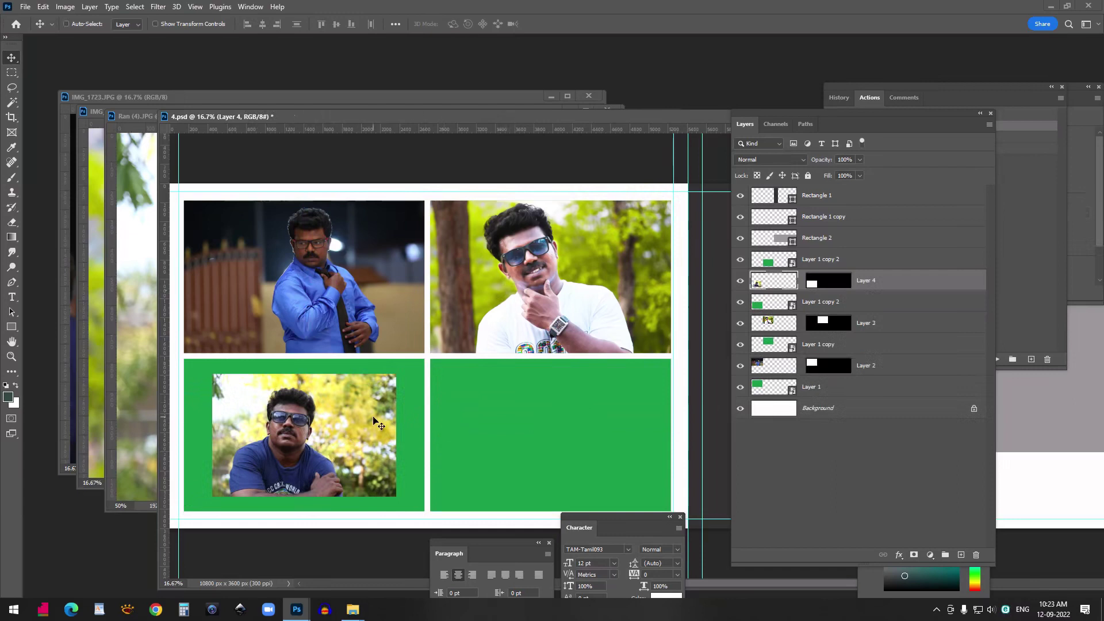
Enlarge the pasted Ran (4) photo proportionally about its centre so it fills the lower-left frame
{"action": "key", "text": "ctrl+t"}
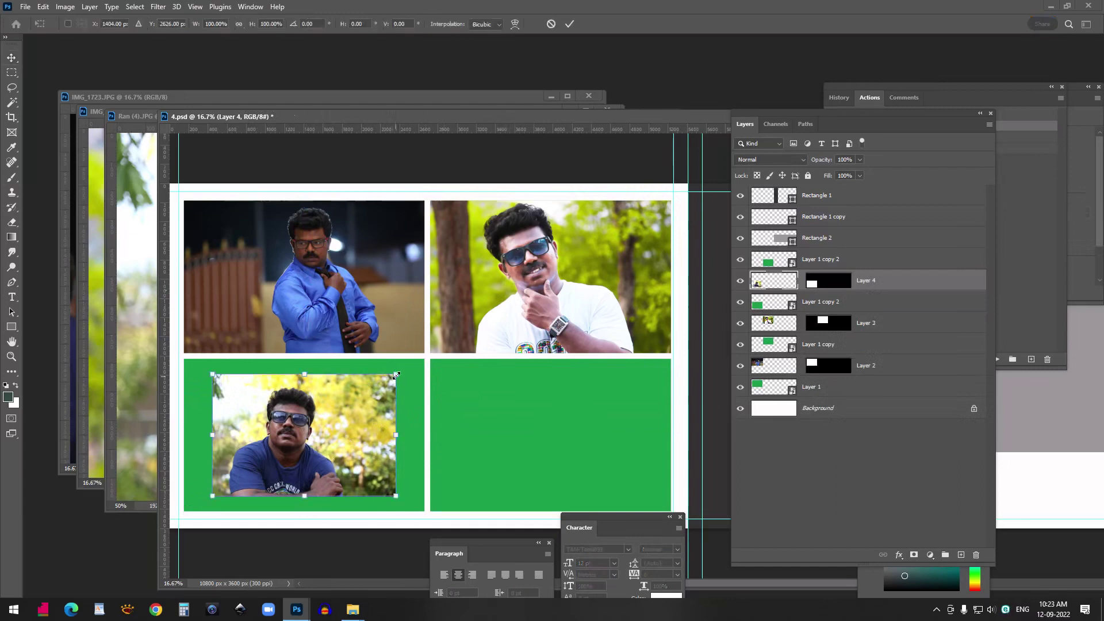
{"action": "left_click_drag", "start_coordinate": [397, 374], "coordinate": [436, 356]}
{"action": "key", "text": "ctrl+z"}
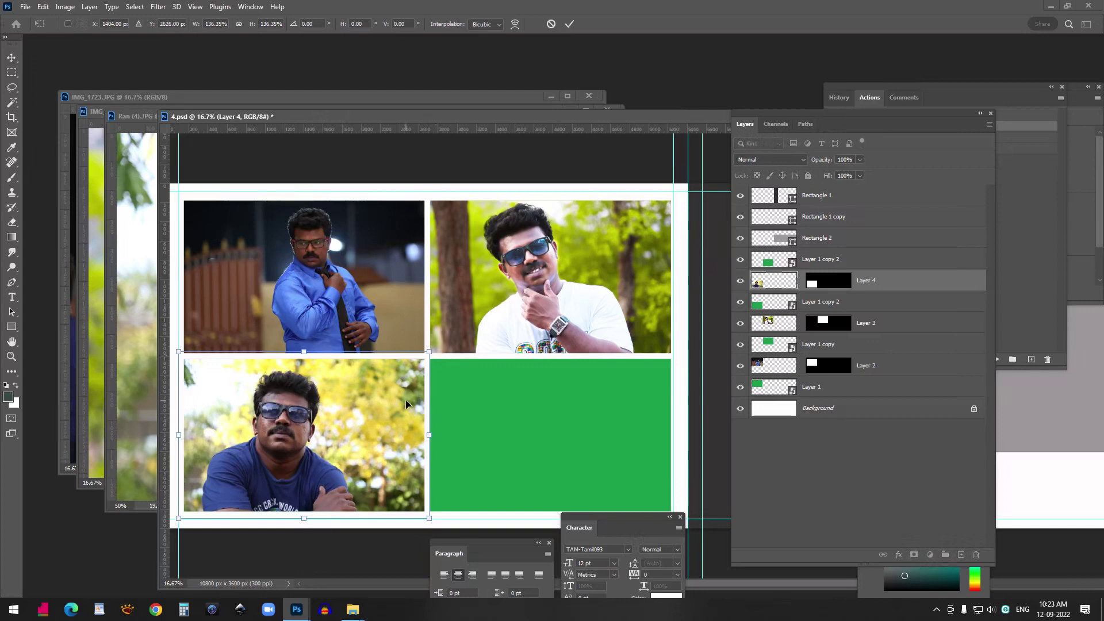
{"action": "key", "text": "ctrl+z"}
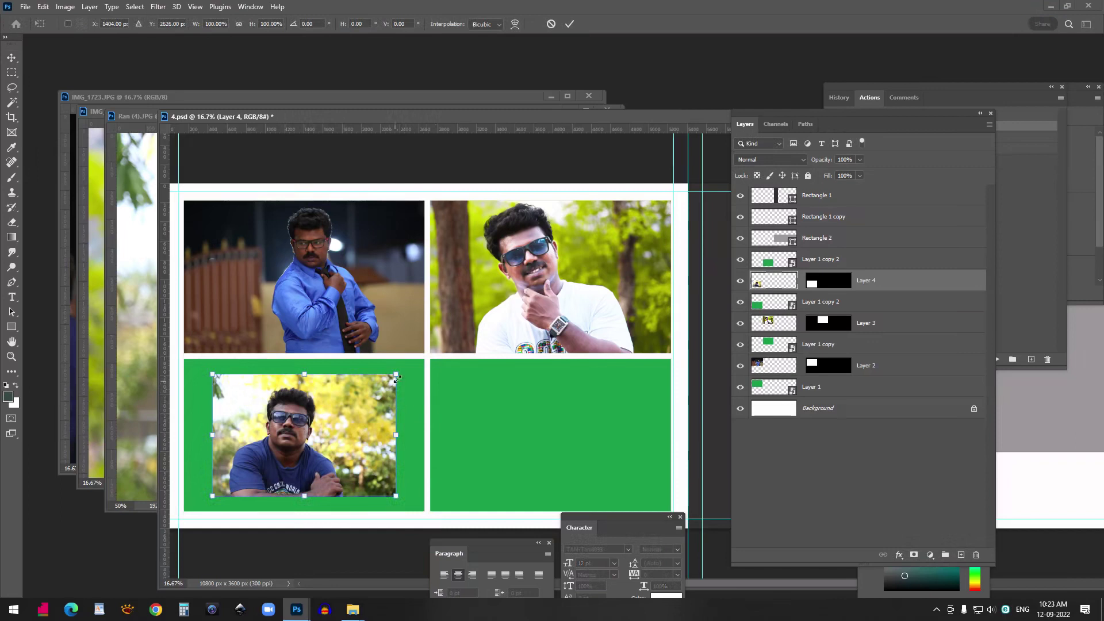
{"action": "left_click_drag", "start_coordinate": [398, 371], "coordinate": [440, 373]}
{"action": "key", "text": "Return"}
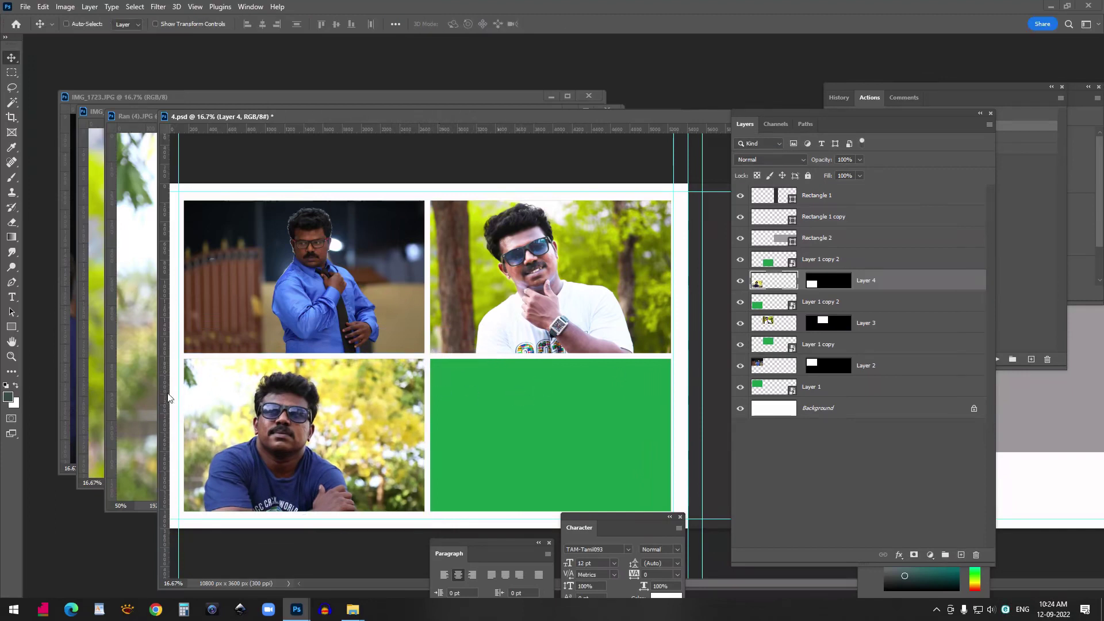
Open Untitled-f1 copy2.psd from folder 00 in a floating window and copy the entire photo
{"action": "mouse_move", "coordinate": [359, 611]}
{"action": "left_click", "coordinate": [411, 567]}
{"action": "left_click_drag", "start_coordinate": [822, 529], "coordinate": [414, 63]}
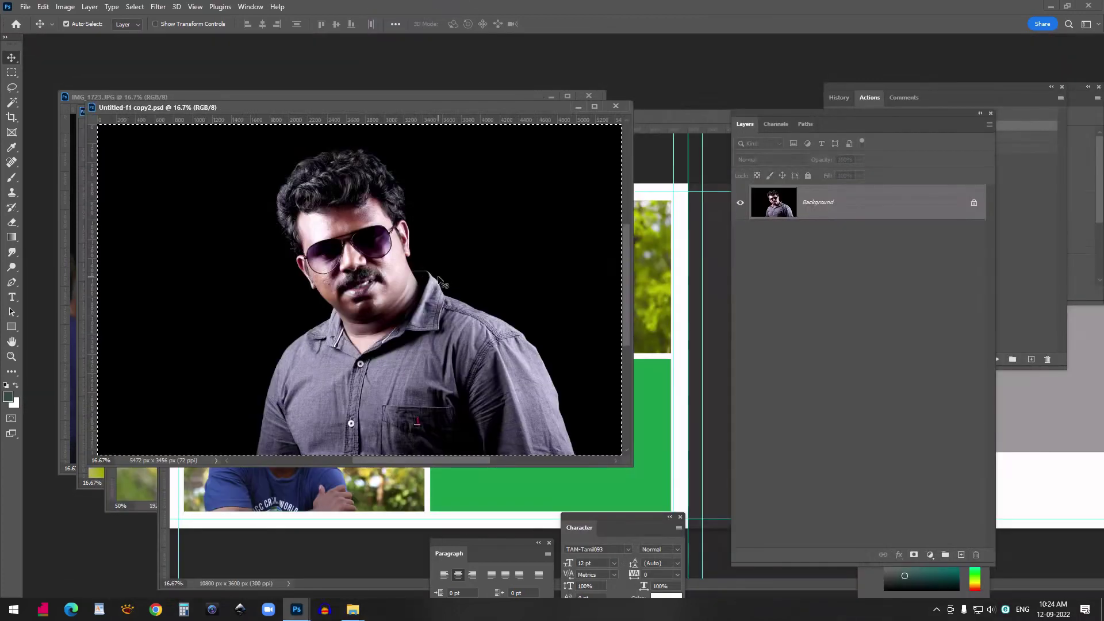
In 4.psd, load the lower-right green box (Layer 1 copy 2) as a selection and paste the Untitled-f1 copy2 photo into it
{"action": "left_click", "coordinate": [665, 285]}
{"action": "left_click", "coordinate": [547, 435], "text": "ctrl"}
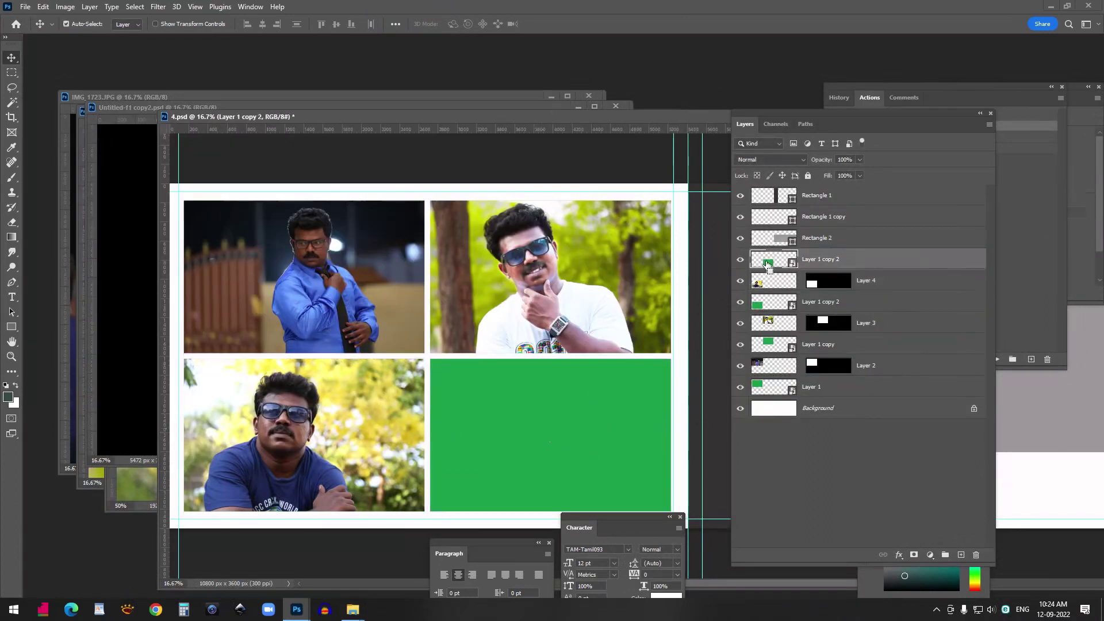
{"action": "left_click", "coordinate": [774, 262], "text": "ctrl"}
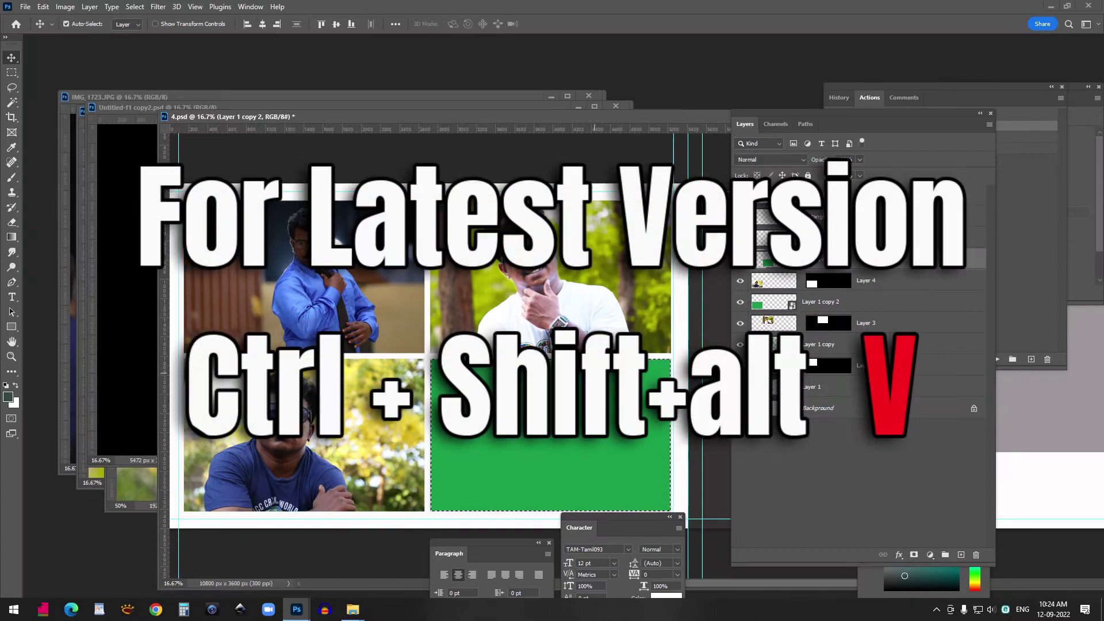
{"action": "key", "text": "ctrl+shift+alt+v"}
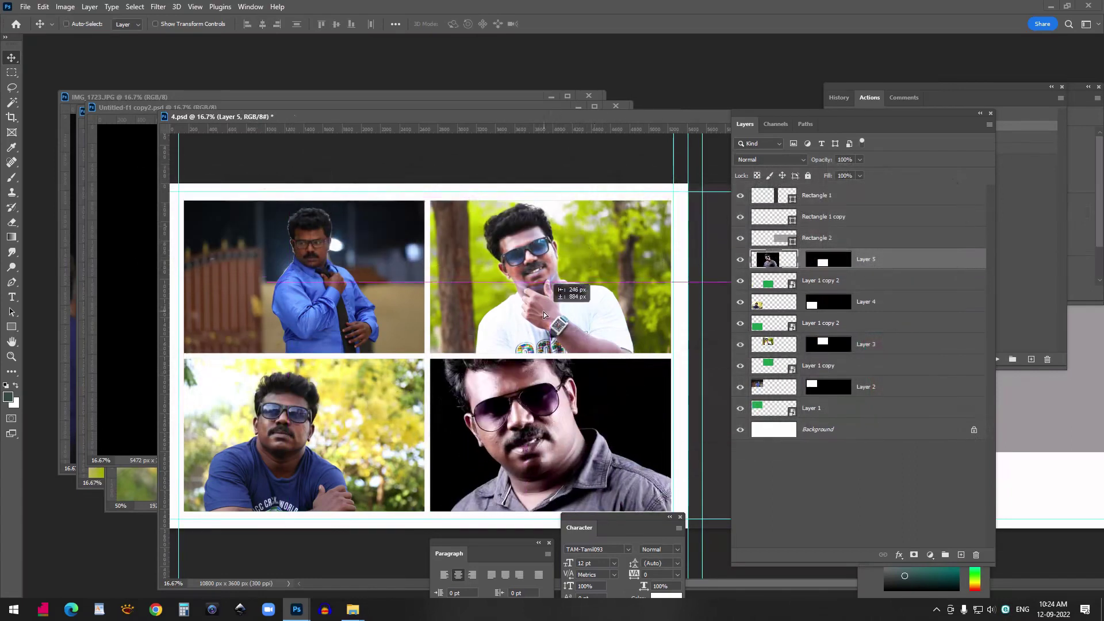
Scale the pasted Untitled-f1 copy2 photo to about 51.49% and position it to fill the lower-right frame
{"action": "key", "text": "ctrl+t"}
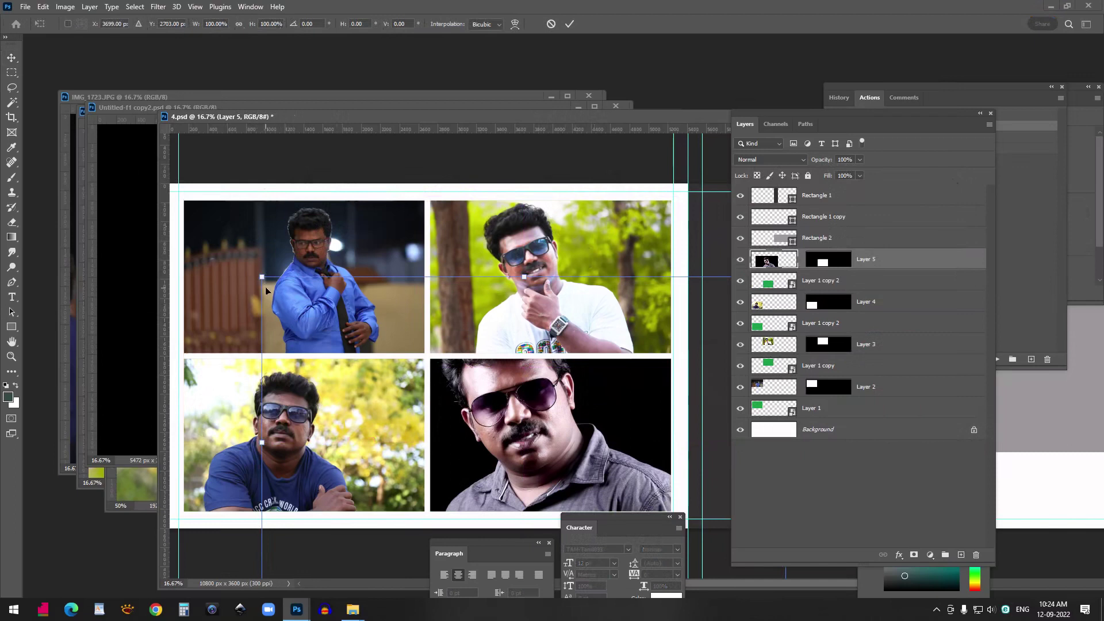
{"action": "left_click_drag", "start_coordinate": [263, 279], "coordinate": [420, 363]}
{"action": "left_click_drag", "start_coordinate": [419, 527], "coordinate": [425, 523]}
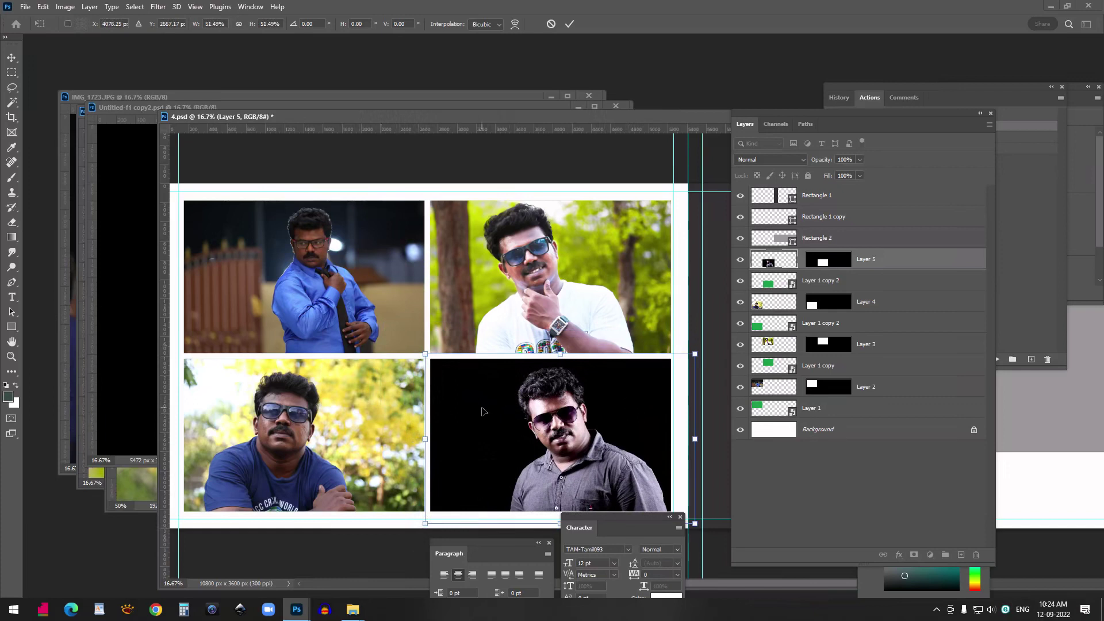
{"action": "key", "text": "Return"}
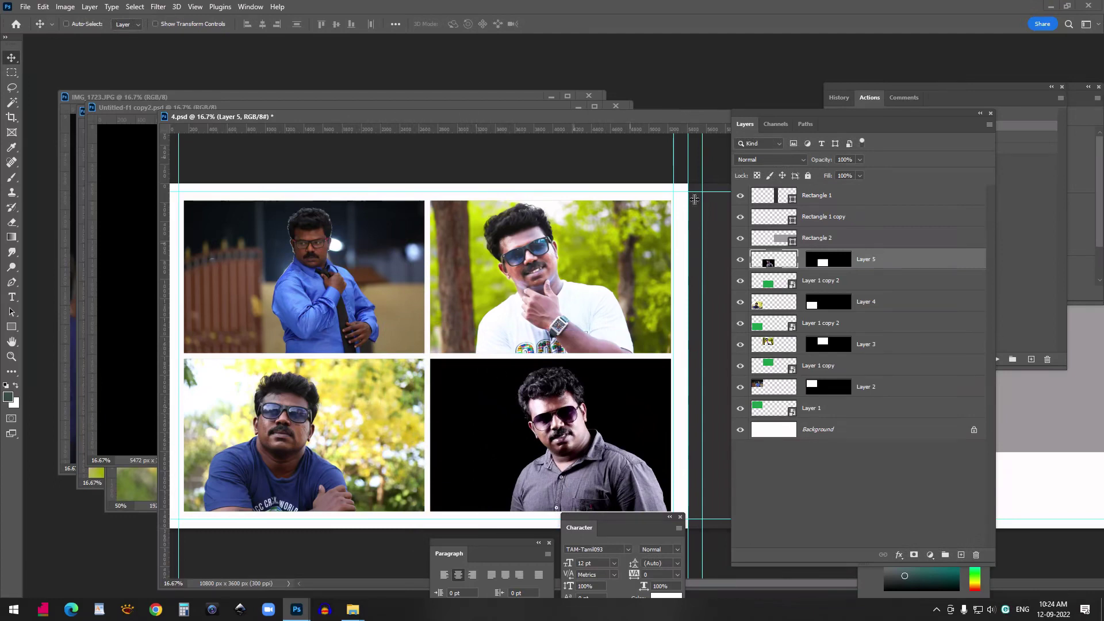
In 5.psd, use the Frame tool to draw a tall frame over the spread's left end and a landscape frame beside it, duplicated directly below
{"action": "left_click_drag", "start_coordinate": [703, 125], "coordinate": [172, 128]}
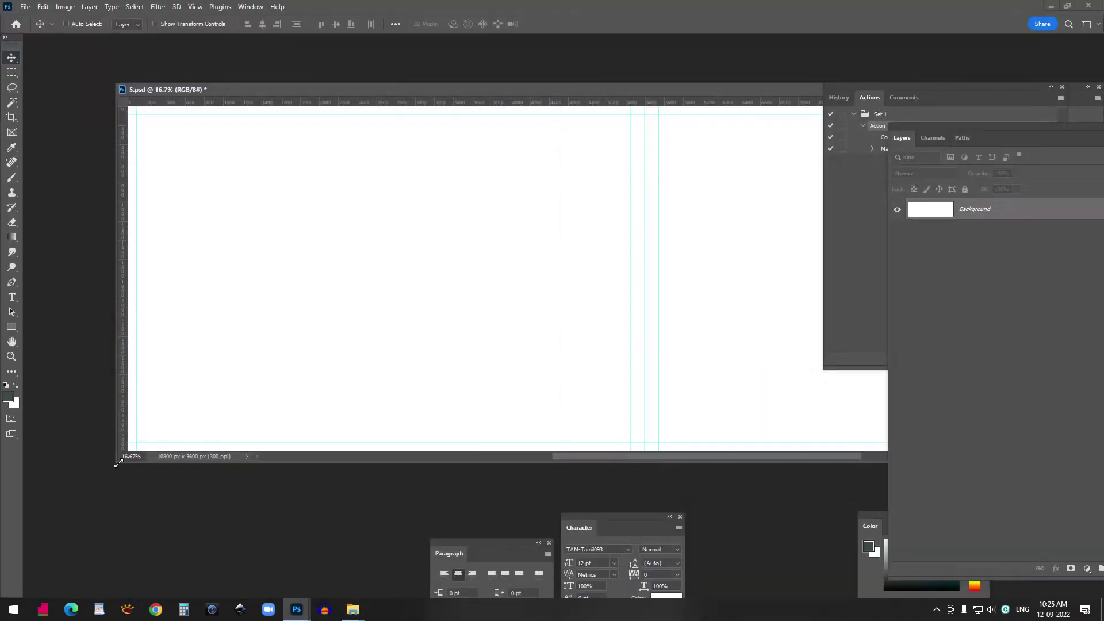
{"action": "left_click_drag", "start_coordinate": [118, 463], "coordinate": [35, 518]}
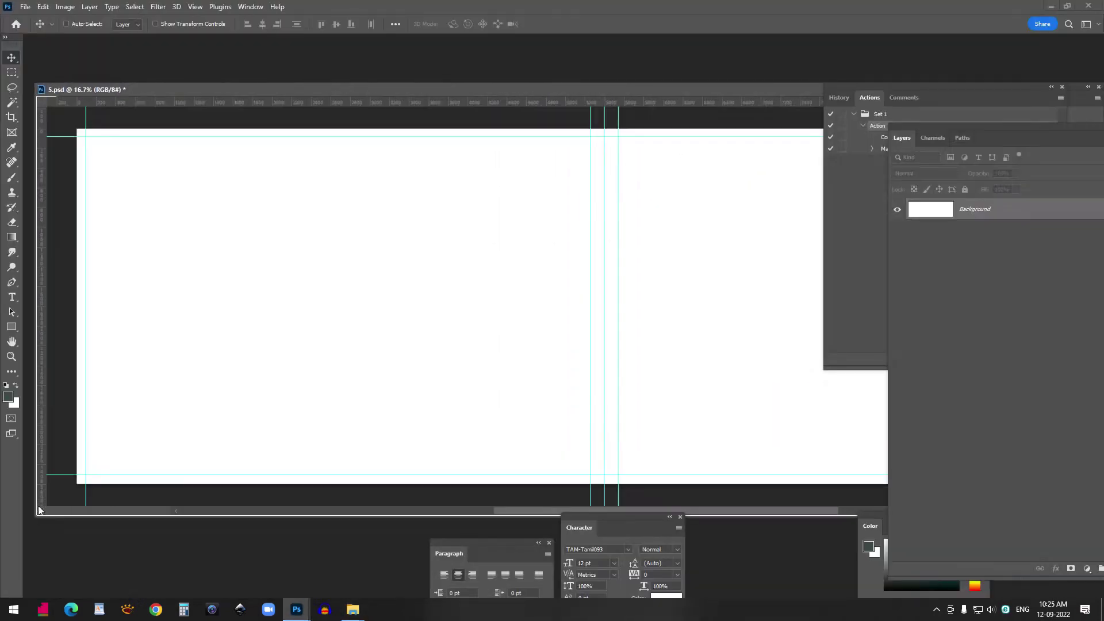
{"action": "left_click", "coordinate": [12, 132]}
{"action": "left_click_drag", "start_coordinate": [81, 124], "coordinate": [308, 498]}
{"action": "left_click_drag", "start_coordinate": [329, 157], "coordinate": [577, 310]}
{"action": "left_click", "coordinate": [11, 57]}
{"action": "left_click_drag", "start_coordinate": [477, 245], "coordinate": [491, 362]}
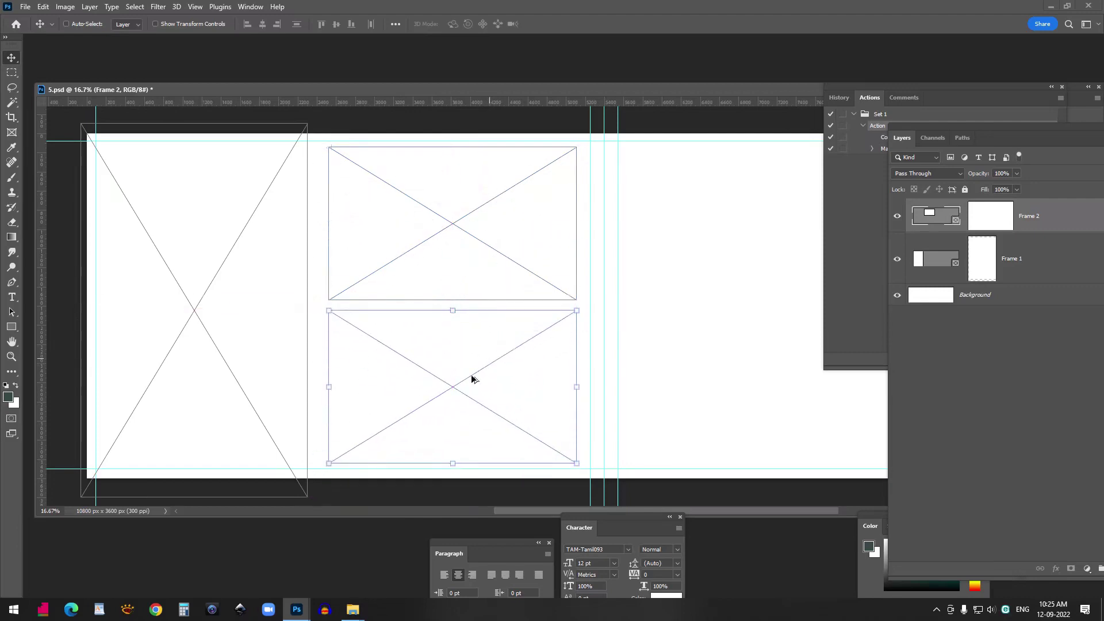
Undo the trial move of the tall frame and turn on Smart Guides
{"action": "left_click_drag", "start_coordinate": [192, 318], "coordinate": [198, 288]}
{"action": "key", "text": "ctrl+z"}
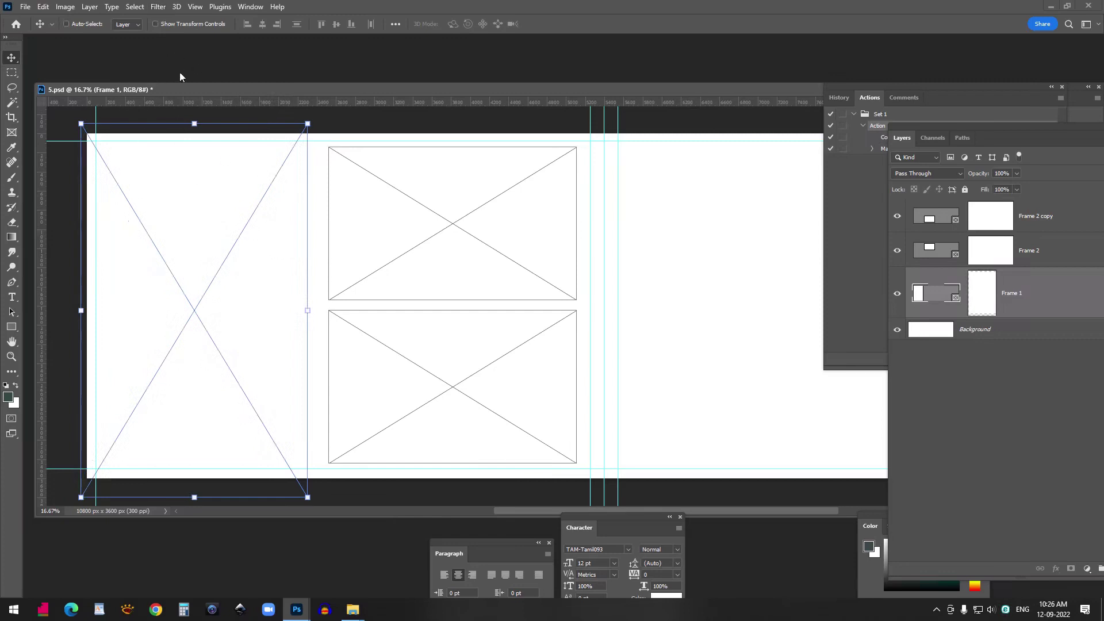
{"action": "left_click", "coordinate": [197, 7]}
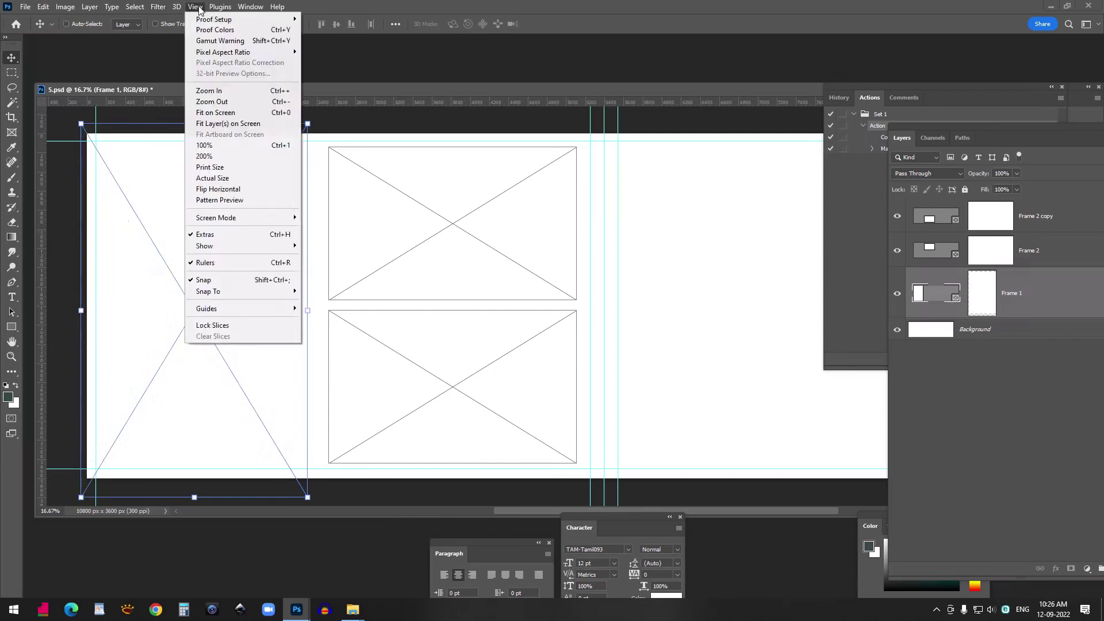
{"action": "mouse_move", "coordinate": [246, 250]}
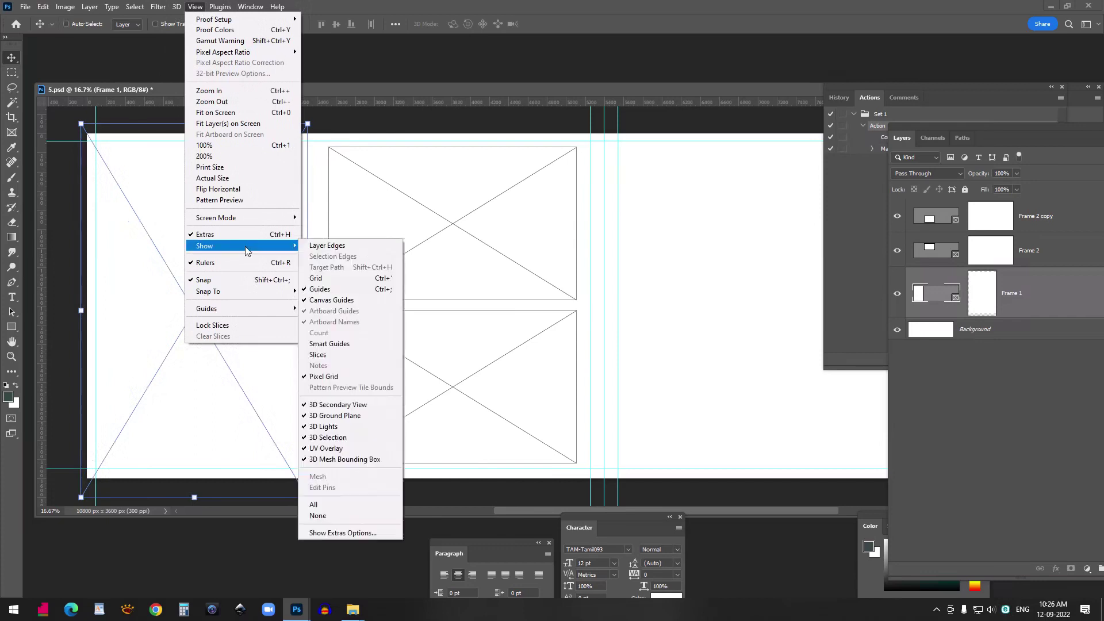
{"action": "left_click", "coordinate": [348, 345]}
Move the tall frame so its left side lines up with the left edge of the spread
{"action": "left_click_drag", "start_coordinate": [209, 278], "coordinate": [200, 279]}
{"action": "left_click_drag", "start_coordinate": [225, 316], "coordinate": [217, 316]}
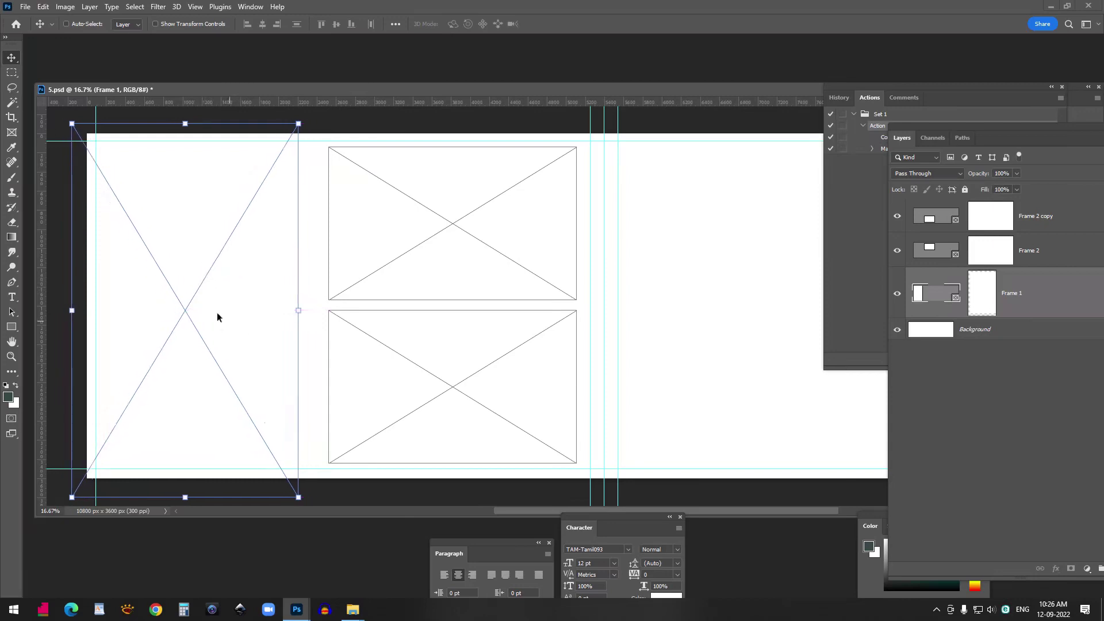
{"action": "mouse_move", "coordinate": [218, 263]}
{"action": "left_mouse_down"}
{"action": "mouse_move", "coordinate": [204, 260]}
{"action": "mouse_move", "coordinate": [227, 264]}
{"action": "left_mouse_up"}
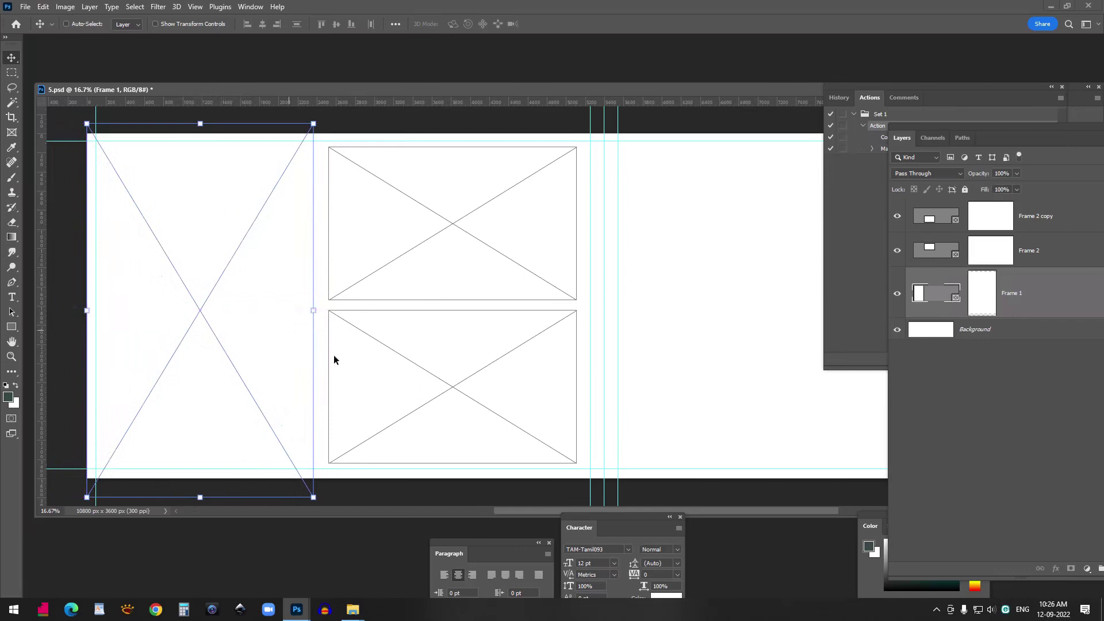
{"action": "left_click", "coordinate": [359, 300], "text": "ctrl"}
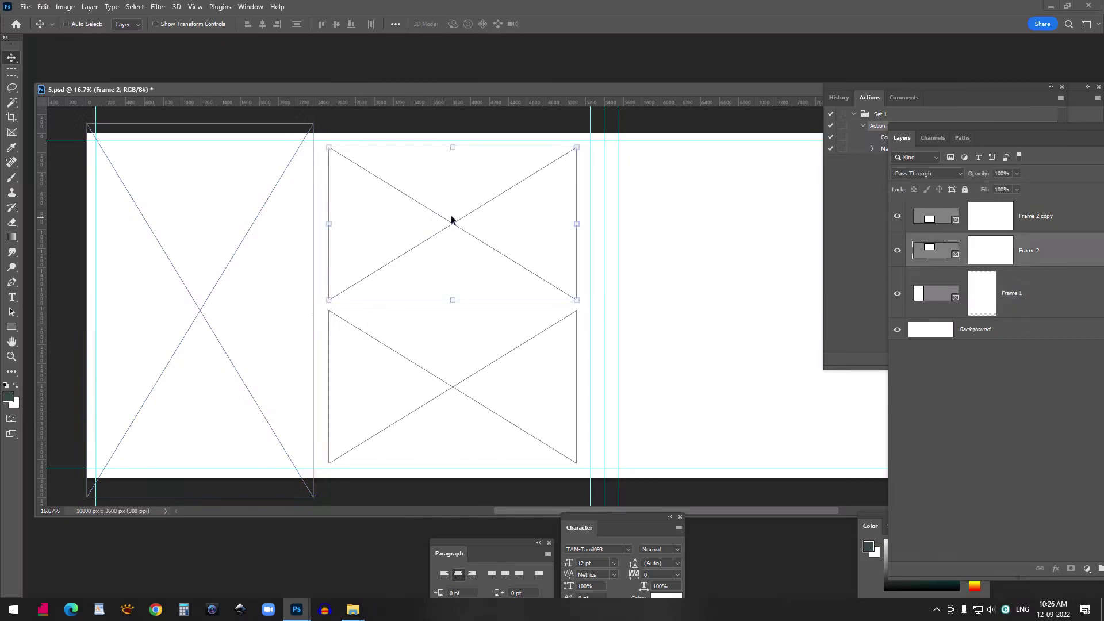
{"action": "mouse_move", "coordinate": [454, 225]}
{"action": "left_mouse_down"}
{"action": "mouse_move", "coordinate": [439, 229]}
{"action": "mouse_move", "coordinate": [451, 231]}
{"action": "left_mouse_up"}
{"action": "key", "text": "ctrl+z"}
Place the IMG_1723 photo from folder 00 into the upper landscape frame of 5.psd
{"action": "left_click_drag", "start_coordinate": [587, 91], "coordinate": [515, 82]}
{"action": "mouse_move", "coordinate": [353, 610]}
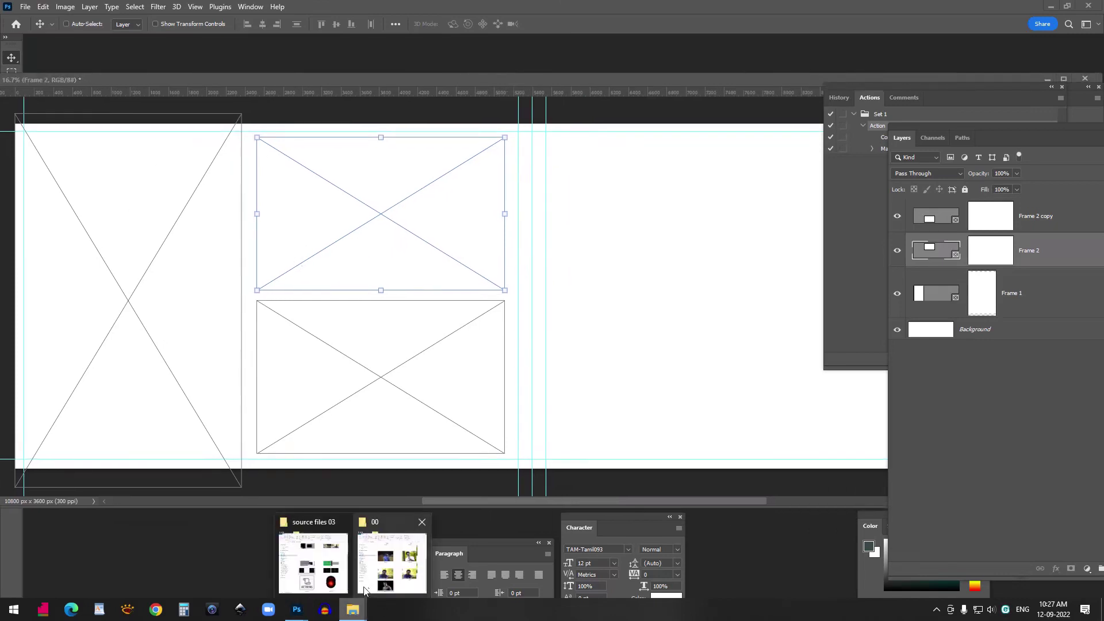
{"action": "left_click", "coordinate": [414, 567]}
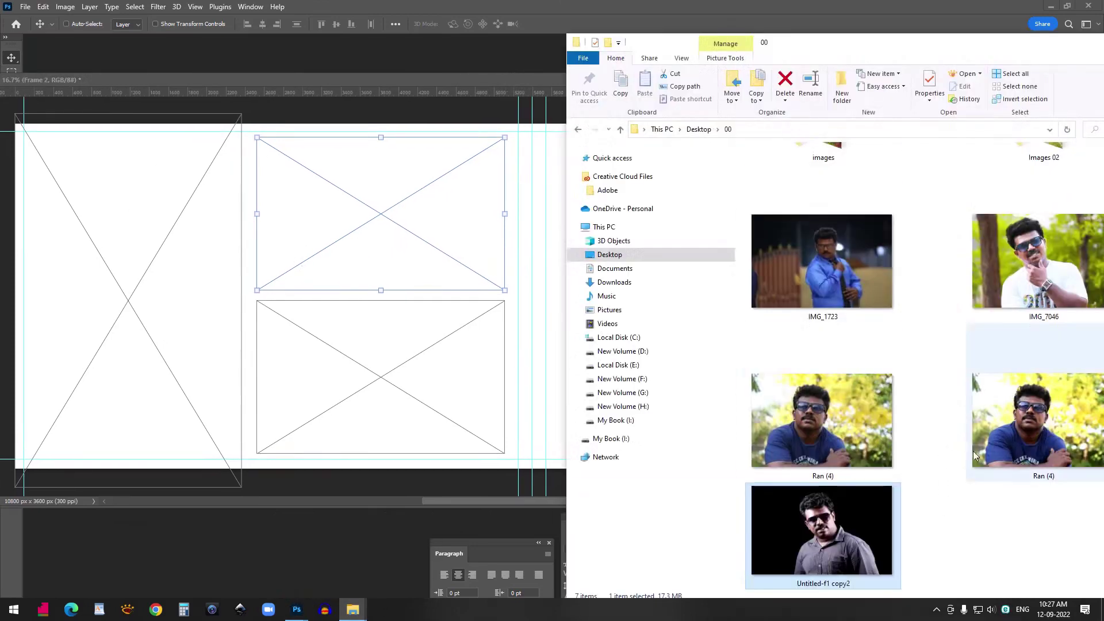
{"action": "left_click_drag", "start_coordinate": [809, 286], "coordinate": [419, 179]}
Place the IMG_7046 photo from folder 00 into the tall frame
{"action": "mouse_move", "coordinate": [353, 609]}
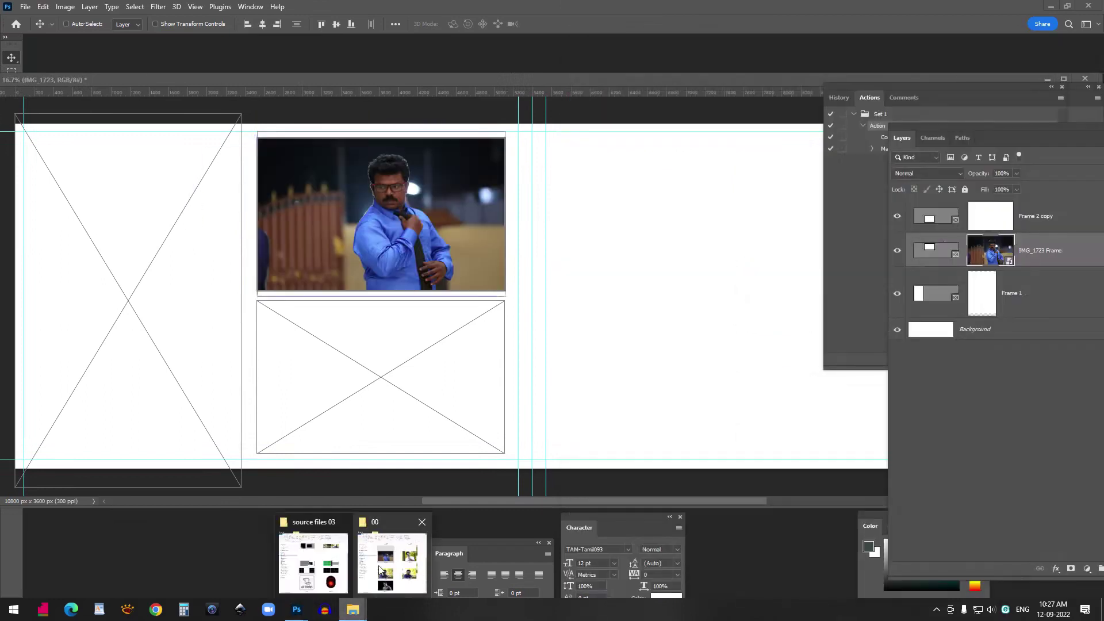
{"action": "left_click", "coordinate": [414, 566]}
{"action": "left_click_drag", "start_coordinate": [1094, 230], "coordinate": [54, 266]}
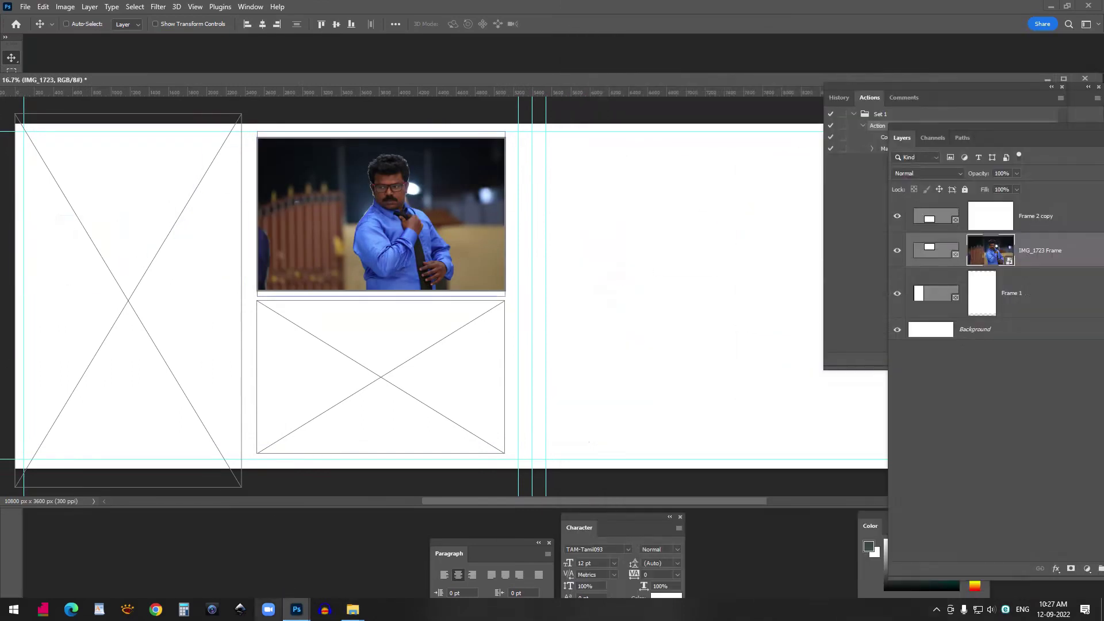
Place the Untitled-f1 copy2 photo from folder 00 into the lower landscape frame
{"action": "mouse_move", "coordinate": [353, 610]}
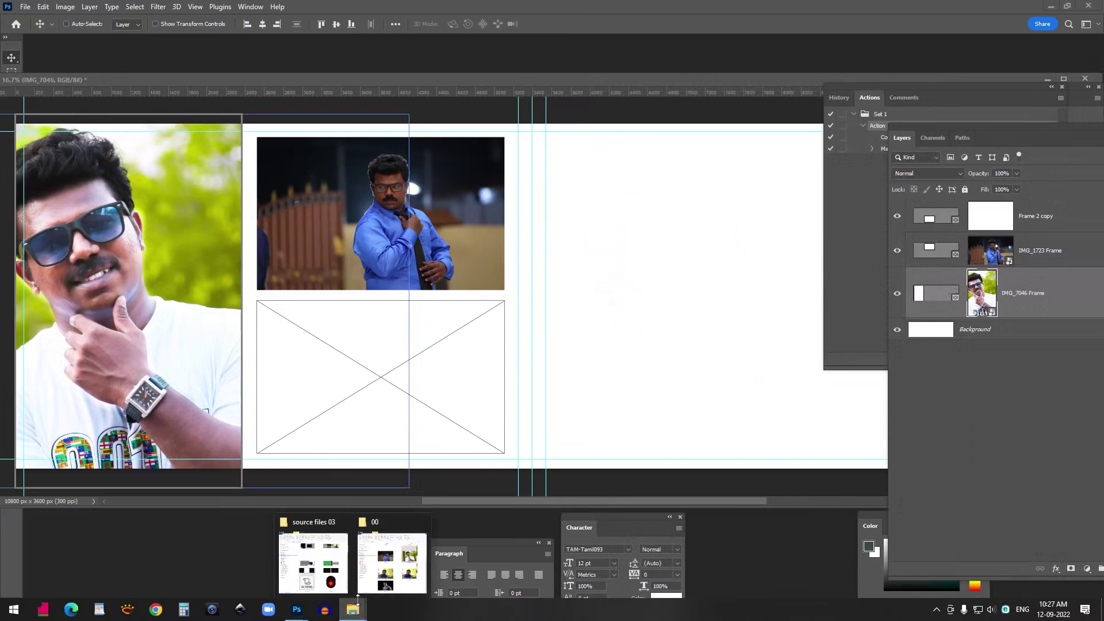
{"action": "left_click", "coordinate": [417, 575]}
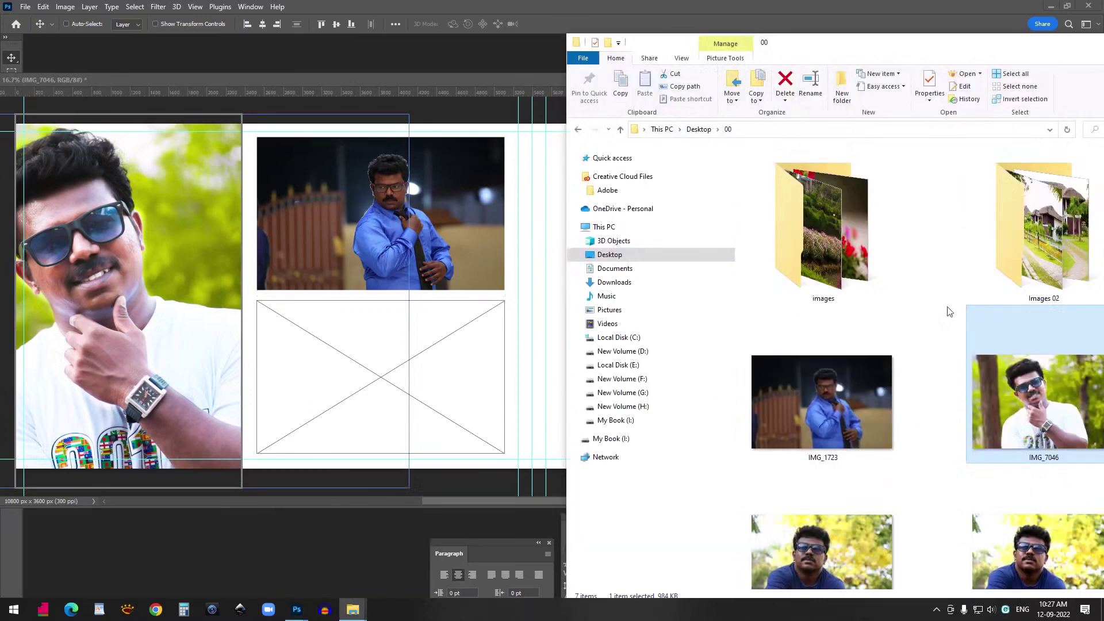
{"action": "scroll", "coordinate": [900, 432], "scroll_direction": "down", "scroll_amount": 2}
{"action": "left_click_drag", "start_coordinate": [784, 533], "coordinate": [364, 382]}
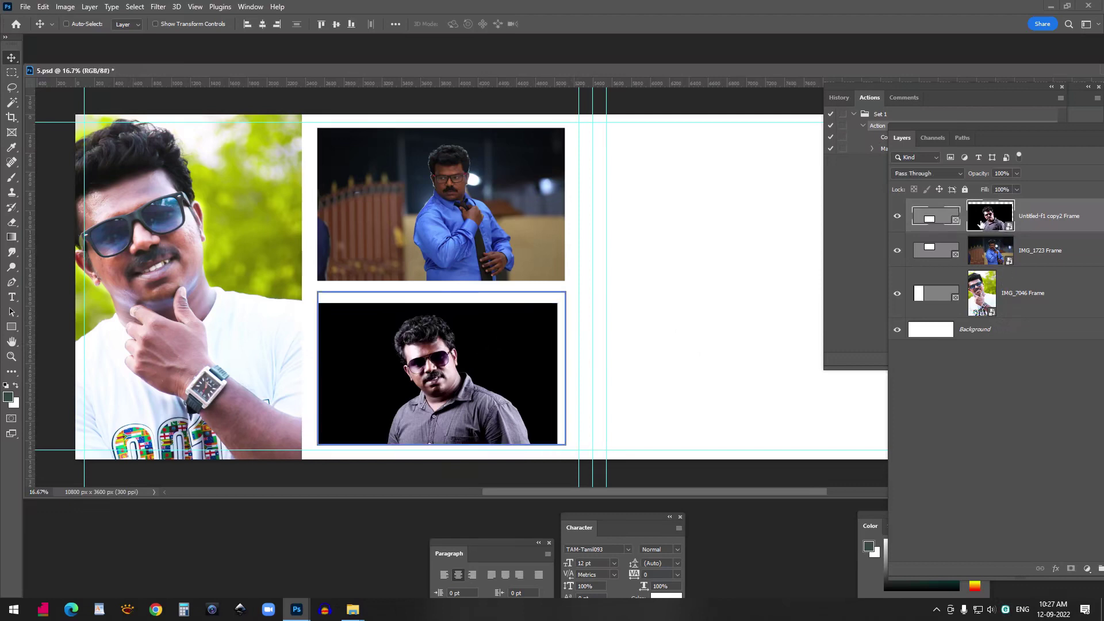
Scale the photo inside the lower landscape frame to about 13.17% and reposition it so it fills the frame
{"action": "key", "text": "ctrl"}
{"action": "key", "text": "ctrl+t"}
{"action": "left_click_drag", "start_coordinate": [565, 292], "coordinate": [598, 279]}
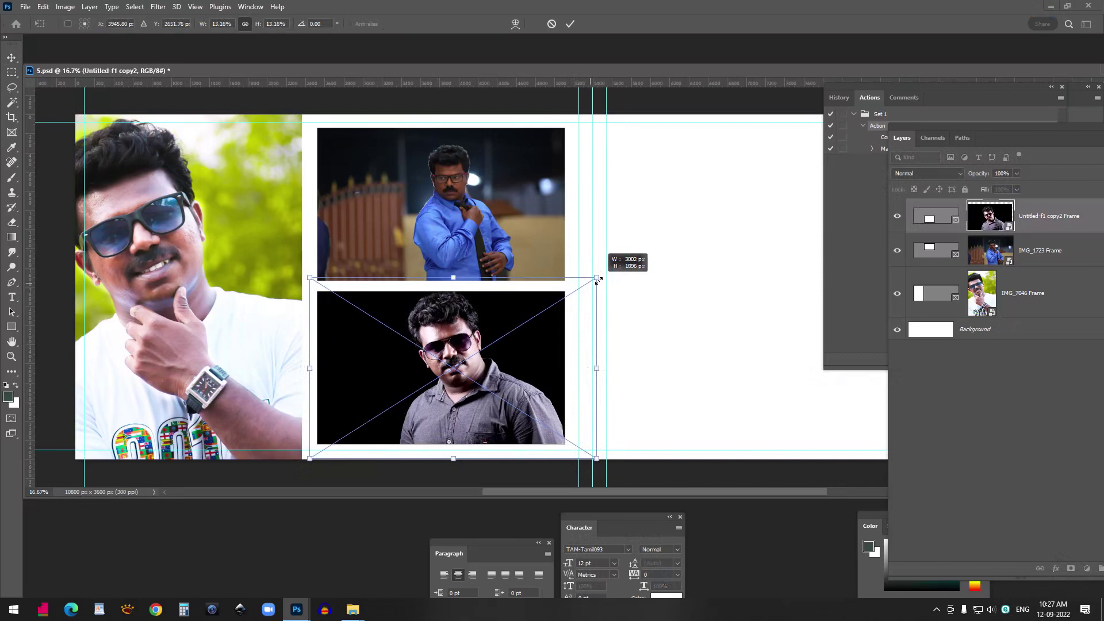
{"action": "left_click_drag", "start_coordinate": [521, 352], "coordinate": [514, 354]}
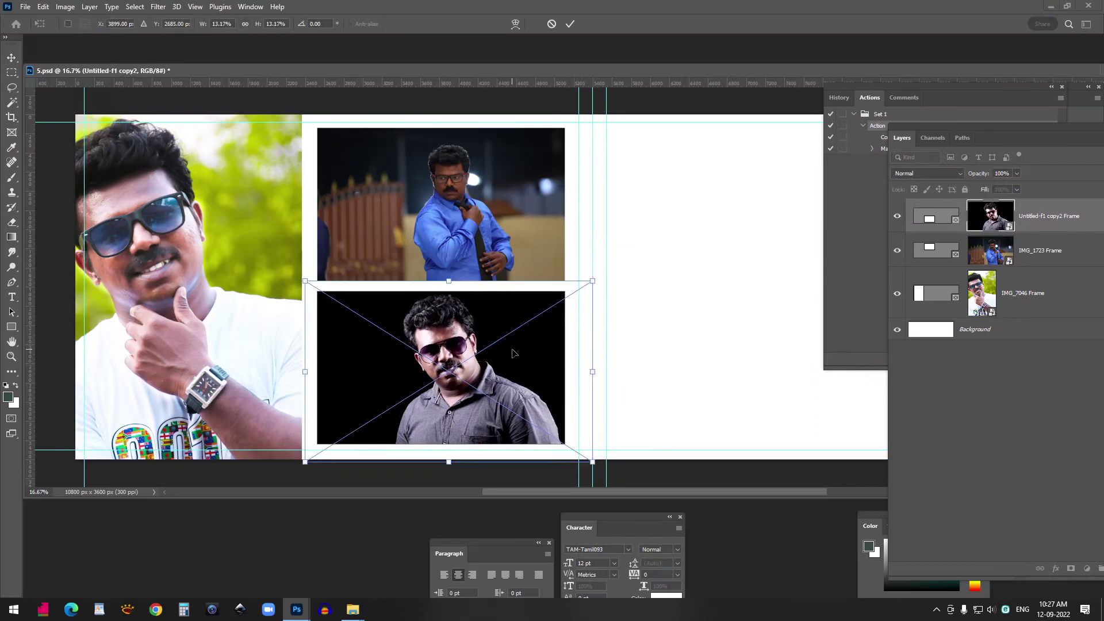
{"action": "key", "text": "Return"}
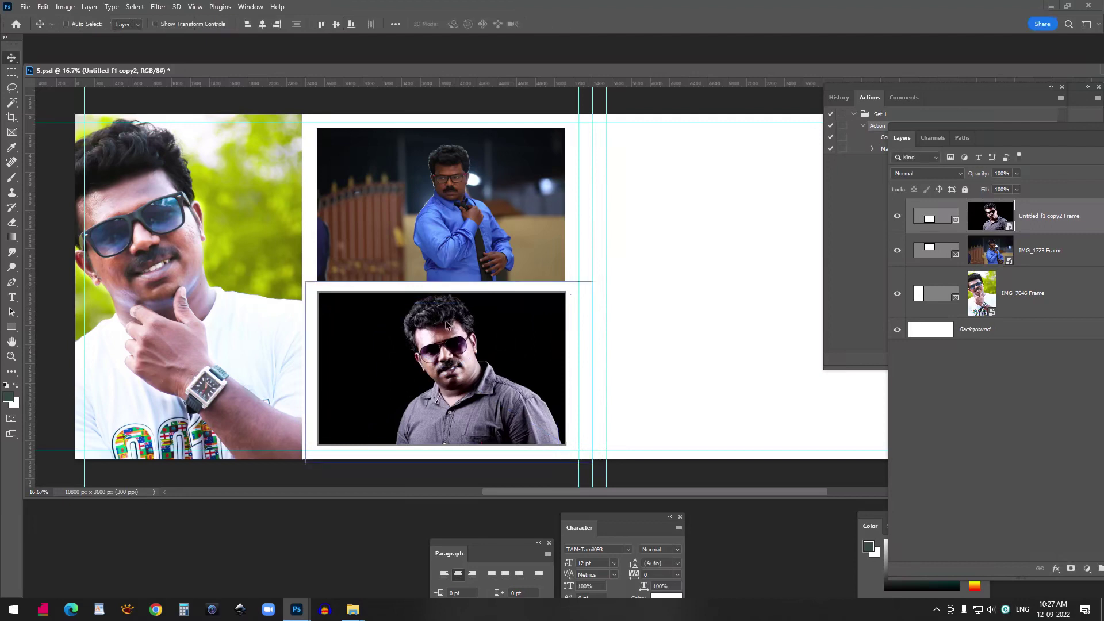
{"action": "left_click_drag", "start_coordinate": [587, 72], "coordinate": [260, 68]}
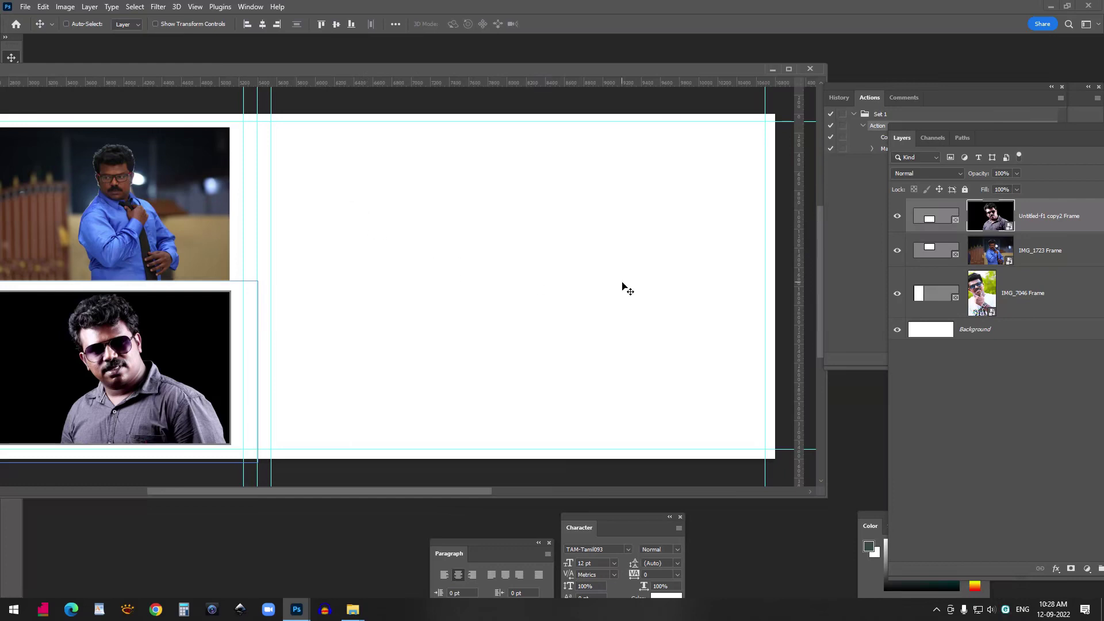
{"action": "left_click_drag", "start_coordinate": [316, 69], "coordinate": [660, 64]}
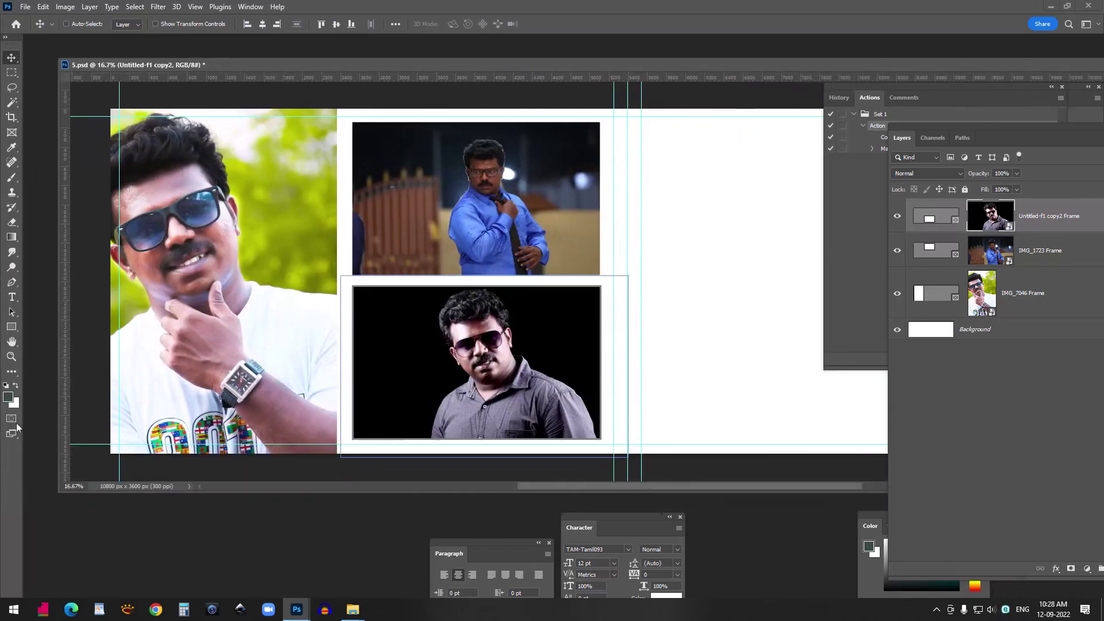
Try placing the IMG_0666 photo from the Images 02 folder into the lower landscape frame of 5.psd, and undo it
{"action": "left_click", "coordinate": [11, 357]}
{"action": "right_click", "coordinate": [266, 225]}
{"action": "left_click", "coordinate": [288, 229]}
{"action": "left_click_drag", "start_coordinate": [686, 64], "coordinate": [713, 80]}
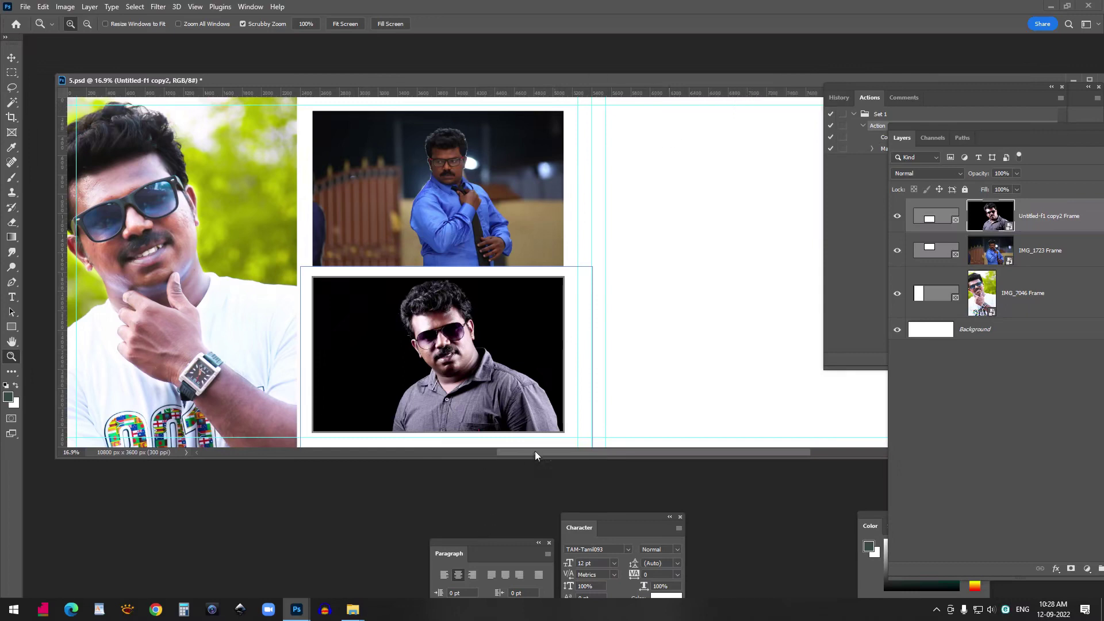
{"action": "mouse_move", "coordinate": [353, 610]}
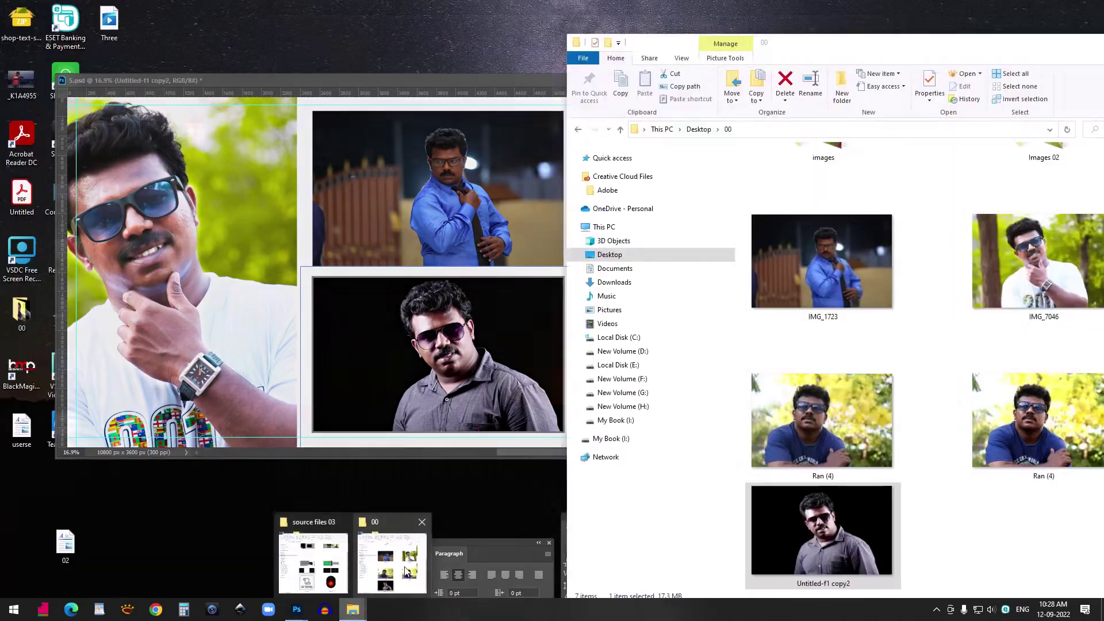
{"action": "left_click", "coordinate": [441, 546]}
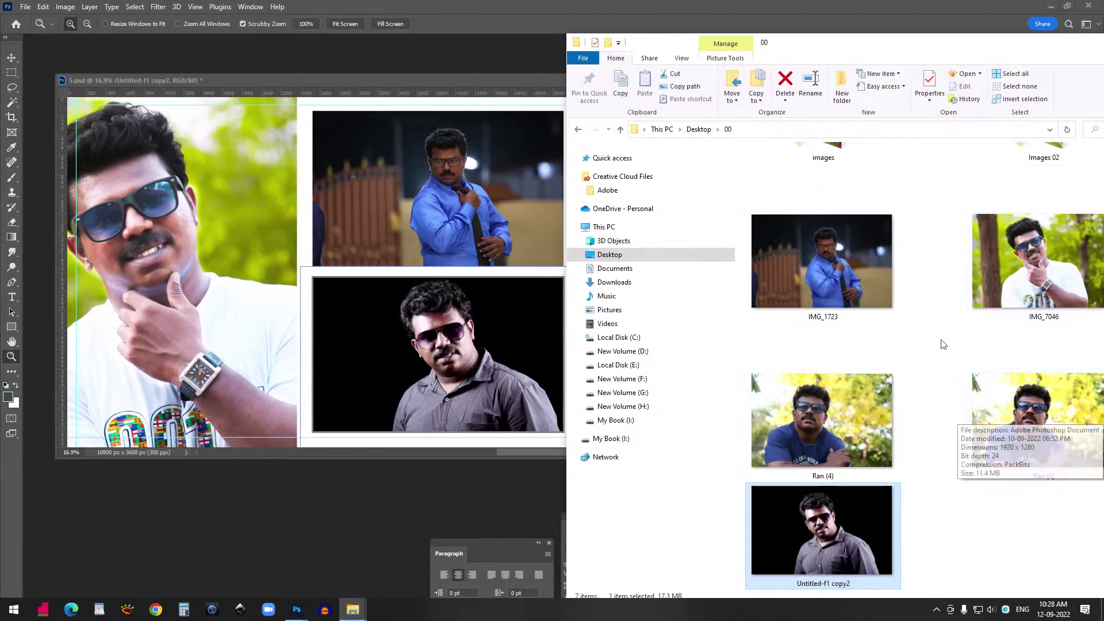
{"action": "scroll", "coordinate": [941, 340], "scroll_direction": "up", "scroll_amount": 2}
{"action": "double_click", "coordinate": [1048, 235]}
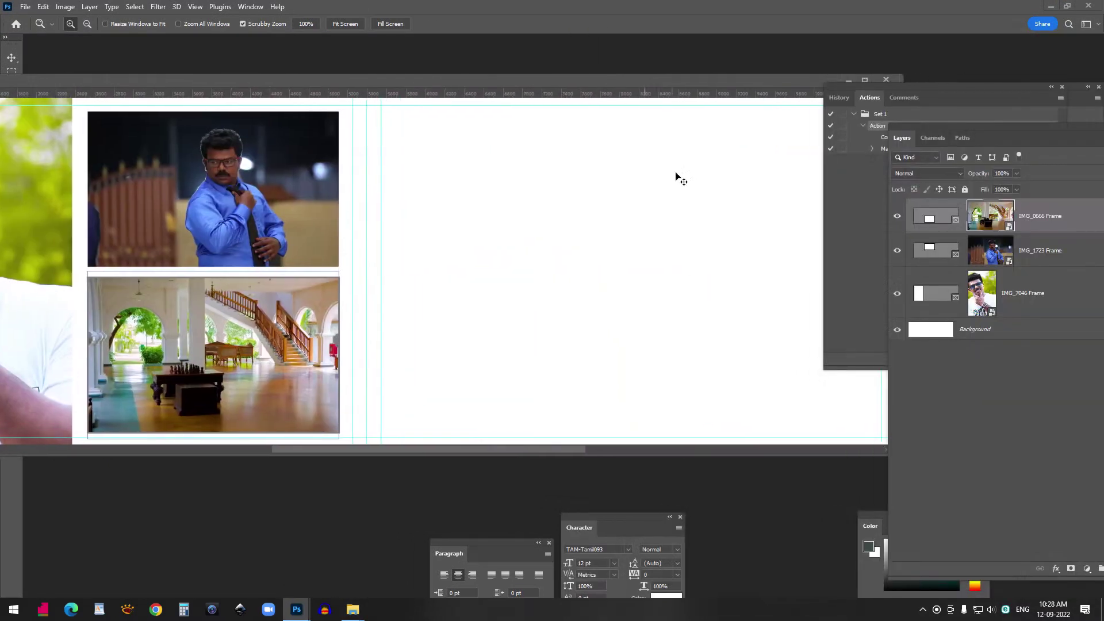
{"action": "key", "text": "ctrl+z"}
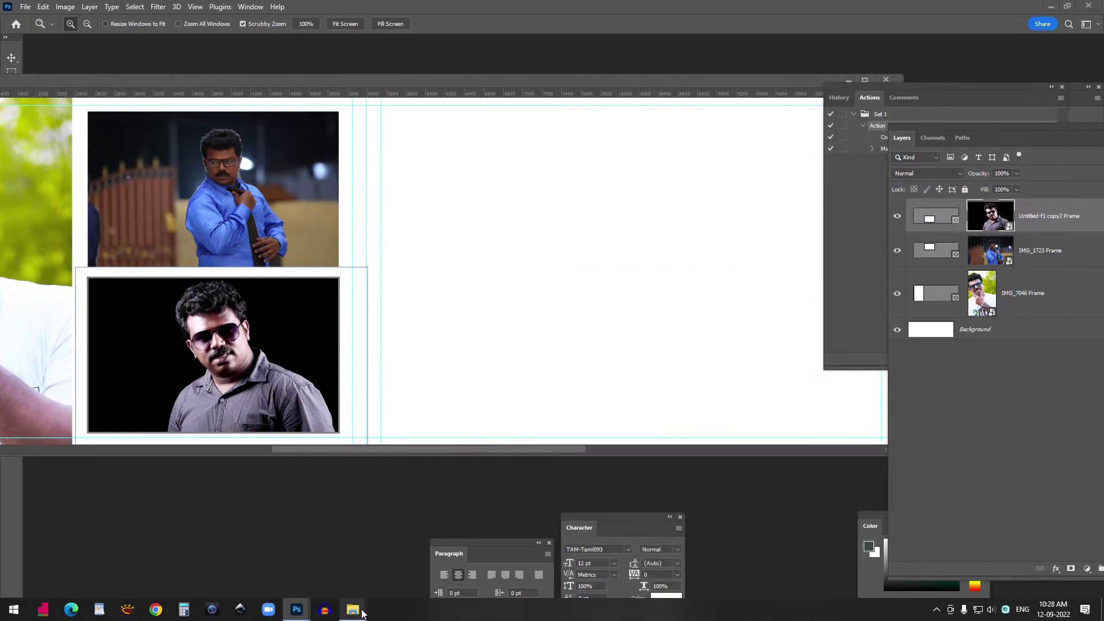
Select the IMG_1723 Frame layer, try dropping IMG_0666 onto the lower landscape frame again, and undo the placement
{"action": "mouse_move", "coordinate": [352, 614]}
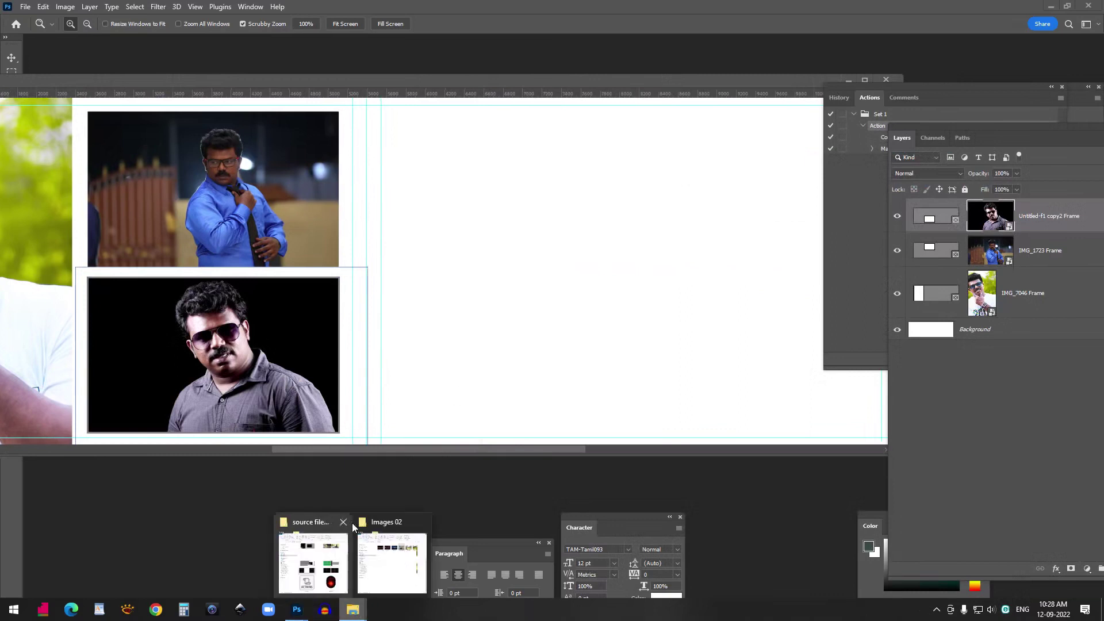
{"action": "left_click", "coordinate": [6, 63]}
{"action": "left_click", "coordinate": [972, 338]}
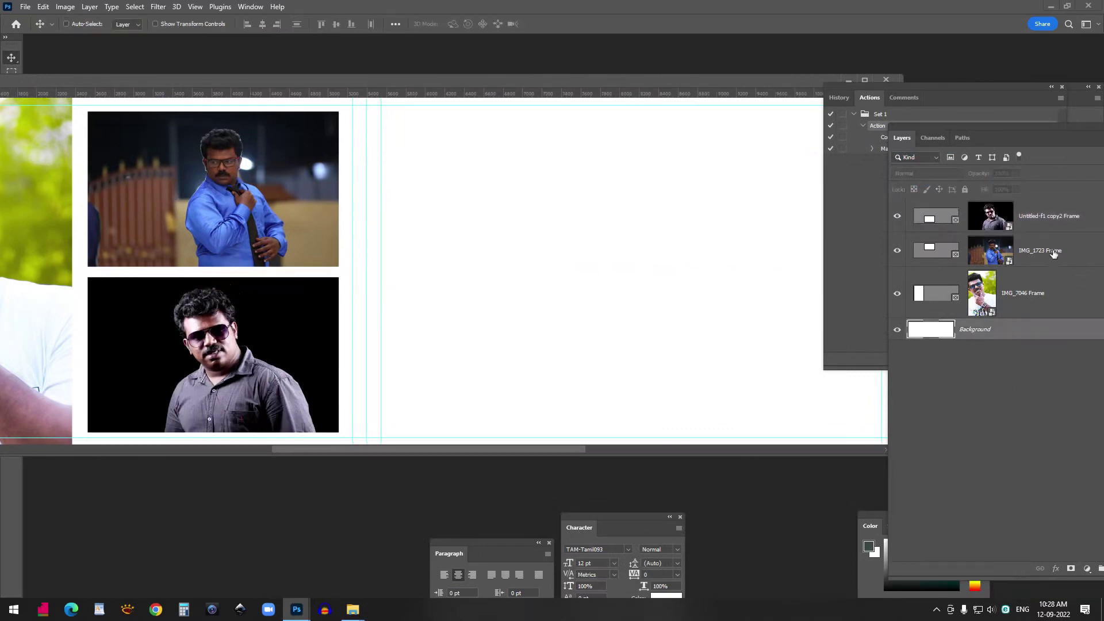
{"action": "left_click", "coordinate": [1054, 254]}
{"action": "mouse_move", "coordinate": [352, 609]}
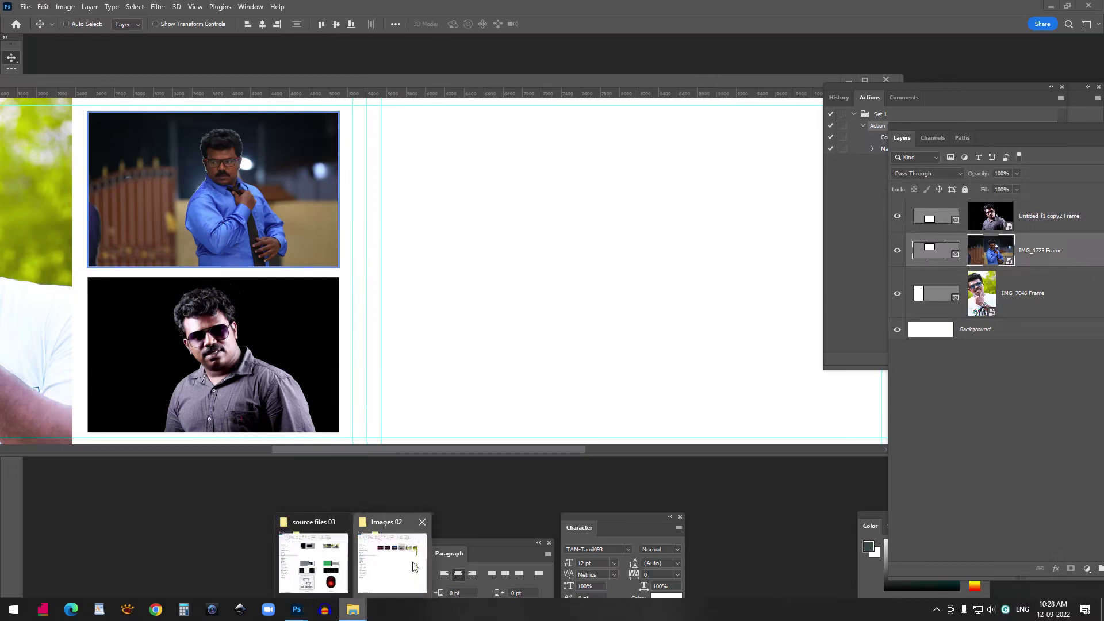
{"action": "left_click", "coordinate": [414, 567]}
{"action": "left_click_drag", "start_coordinate": [972, 188], "coordinate": [240, 378]}
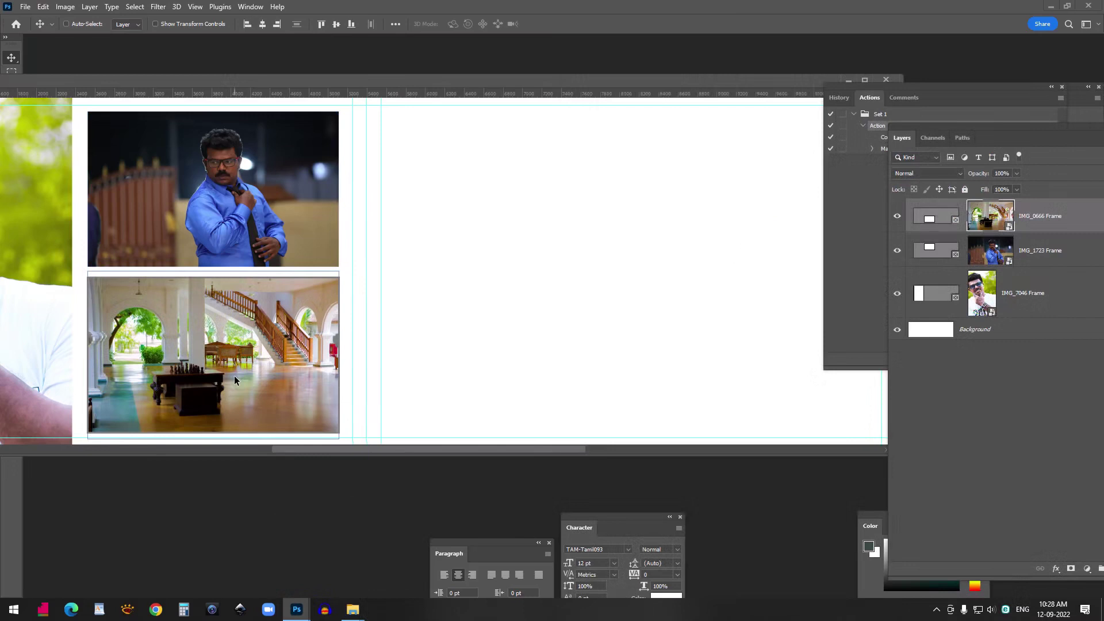
{"action": "key", "text": "ctrl"}
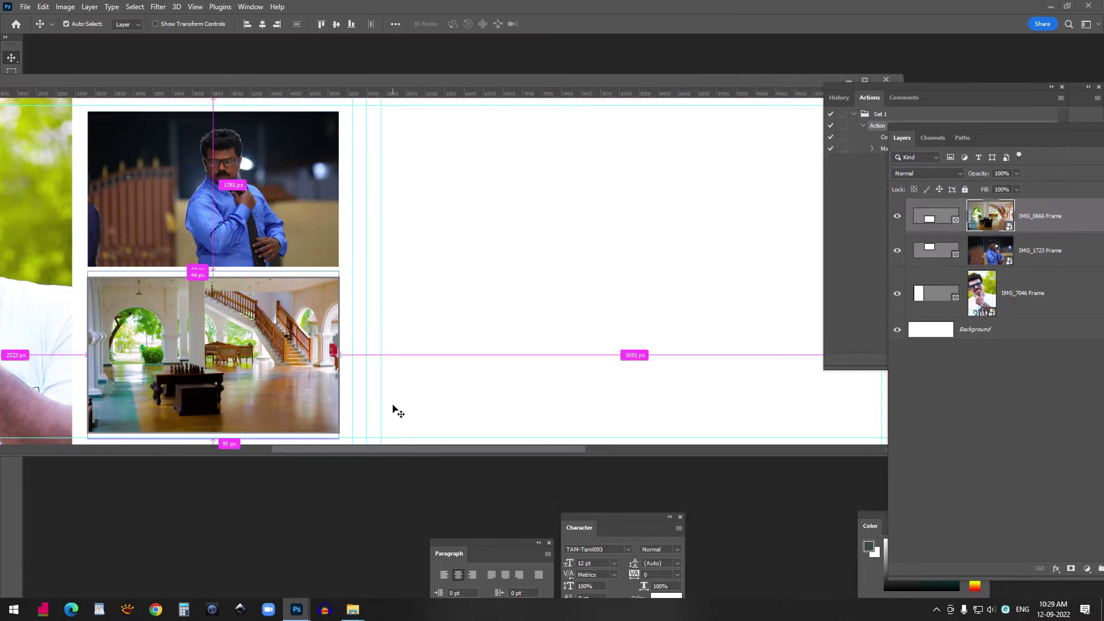
{"action": "key", "text": "ctrl+z"}
With the Background layer selected, place IMG_0666 from Images 02 as a separate photo on the empty right-hand page and enlarge it
{"action": "left_click", "coordinate": [995, 332]}
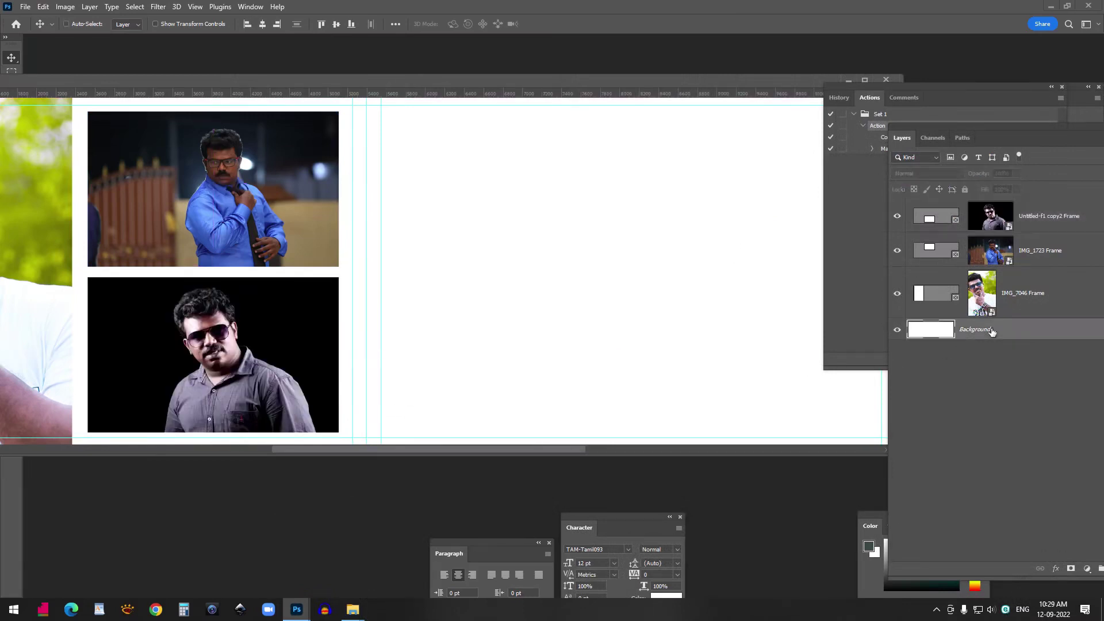
{"action": "mouse_move", "coordinate": [353, 610]}
{"action": "left_click", "coordinate": [380, 587]}
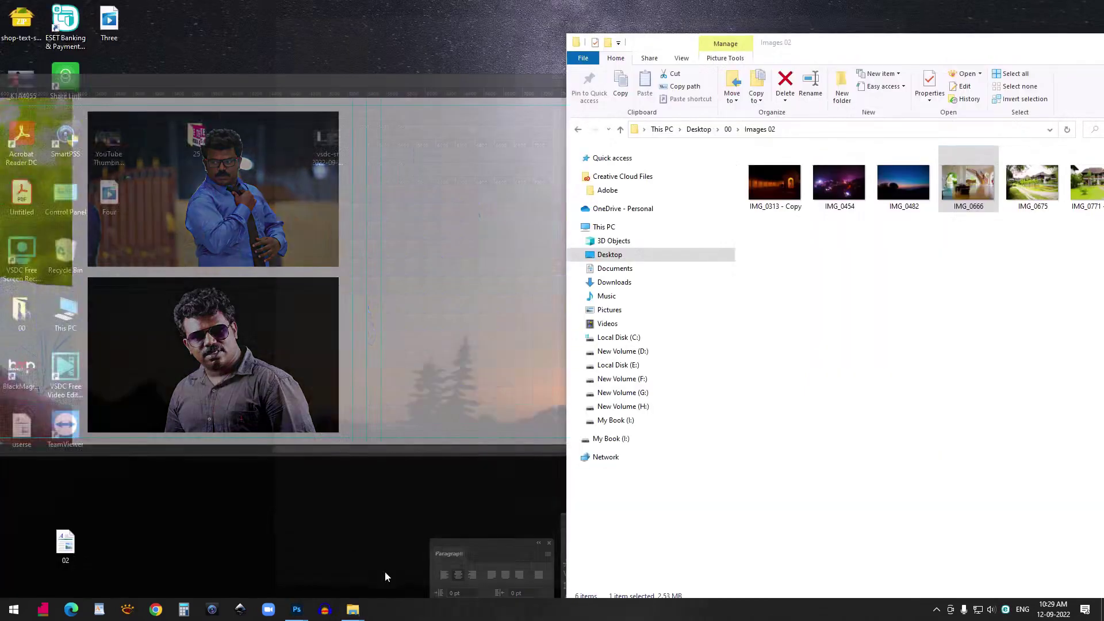
{"action": "left_click_drag", "start_coordinate": [975, 183], "coordinate": [490, 269]}
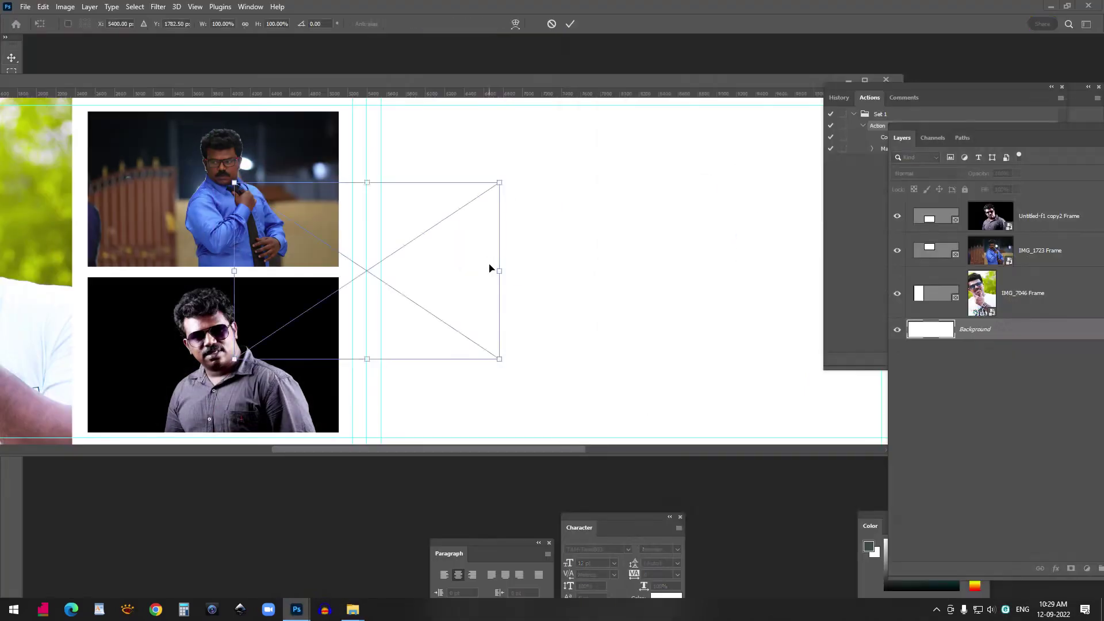
{"action": "left_click_drag", "start_coordinate": [413, 245], "coordinate": [545, 162]}
{"action": "left_click_drag", "start_coordinate": [633, 275], "coordinate": [882, 373]}
{"action": "key", "text": "Return"}
{"action": "left_click_drag", "start_coordinate": [683, 129], "coordinate": [706, 281]}
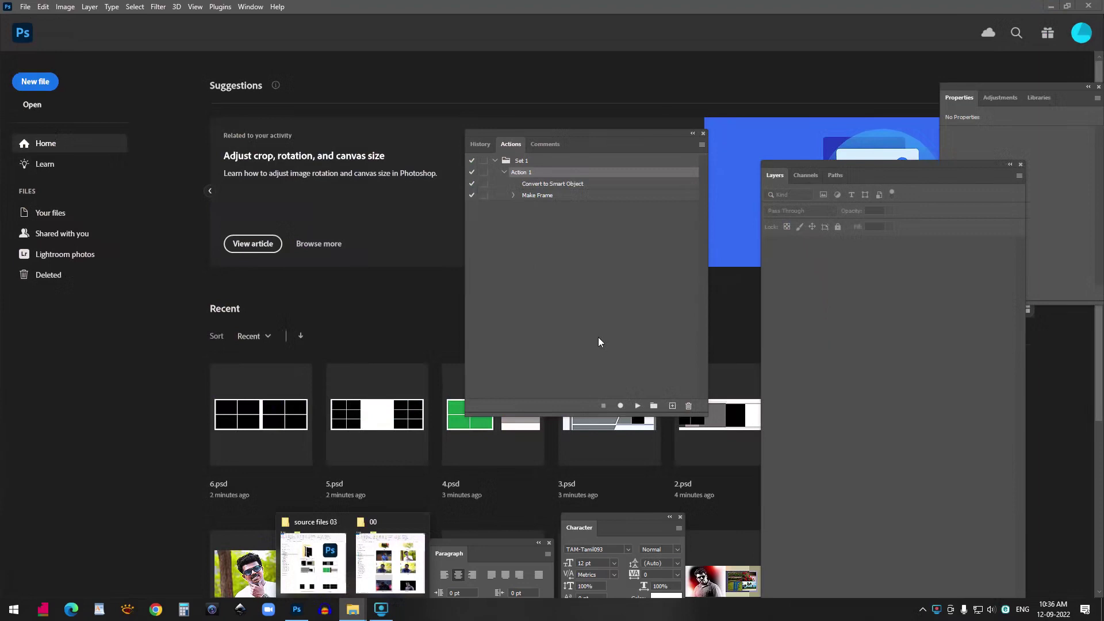
Open 1.psd from the source files 03 folder and arrange its window so the large masked frame is unobstructed
{"action": "left_click", "coordinate": [314, 560]}
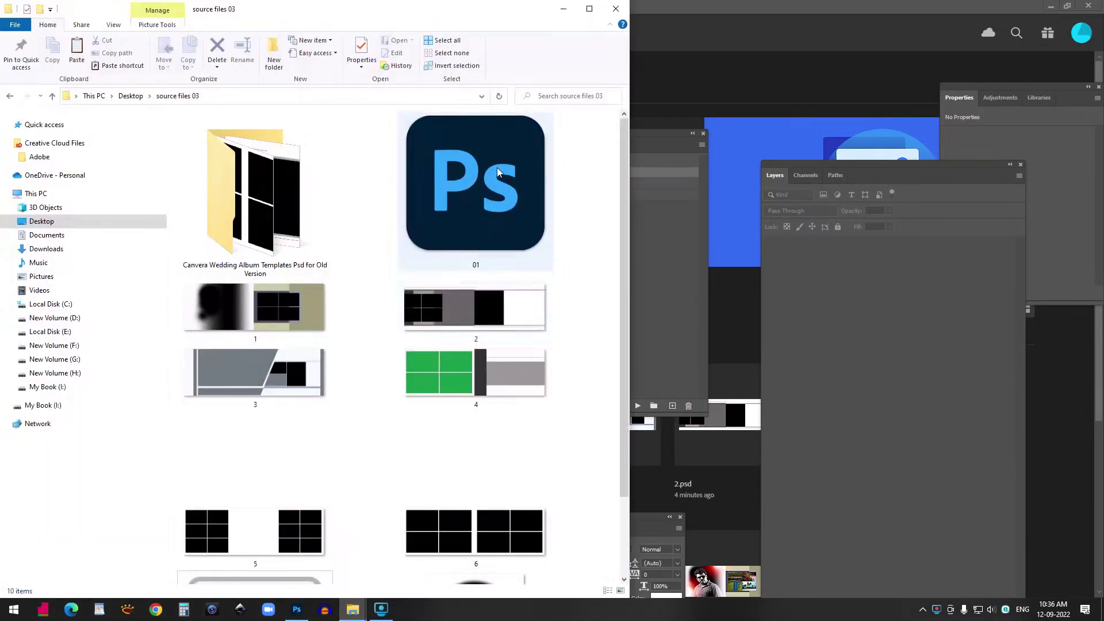
{"action": "left_click_drag", "start_coordinate": [290, 316], "coordinate": [719, 35]}
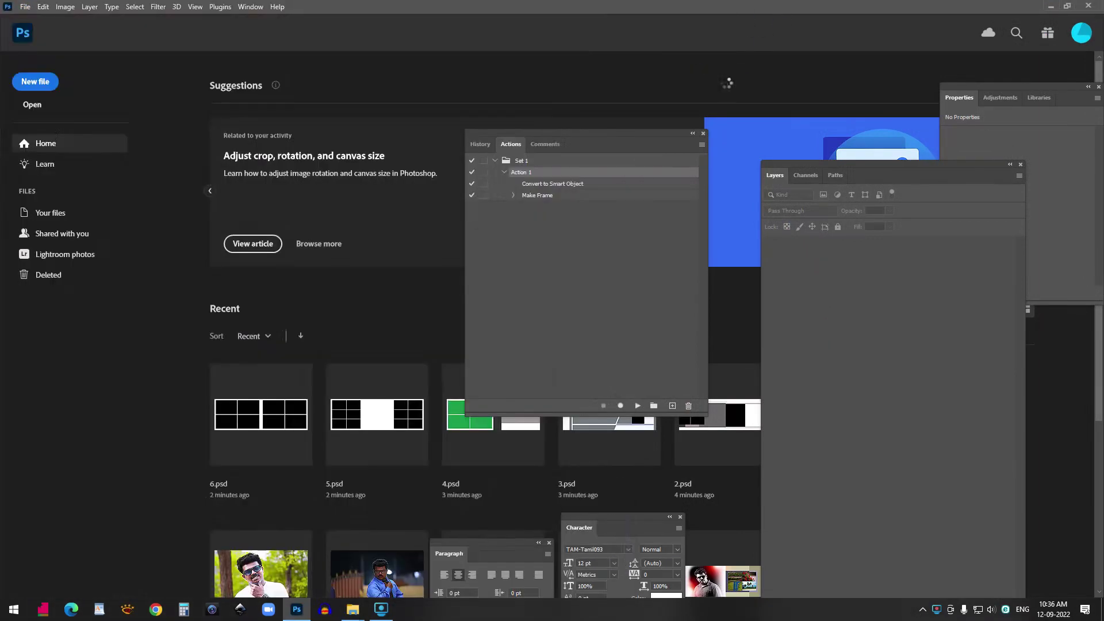
{"action": "left_click_drag", "start_coordinate": [57, 42], "coordinate": [154, 99]}
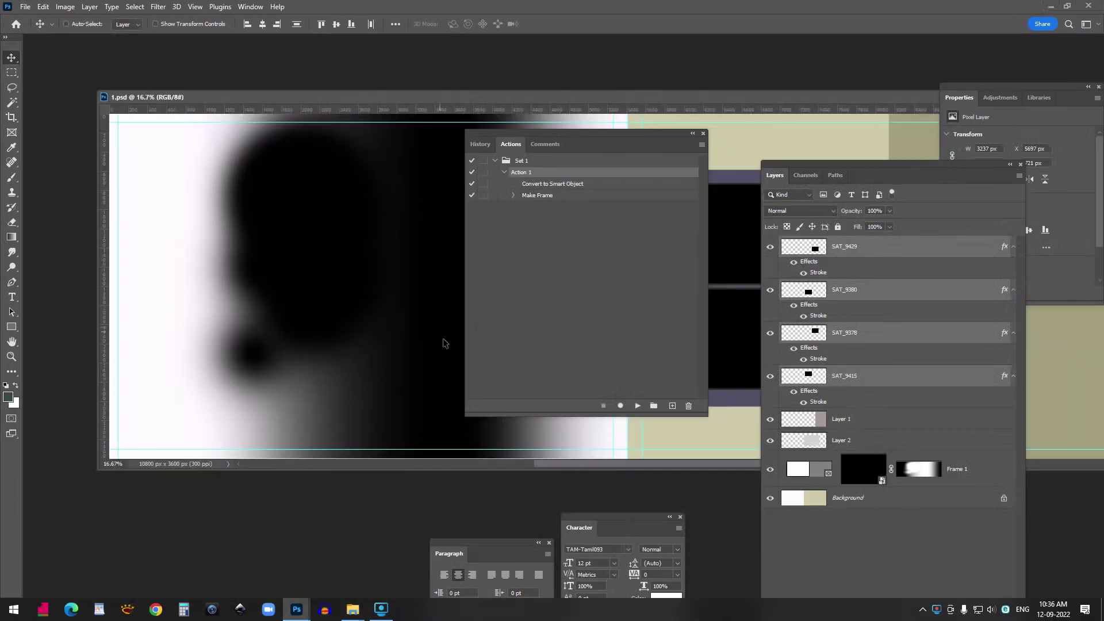
{"action": "left_click_drag", "start_coordinate": [612, 142], "coordinate": [732, 130]}
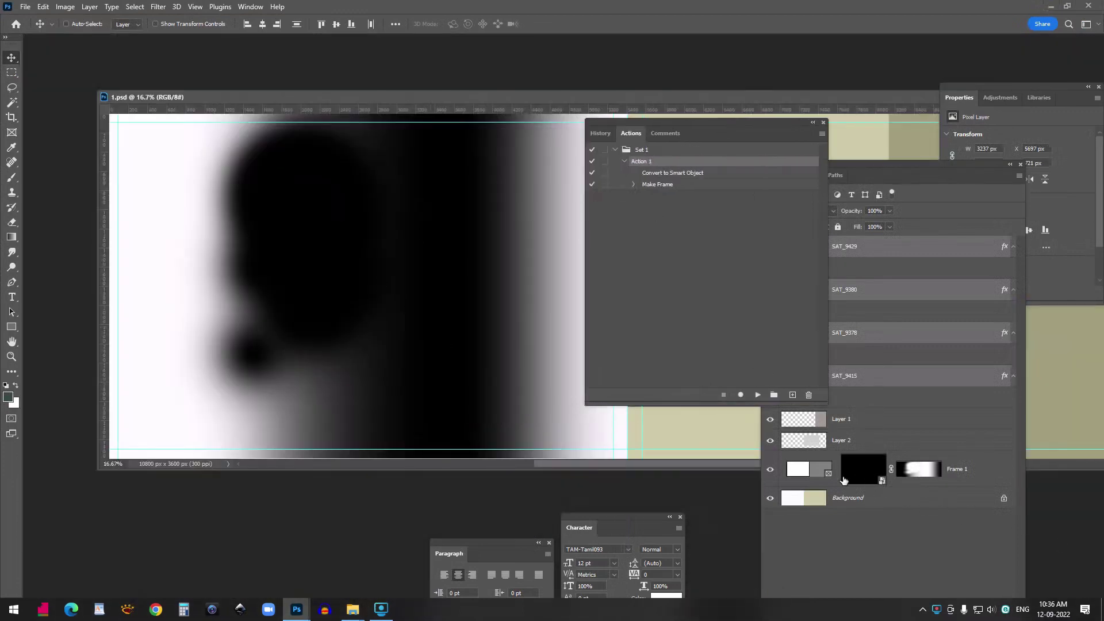
Place the IMG_1723 photo from folder 00 into the large soft-masked frame of 1.psd
{"action": "mouse_move", "coordinate": [351, 602]}
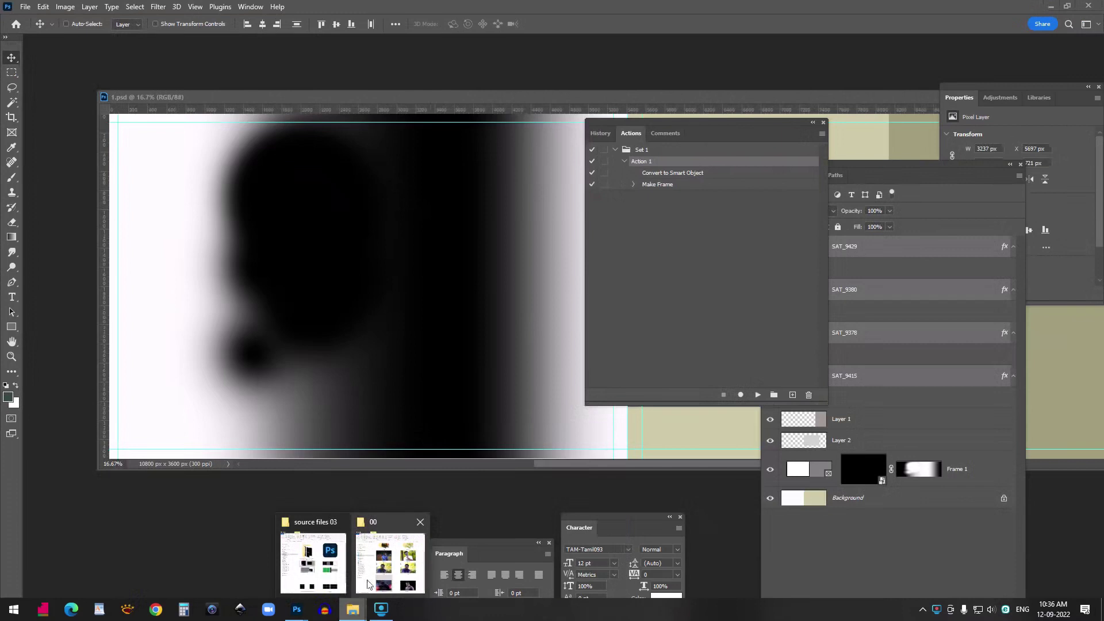
{"action": "left_click", "coordinate": [405, 559]}
{"action": "left_click_drag", "start_coordinate": [547, 13], "coordinate": [664, 12]}
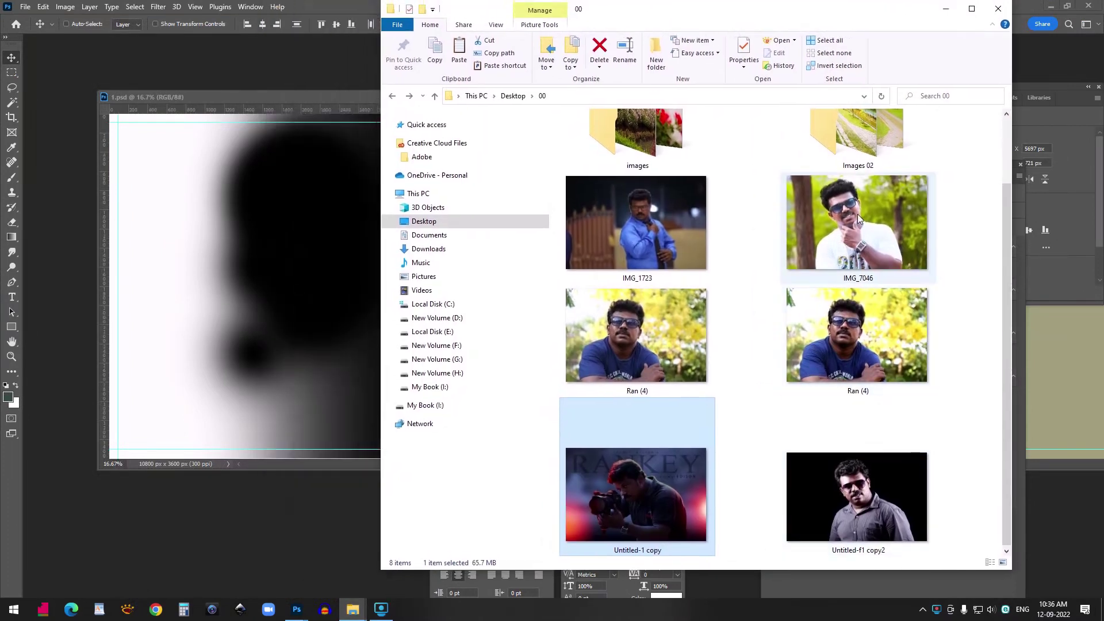
{"action": "left_click_drag", "start_coordinate": [650, 225], "coordinate": [299, 268]}
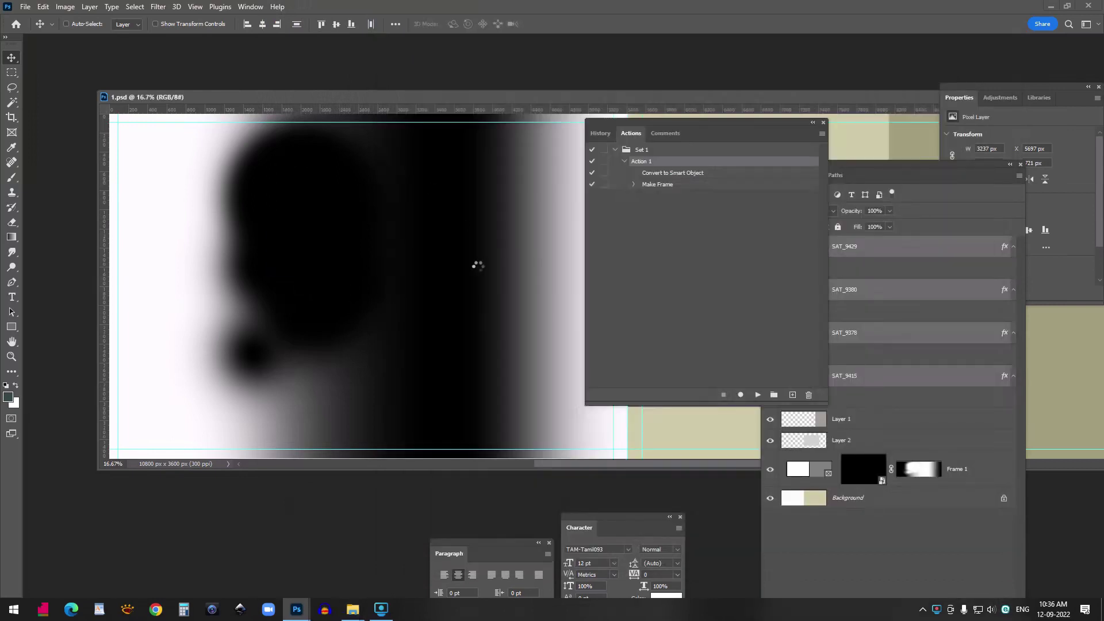
{"action": "left_click_drag", "start_coordinate": [514, 99], "coordinate": [403, 93]}
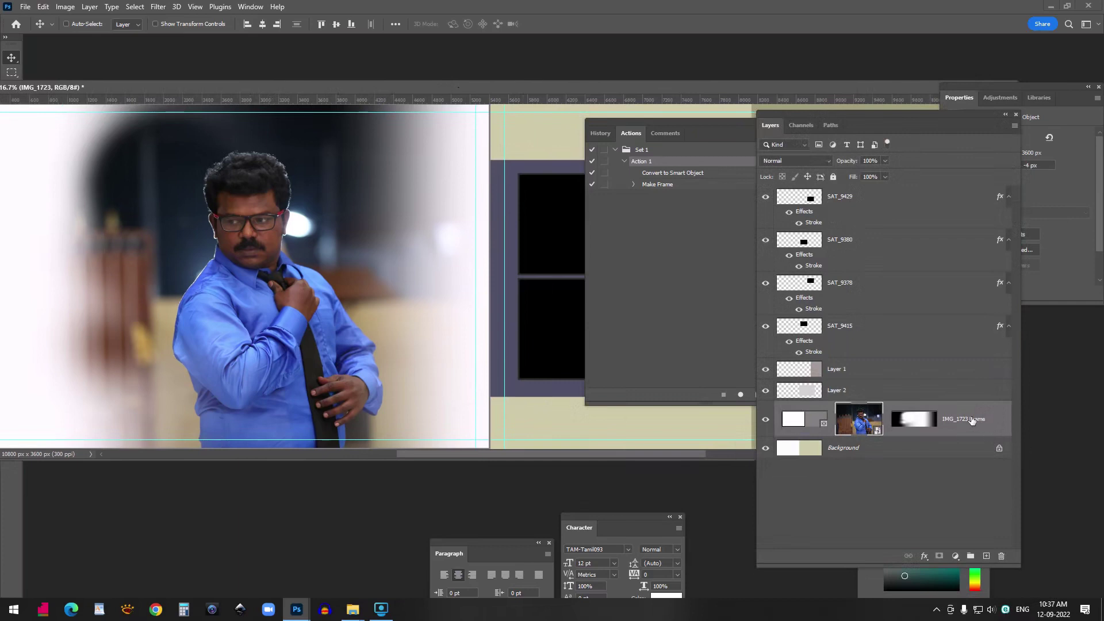
Delete the IMG_1723 Frame layer from 1.psd
{"action": "left_click_drag", "start_coordinate": [963, 420], "coordinate": [1001, 556]}
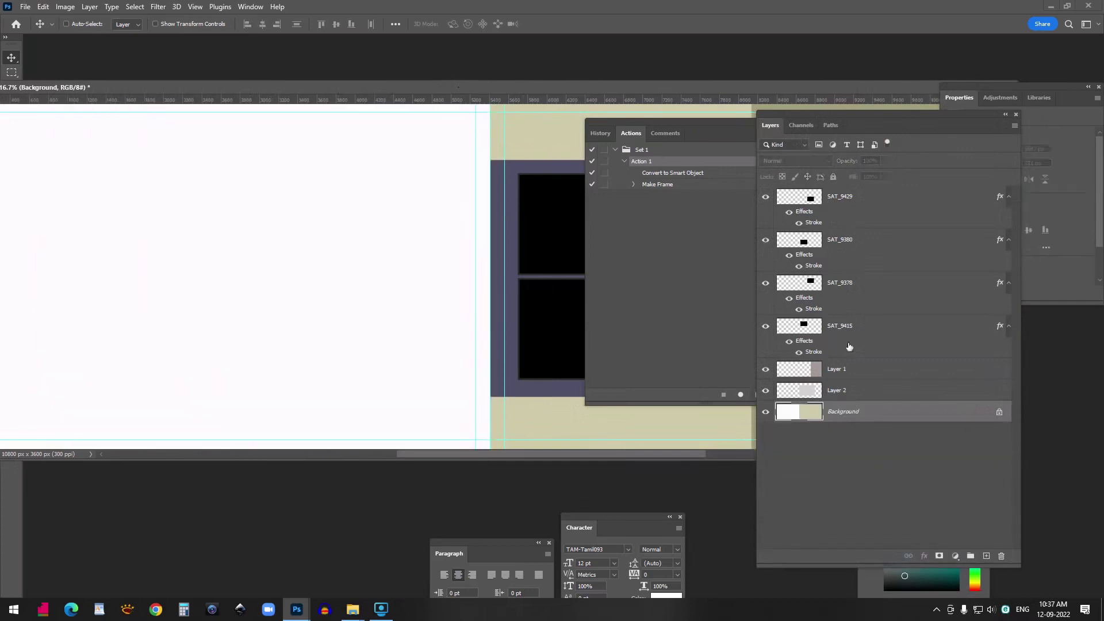
{"action": "mouse_move", "coordinate": [353, 608]}
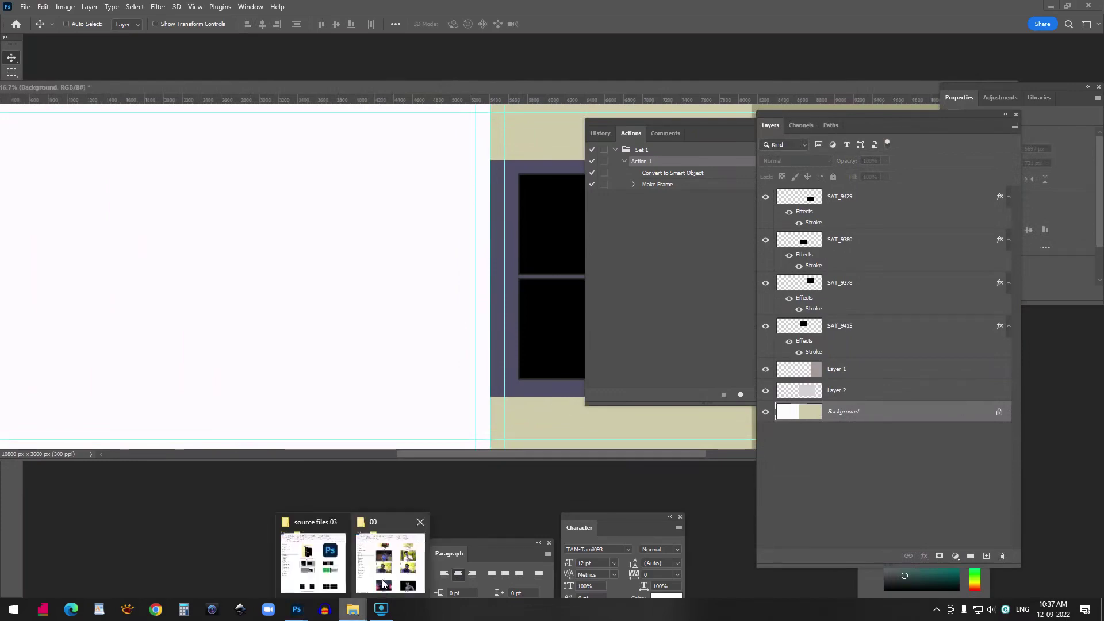
Fill the upper two small frames of 1.psd with photos from the images folder, using the flower garden photo on the left
{"action": "mouse_move", "coordinate": [370, 572]}
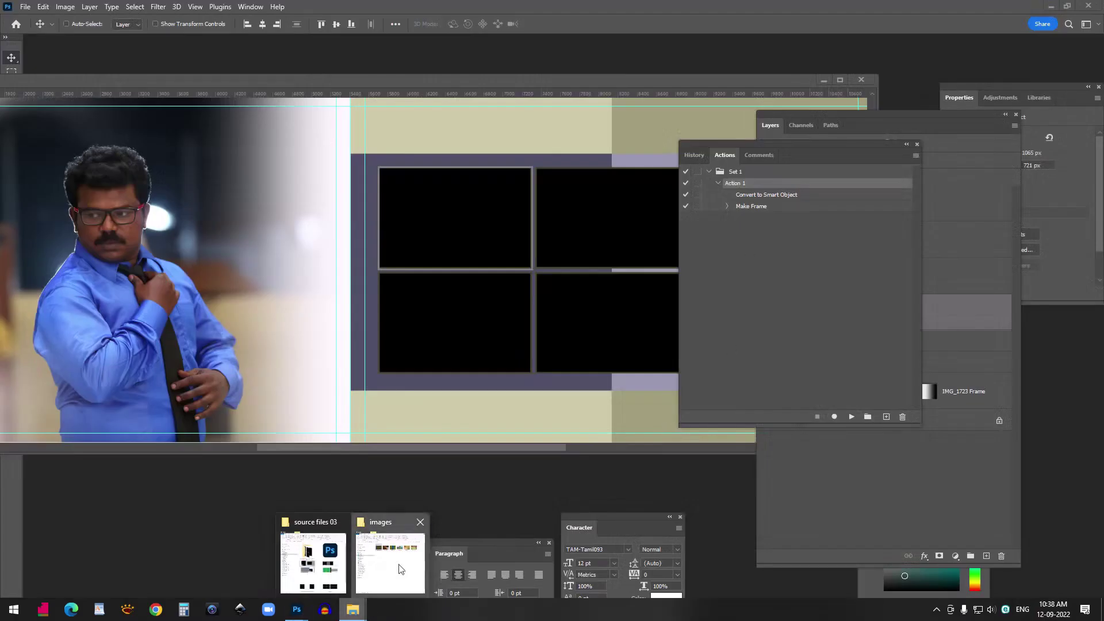
{"action": "left_click", "coordinate": [384, 564]}
{"action": "left_click_drag", "start_coordinate": [806, 169], "coordinate": [422, 236]}
{"action": "mouse_move", "coordinate": [359, 611]}
{"action": "left_click", "coordinate": [425, 549]}
{"action": "left_click_drag", "start_coordinate": [872, 170], "coordinate": [552, 240]}
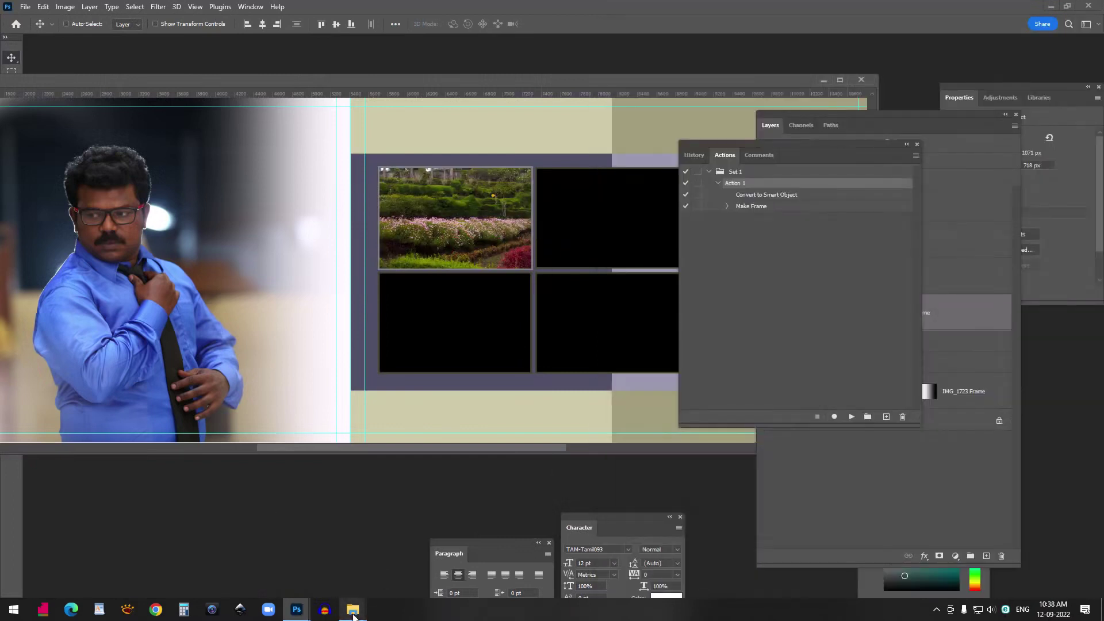
Fill the lower two small frames of 1.psd from the images folder, using the palm tree photo on the left and IMG_0252 on the right
{"action": "mouse_move", "coordinate": [354, 615]}
{"action": "left_click", "coordinate": [402, 551]}
{"action": "left_click_drag", "start_coordinate": [1001, 170], "coordinate": [439, 360]}
{"action": "left_click", "coordinate": [402, 551]}
{"action": "left_click", "coordinate": [1065, 170]}
{"action": "left_click_drag", "start_coordinate": [844, 233], "coordinate": [554, 337]}
Open Untitled-1 copy.psd from folder 00 as a separate document in a floating window
{"action": "left_click_drag", "start_coordinate": [460, 79], "coordinate": [724, 70]}
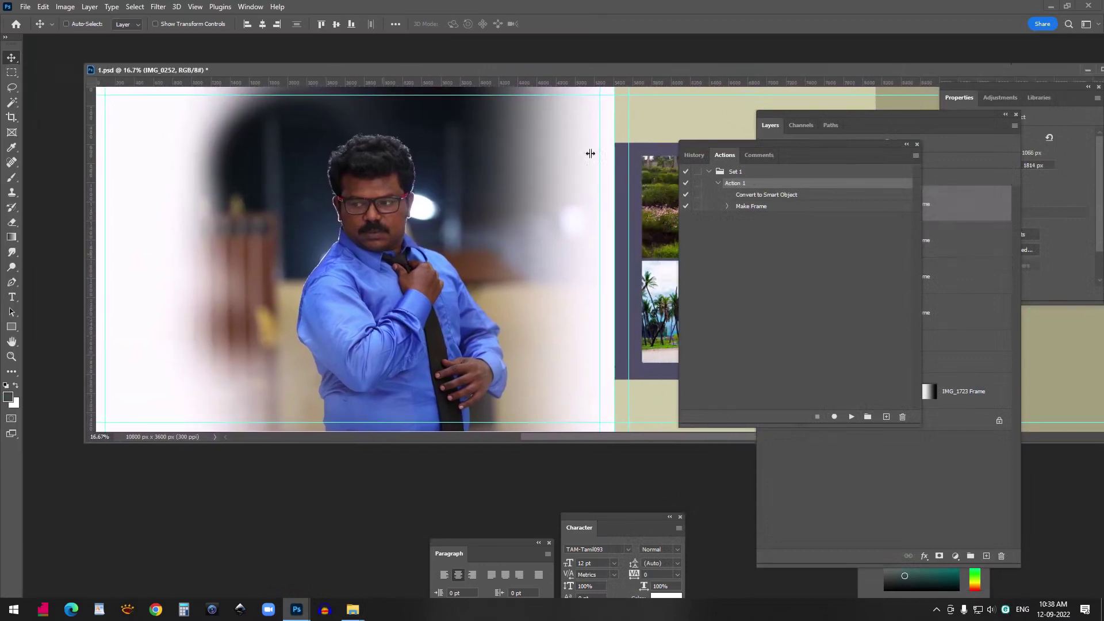
{"action": "mouse_move", "coordinate": [353, 610]}
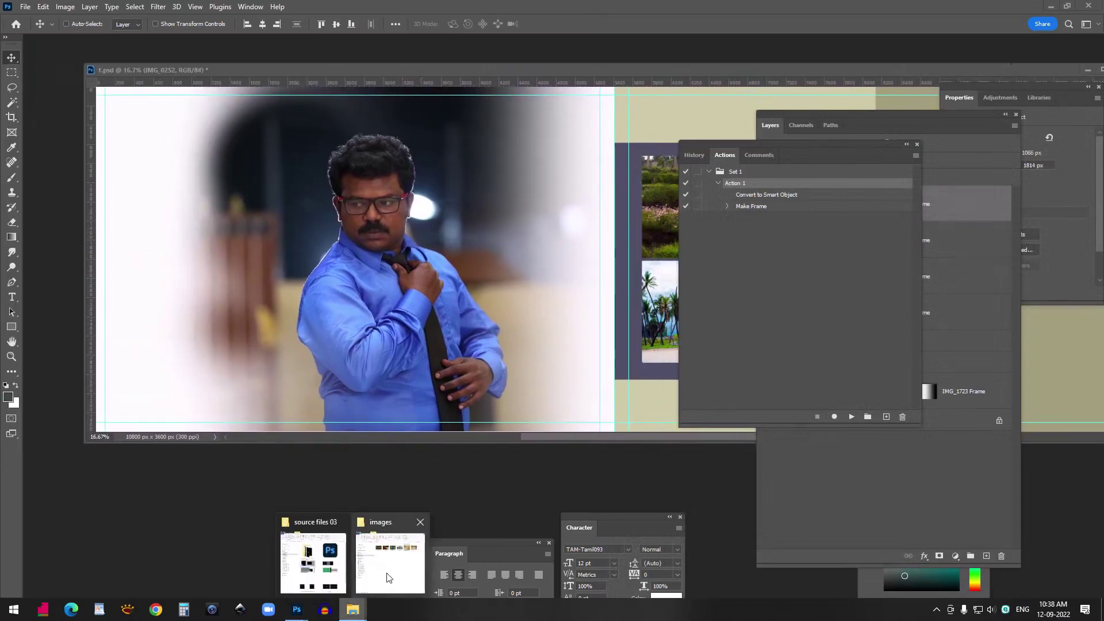
{"action": "left_click", "coordinate": [387, 577]}
{"action": "left_click", "coordinate": [611, 117]}
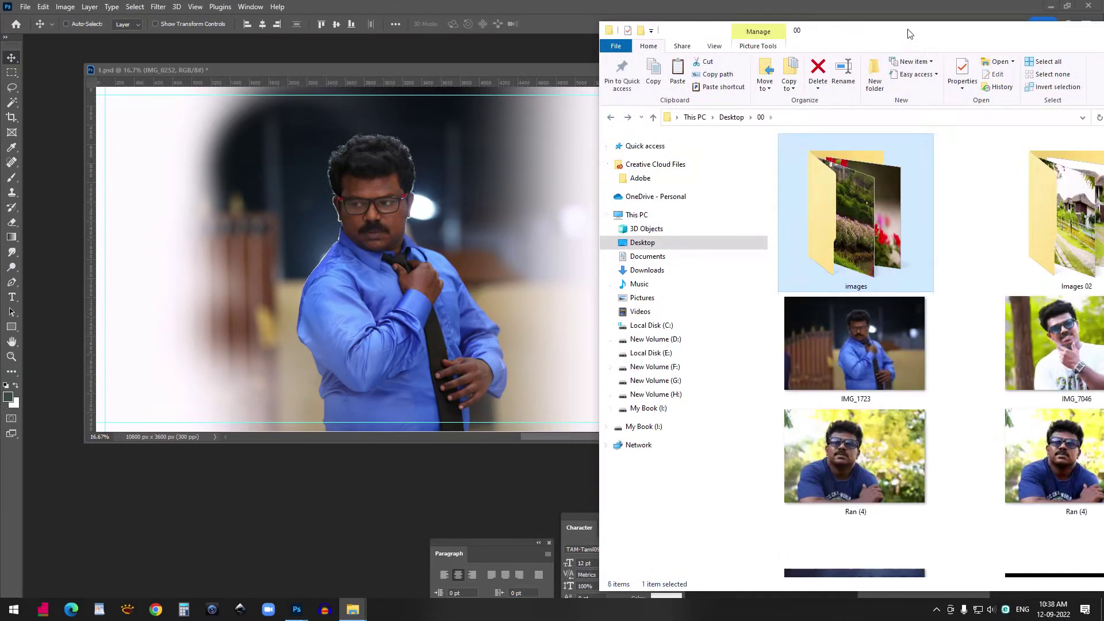
{"action": "left_click_drag", "start_coordinate": [911, 33], "coordinate": [788, 25]}
{"action": "scroll", "coordinate": [985, 389], "scroll_direction": "down", "scroll_amount": 2}
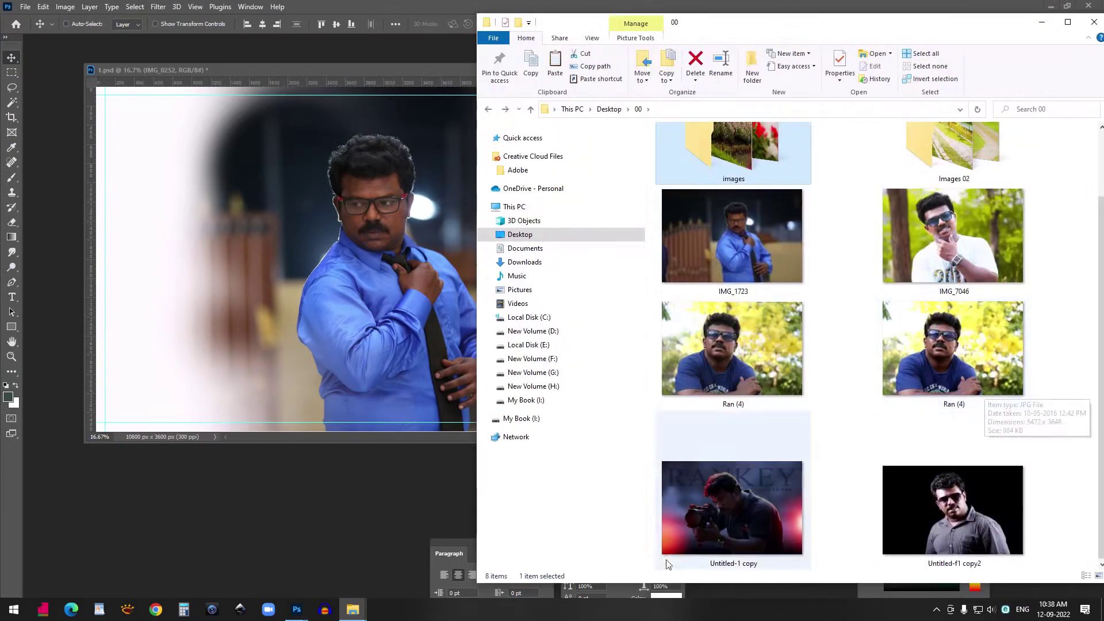
{"action": "left_click_drag", "start_coordinate": [720, 501], "coordinate": [243, 501]}
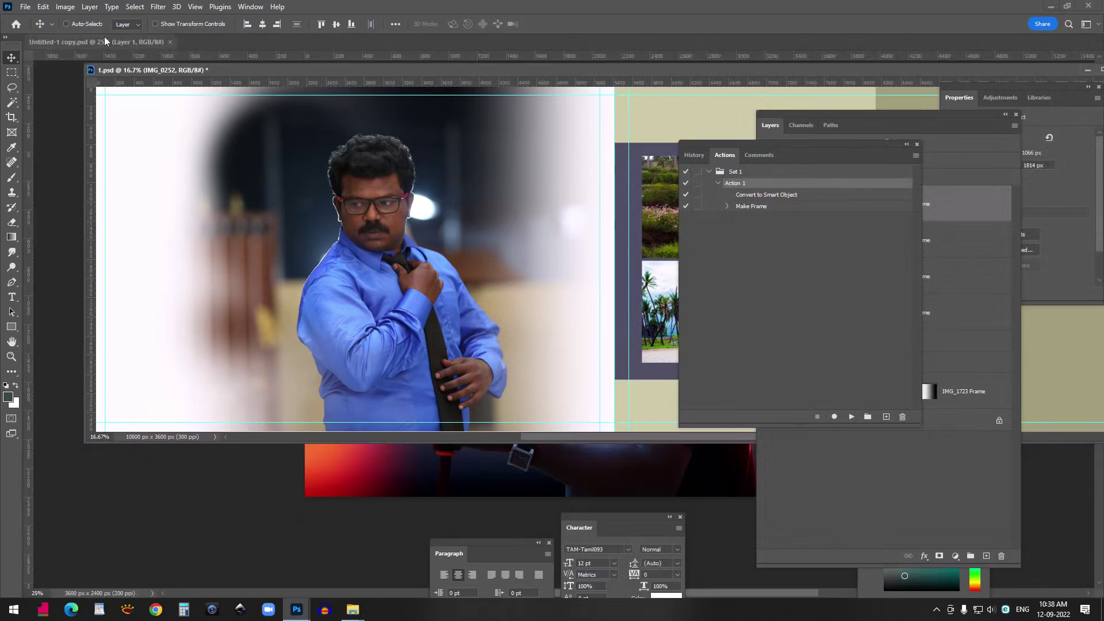
{"action": "left_click_drag", "start_coordinate": [123, 126], "coordinate": [122, 148]}
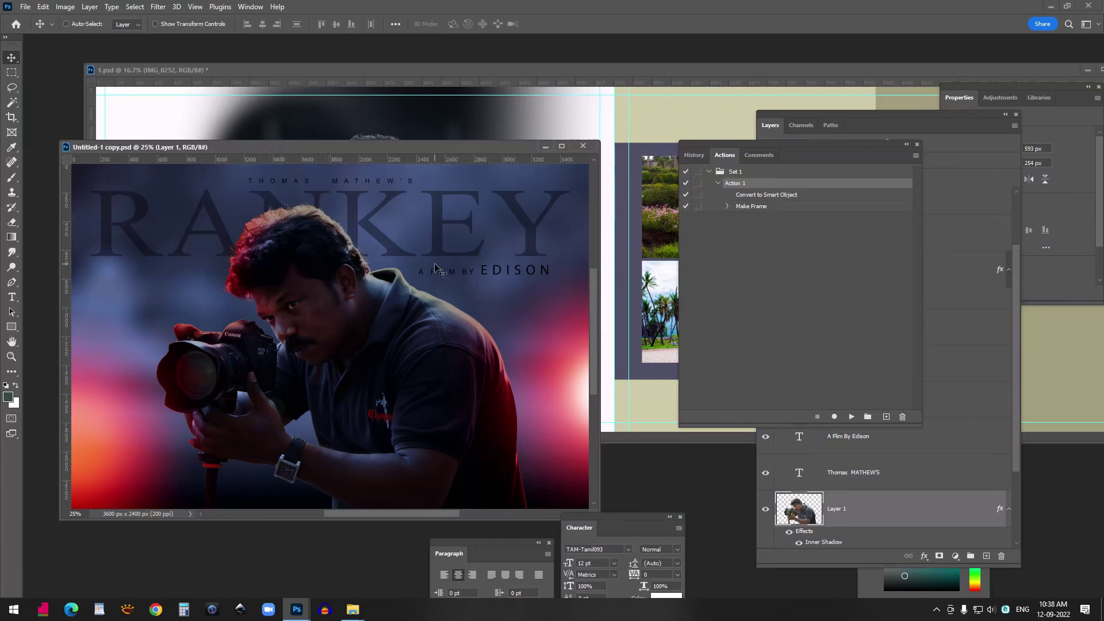
Copy the merged contents of the entire Untitled-1 copy.psd canvas and close that document
{"action": "key", "text": "ctrl+a"}
{"action": "left_click", "coordinate": [44, 7]}
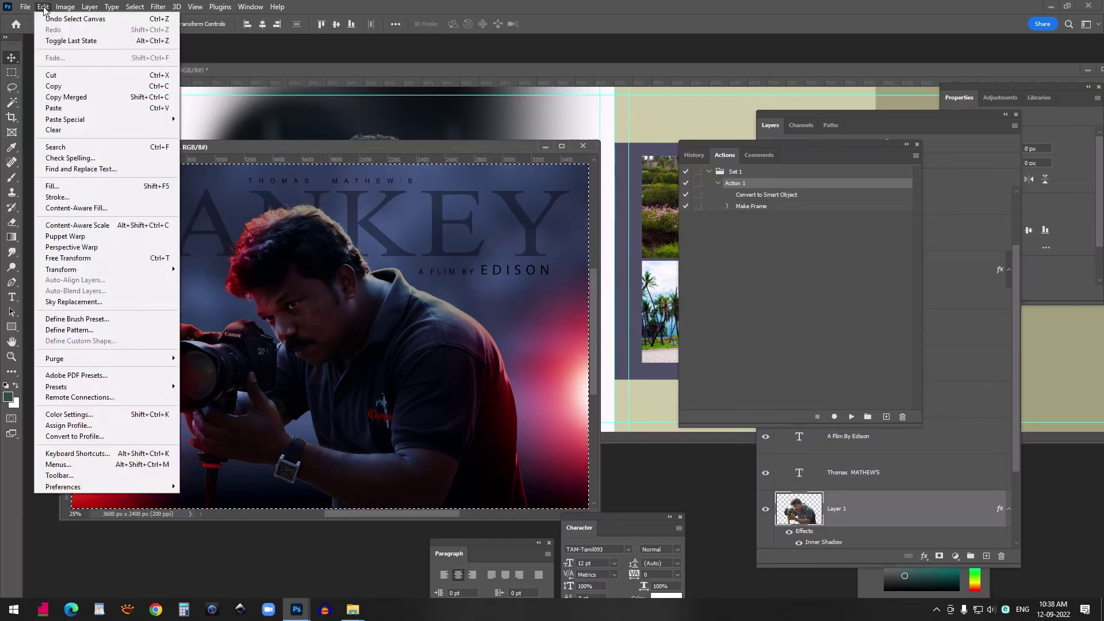
{"action": "left_click", "coordinate": [66, 96]}
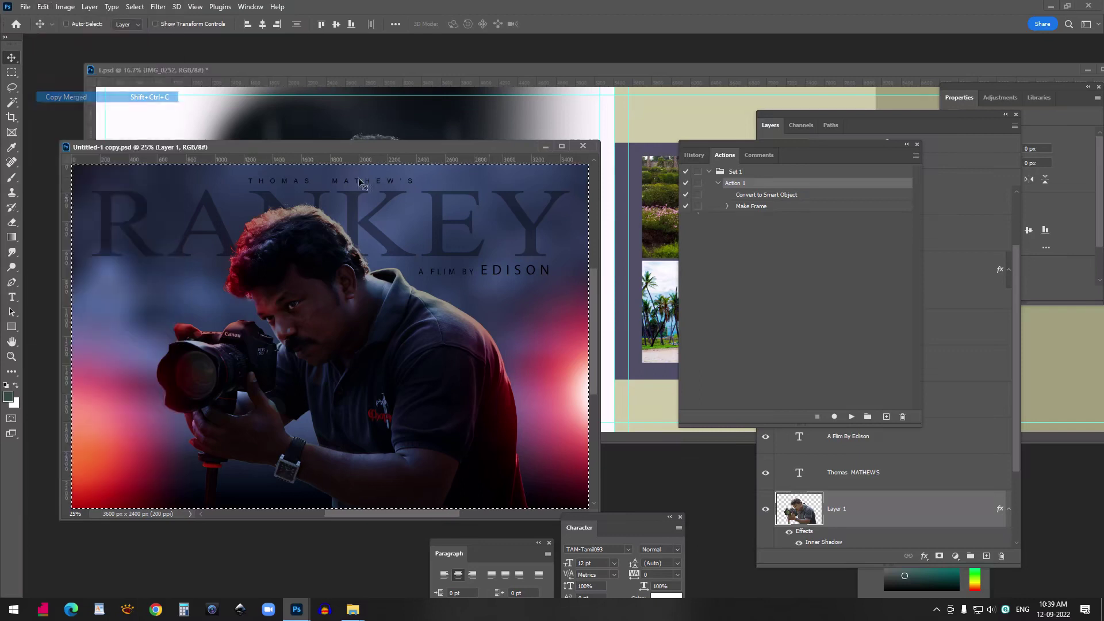
{"action": "left_click", "coordinate": [583, 147]}
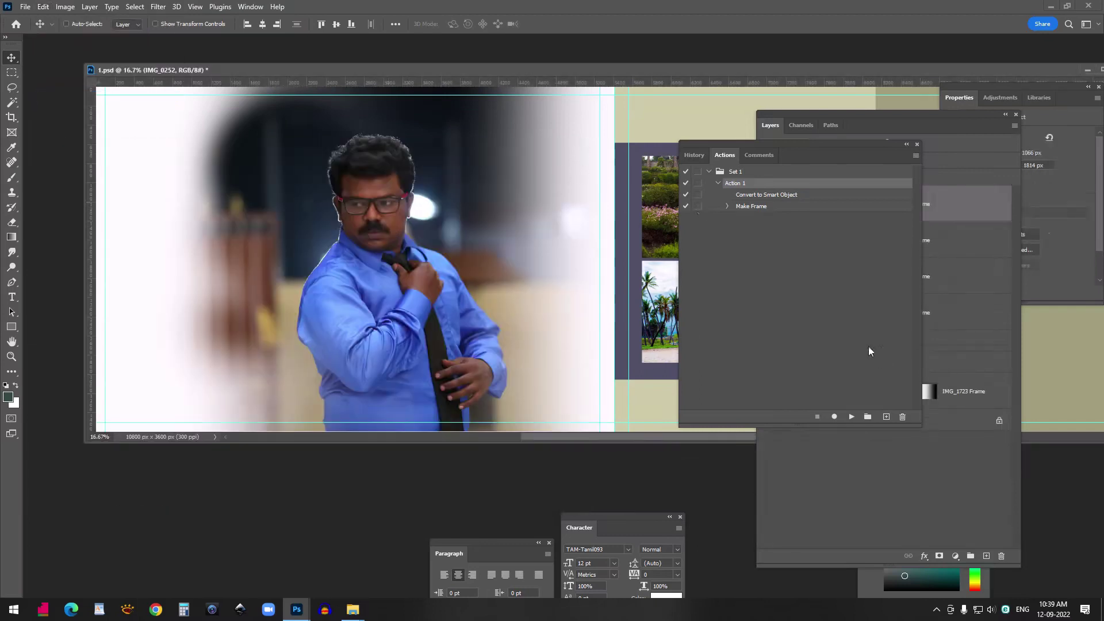
Delete the IMG_1723 Frame layer and paste the copied merged image in its place, positioned inside the left page of 1.psd
{"action": "left_click_drag", "start_coordinate": [837, 149], "coordinate": [414, 384]}
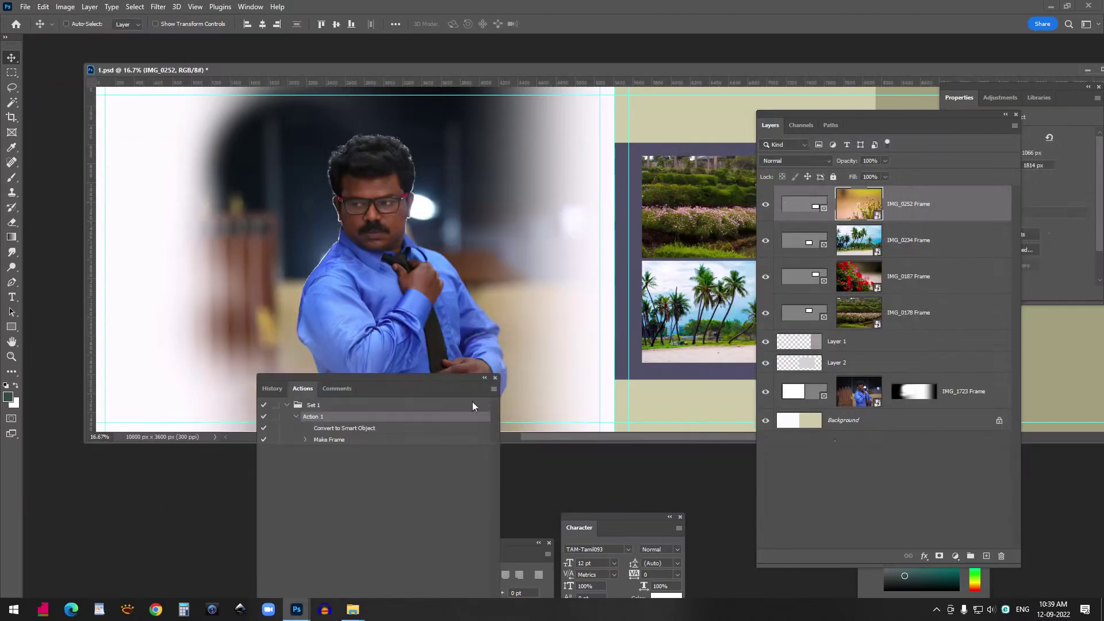
{"action": "left_click", "coordinate": [967, 397]}
{"action": "left_click_drag", "start_coordinate": [959, 393], "coordinate": [1002, 556]}
{"action": "key", "text": "ctrl+v"}
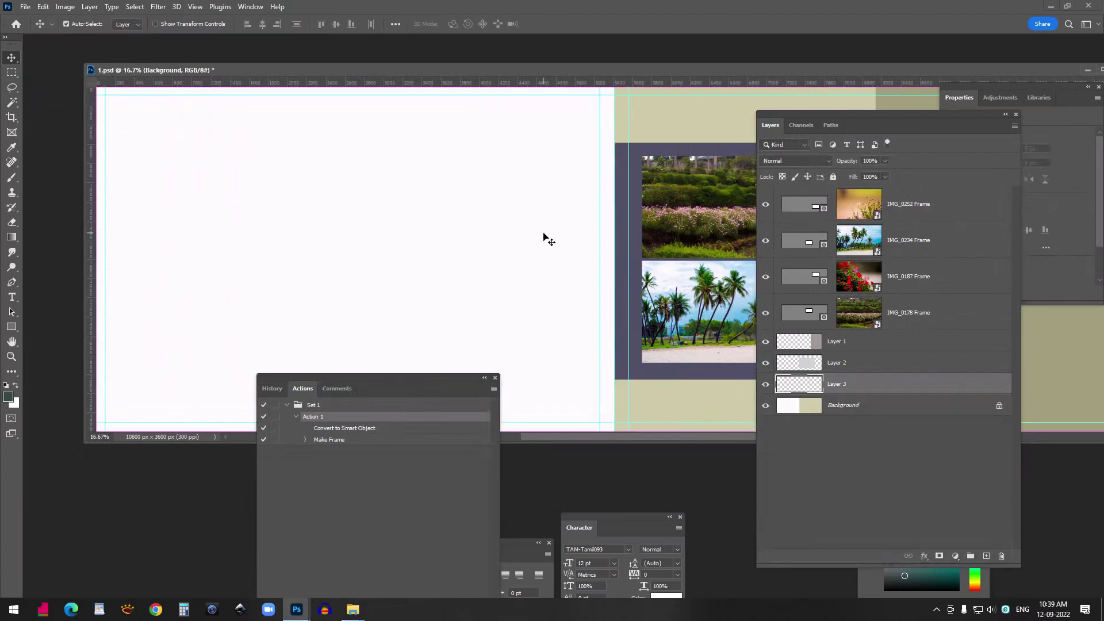
{"action": "left_click_drag", "start_coordinate": [560, 218], "coordinate": [296, 216]}
{"action": "left_click_drag", "start_coordinate": [349, 377], "coordinate": [312, 483]}
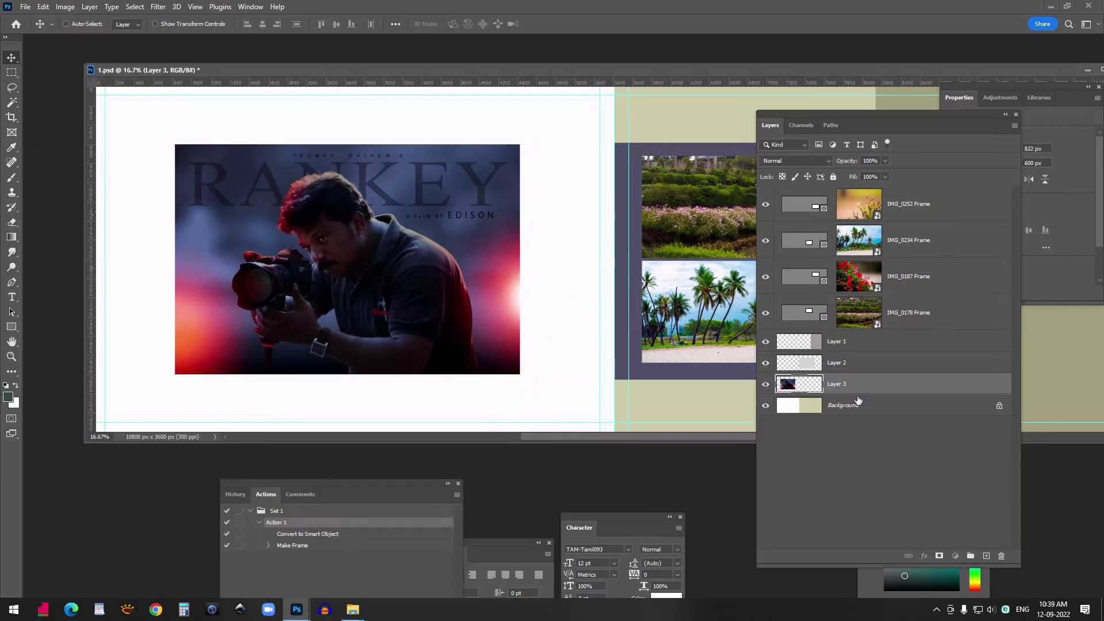
Duplicate Layer 3 and scale the copy up until it covers the whole left page
{"action": "left_click_drag", "start_coordinate": [934, 387], "coordinate": [982, 555]}
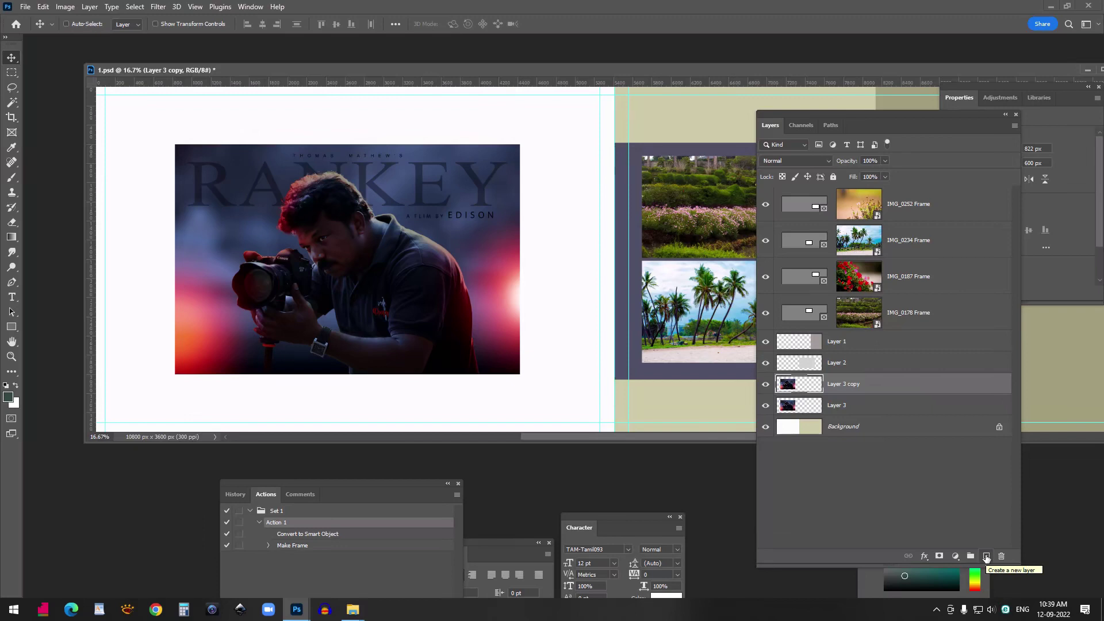
{"action": "key", "text": "ctrl"}
{"action": "key", "text": "ctrl+t"}
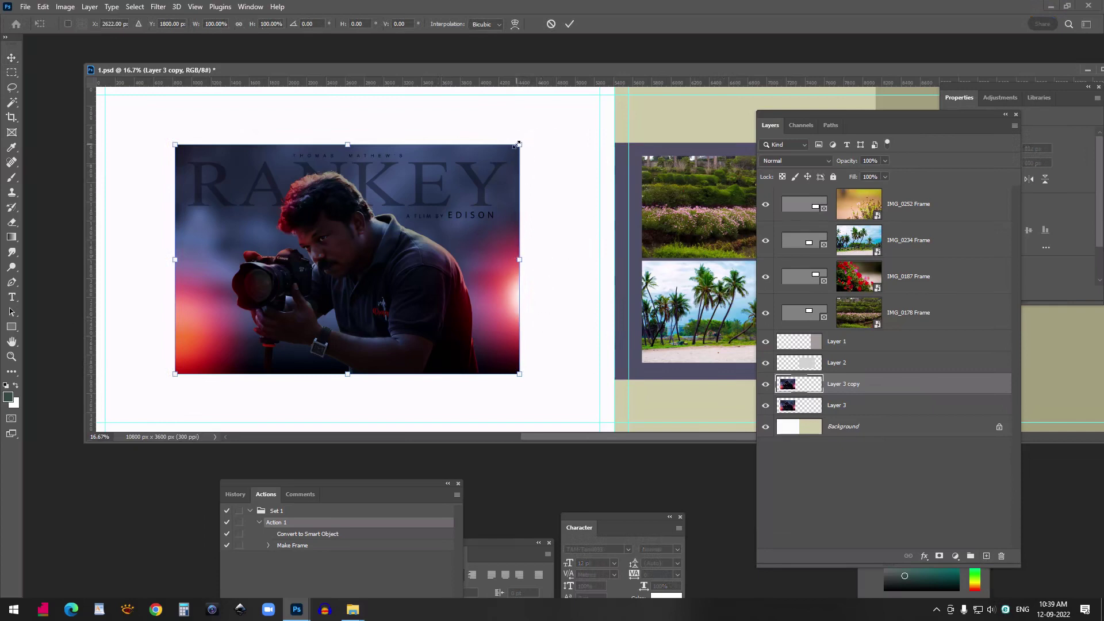
{"action": "left_click_drag", "start_coordinate": [522, 143], "coordinate": [606, 130]}
{"action": "key", "text": "Return"}
Apply a strong Gaussian Blur to Layer 3 copy so its subject dissolves into soft background colours
{"action": "left_click", "coordinate": [158, 7]}
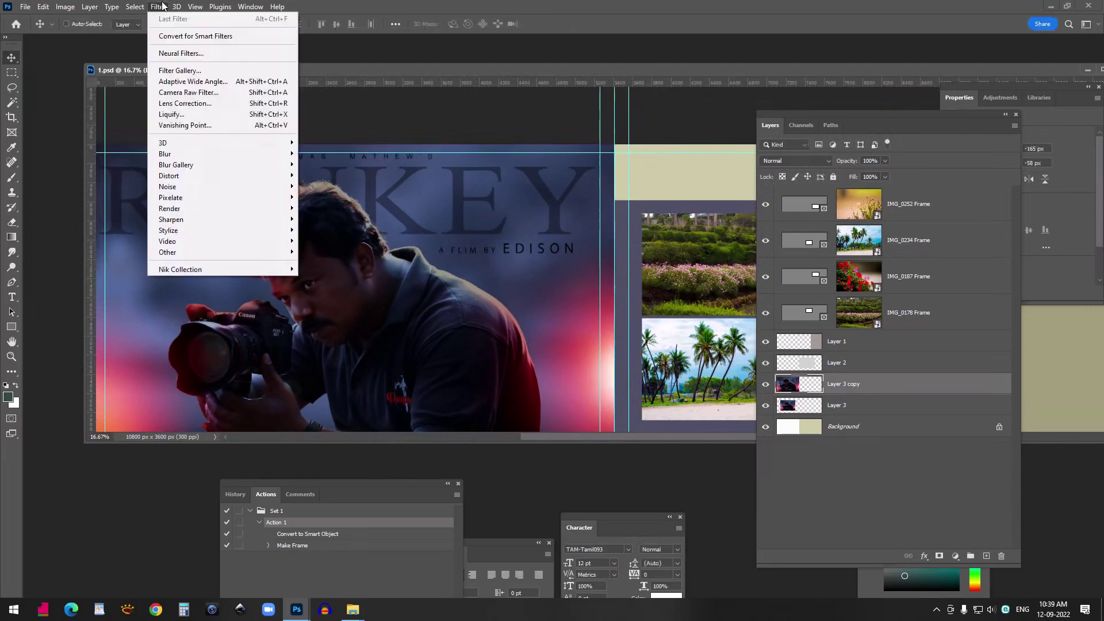
{"action": "mouse_move", "coordinate": [181, 155]}
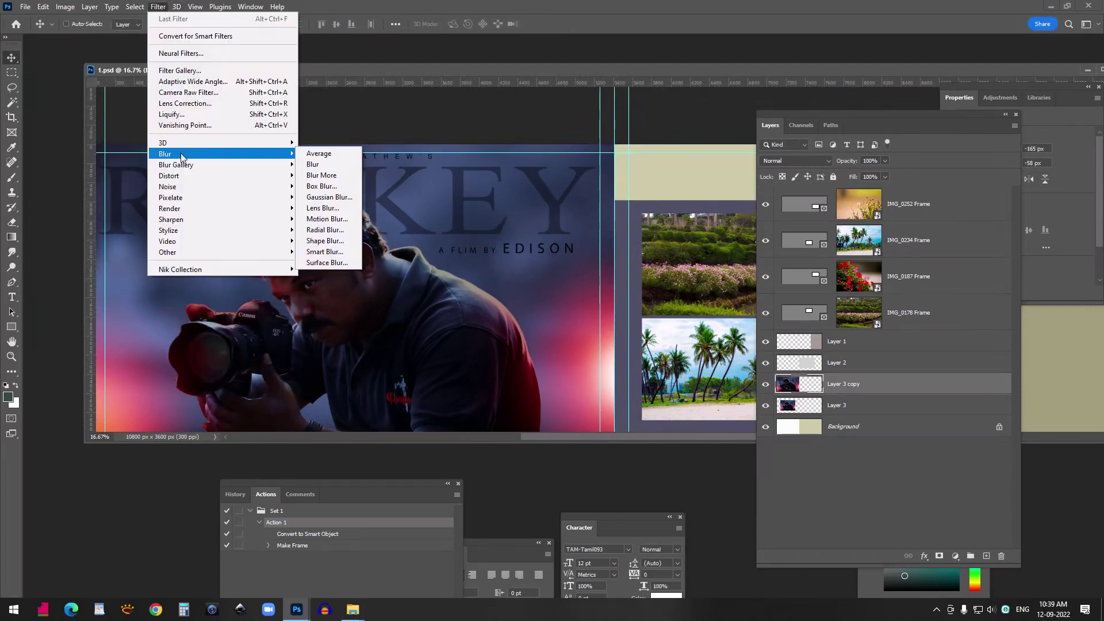
{"action": "left_click", "coordinate": [329, 197]}
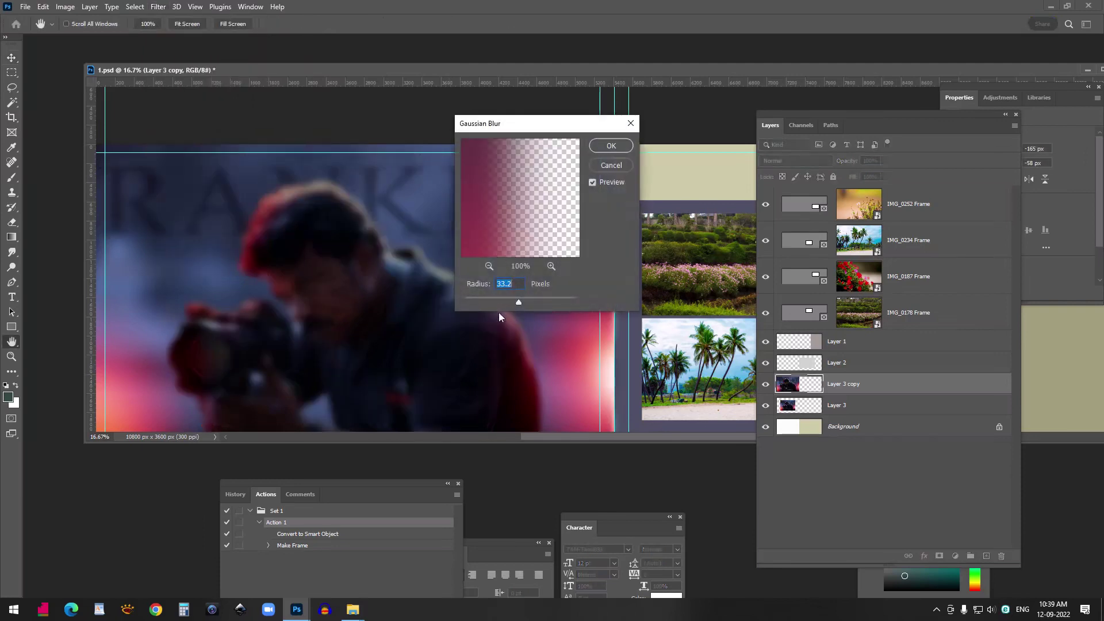
{"action": "left_click_drag", "start_coordinate": [521, 300], "coordinate": [561, 302]}
{"action": "left_click", "coordinate": [611, 146]}
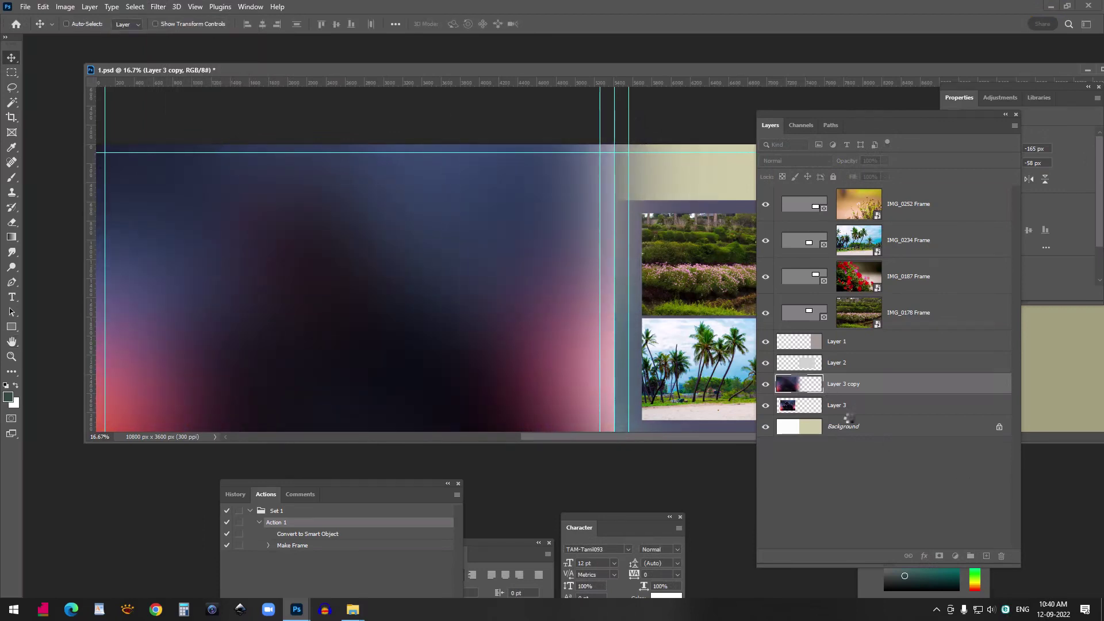
Move Layer 3 above the blurred Layer 3 copy and enlarge the document window to show the full page height
{"action": "left_click", "coordinate": [846, 409]}
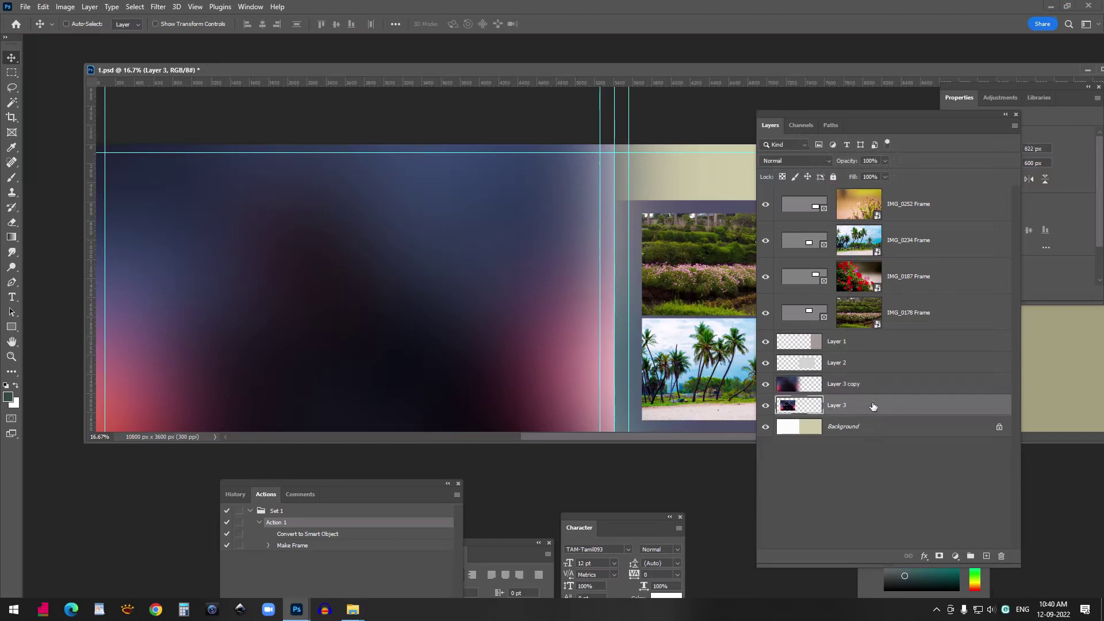
{"action": "left_click_drag", "start_coordinate": [865, 406], "coordinate": [867, 379]}
{"action": "left_click_drag", "start_coordinate": [449, 442], "coordinate": [448, 530]}
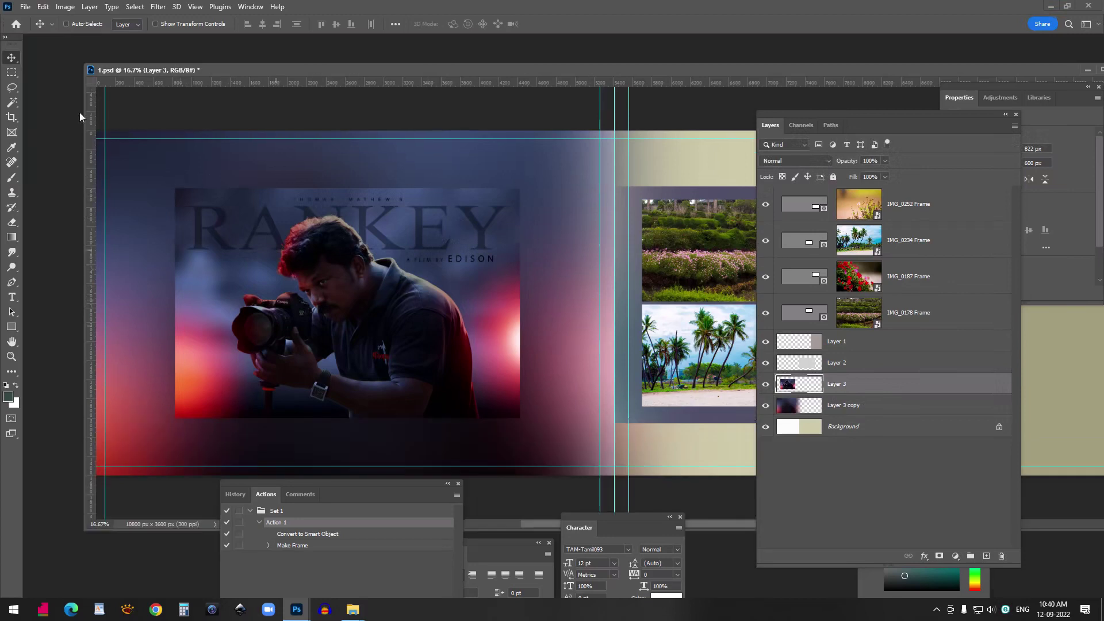
Add a black Stroke layer style around the sharp poster image on Layer 3
{"action": "left_click", "coordinate": [89, 7]}
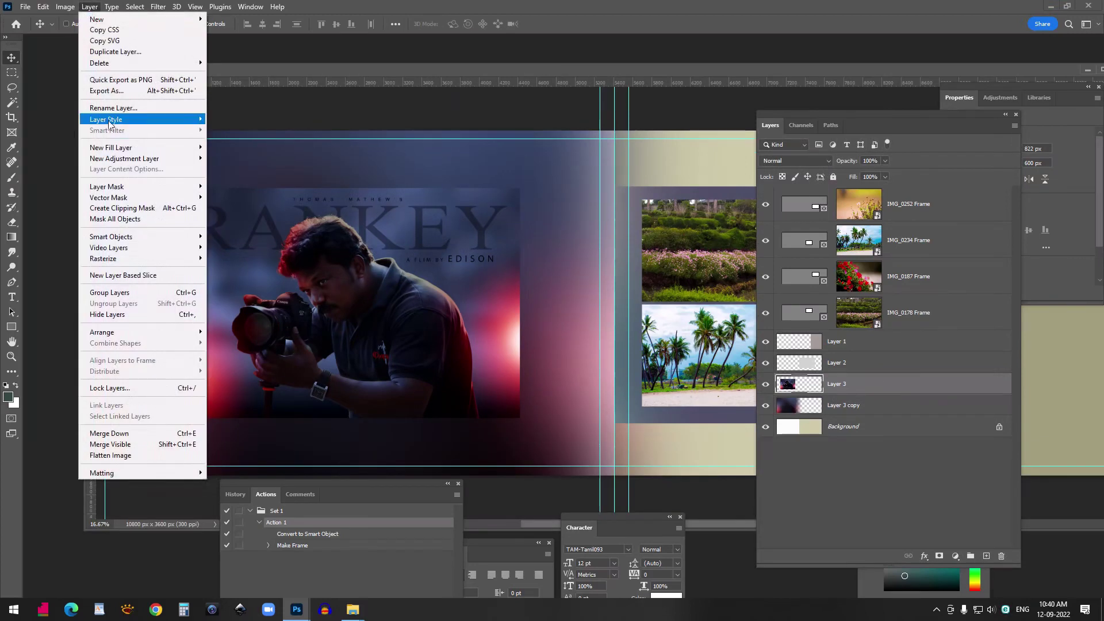
{"action": "mouse_move", "coordinate": [121, 120]}
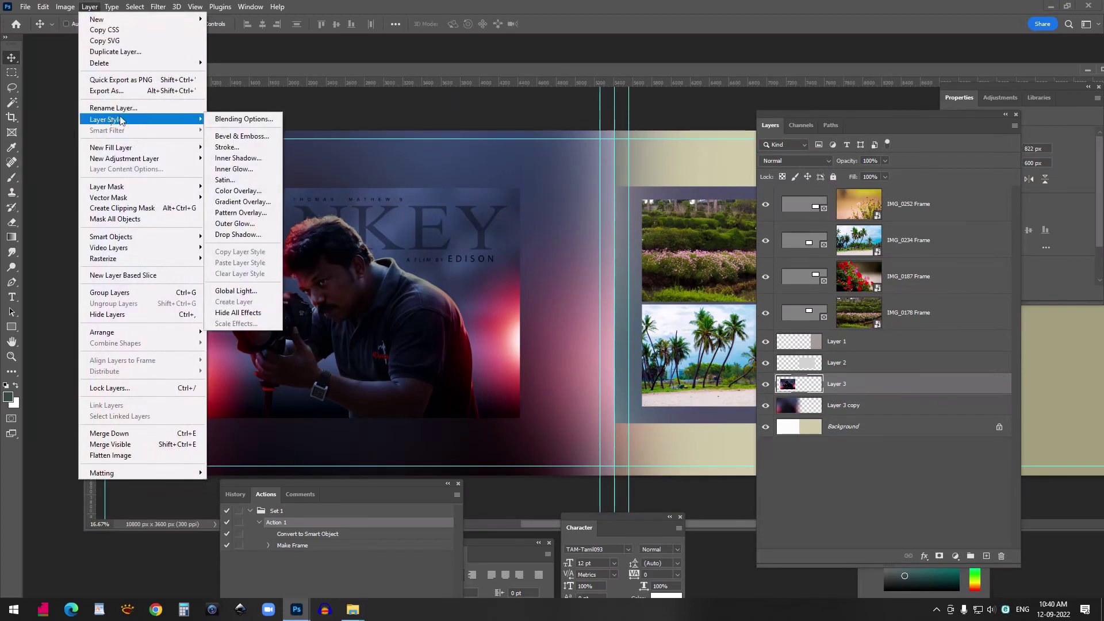
{"action": "left_click", "coordinate": [246, 147]}
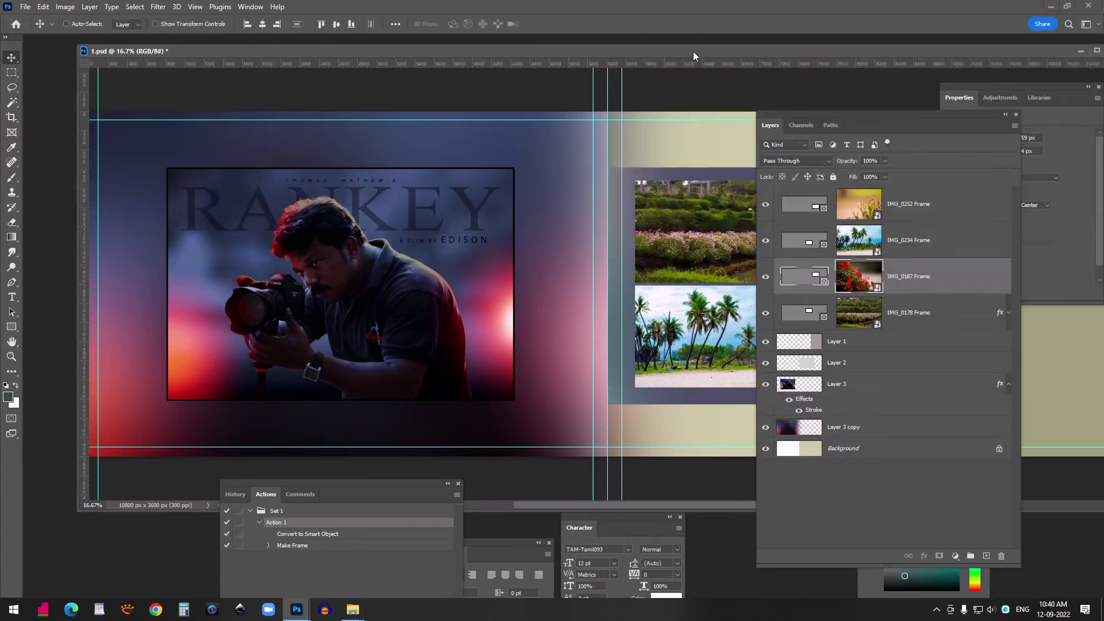
Delete the part of the blurred Layer 3 copy that spills onto the right page, using a rectangular selection from the centre guide
{"action": "left_click_drag", "start_coordinate": [834, 125], "coordinate": [1058, 388]}
{"action": "mouse_move", "coordinate": [744, 47]}
{"action": "left_mouse_down"}
{"action": "mouse_move", "coordinate": [667, 49]}
{"action": "mouse_move", "coordinate": [723, 50]}
{"action": "left_mouse_up"}
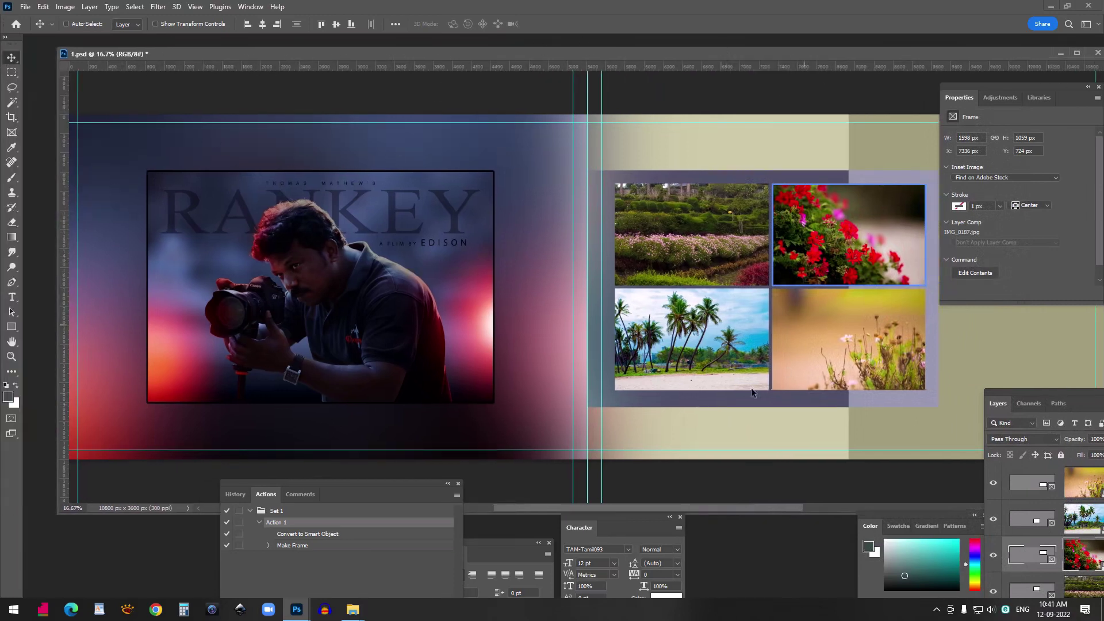
{"action": "left_click_drag", "start_coordinate": [846, 53], "coordinate": [817, 49]}
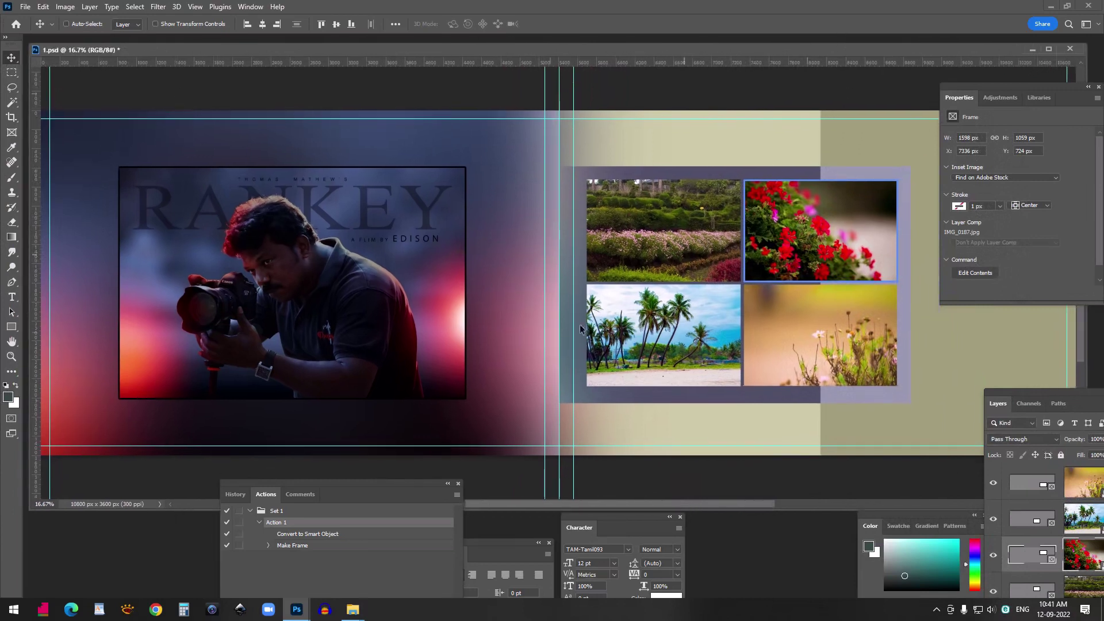
{"action": "left_click", "coordinate": [530, 152], "text": "ctrl"}
{"action": "left_click_drag", "start_coordinate": [1043, 392], "coordinate": [781, 143]}
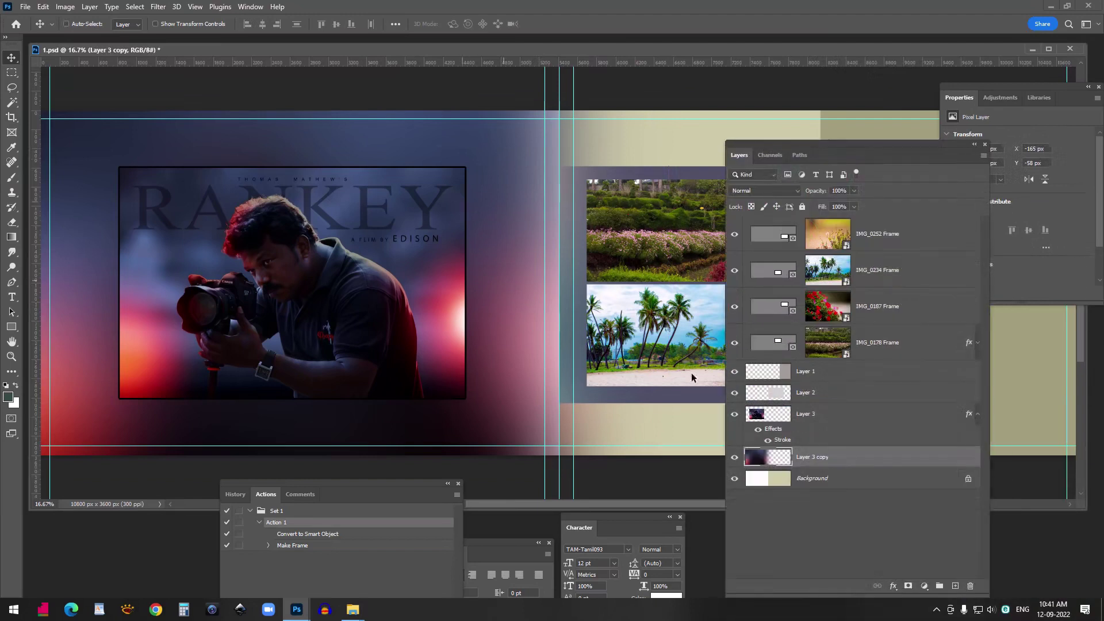
{"action": "left_click", "coordinate": [12, 72]}
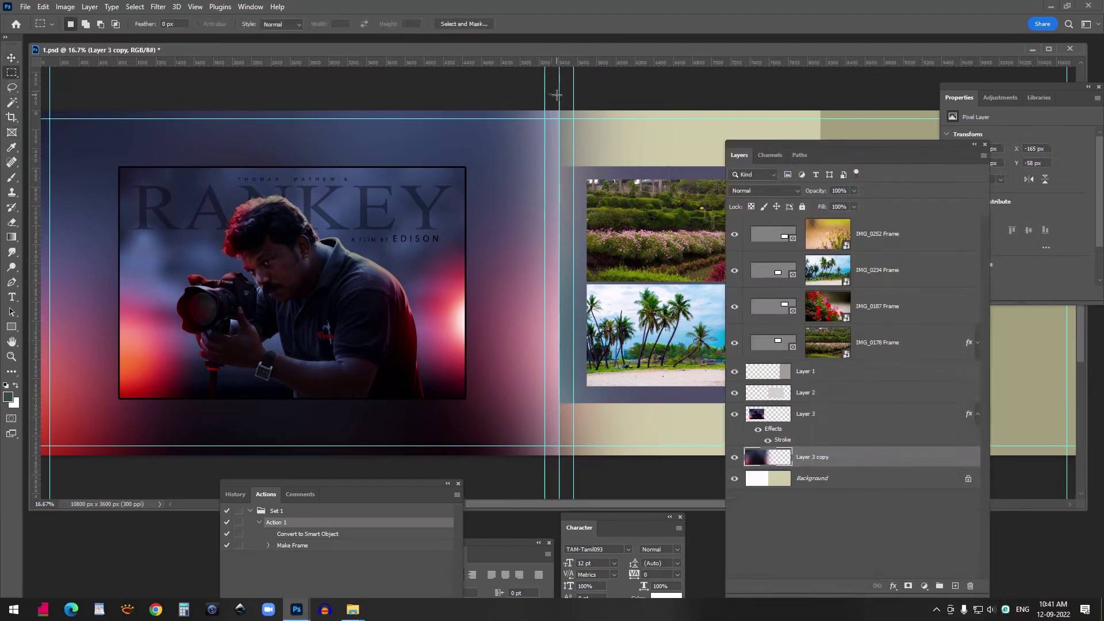
{"action": "left_click_drag", "start_coordinate": [559, 102], "coordinate": [1082, 518]}
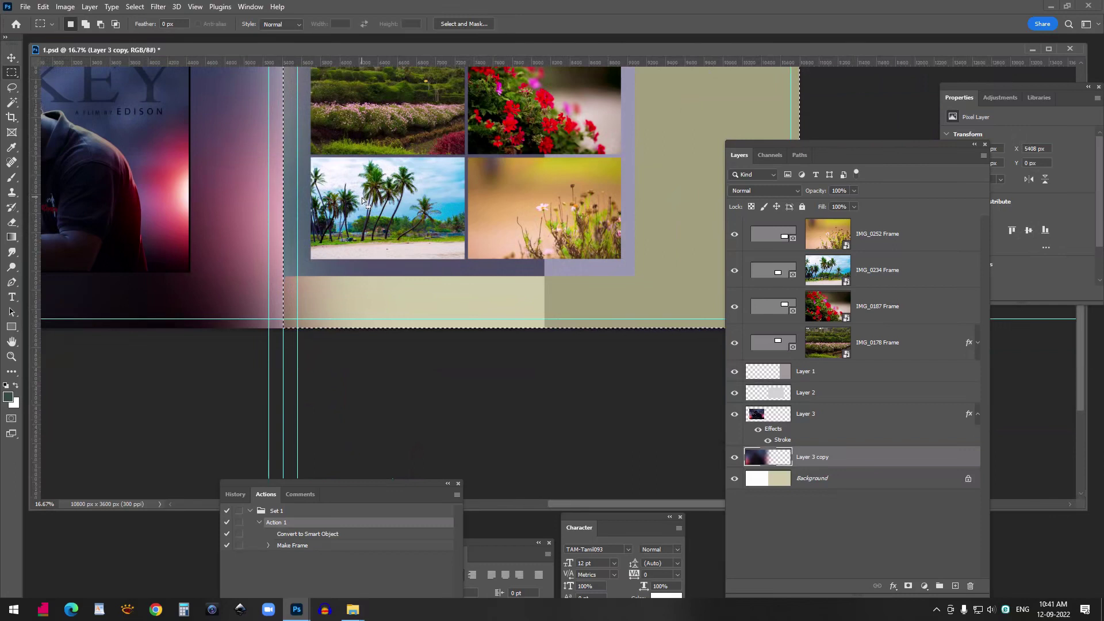
{"action": "key", "text": "Delete"}
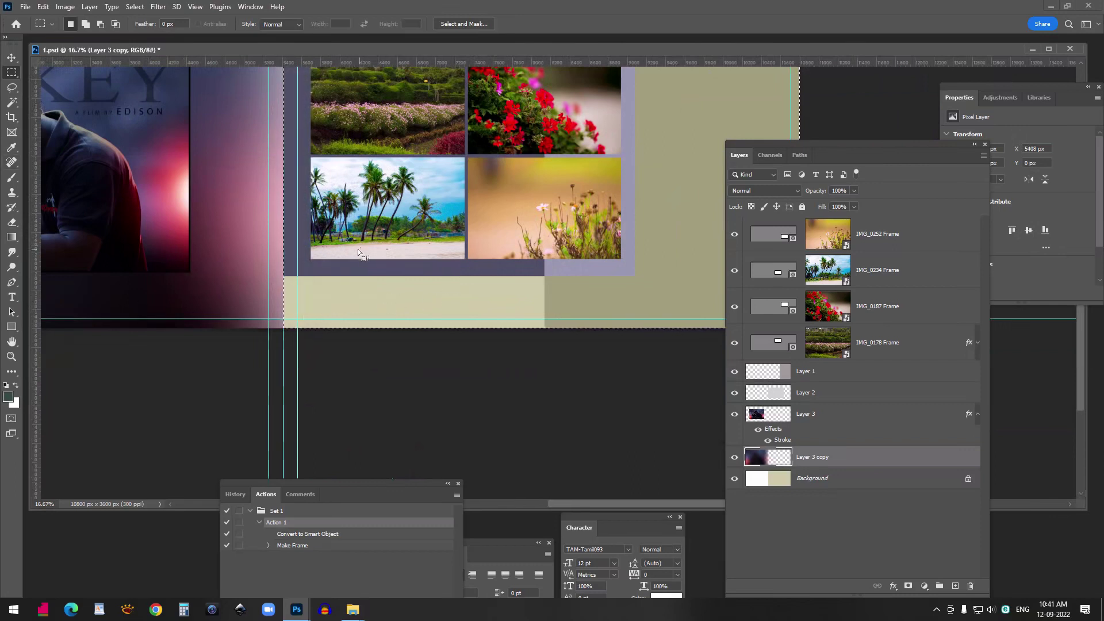
{"action": "left_click", "coordinate": [11, 356]}
{"action": "right_click", "coordinate": [405, 229]}
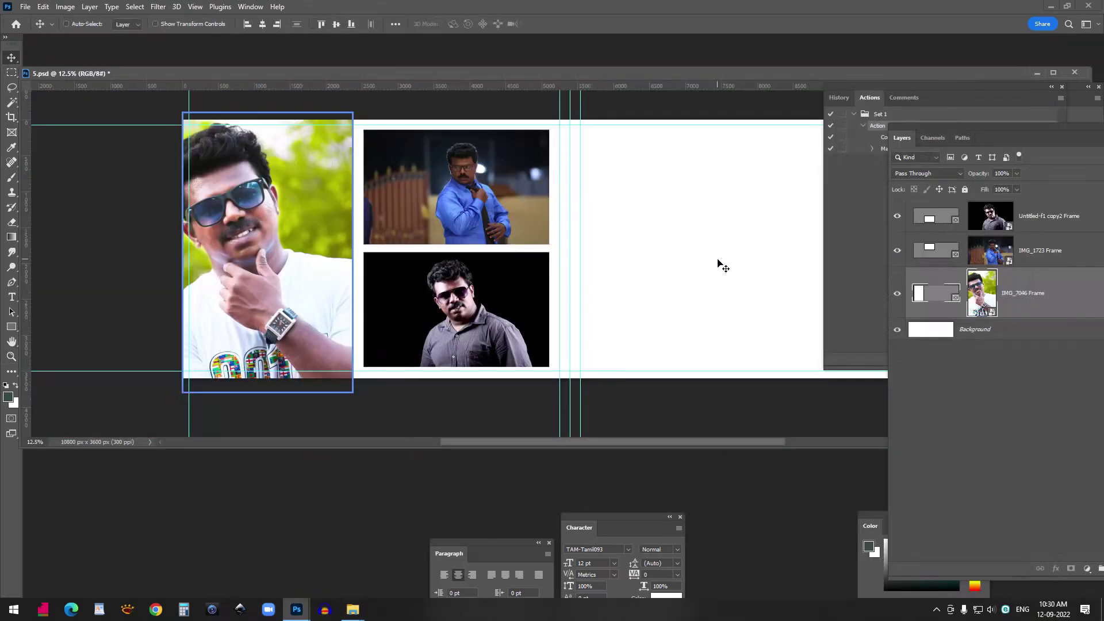